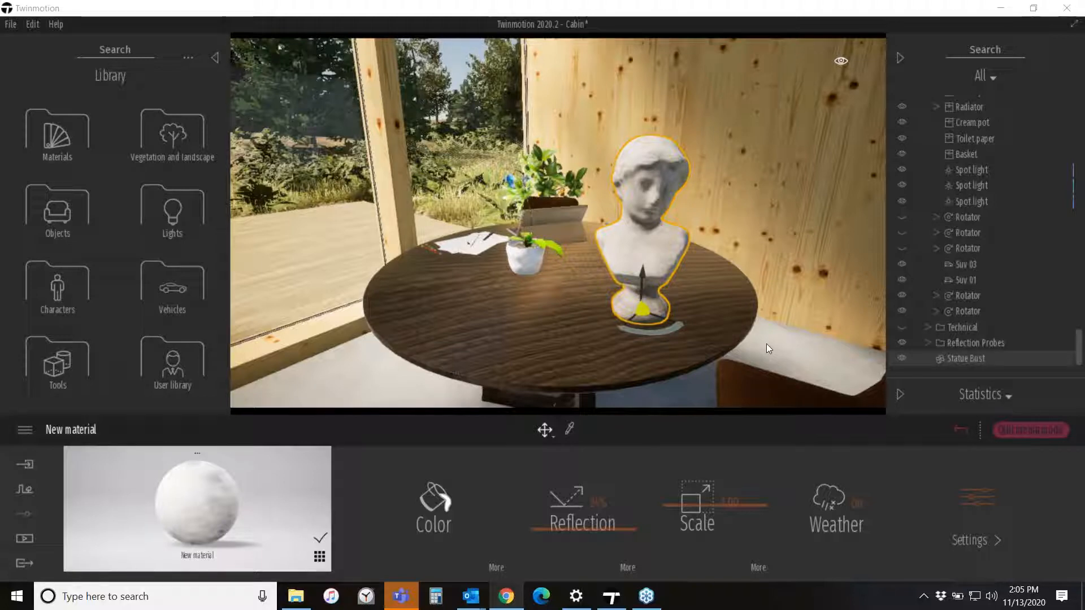
# - Select the statue bust and rotate it slightly on the table with the rotation gizmo
pyautogui.click(853, 351)
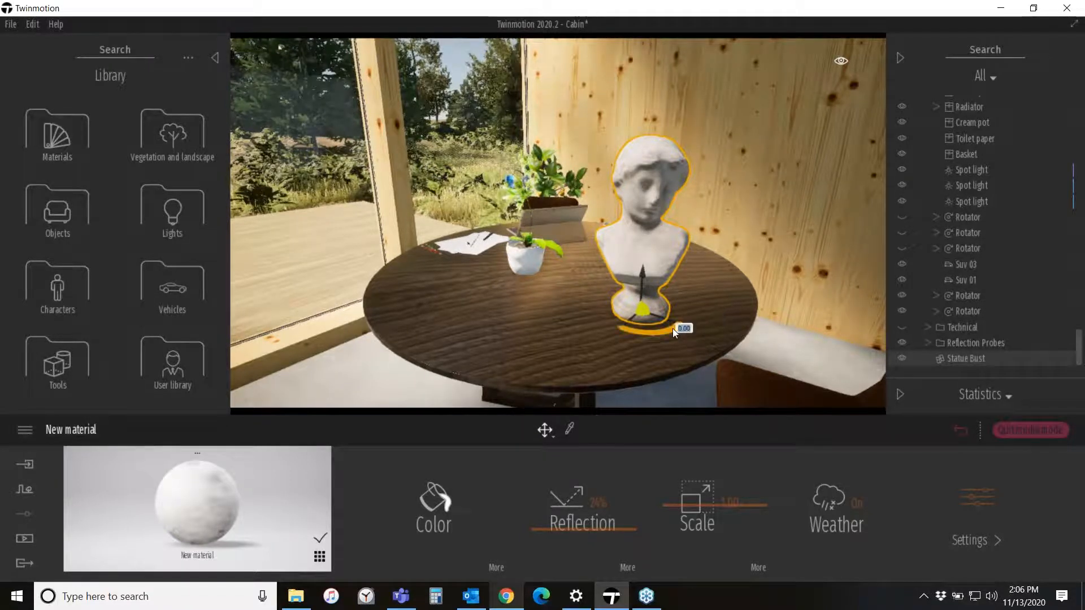
pyautogui.moveTo(659, 330); pyautogui.dragTo(644, 332)
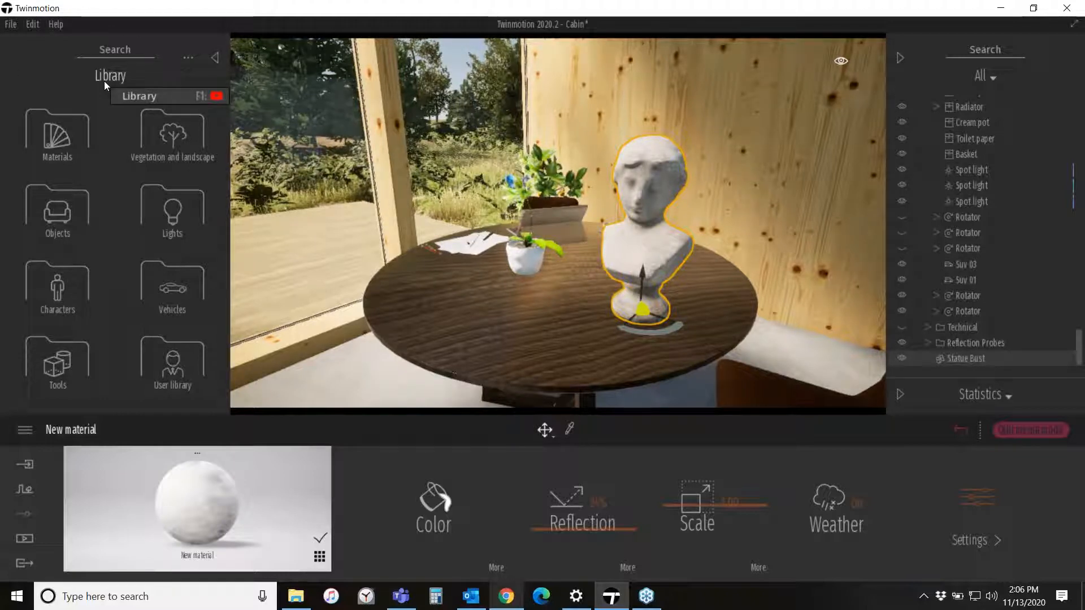
# - Open the user library and create a new category named Twinmotion Preso
pyautogui.click(179, 367)
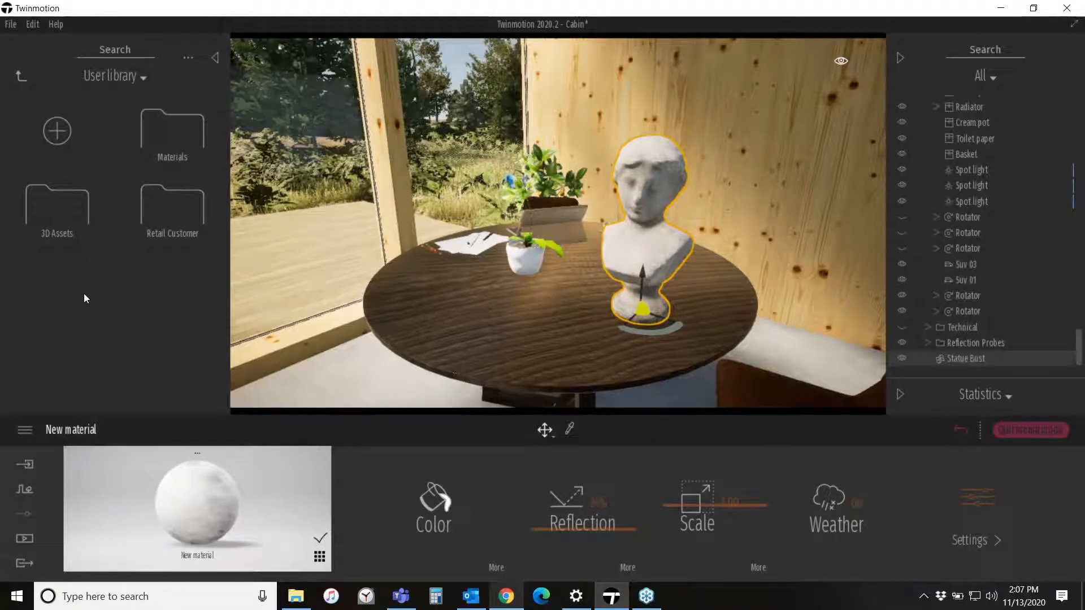
pyautogui.click(59, 138)
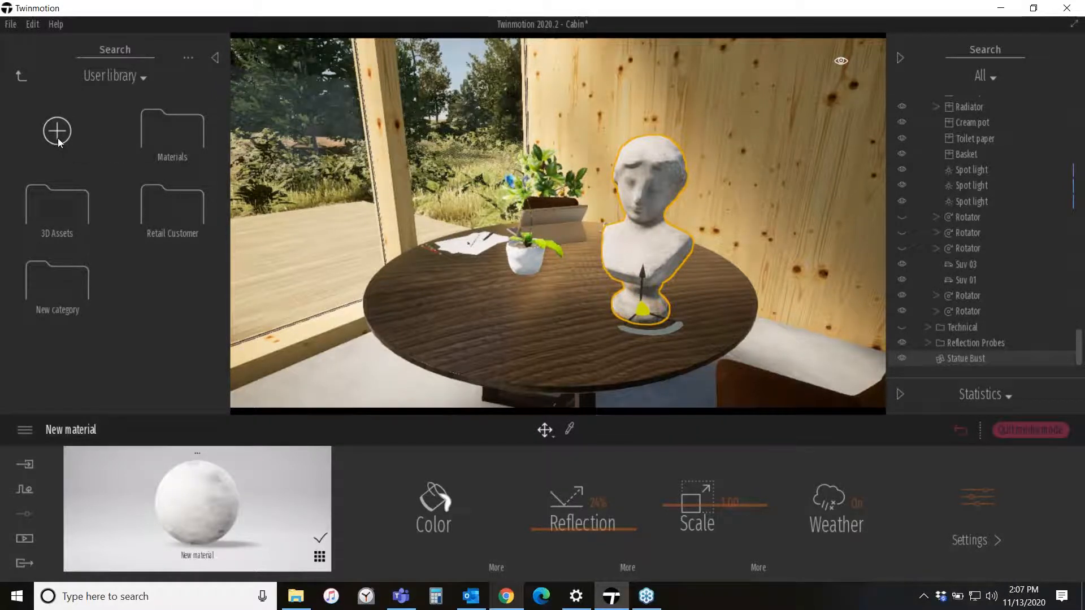
pyautogui.rightClick(58, 310)
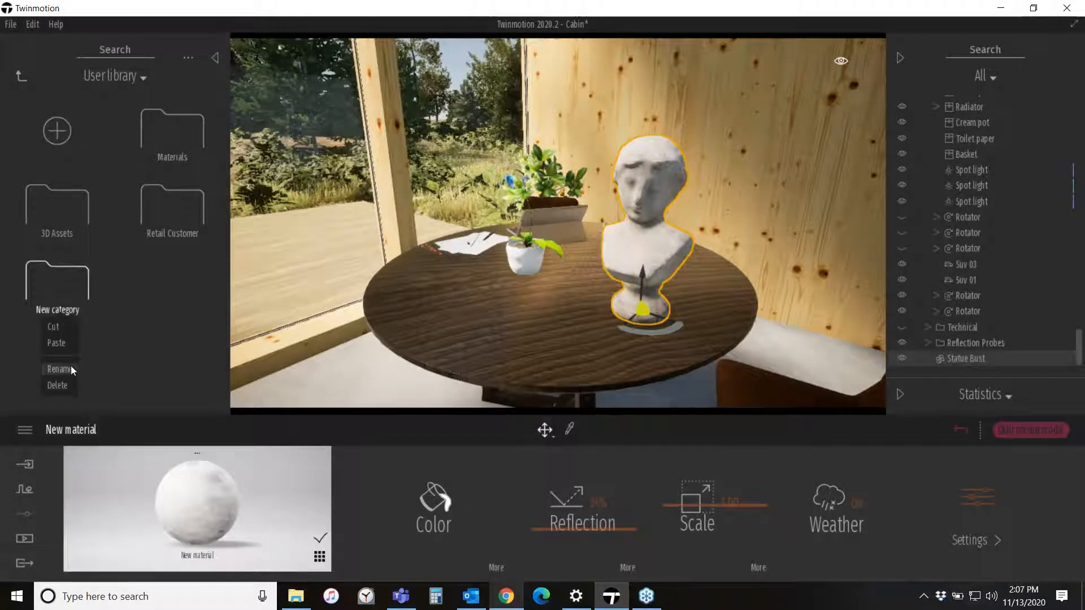
pyautogui.click(70, 365)
pyautogui.write('Twinm')
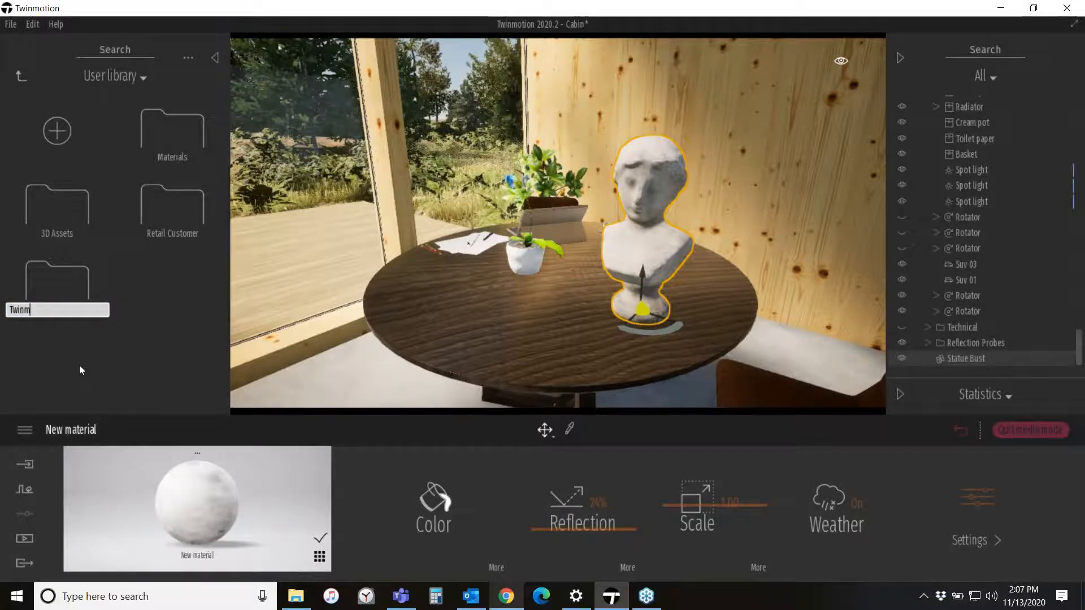
pyautogui.write('otion Preso')
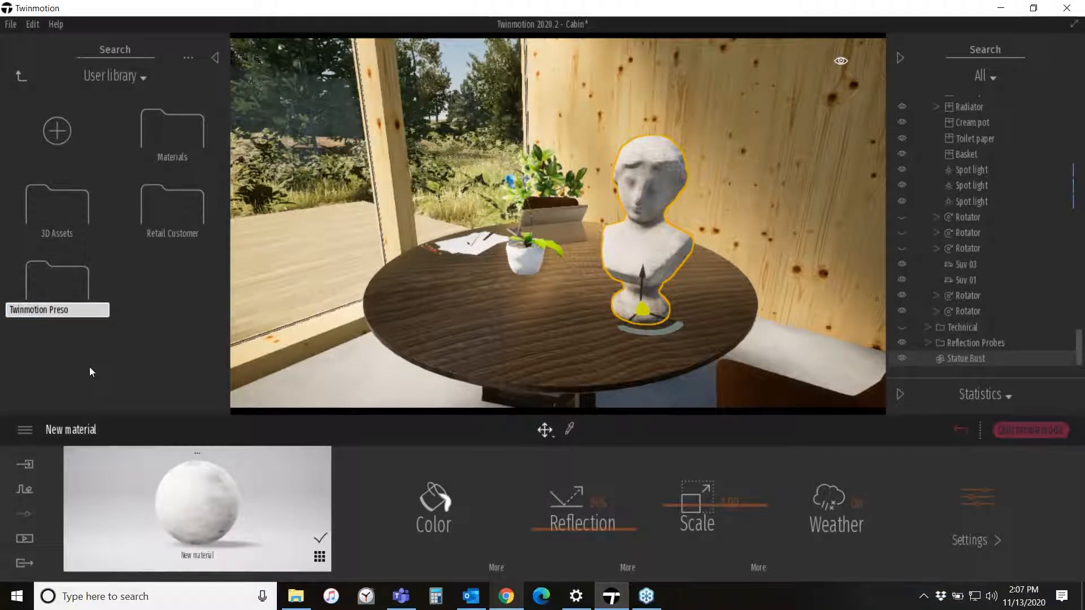
pyautogui.press('Return')
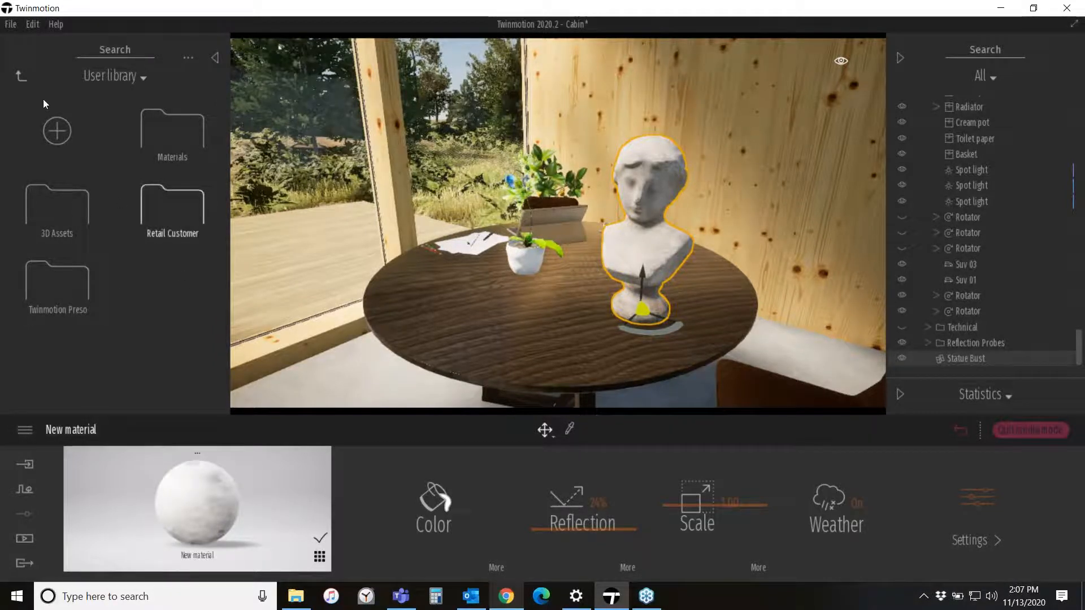
# - Inspect the user library folder location under the preferences' Custom paths settings, then cancel out
pyautogui.click(10, 24)
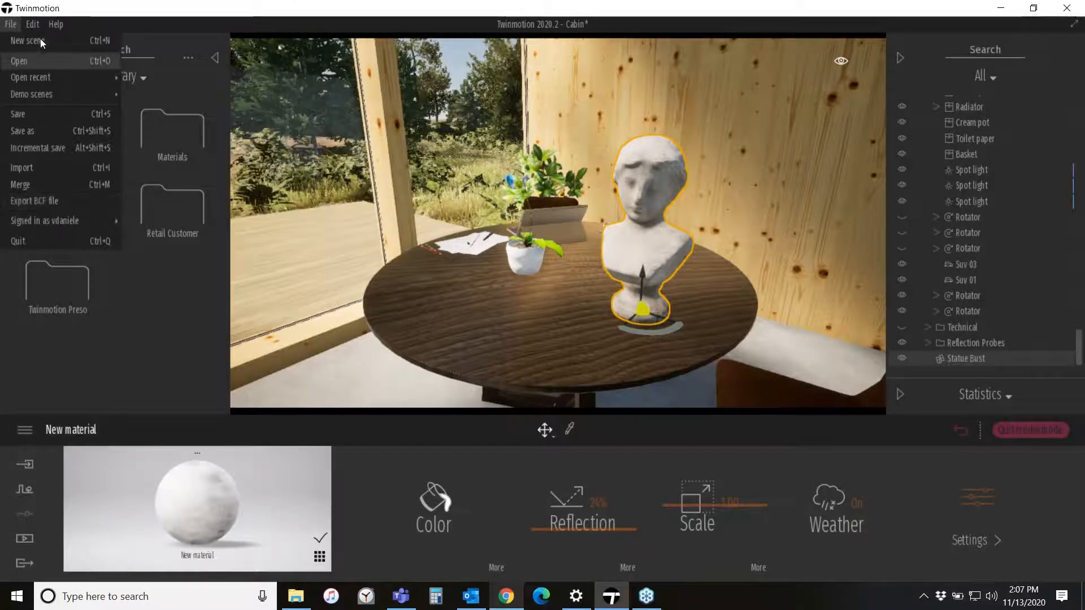
pyautogui.click(33, 24)
pyautogui.click(52, 184)
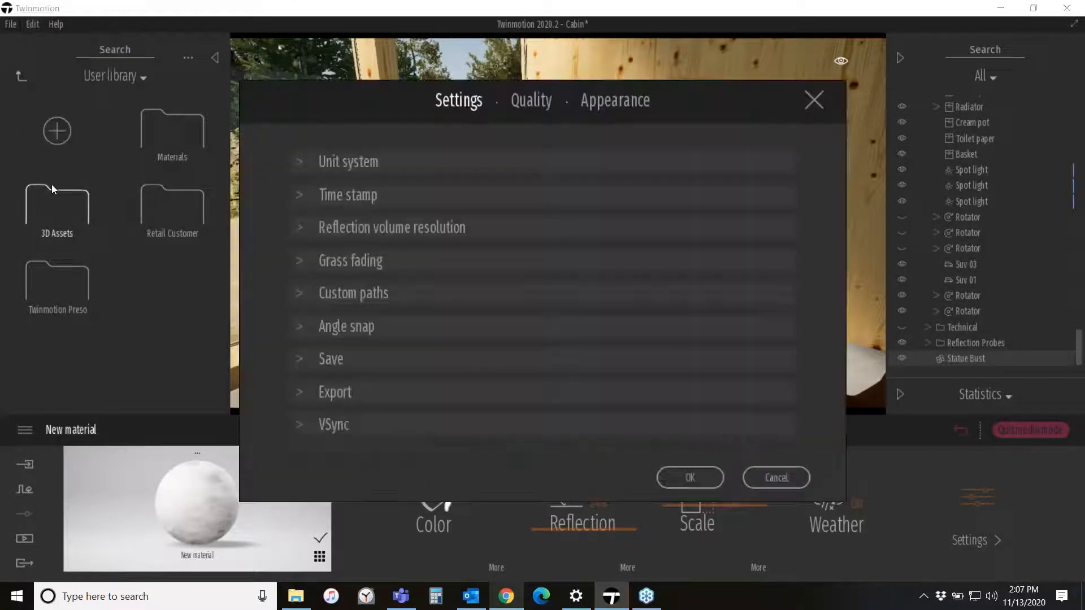
pyautogui.moveTo(332, 113); pyautogui.dragTo(279, 78)
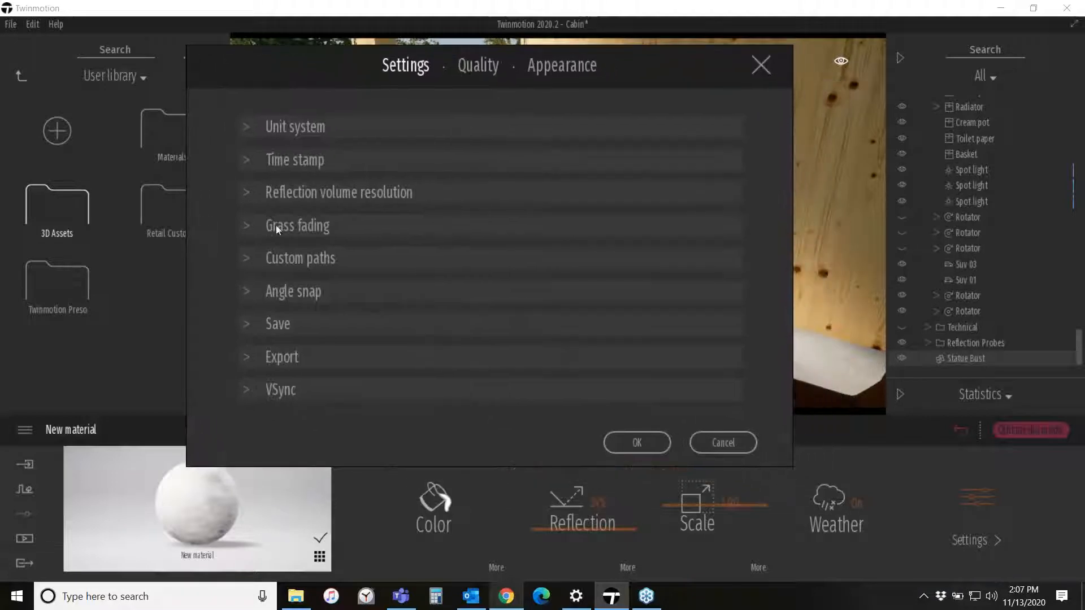
pyautogui.click(248, 257)
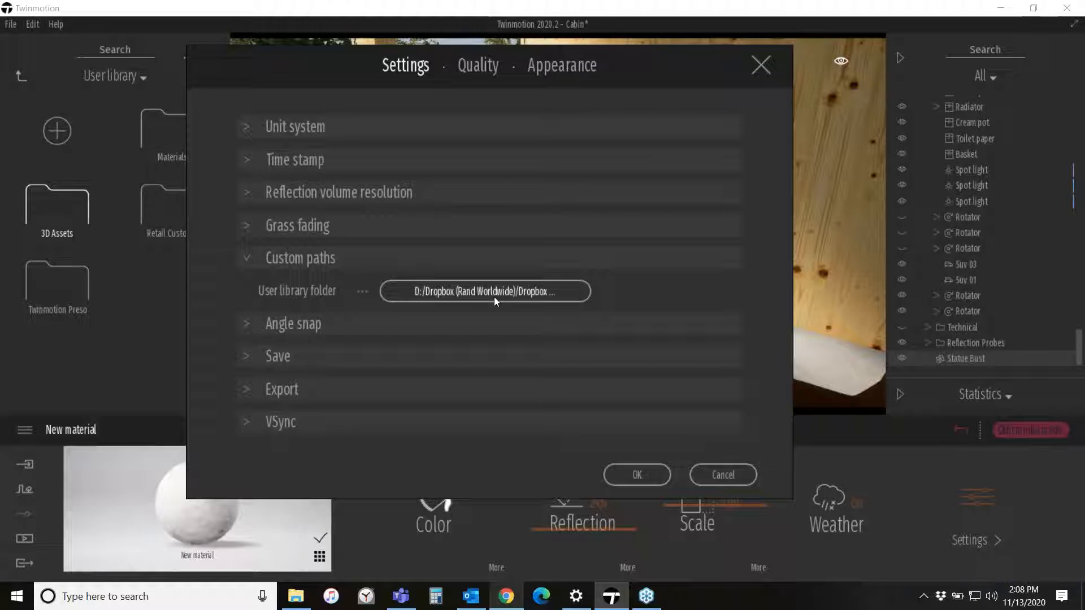
pyautogui.click(524, 293)
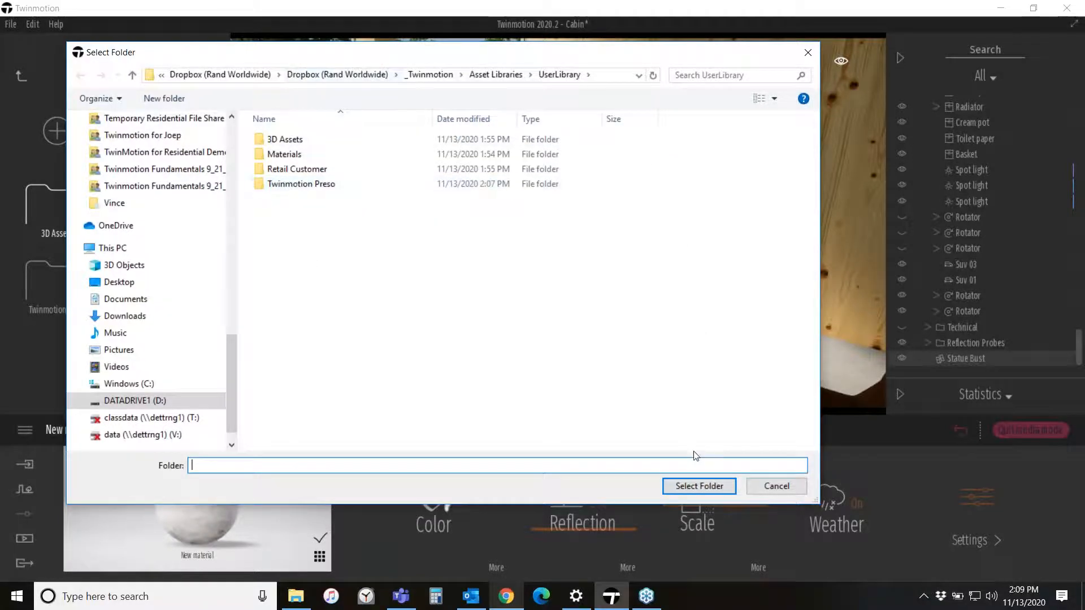
pyautogui.click(776, 486)
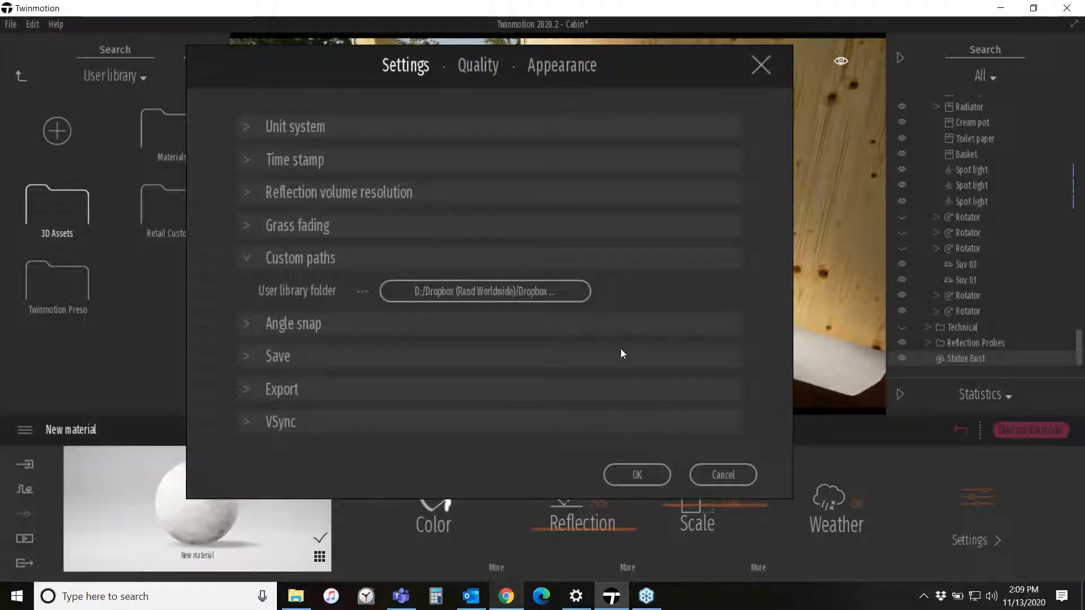
pyautogui.click(734, 474)
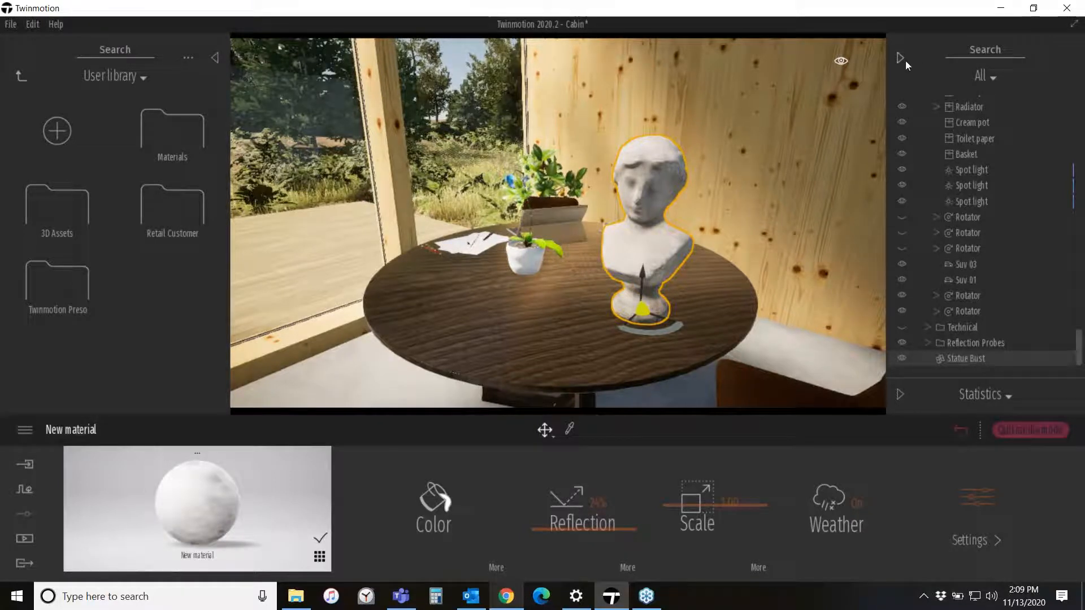
# - Add the Statue Bust object to the user library and move it into the 3D Assets category
pyautogui.rightClick(977, 359)
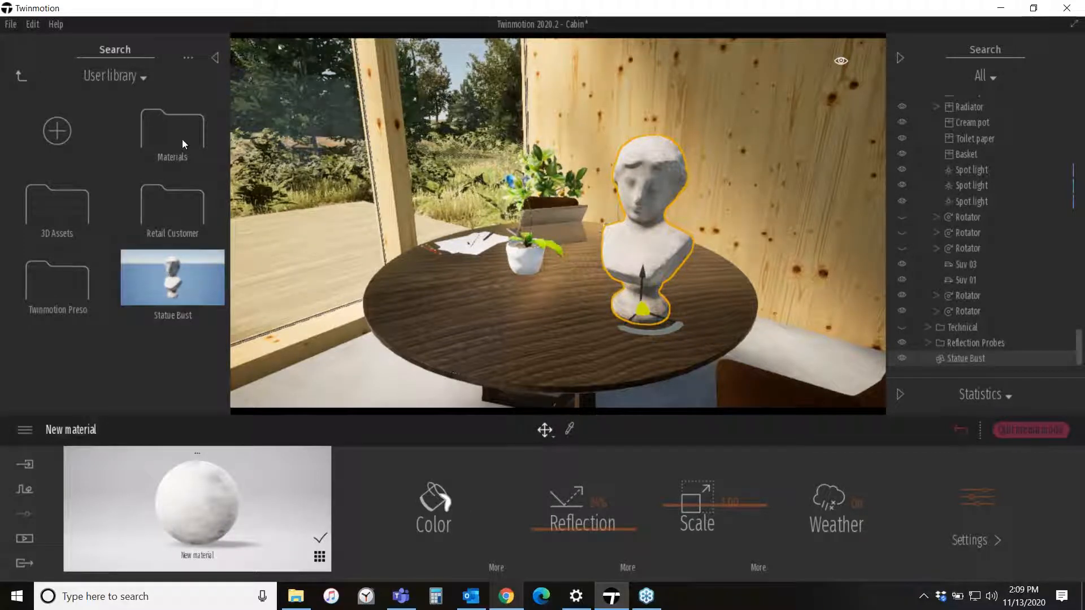
pyautogui.moveTo(191, 294); pyautogui.dragTo(66, 195)
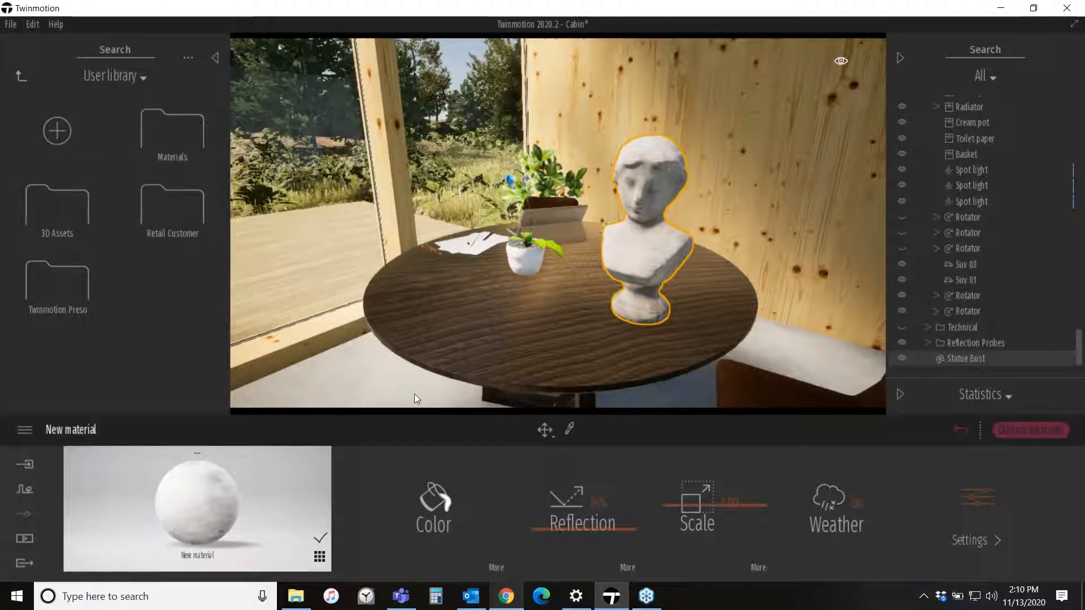
# - Browse the contents of the 3D Assets category in the user library
pyautogui.click(53, 202)
pyautogui.scroll(-1, 155, 226)
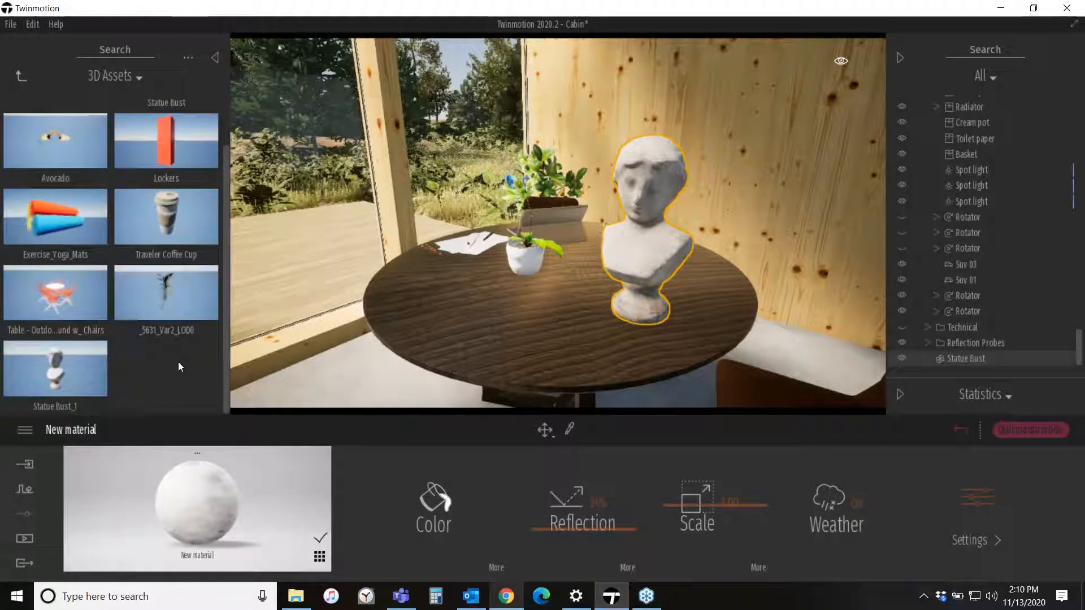
pyautogui.scroll(1, 147, 283)
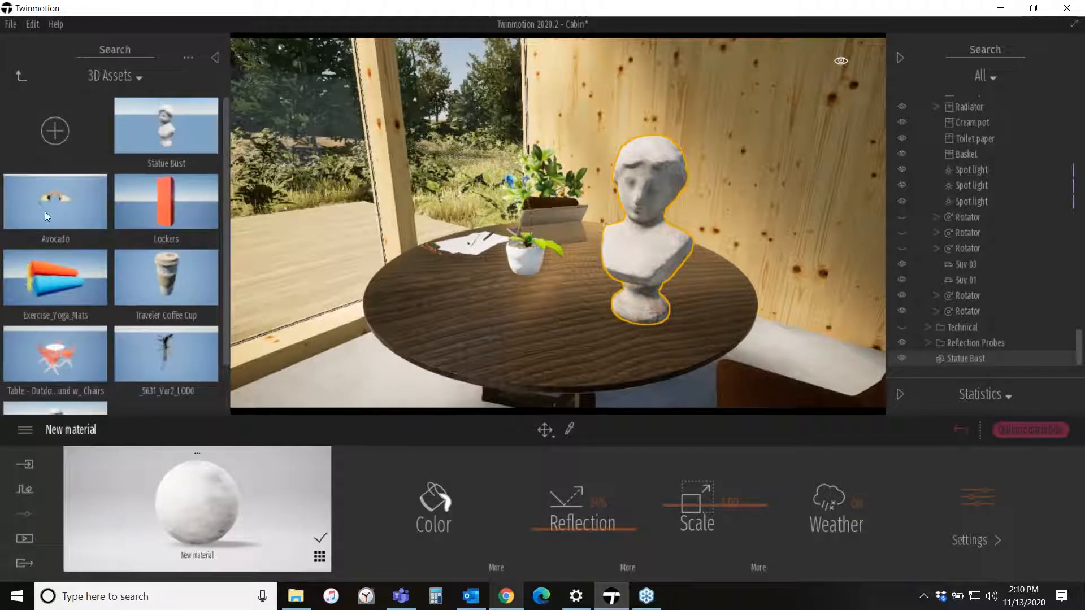
pyautogui.scroll(-1, 50, 269)
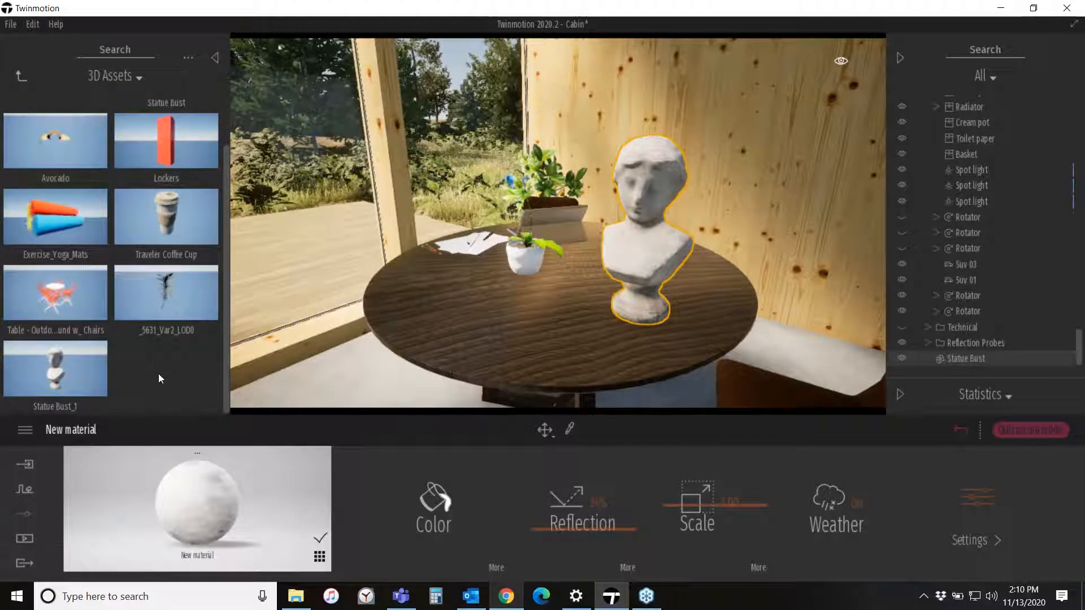
pyautogui.click(24, 76)
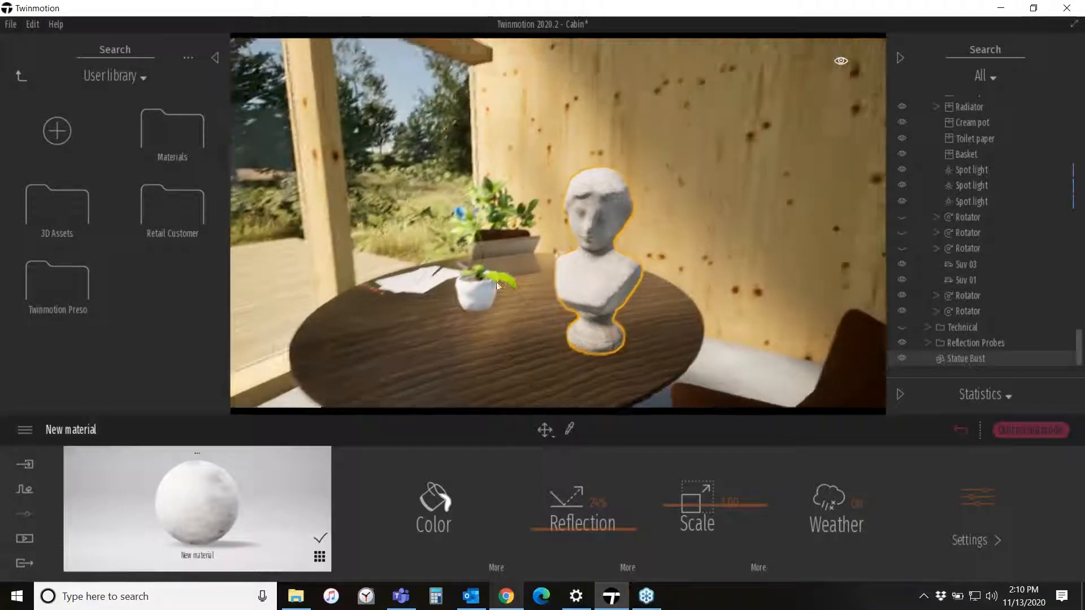
# - Browse the library's Materials and Wood folders and return to the user library
pyautogui.moveTo(496, 282); pyautogui.dragTo(507, 276, button='right')
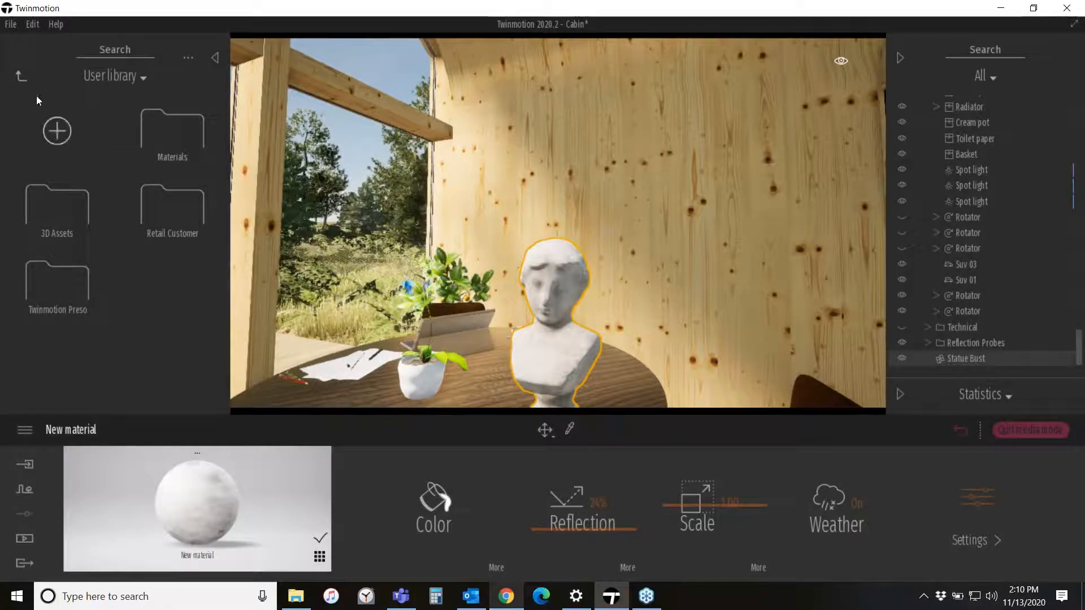
pyautogui.click(23, 76)
pyautogui.click(57, 137)
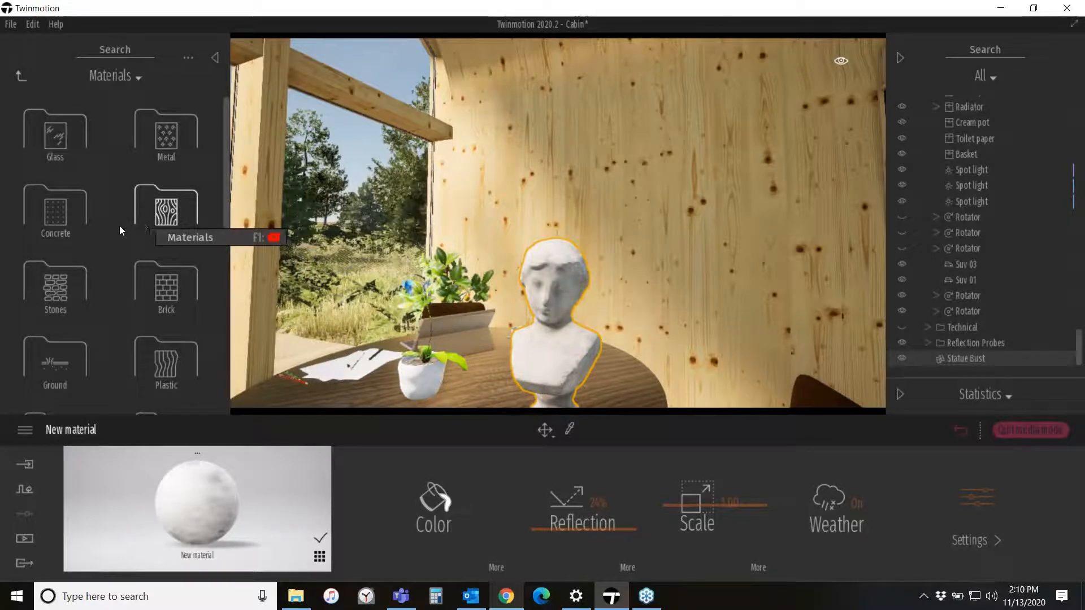
pyautogui.click(165, 212)
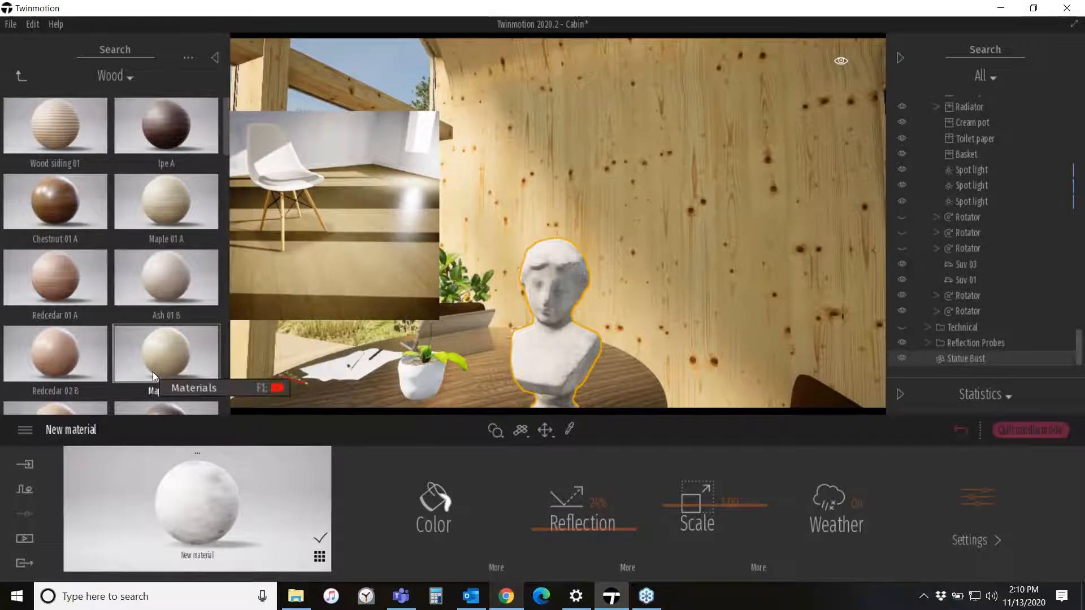
pyautogui.click(21, 77)
pyautogui.click(22, 79)
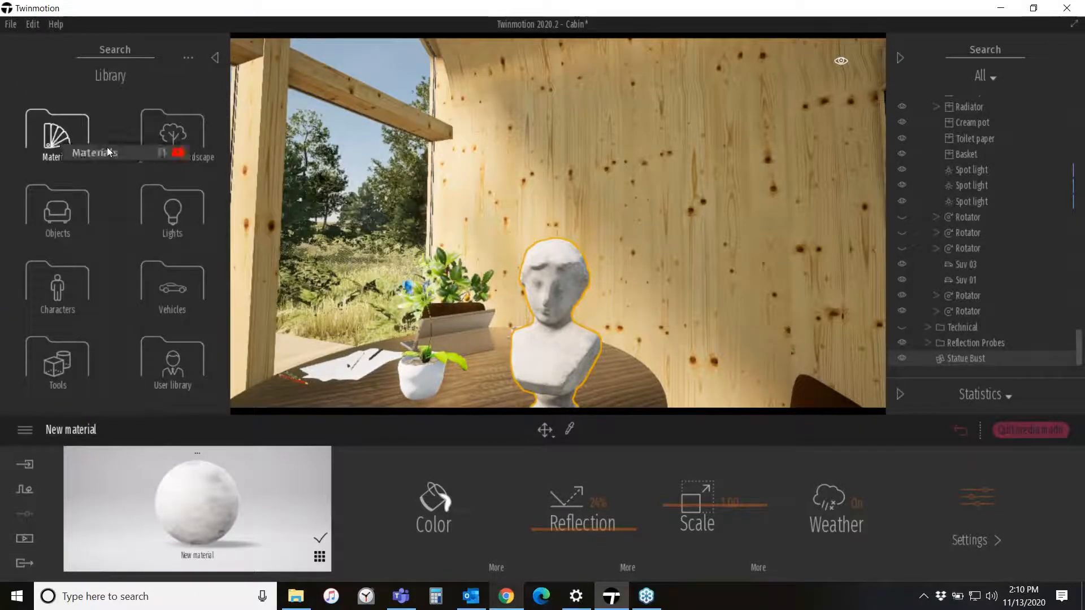
pyautogui.click(185, 383)
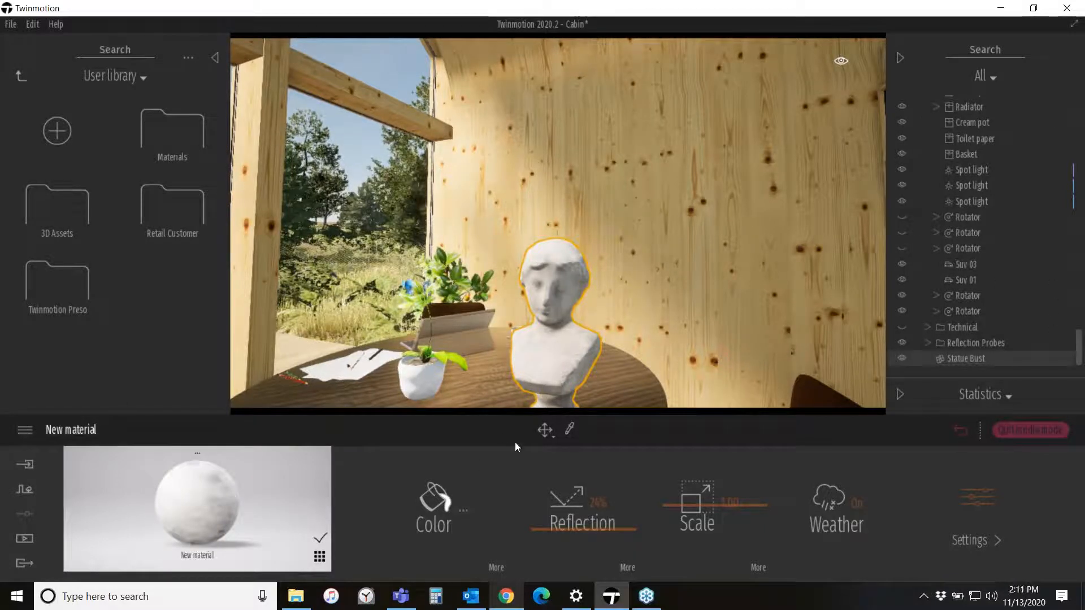
# - Sample the wall's wood material with the eyedropper and add it to the user library
pyautogui.click(570, 429)
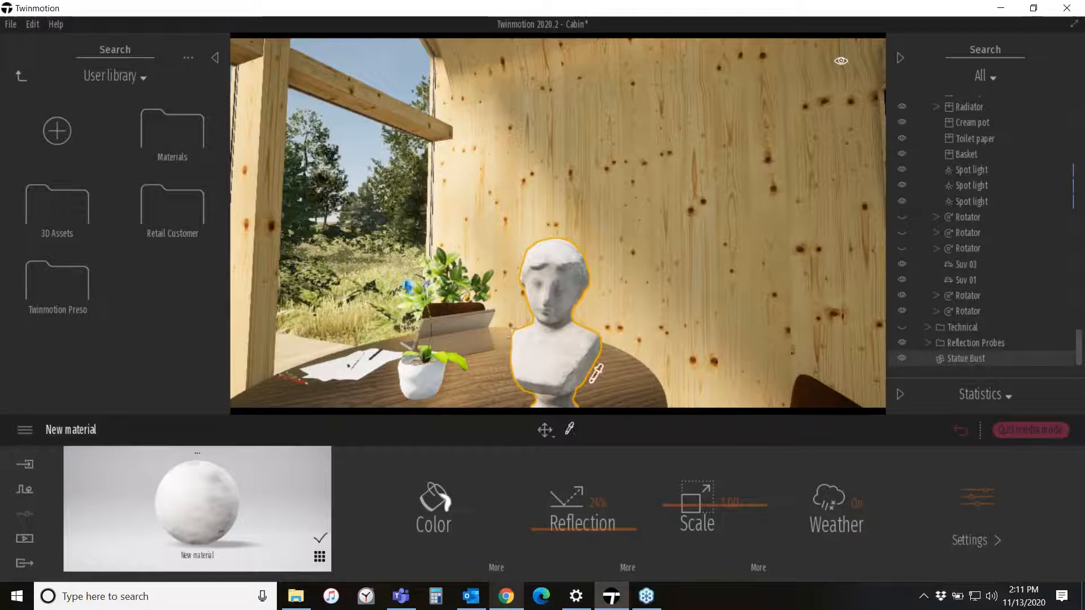
pyautogui.click(632, 138)
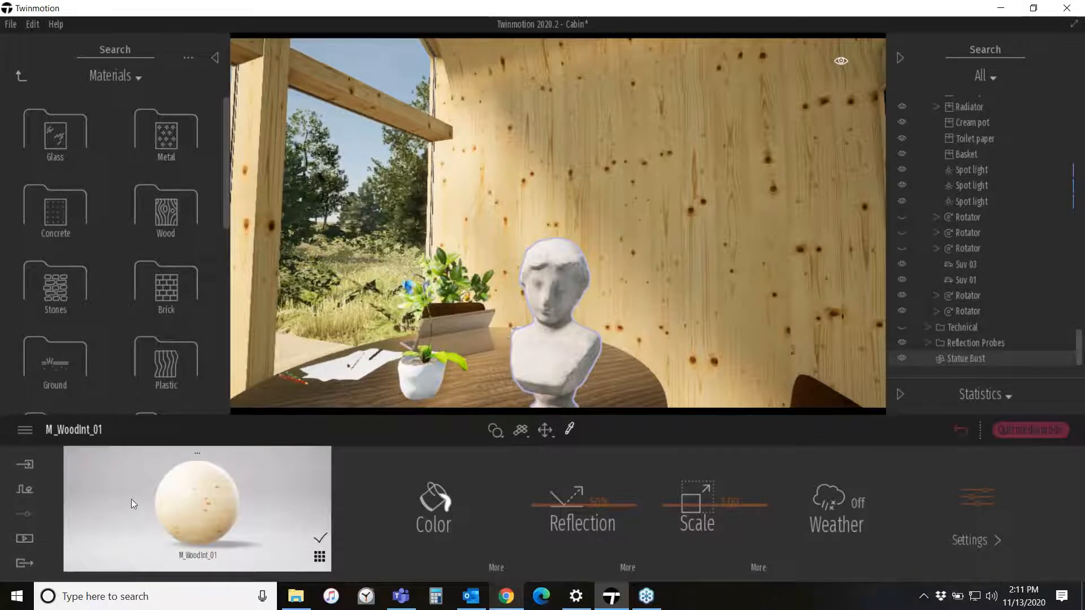
pyautogui.rightClick(208, 486)
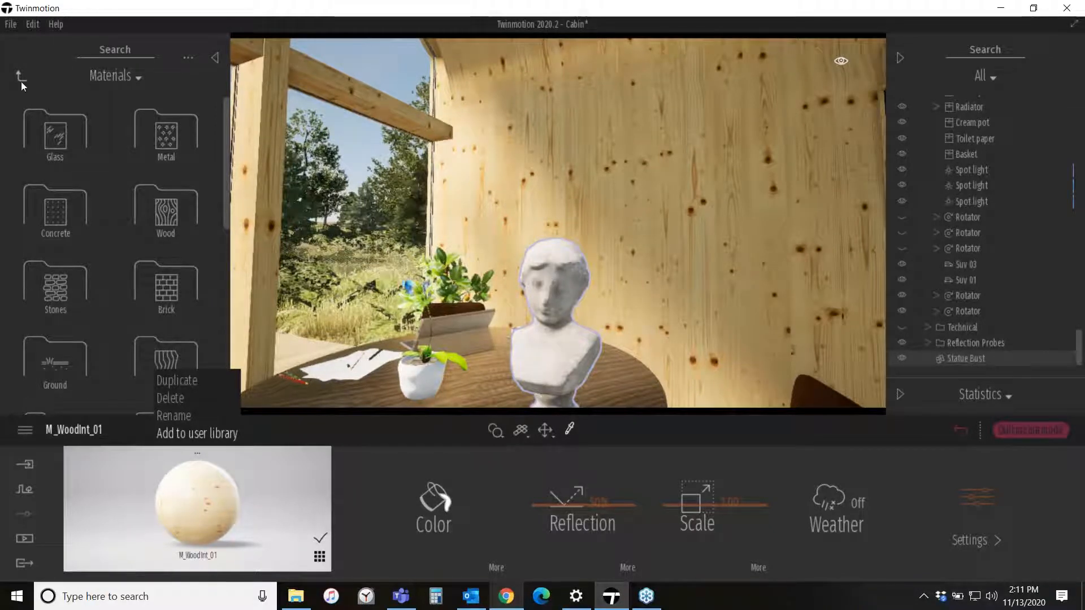
pyautogui.click(192, 434)
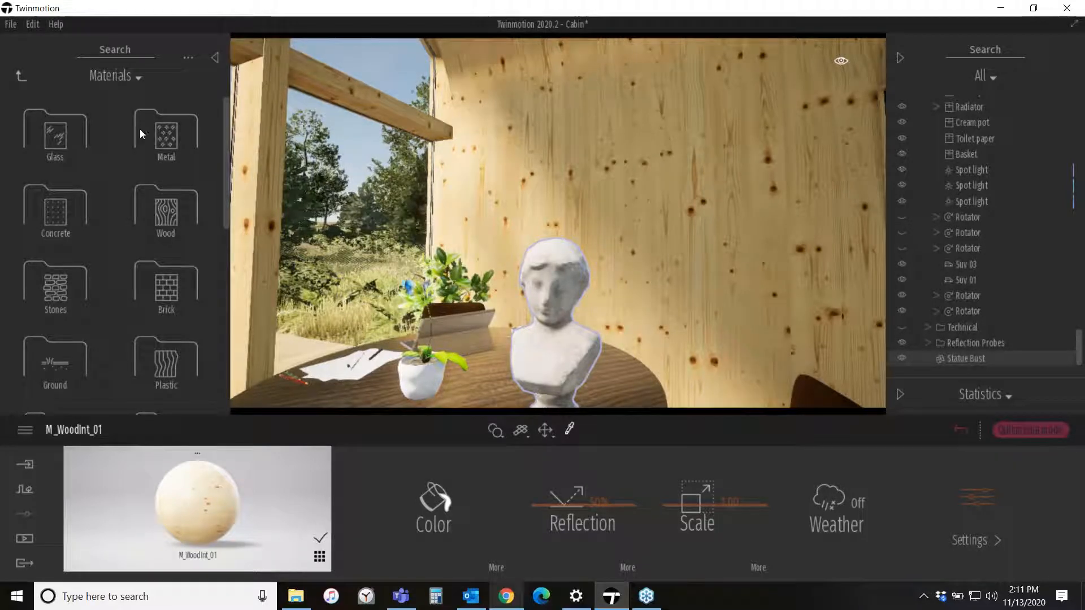
# - Move the M_WoodInt_01 material into the user library's Materials category
pyautogui.click(23, 76)
pyautogui.click(170, 365)
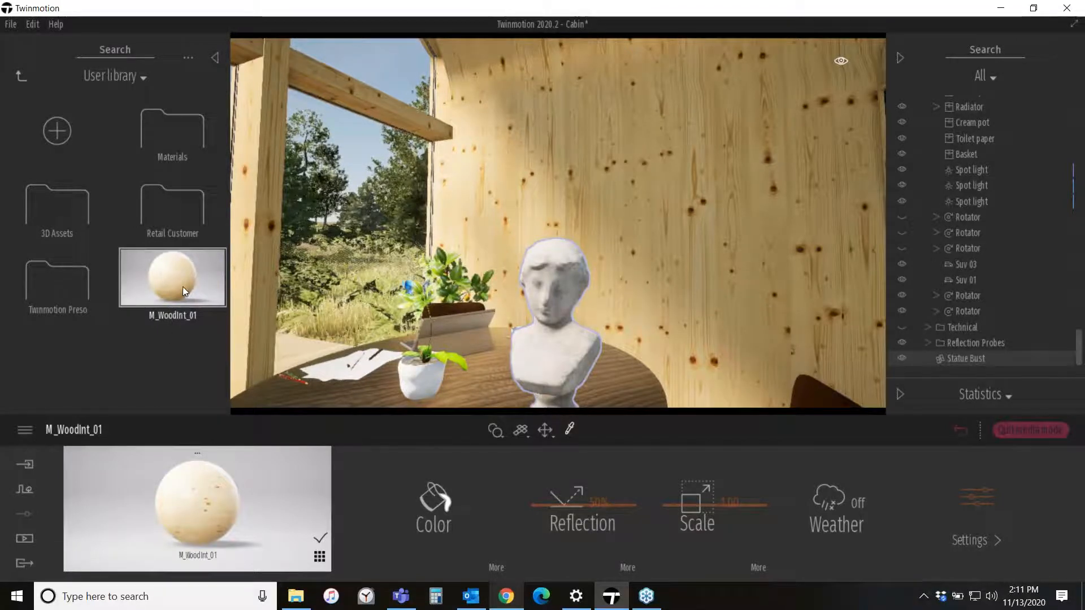
pyautogui.moveTo(182, 286); pyautogui.dragTo(184, 138)
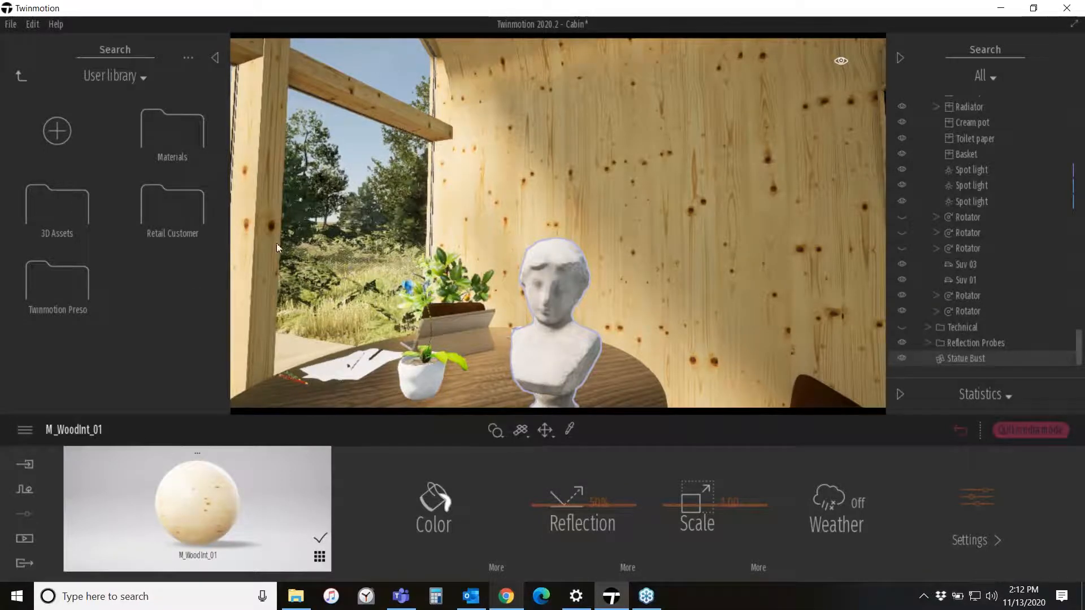
# - Switch to Chrome and close the Paper Flower asset preview on Quixel Megascans
pyautogui.click(515, 604)
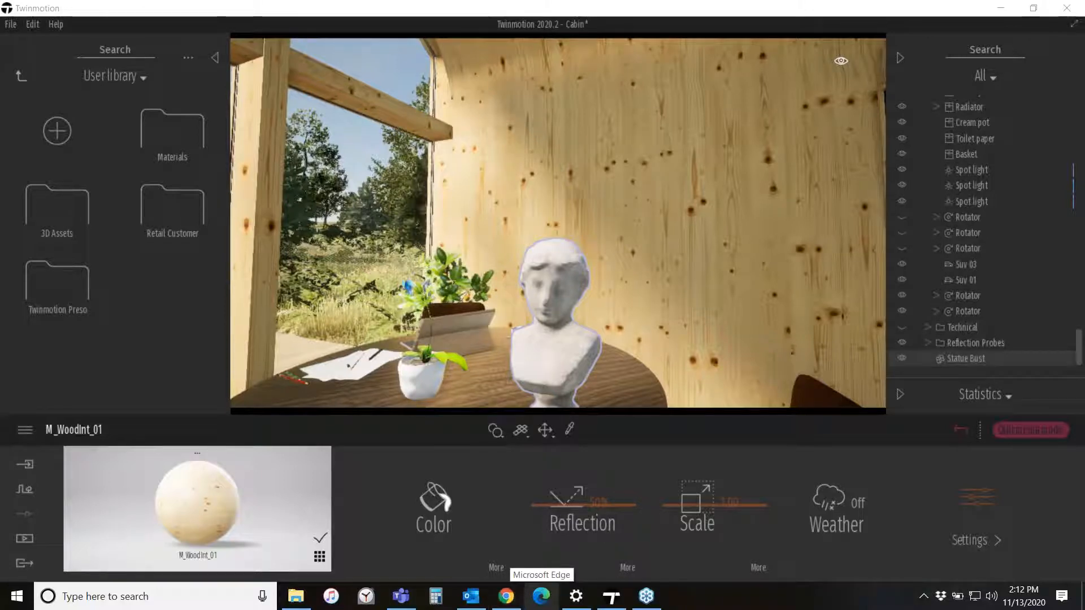
pyautogui.moveTo(1084, 180); pyautogui.dragTo(474, 1)
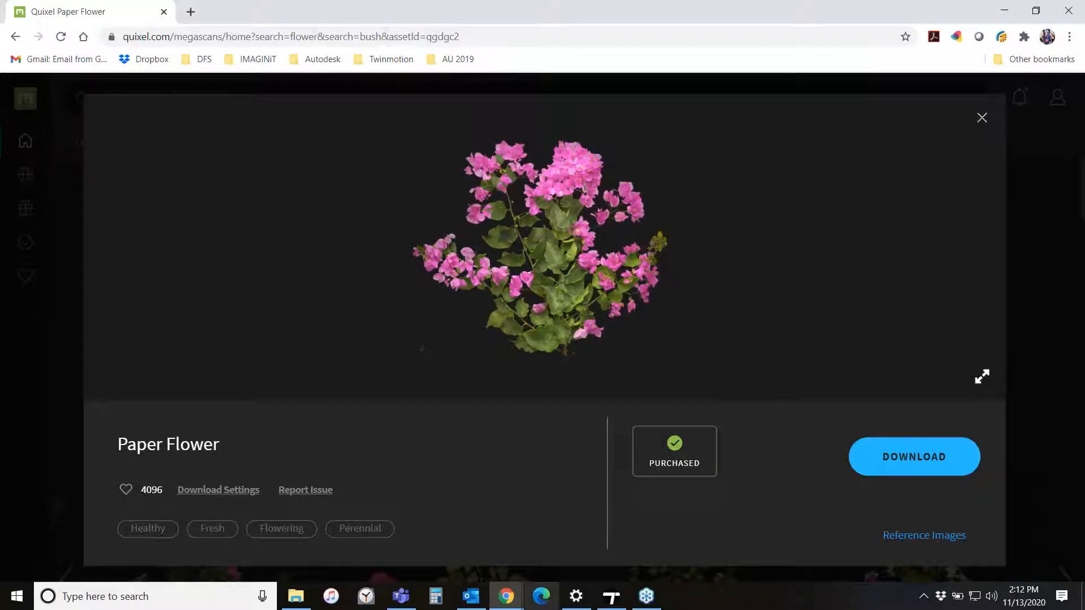
pyautogui.click(981, 120)
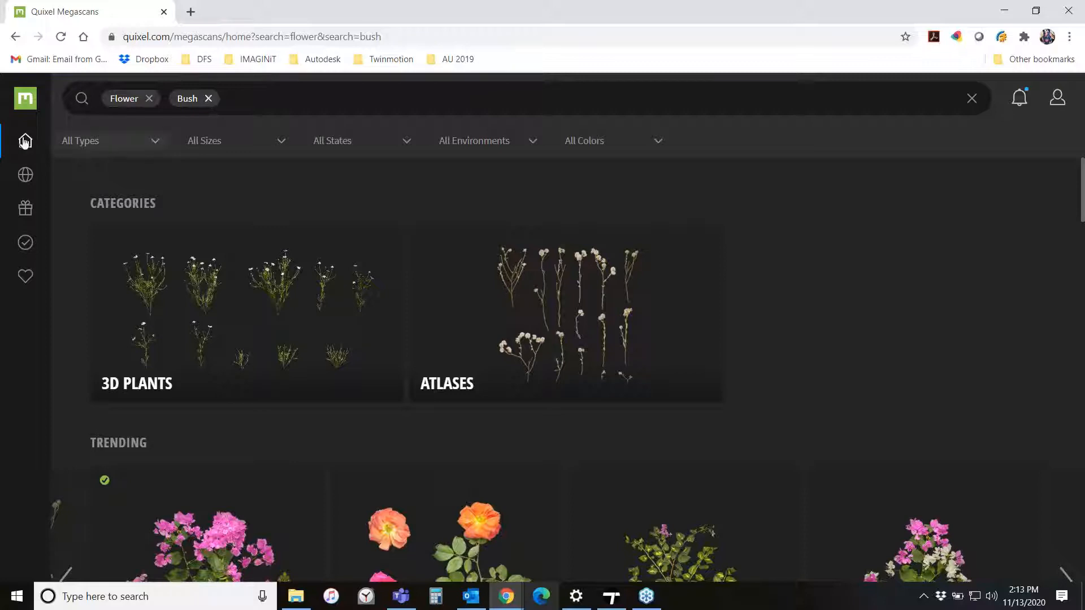
# - Browse the Megascans 3D Assets section and recent searches, clearing the search filters back to 3D Assets
pyautogui.moveTo(25, 140)
pyautogui.click(86, 121)
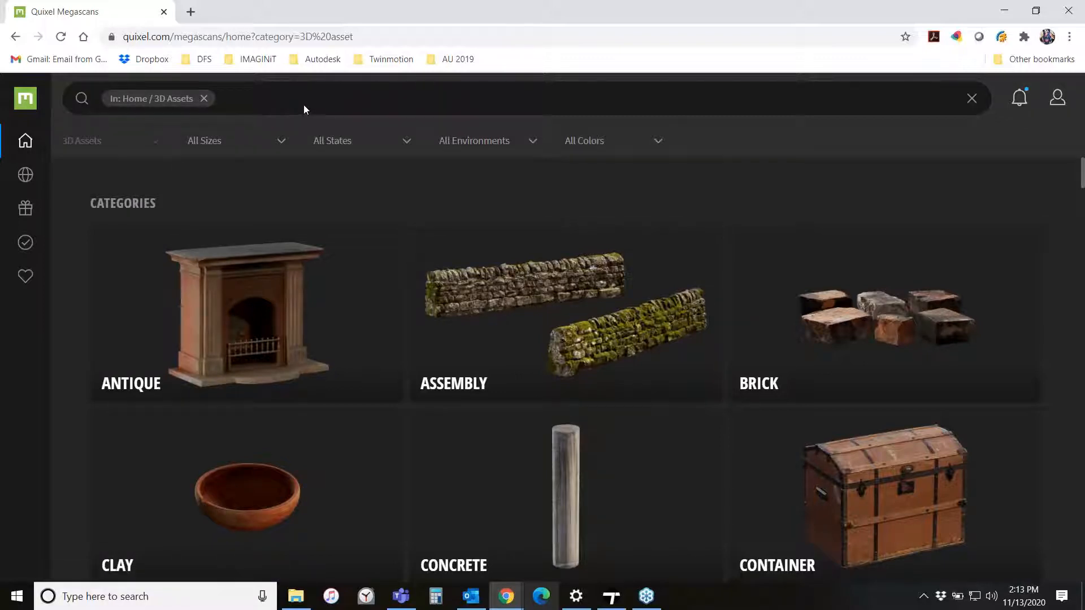
pyautogui.click(204, 98)
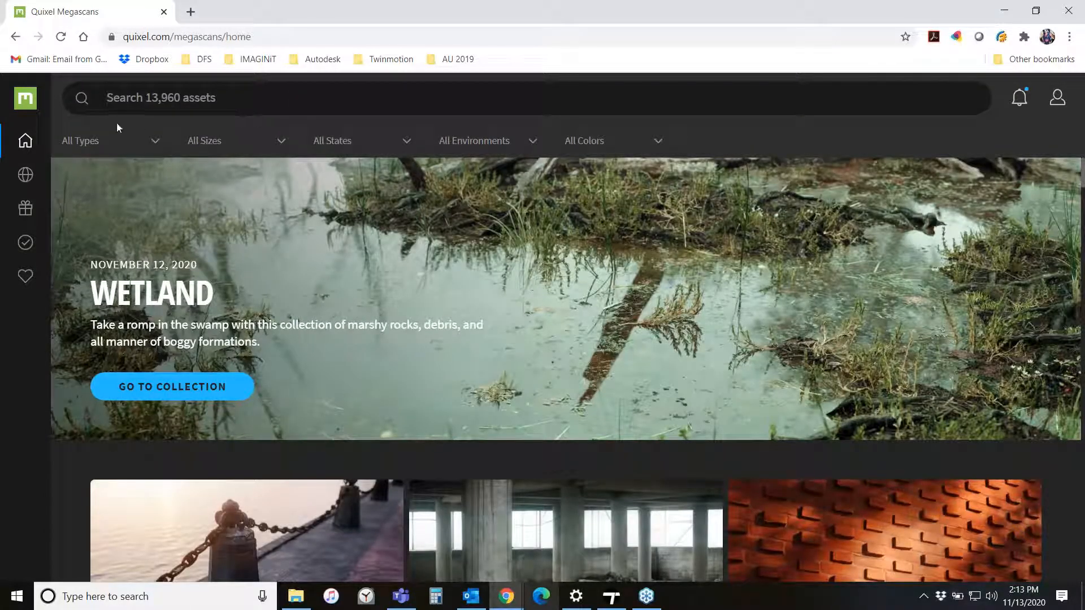
pyautogui.click(231, 96)
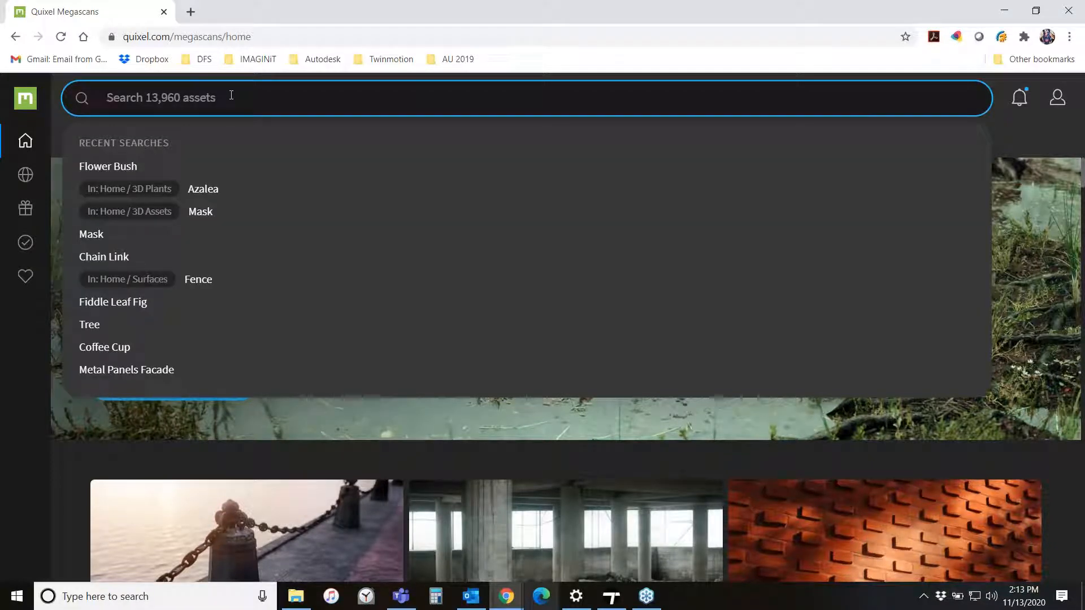
pyautogui.click(323, 464)
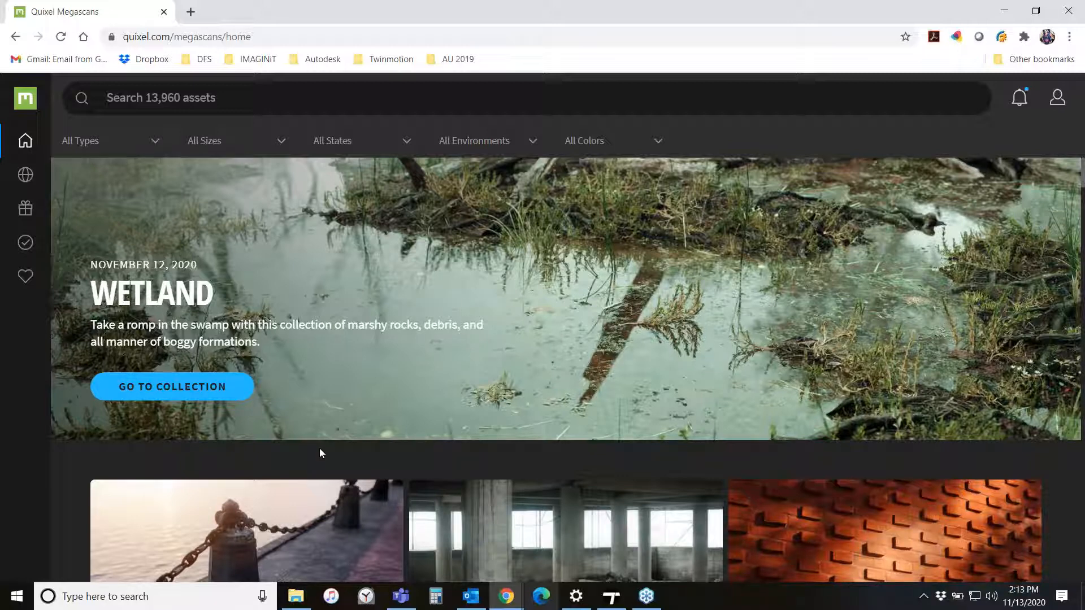
pyautogui.click(248, 99)
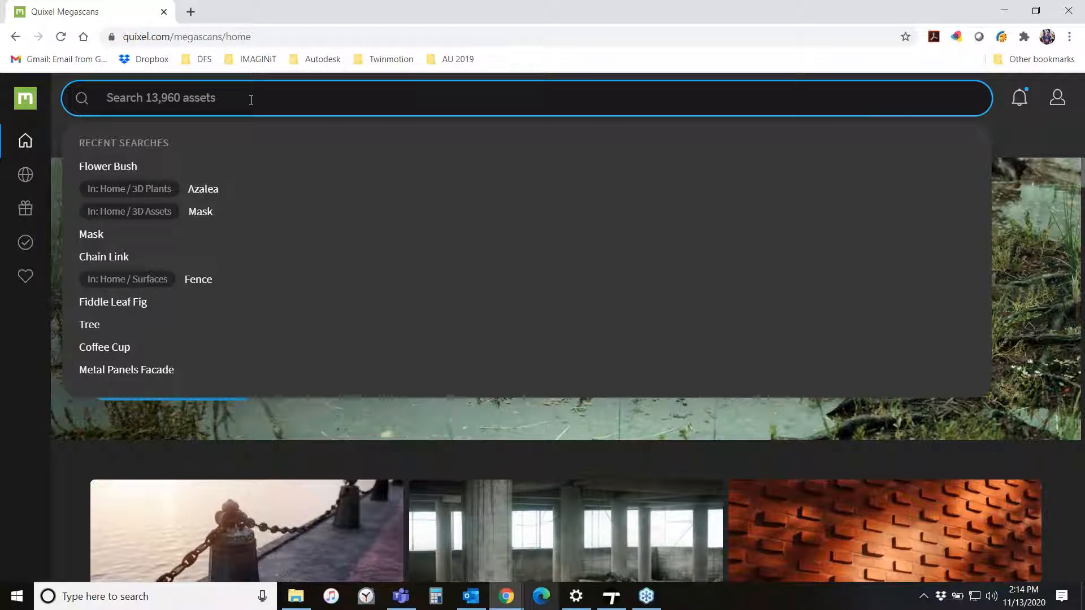
pyautogui.click(199, 220)
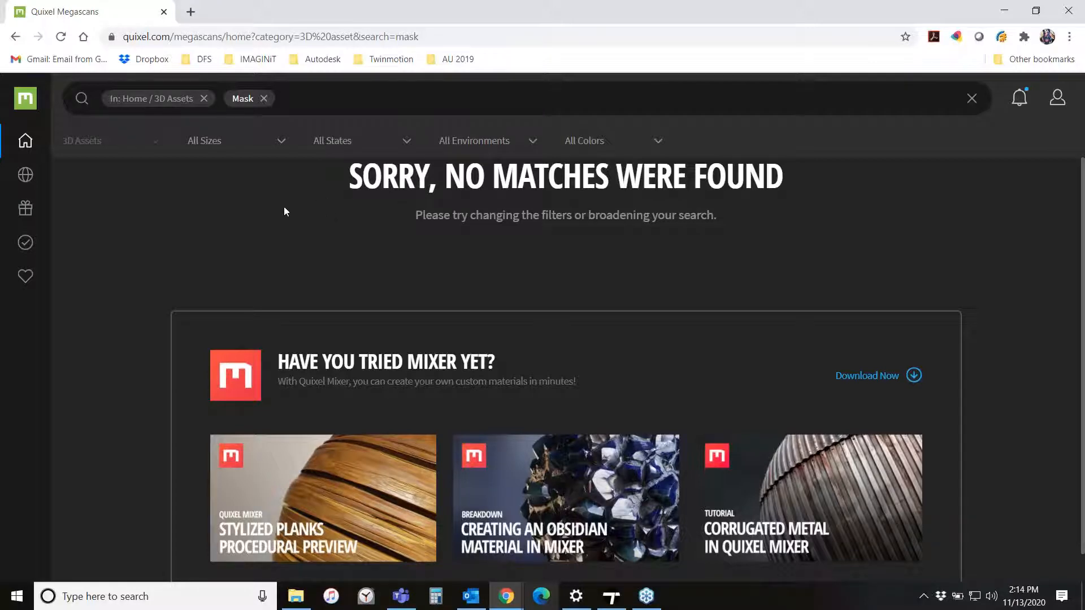
pyautogui.click(263, 99)
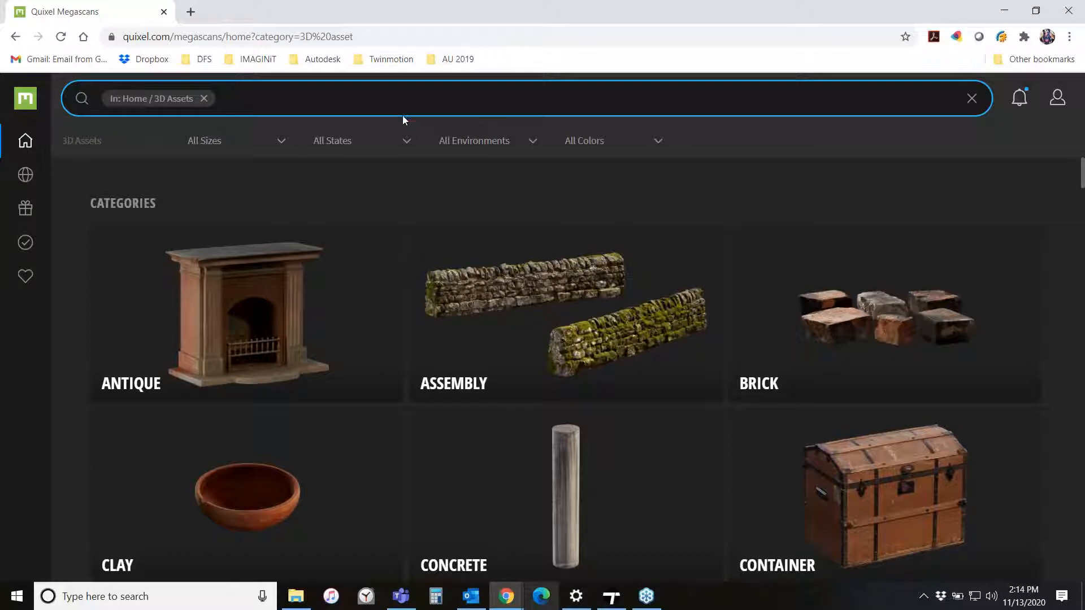
# - Open the Antique category of 3D assets and preview the Japanese Stone Lantern asset
pyautogui.moveTo(25, 143)
pyautogui.moveTo(29, 175)
pyautogui.click(399, 298)
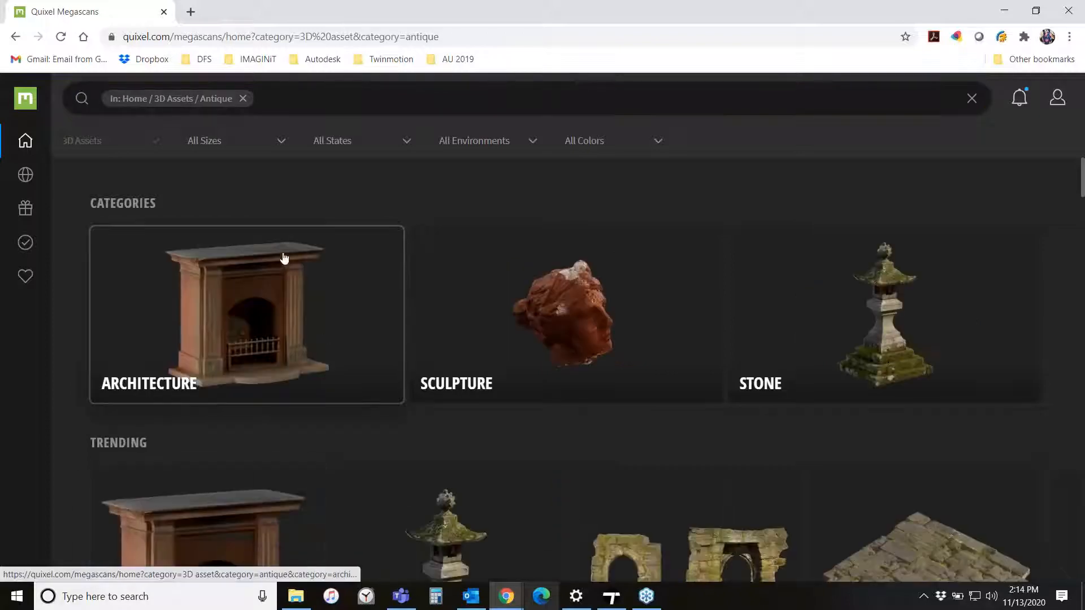
pyautogui.scroll(-5, 248, 305)
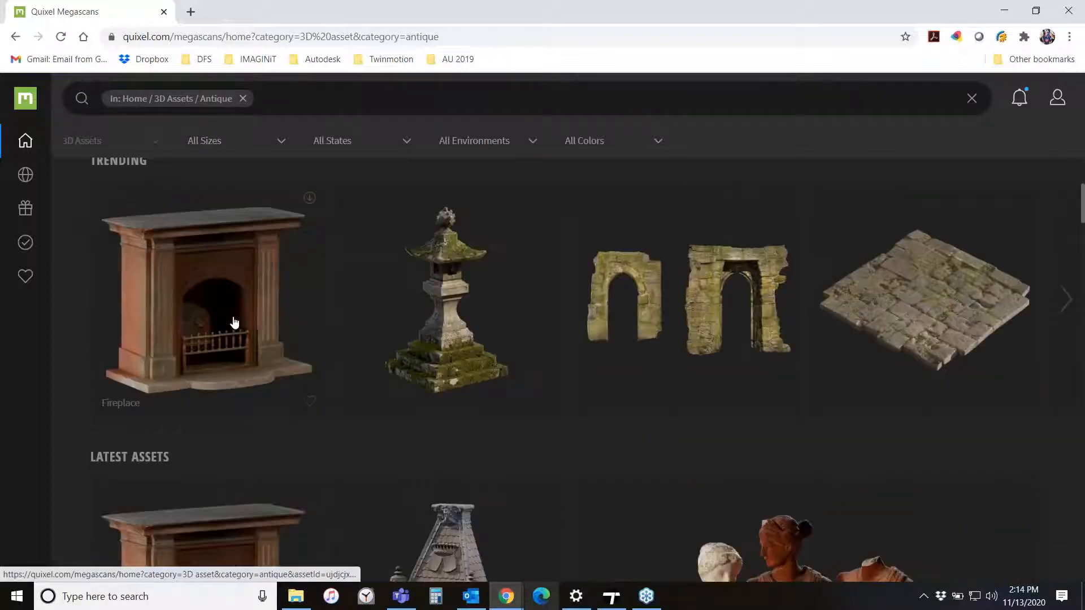
pyautogui.click(468, 263)
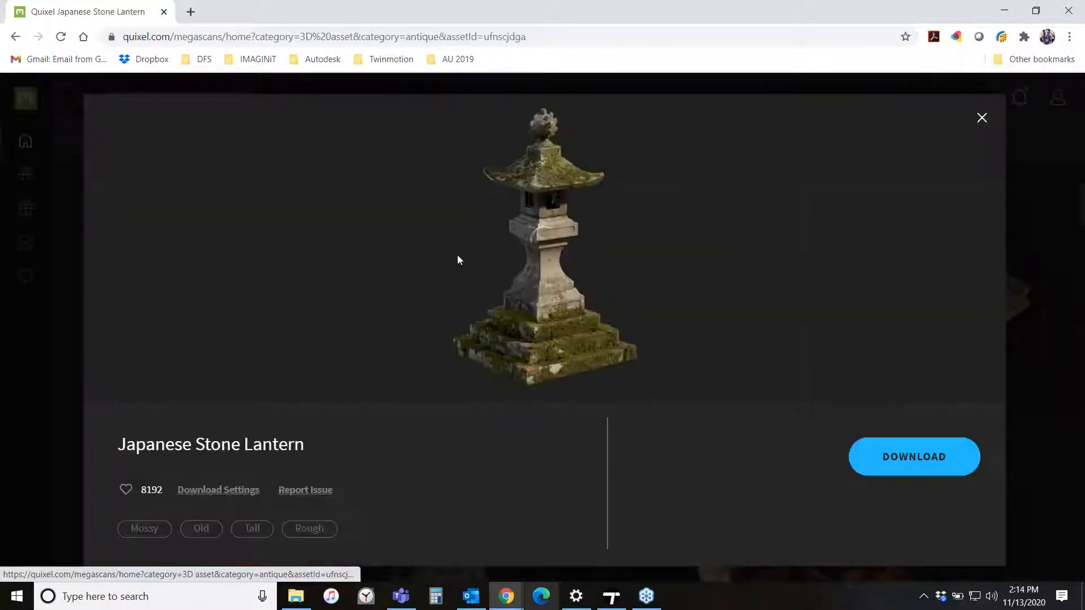
# - Start downloading the Japanese Stone Lantern, then cancel the download
pyautogui.moveTo(908, 457)
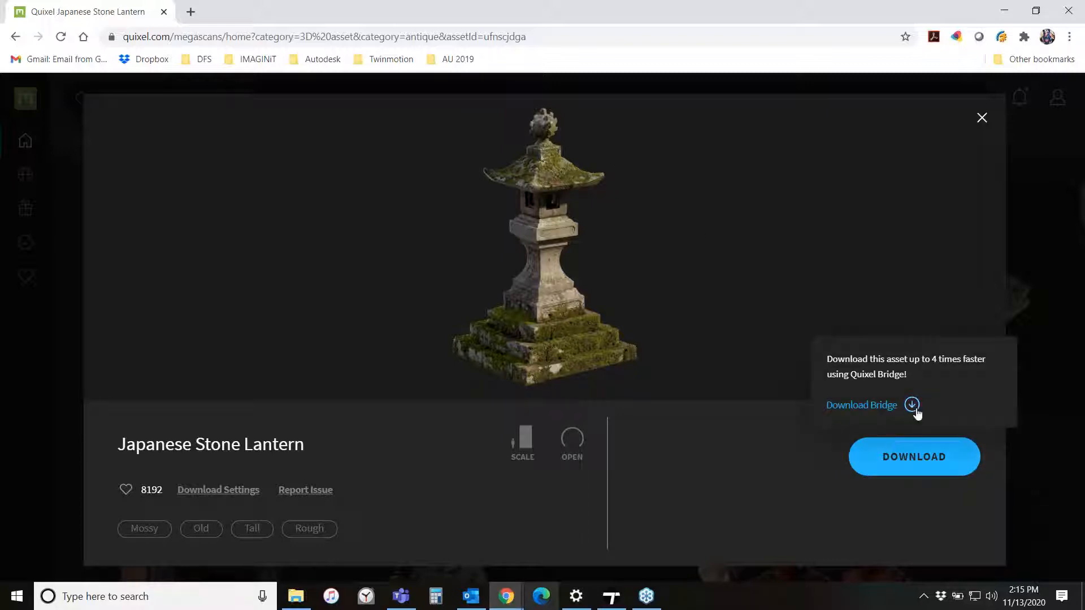
pyautogui.click(884, 472)
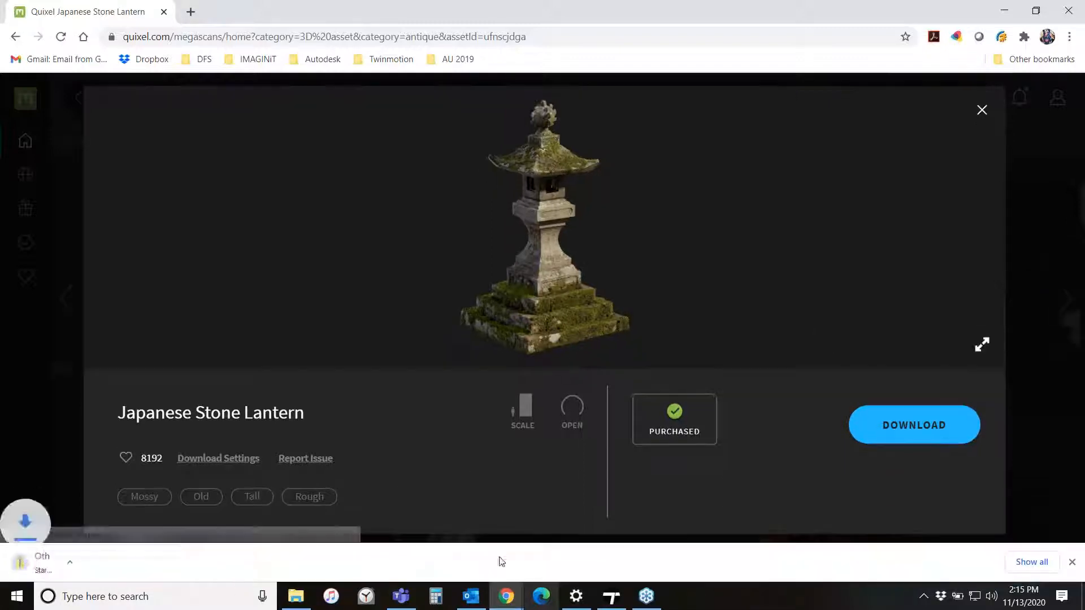
pyautogui.rightClick(59, 566)
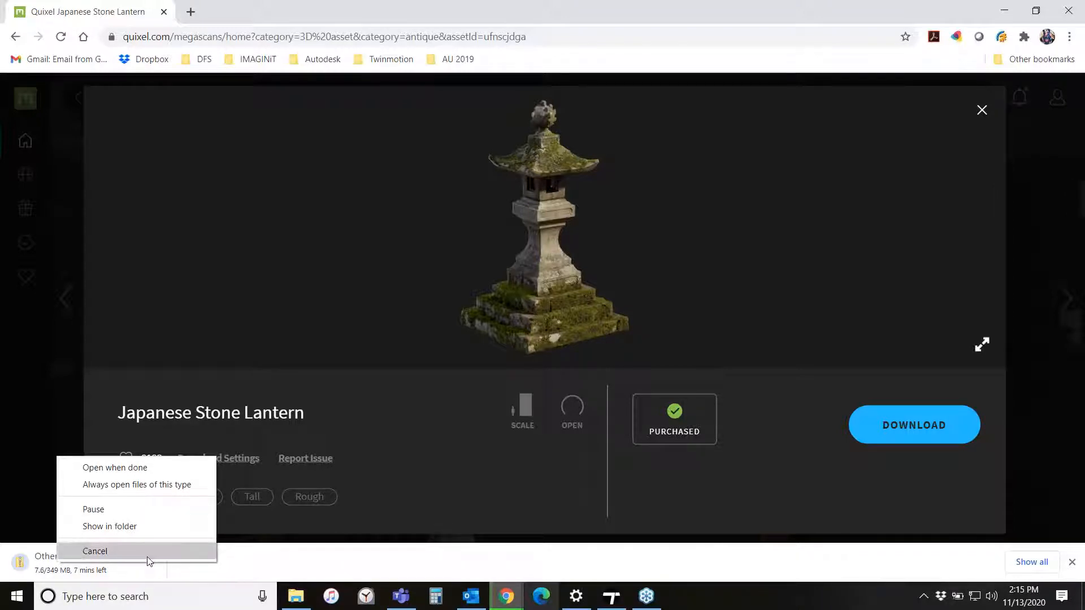
pyautogui.click(96, 551)
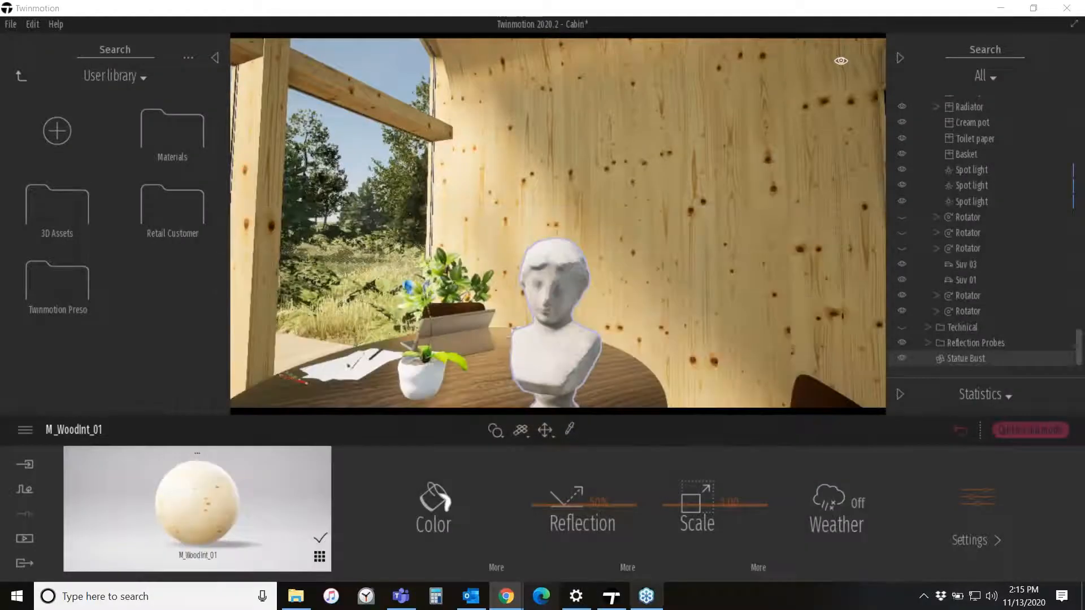
# - Switch back to Twinmotion and return the library panel to its top level
pyautogui.click(1004, 10)
pyautogui.moveTo(694, 172); pyautogui.dragTo(598, 141, button='right')
pyautogui.press('w')
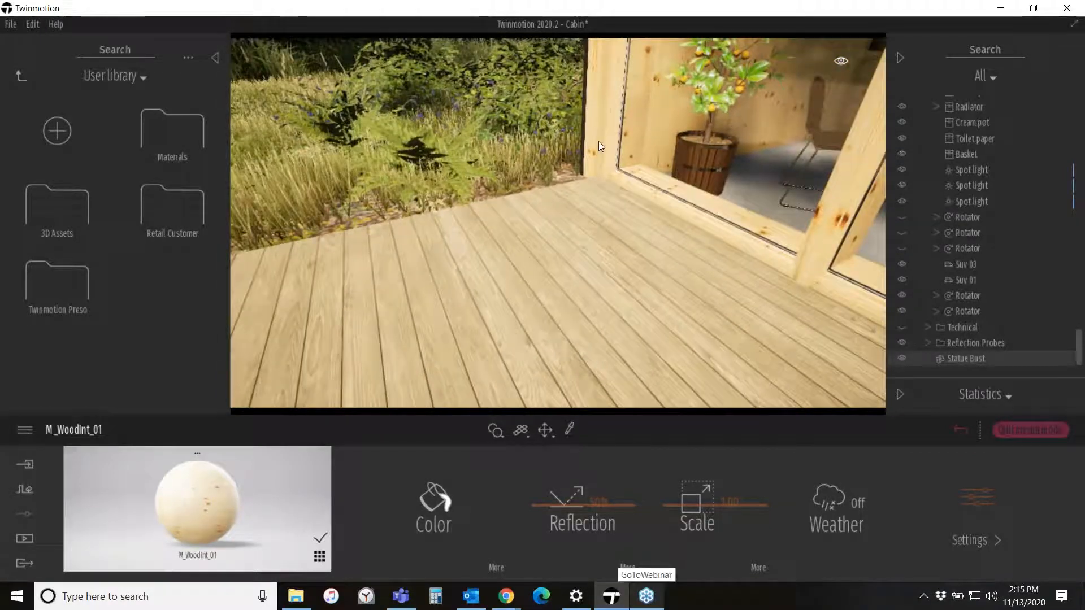
pyautogui.click(19, 75)
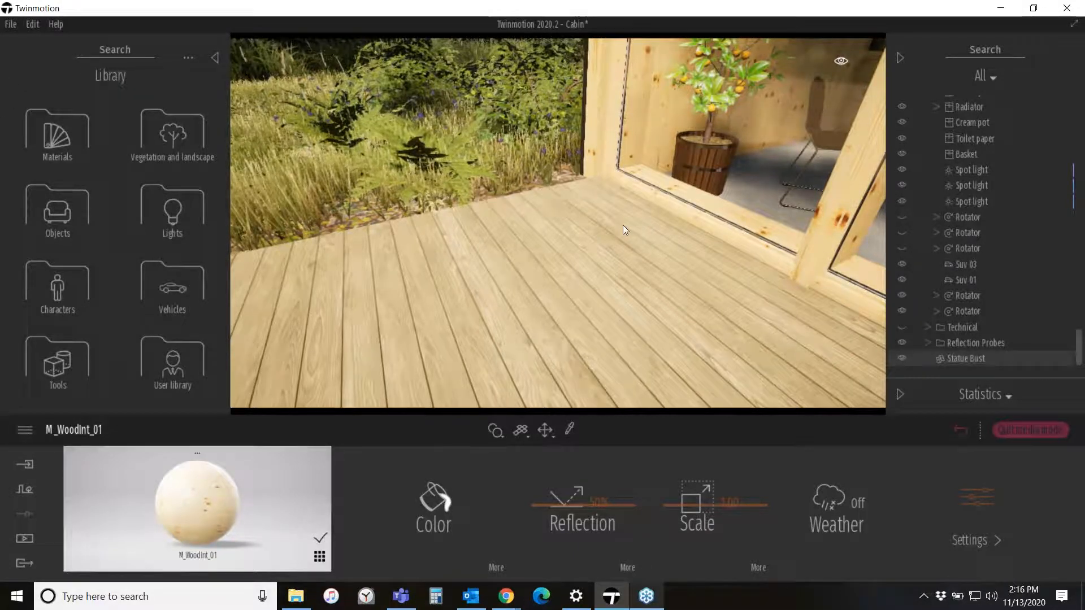
# - Start a geometry import and browse to the Asset Libraries > Vegetation > Cacti folder
pyautogui.click(25, 465)
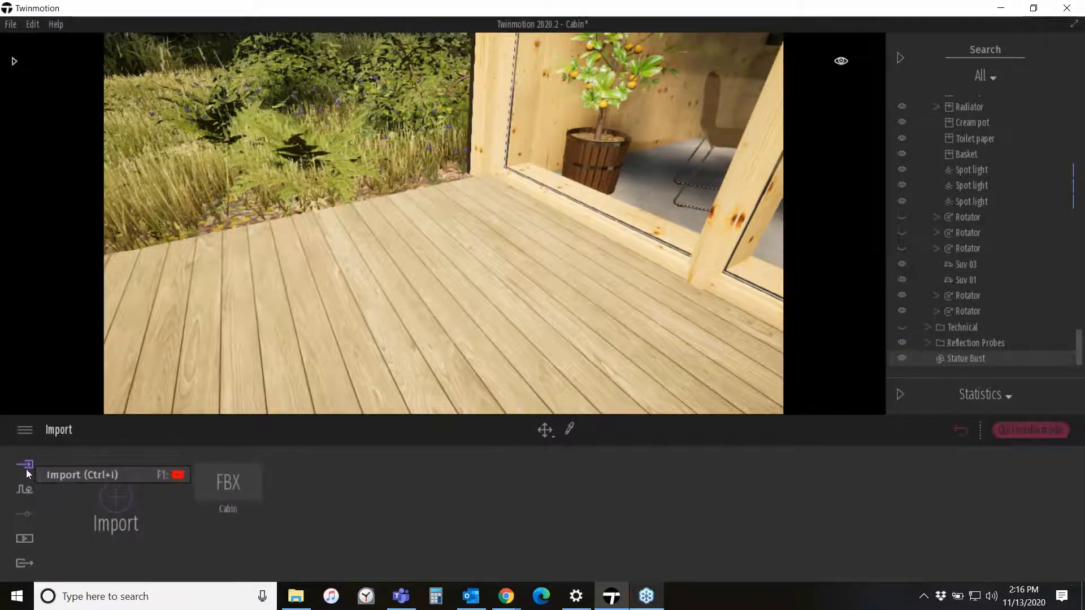
pyautogui.click(114, 500)
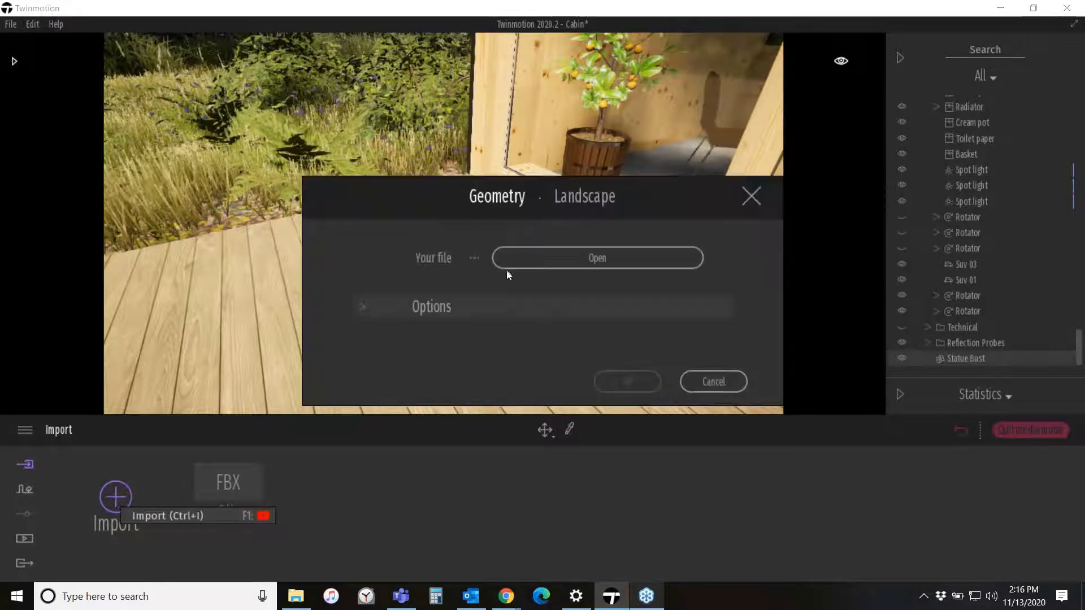
pyautogui.click(644, 261)
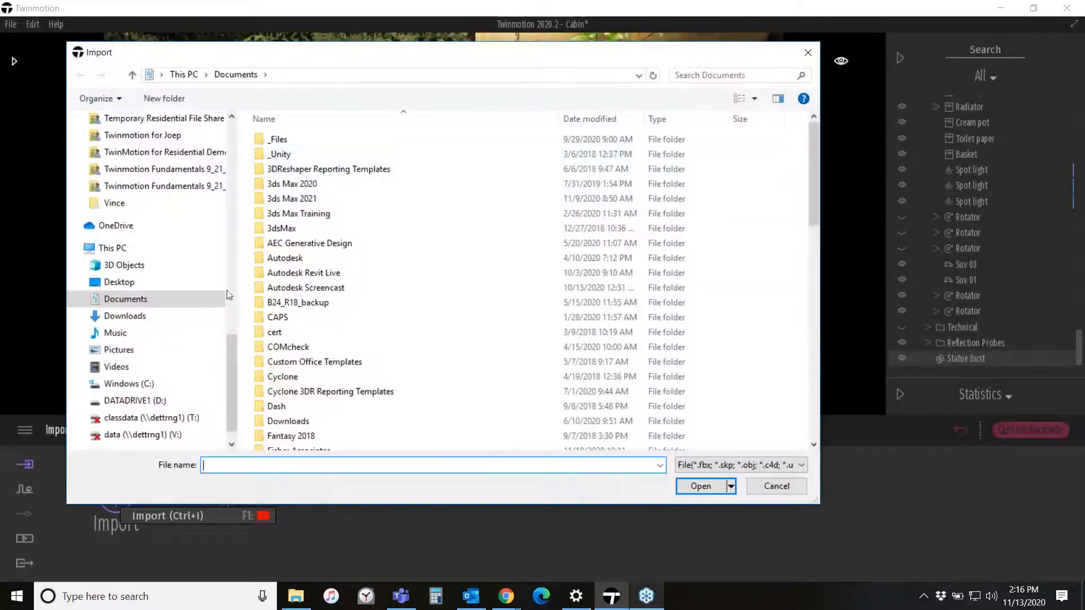
pyautogui.moveTo(233, 378); pyautogui.dragTo(253, 189)
pyautogui.click(145, 277)
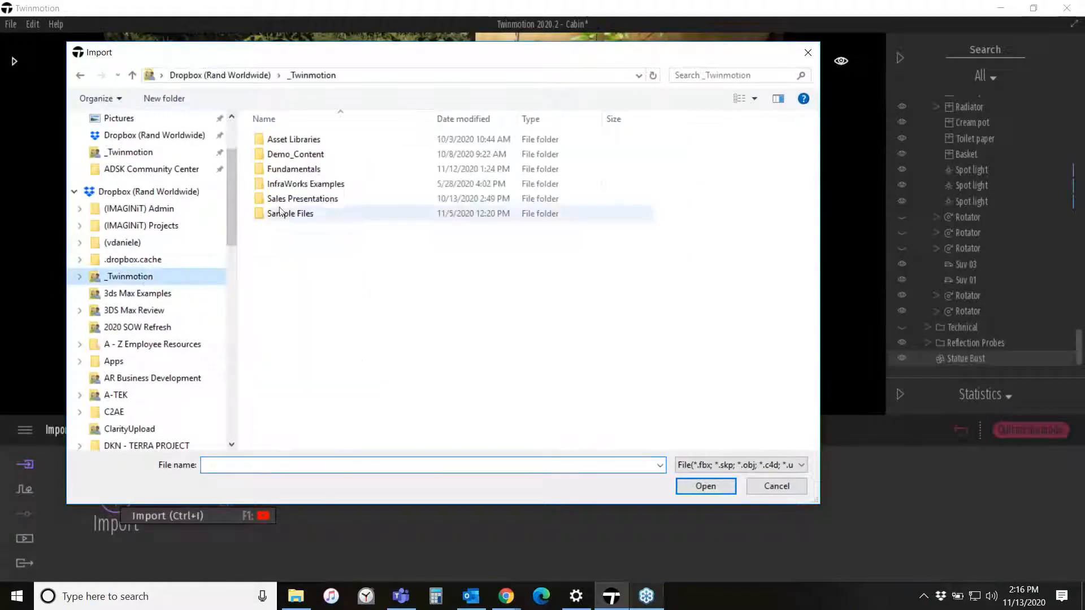
pyautogui.doubleClick(312, 144)
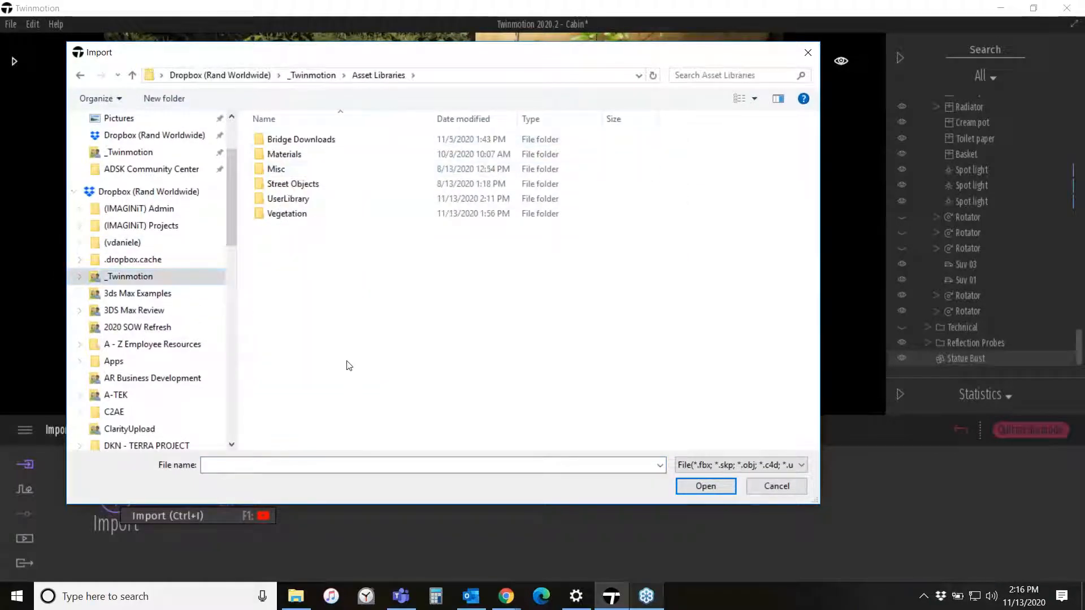
pyautogui.doubleClick(285, 214)
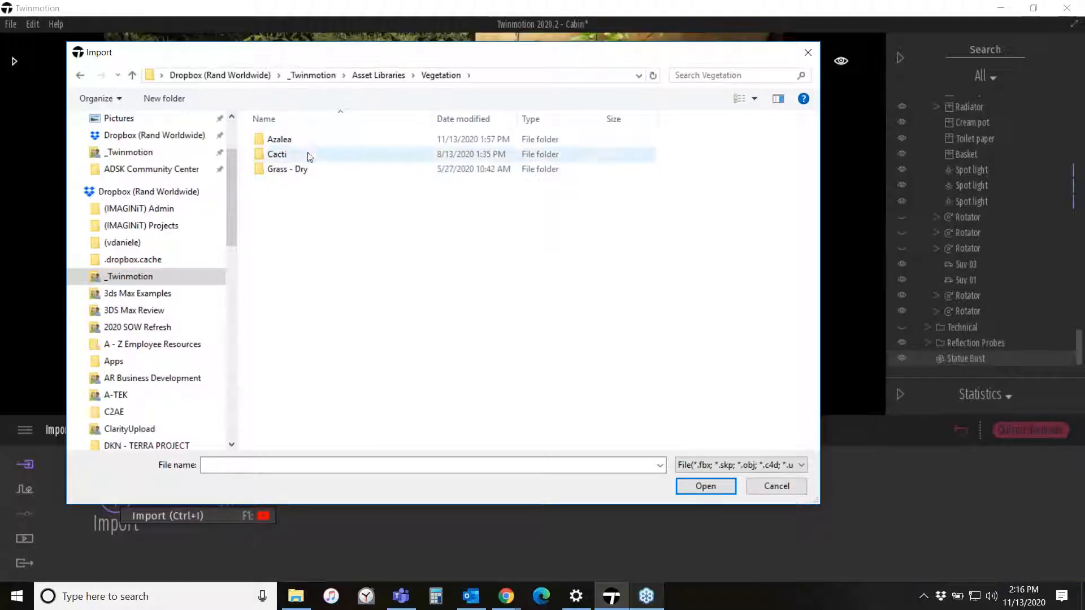
pyautogui.doubleClick(279, 139)
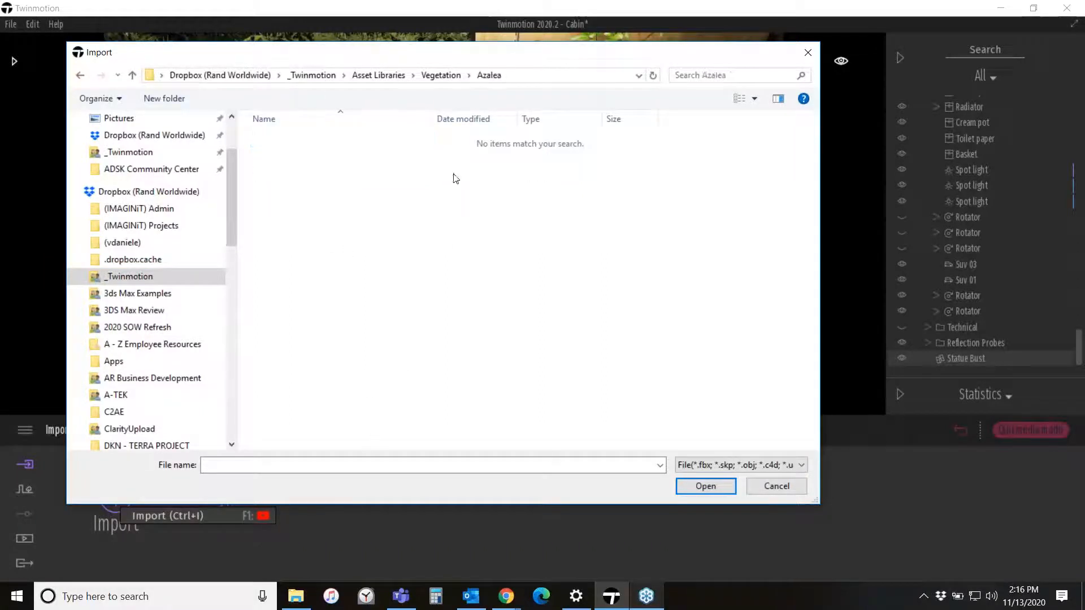
pyautogui.moveTo(396, 55); pyautogui.dragTo(396, 40)
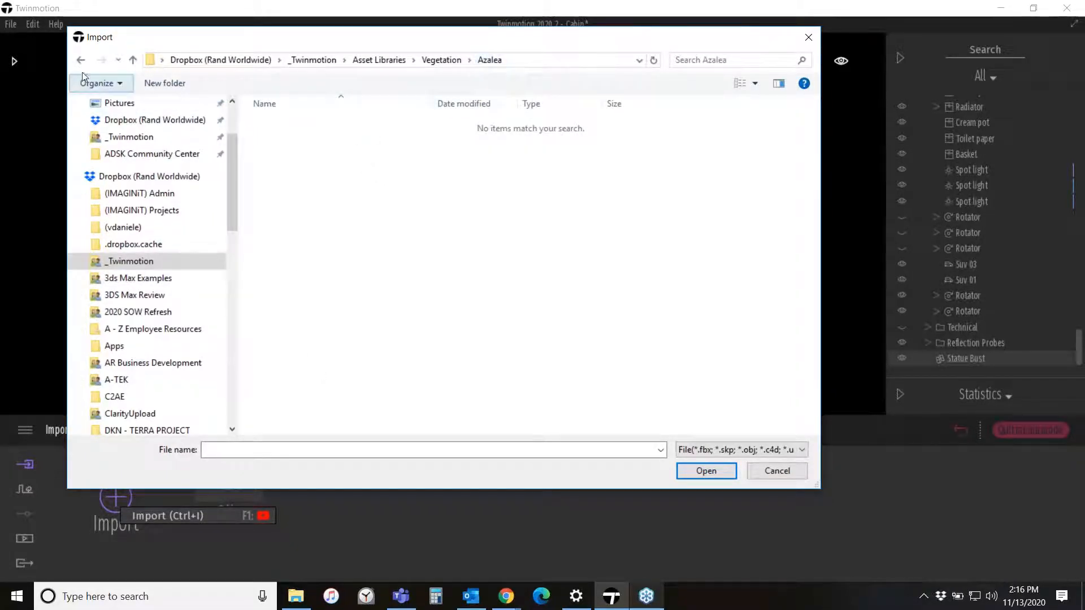
pyautogui.click(438, 60)
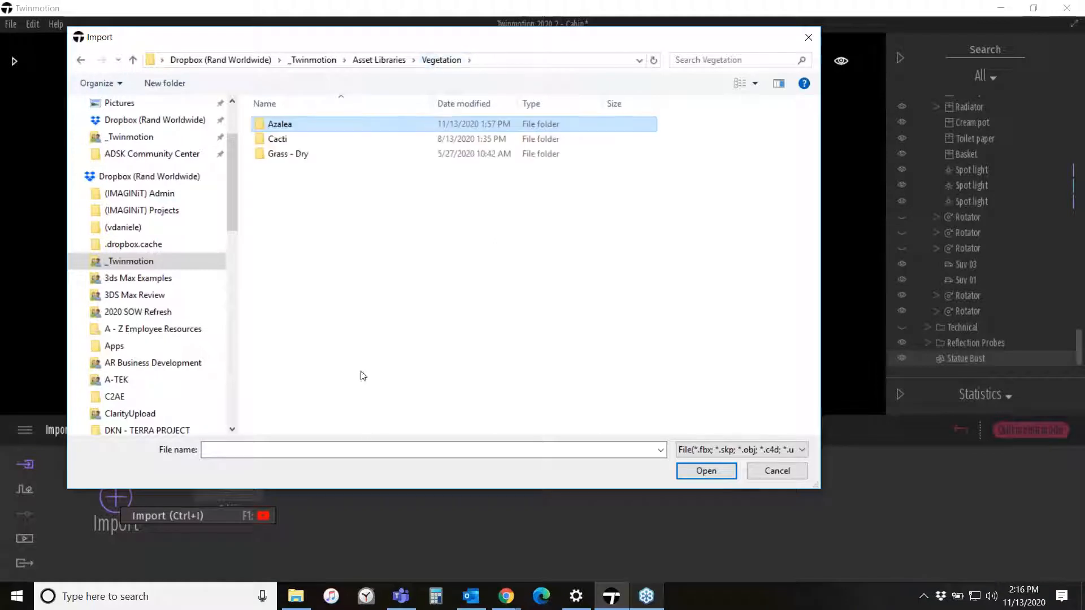
pyautogui.doubleClick(284, 141)
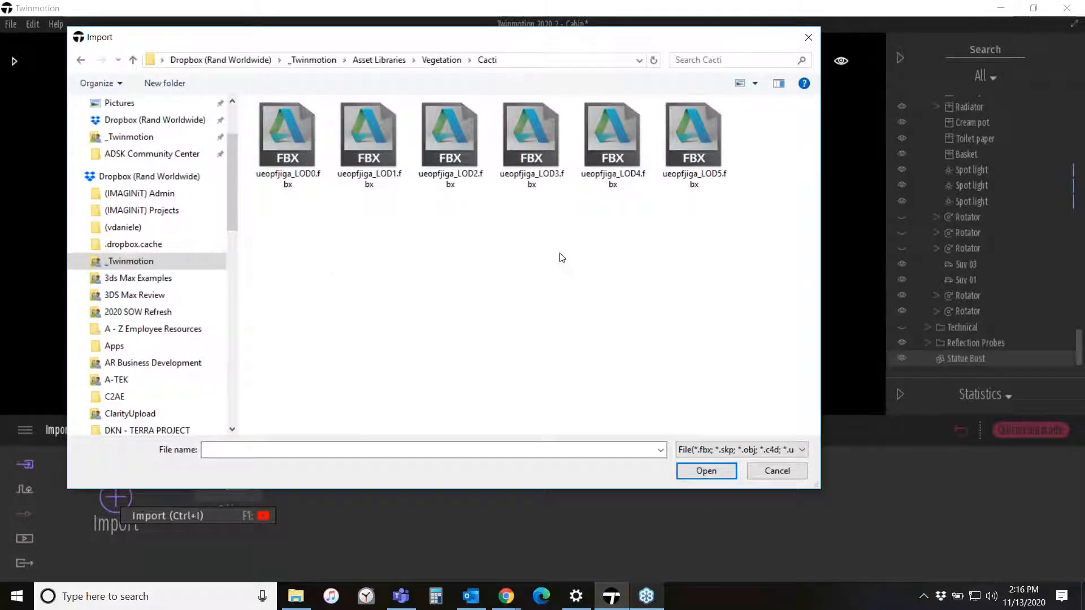
# - Choose the ueopfjiga_LOD0.fbx file as the file to import
pyautogui.click(293, 181)
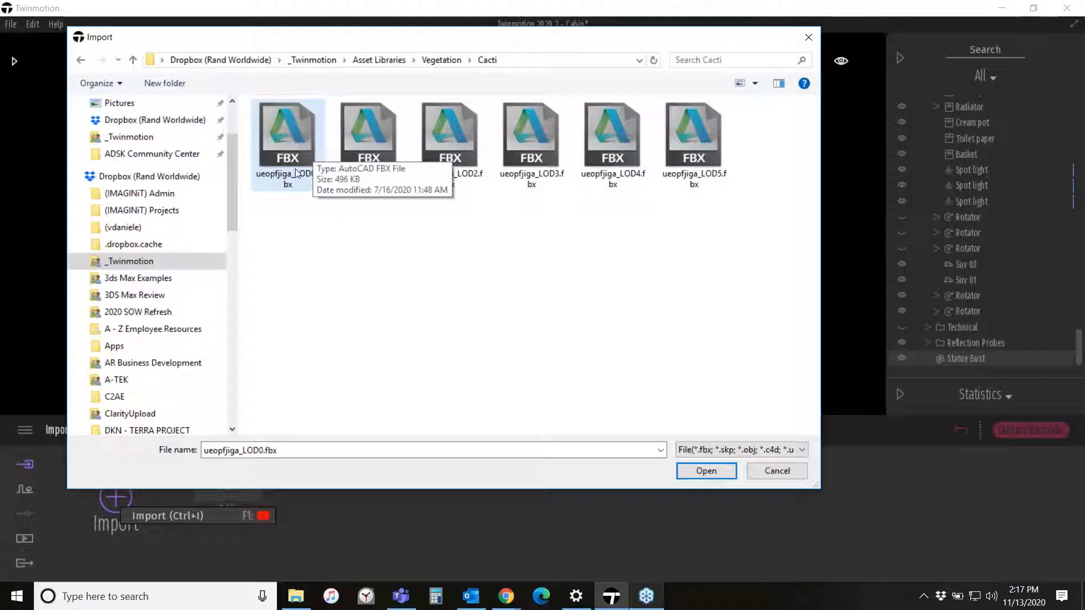
pyautogui.click(297, 139)
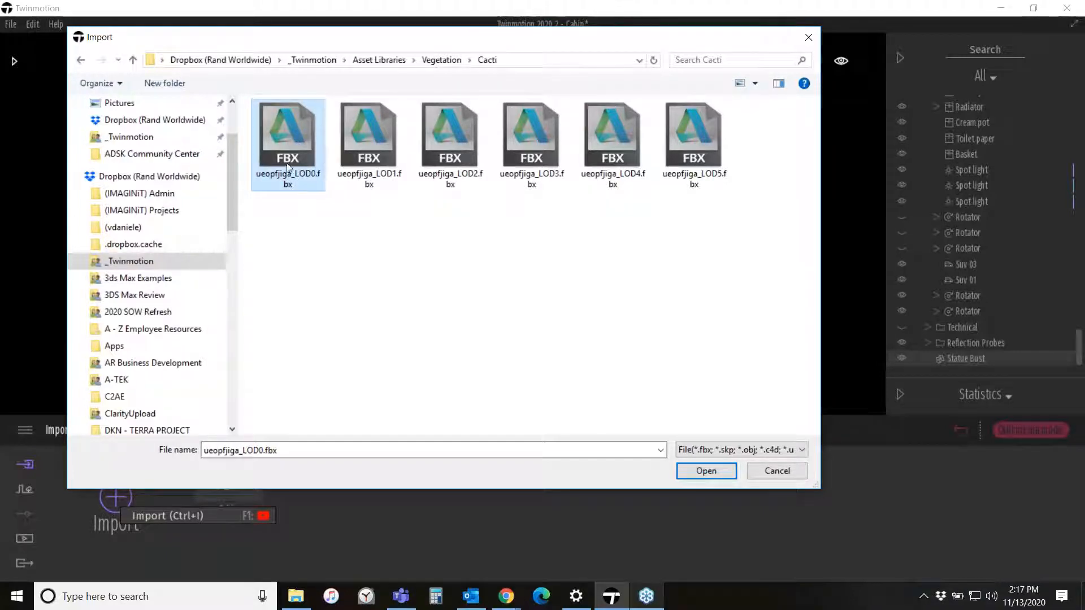
pyautogui.click(707, 471)
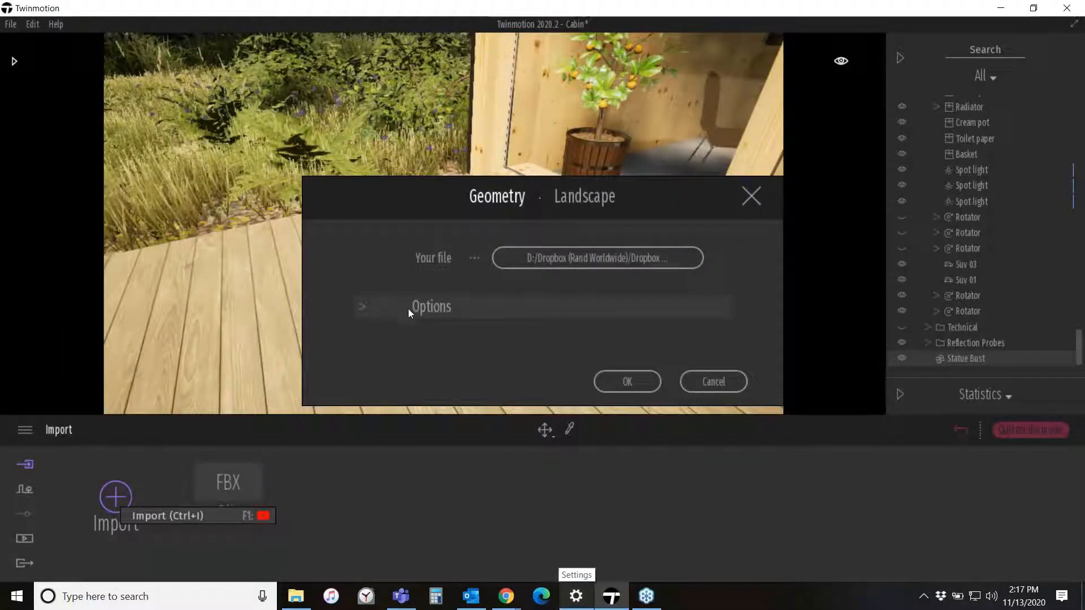
# - Set the import Collapse option to Keep hierarchy, import the file, and accept the default material conflict choice
pyautogui.click(362, 306)
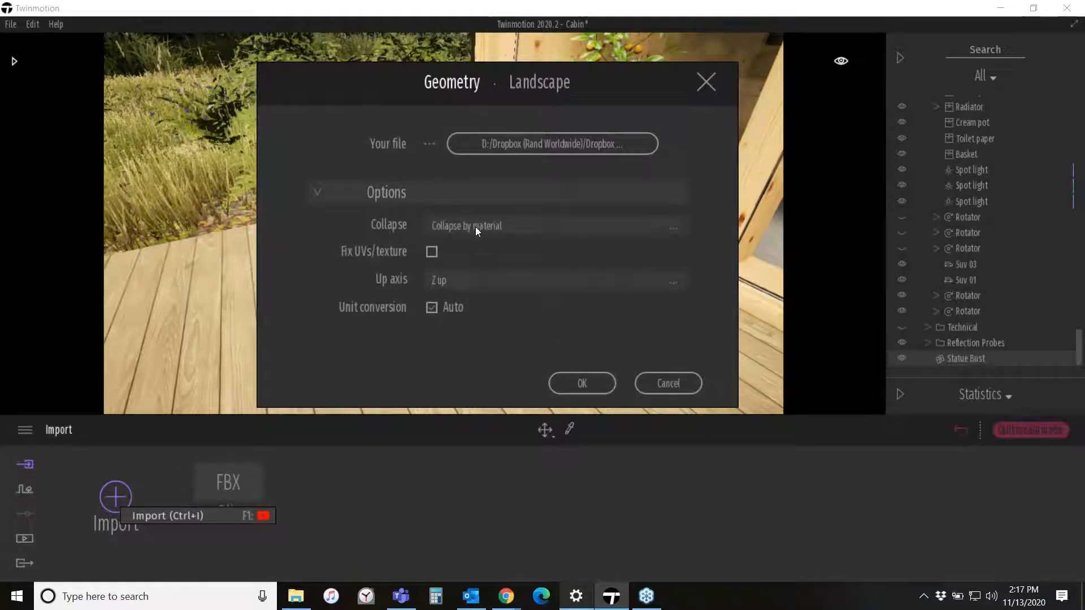
pyautogui.click(673, 226)
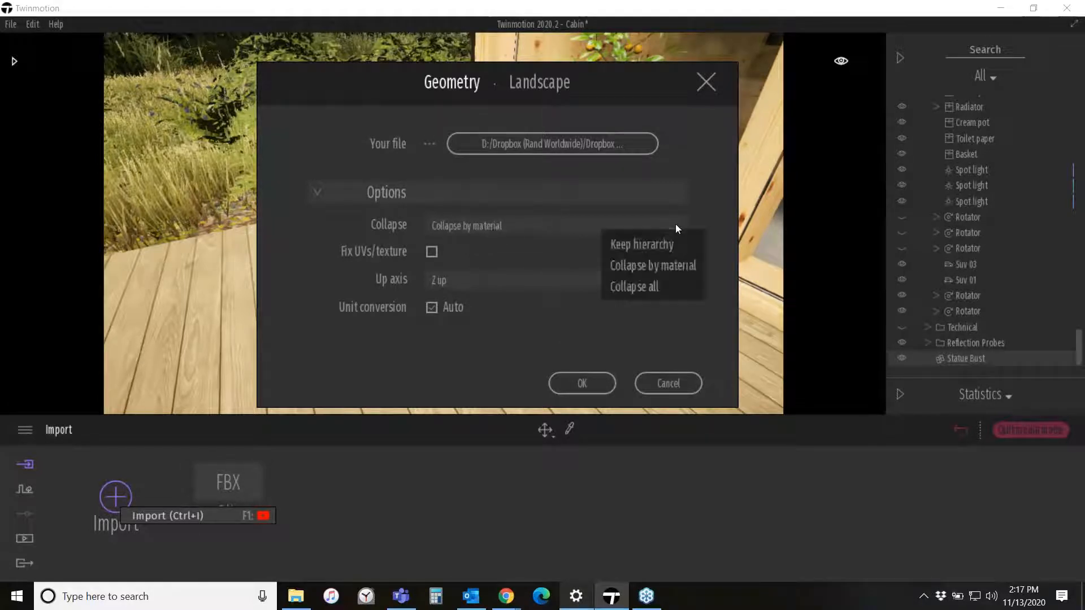
pyautogui.click(654, 246)
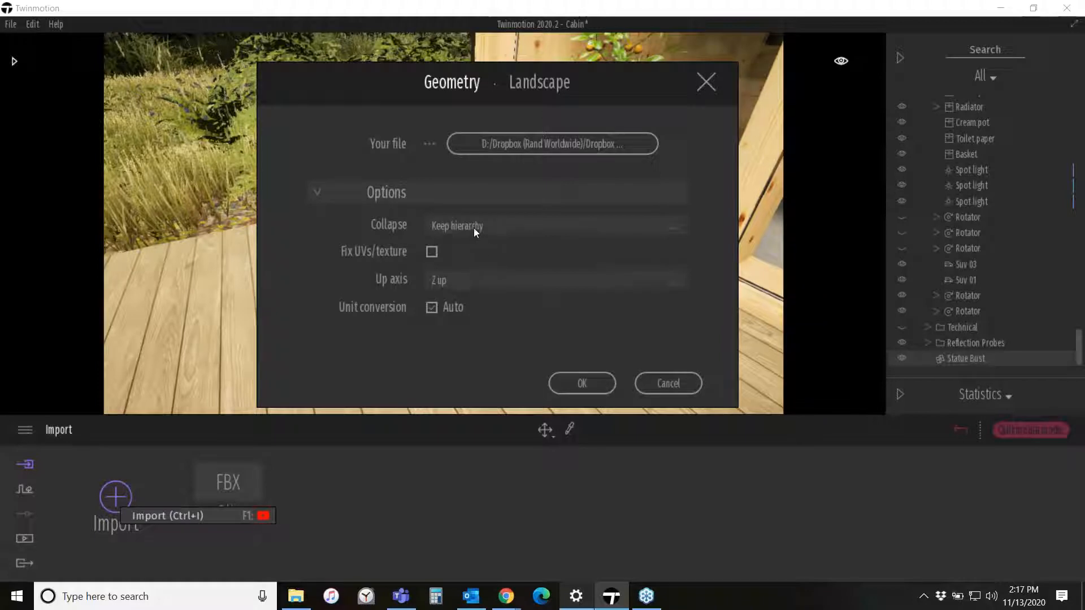
pyautogui.click(591, 385)
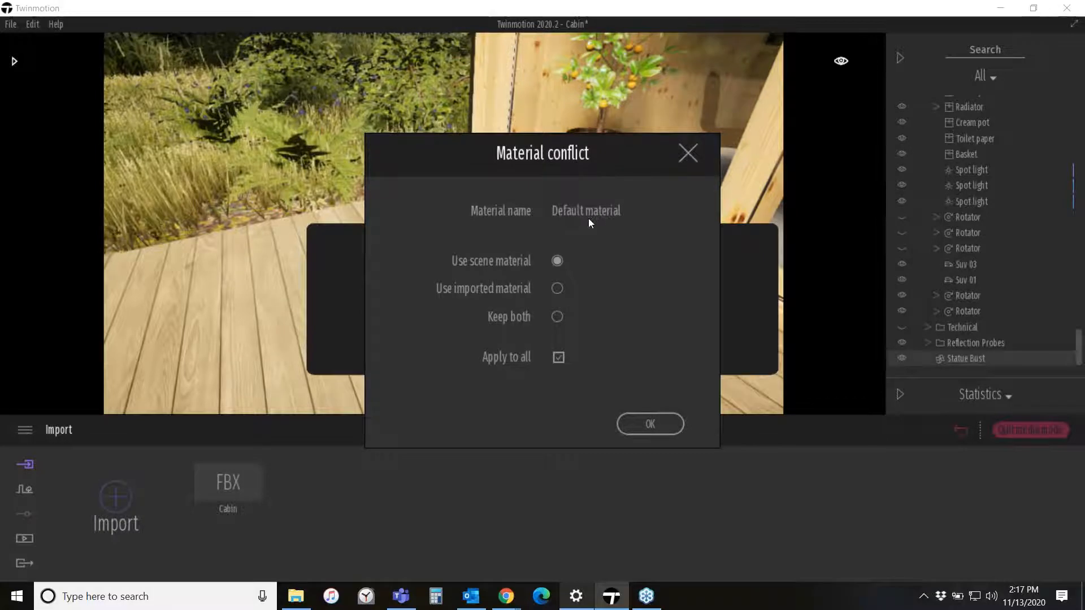
pyautogui.click(647, 422)
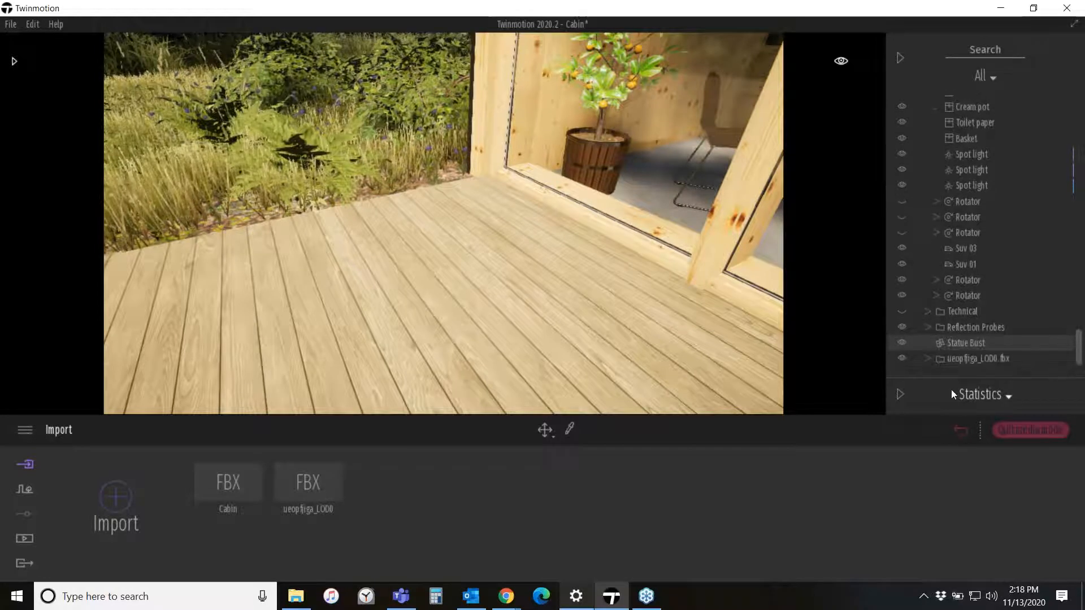
# - Select the imported ueopfjiga_LOD0.fbx in the scene hierarchy and zoom the view to it
pyautogui.click(970, 362)
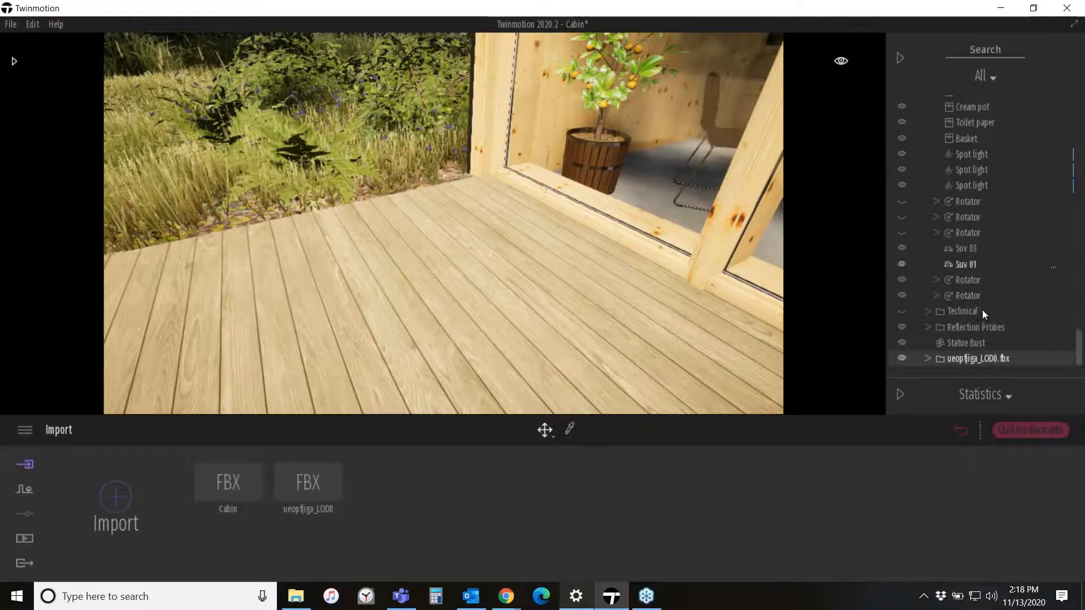
pyautogui.rightClick(975, 360)
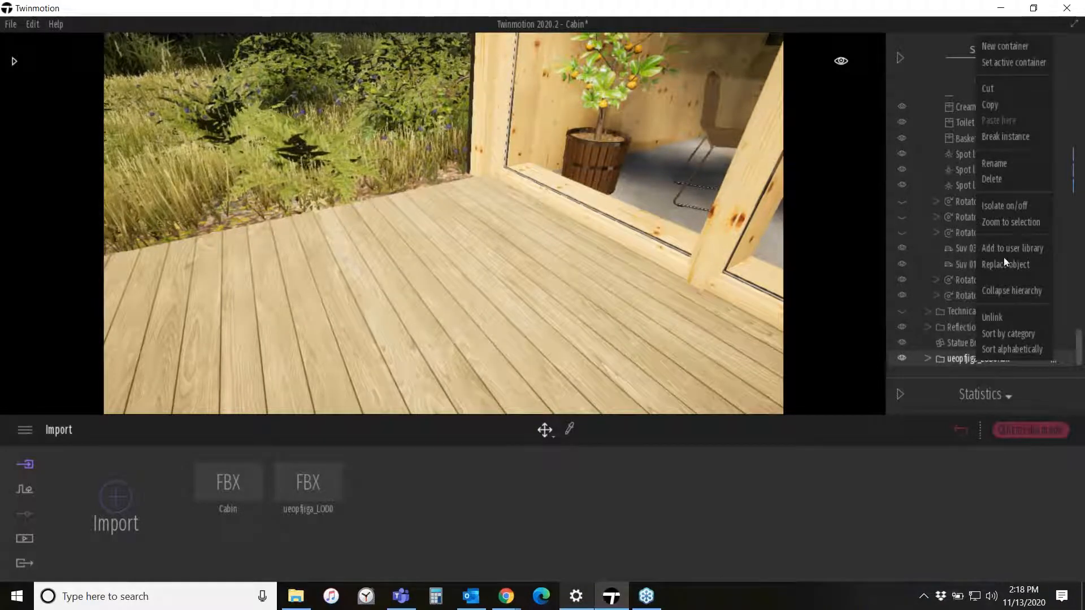
pyautogui.click(1021, 220)
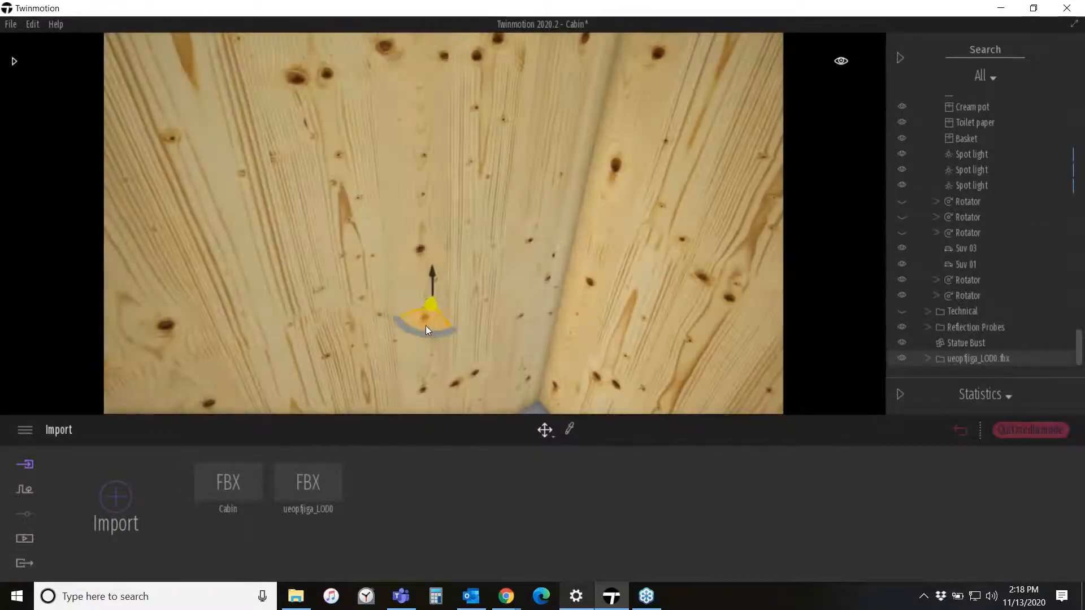
pyautogui.moveTo(426, 326); pyautogui.dragTo(731, 189)
pyautogui.scroll(-10, 611, 259)
pyautogui.press('f')
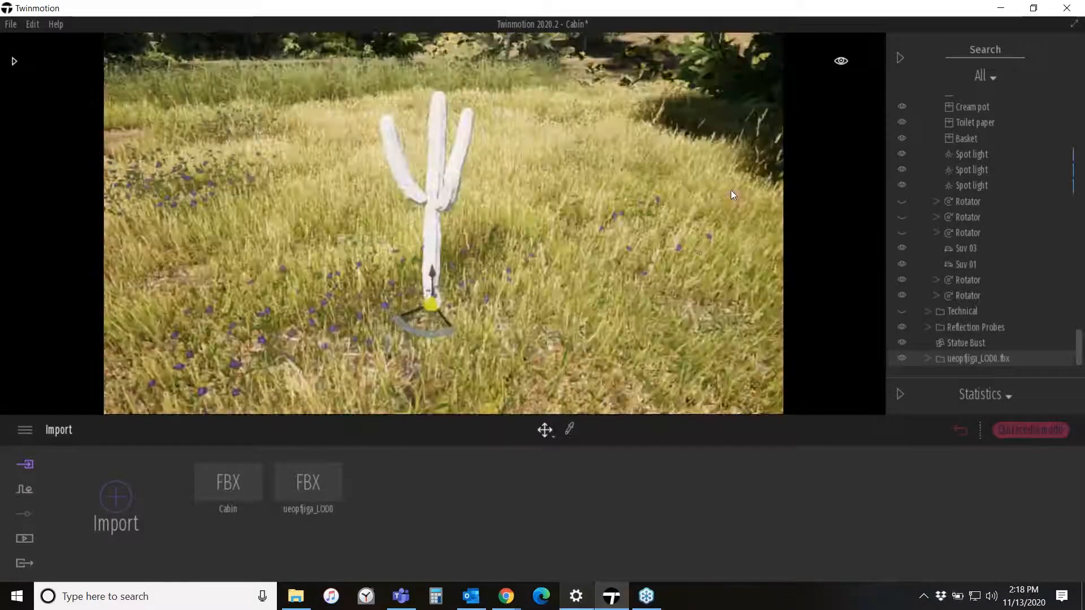
# - Select the cactus mesh and isolate it in the viewport
pyautogui.moveTo(538, 290); pyautogui.dragTo(551, 223, button='right')
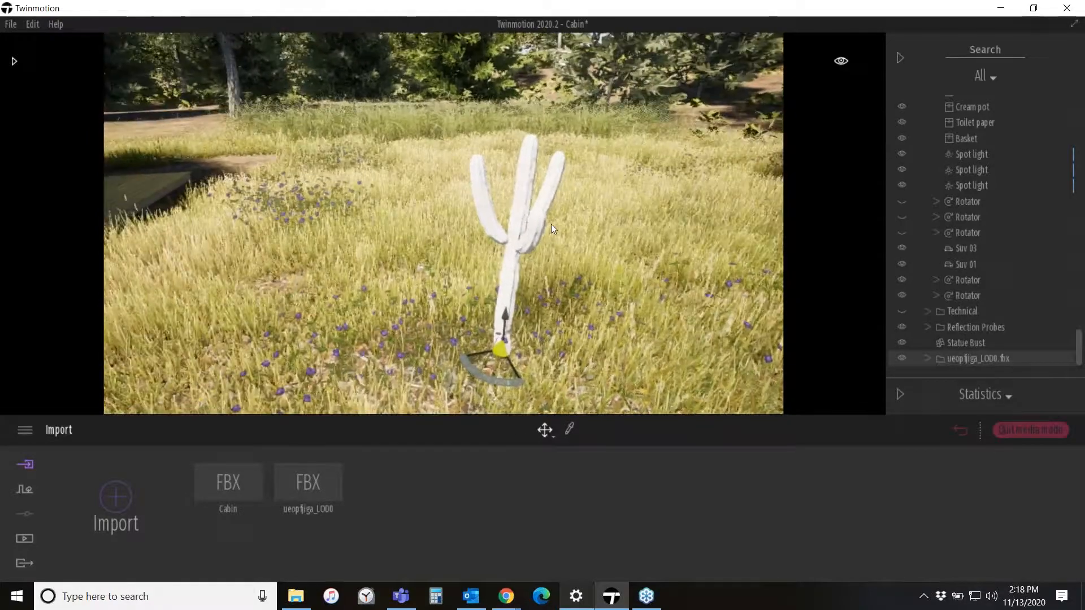
pyautogui.scroll(6, 550, 222)
pyautogui.scroll(-6, 587, 227)
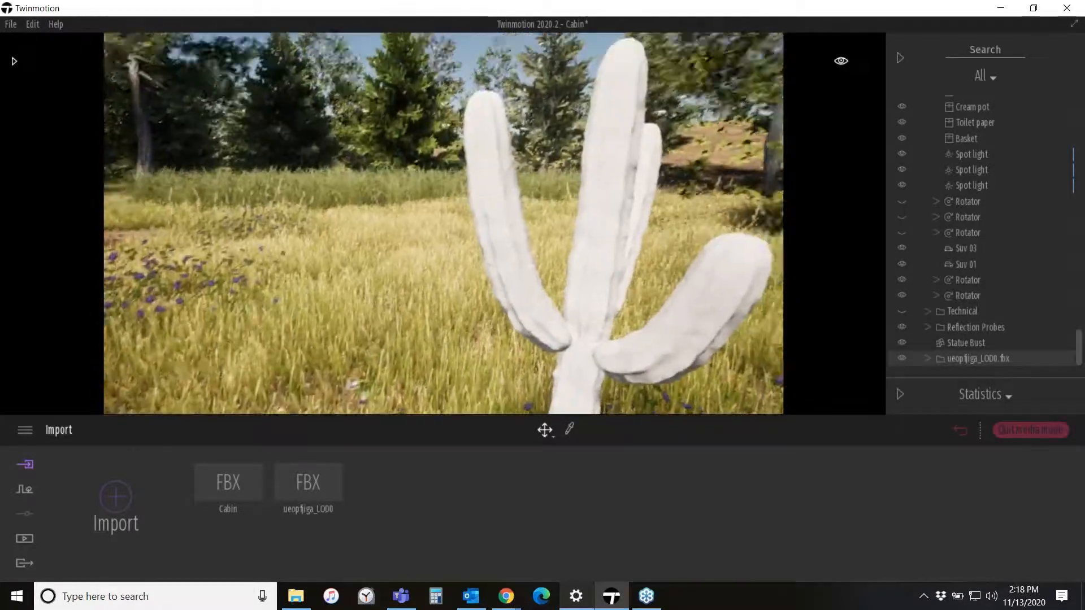
pyautogui.click(587, 227)
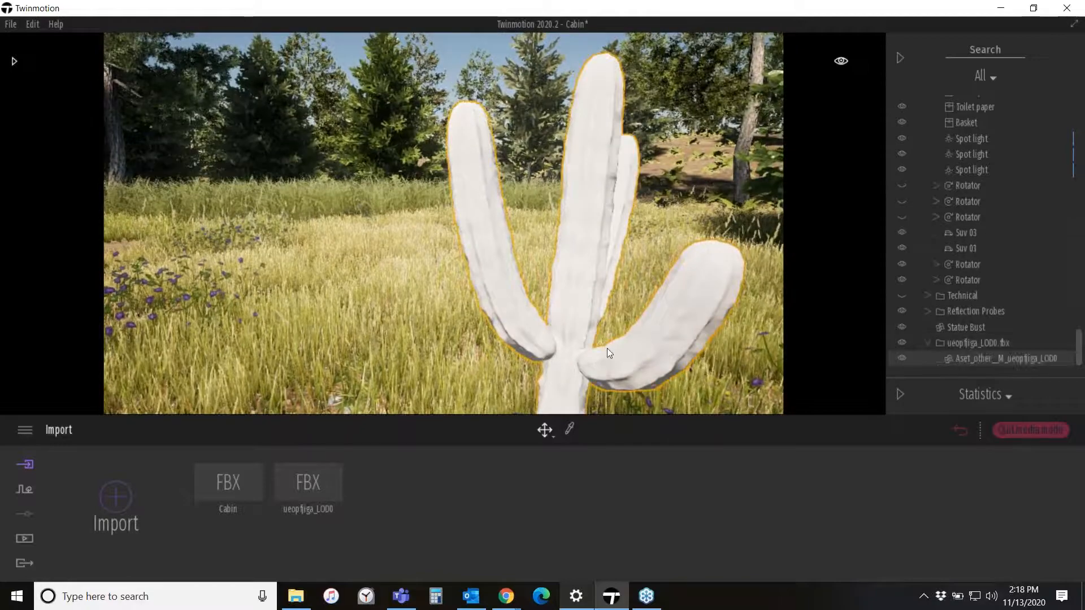
pyautogui.moveTo(588, 226); pyautogui.dragTo(588, 276, button='right')
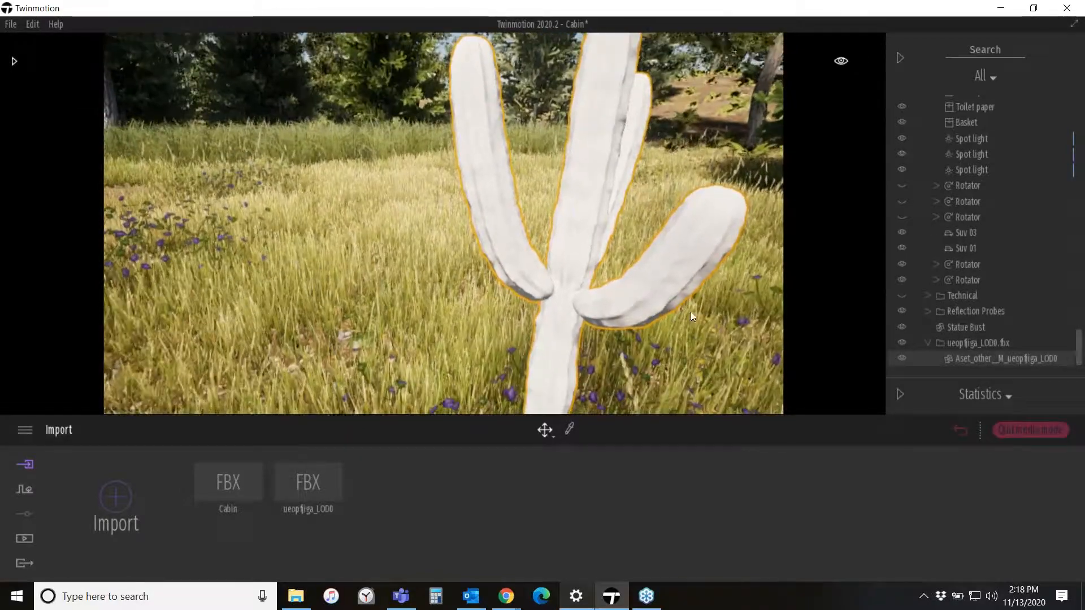
pyautogui.moveTo(518, 271); pyautogui.dragTo(560, 222, button='right')
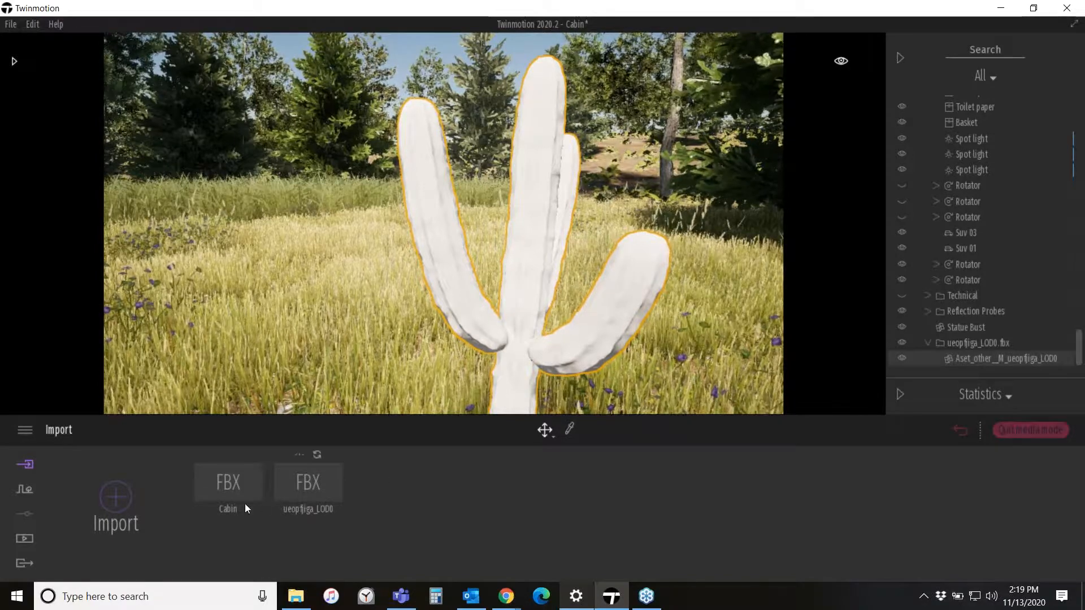
pyautogui.moveTo(591, 354); pyautogui.dragTo(644, 347, button='right')
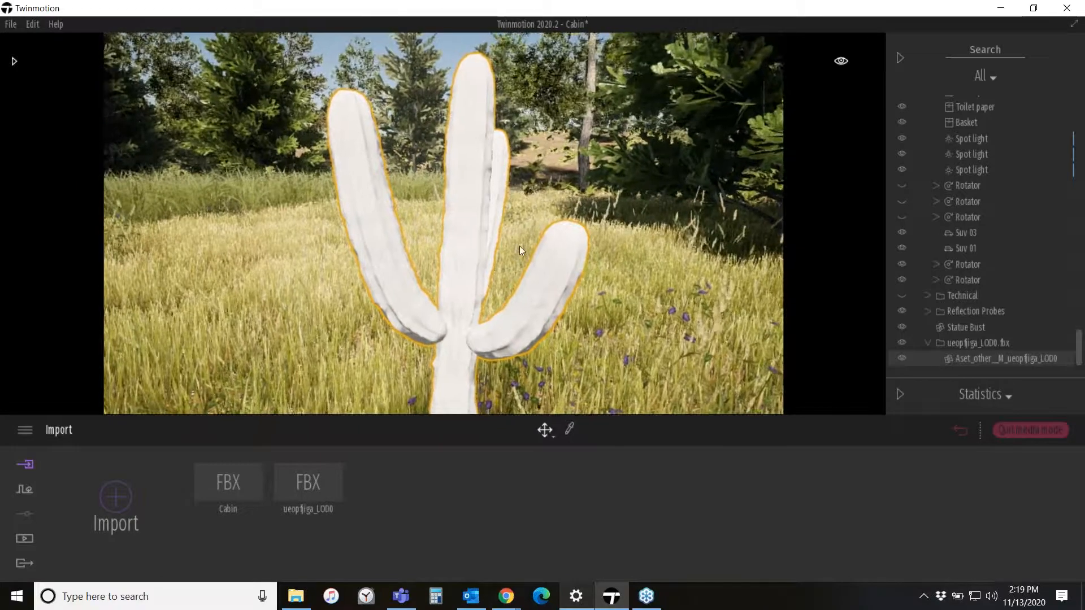
pyautogui.rightClick(979, 358)
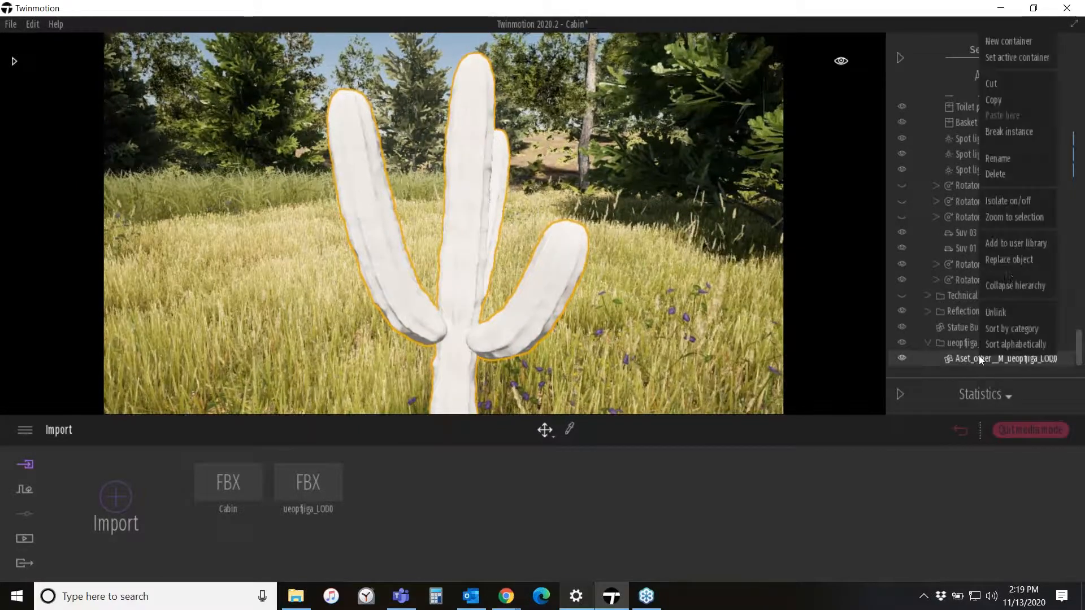
pyautogui.click(1022, 200)
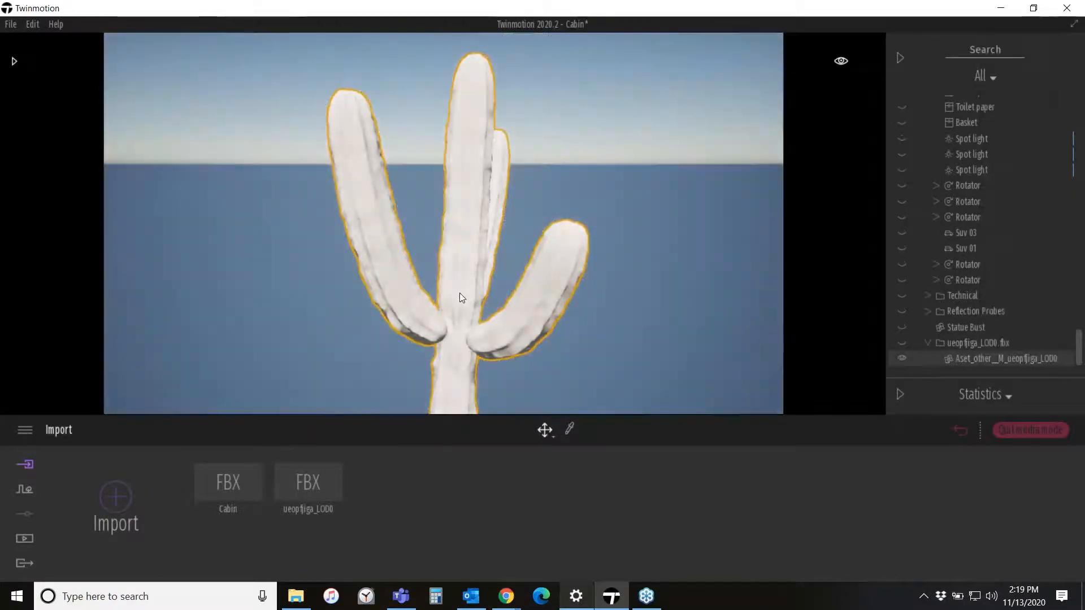
# - Pick the cactus's material with the material picker to edit it
pyautogui.moveTo(558, 321); pyautogui.dragTo(541, 371, button='right')
pyautogui.scroll(-5, 547, 325)
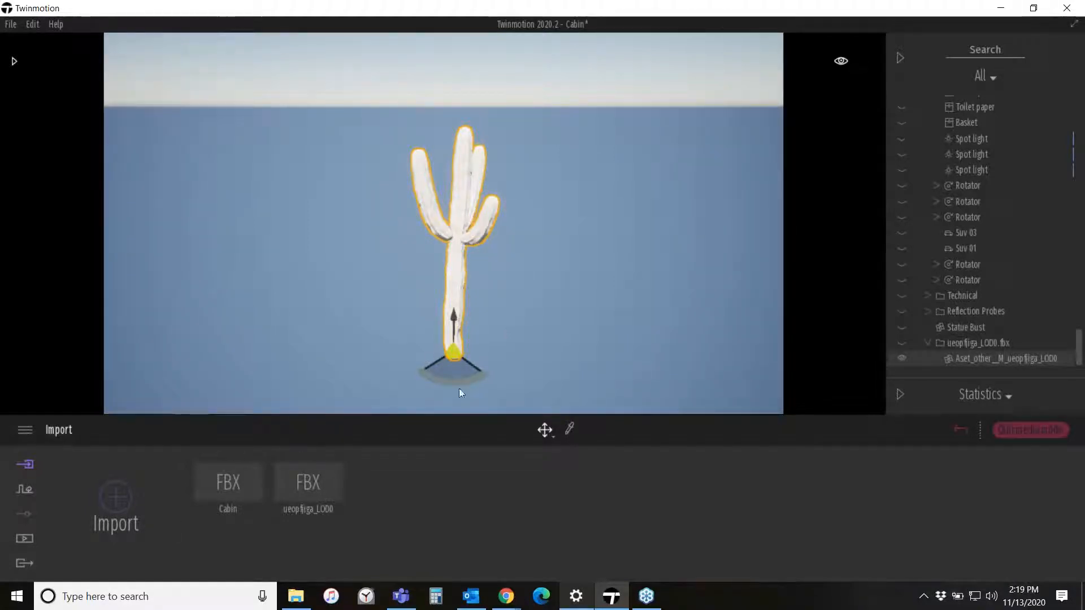
pyautogui.click(569, 428)
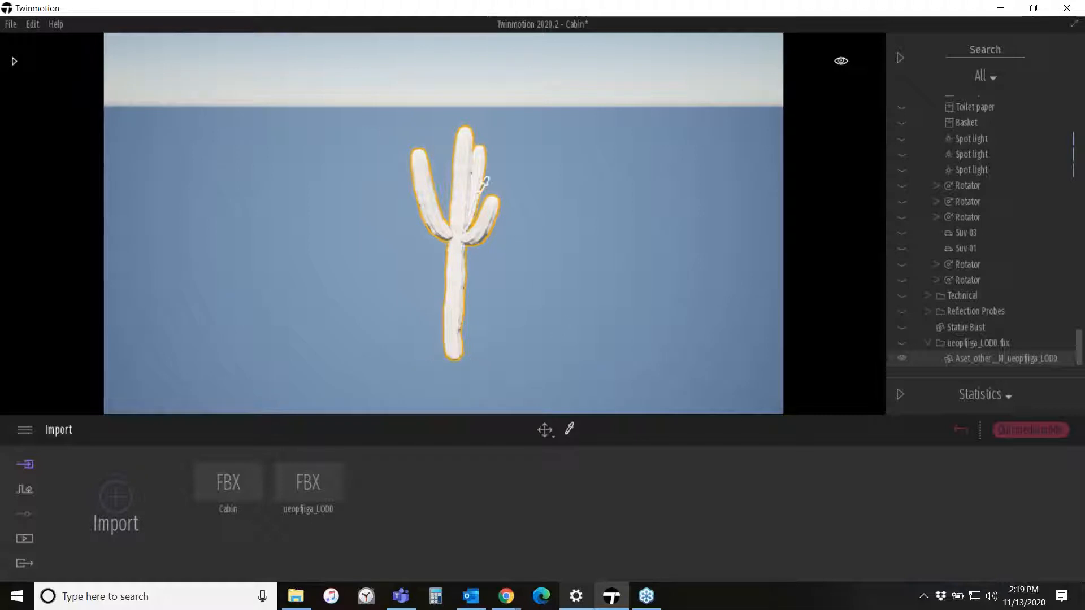
pyautogui.click(465, 180)
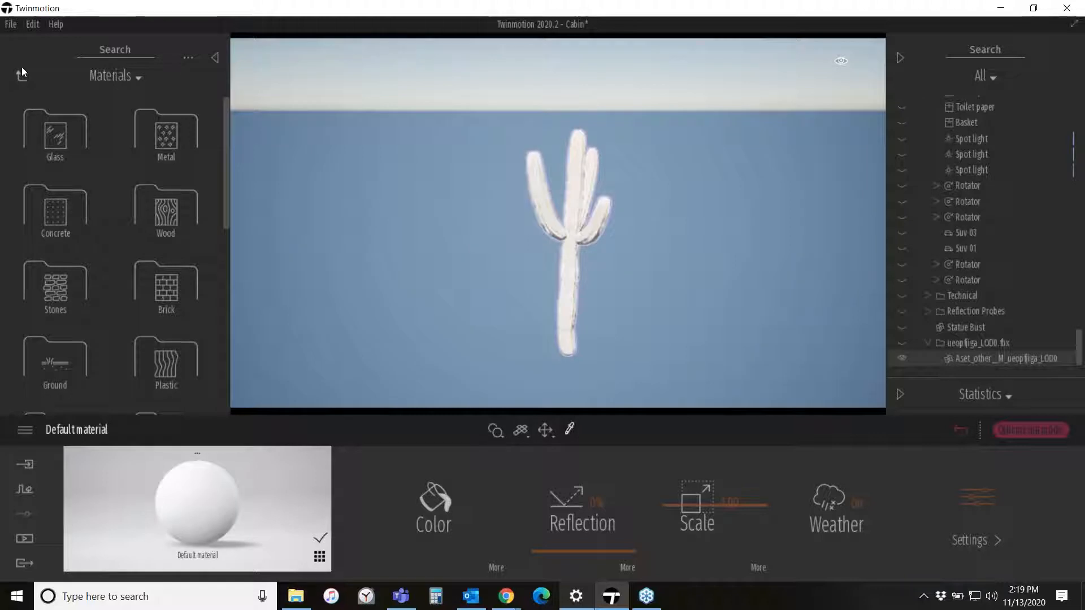
# - Open the scene's material list and add a new material
pyautogui.rightClick(201, 489)
pyautogui.click(203, 483)
pyautogui.click(319, 557)
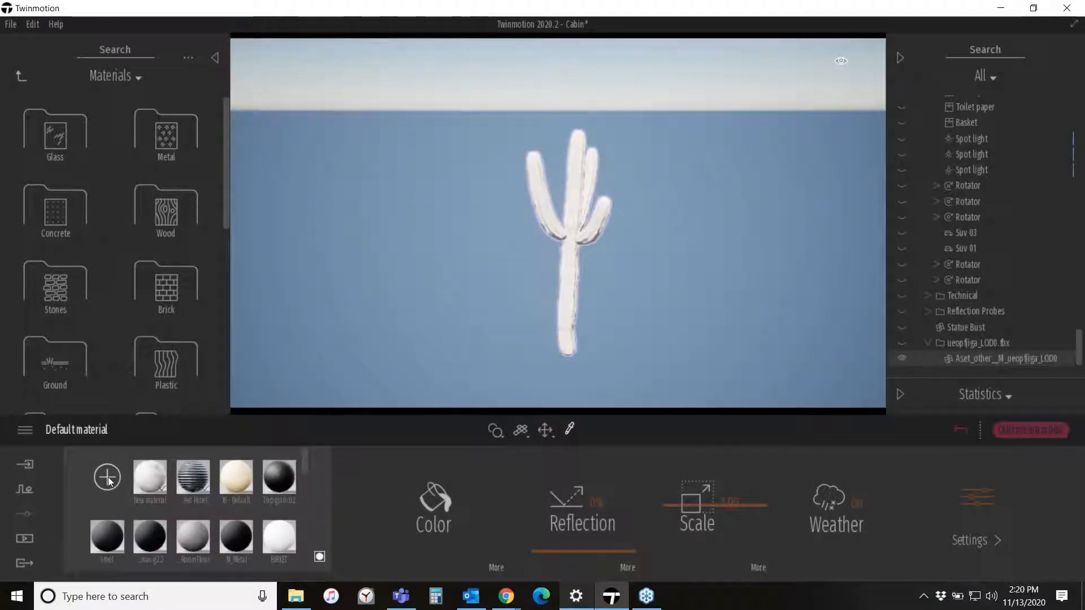
pyautogui.click(109, 478)
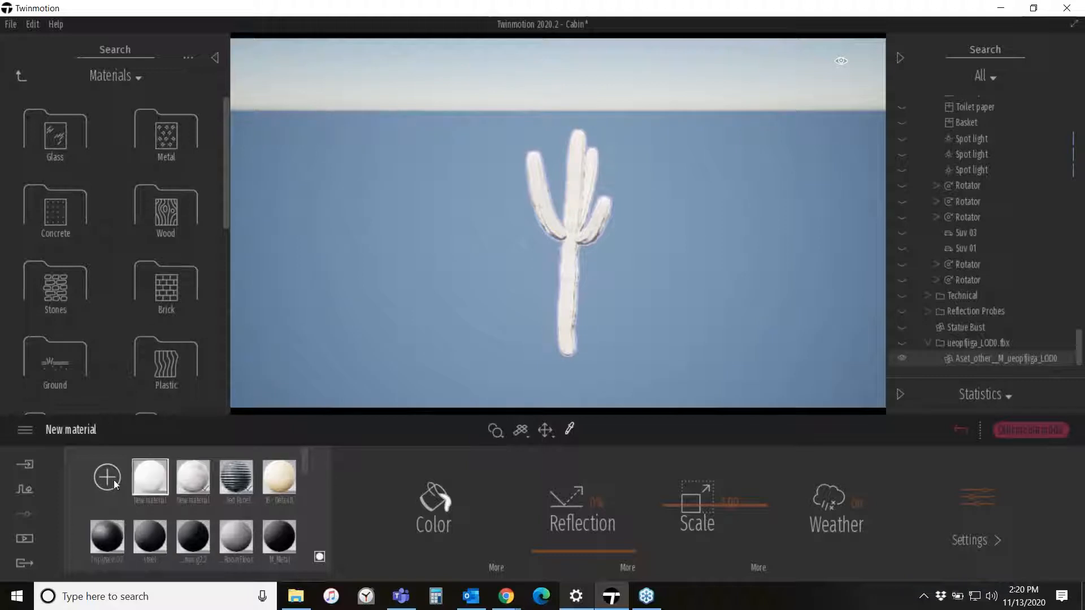
# - Rename the new material to Cactus and select it for editing
pyautogui.rightClick(148, 484)
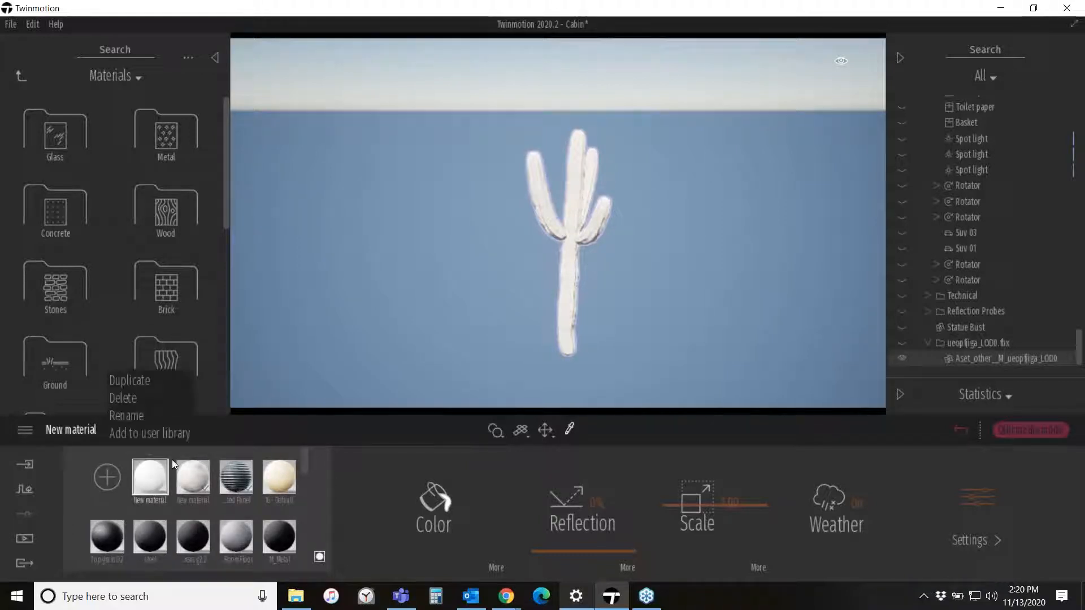
pyautogui.click(158, 418)
pyautogui.write('Cactus')
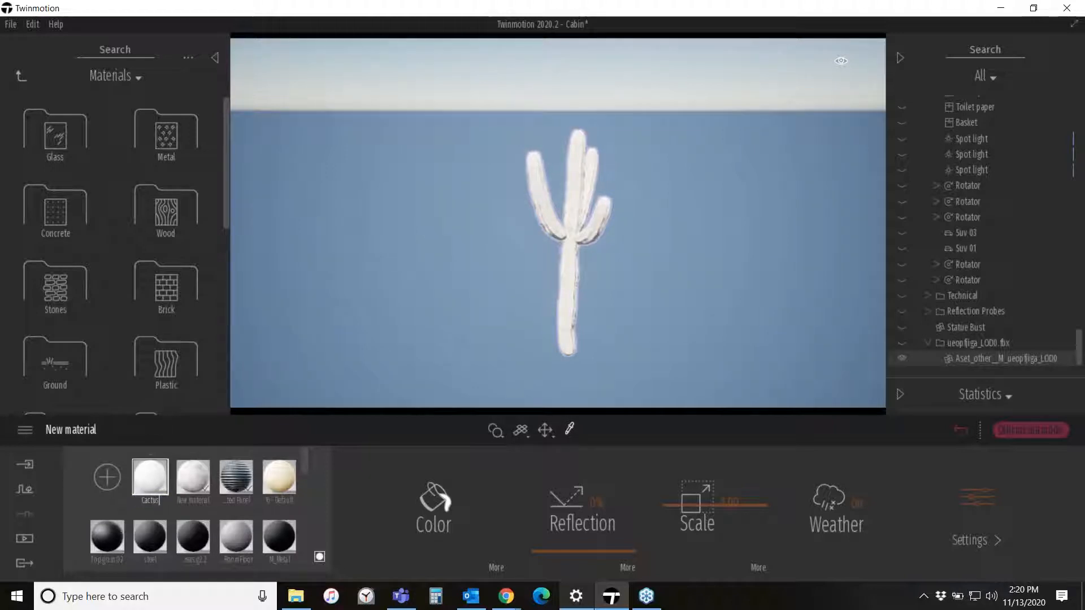
pyautogui.click(129, 507)
pyautogui.click(145, 477)
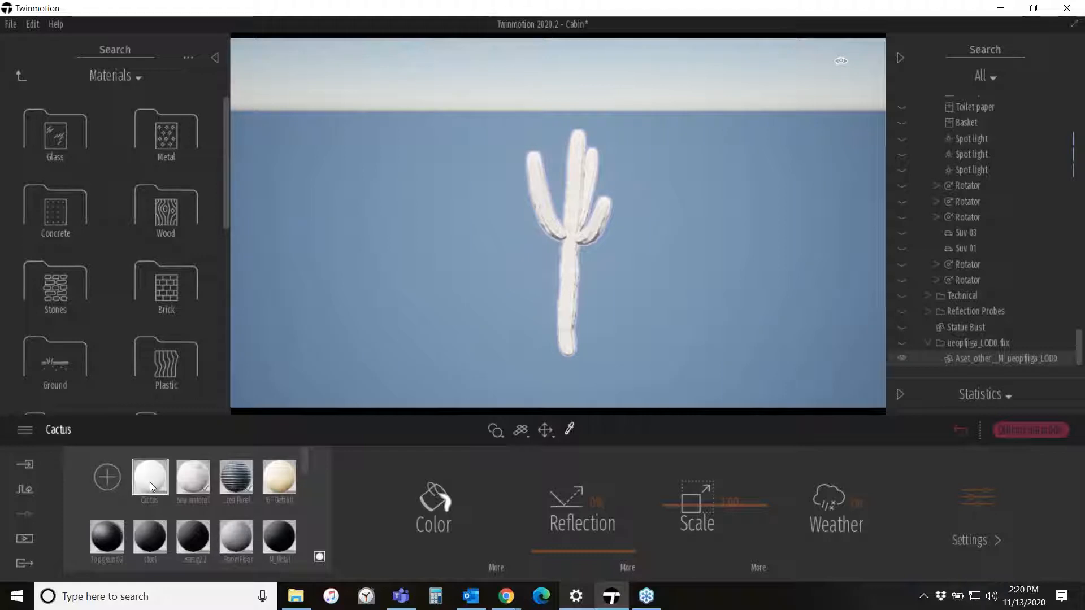
# - Set the Cactus material's color to bright green 55FF00
pyautogui.click(449, 506)
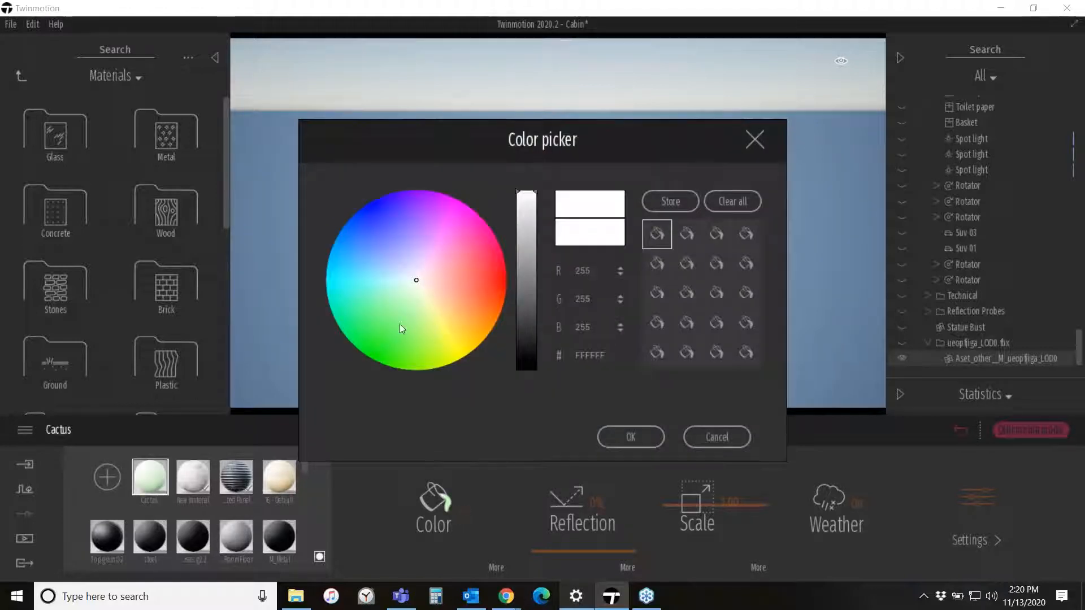
pyautogui.moveTo(399, 324); pyautogui.dragTo(402, 370)
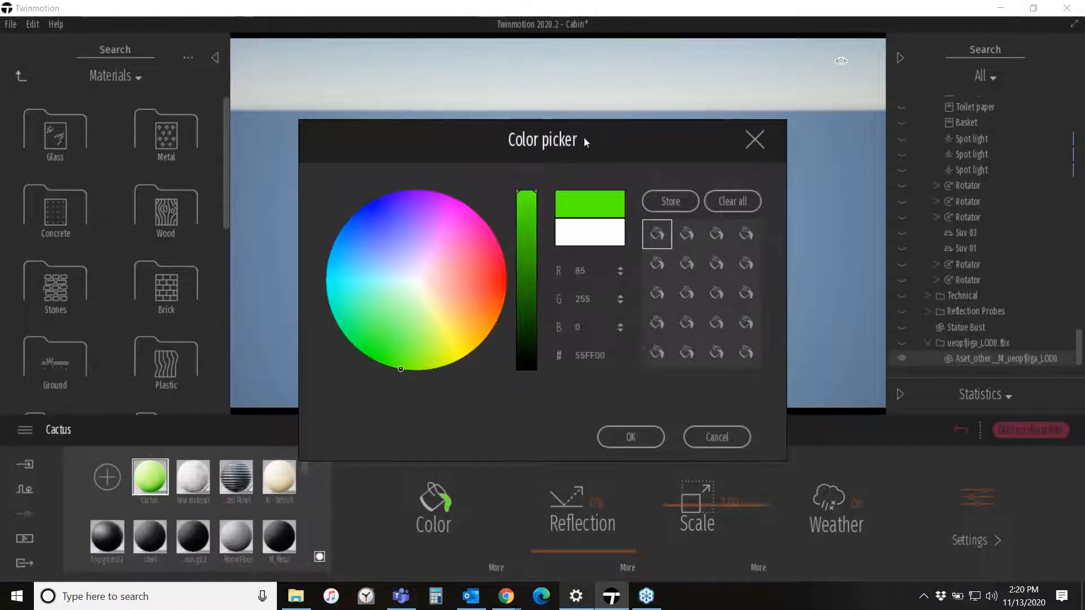
pyautogui.moveTo(584, 138); pyautogui.dragTo(882, 75)
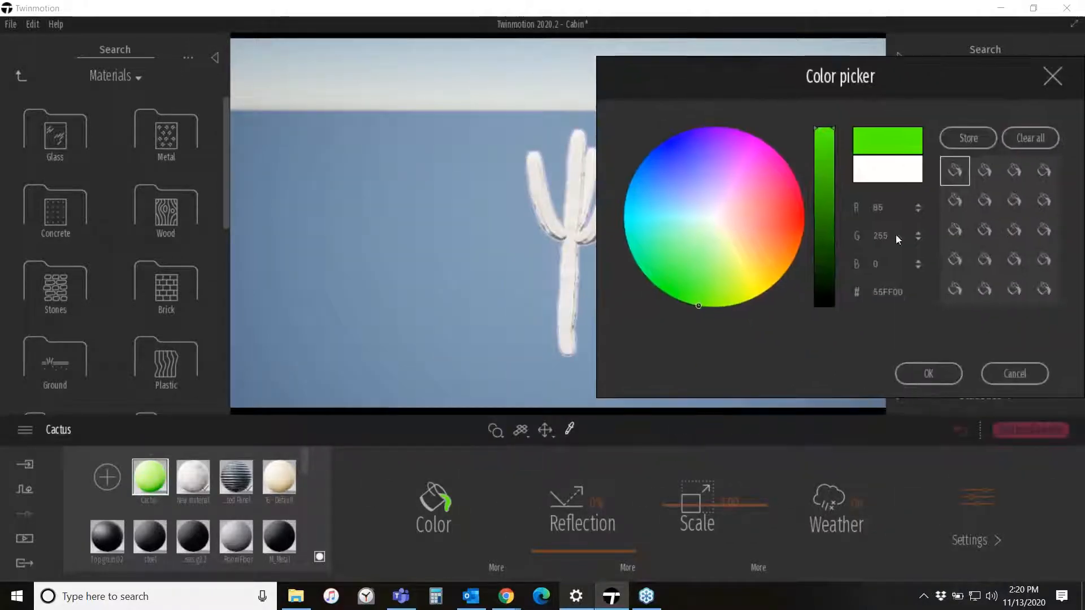
pyautogui.click(928, 373)
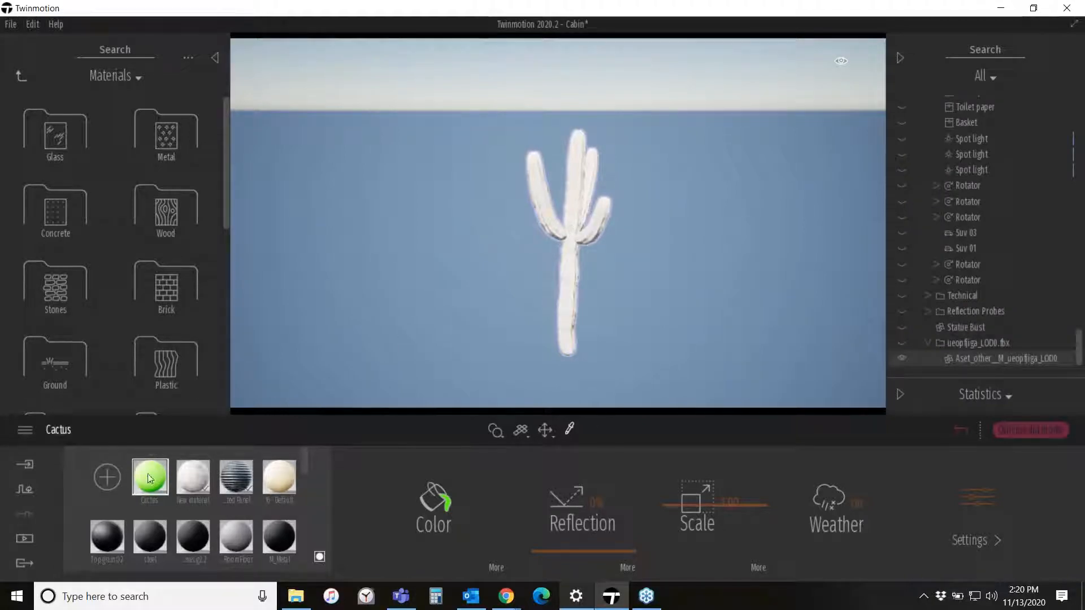
# - Apply the Cactus material to the cactus model and open the material's extended color settings
pyautogui.moveTo(148, 474); pyautogui.dragTo(525, 274)
pyautogui.moveTo(572, 242); pyautogui.dragTo(571, 238)
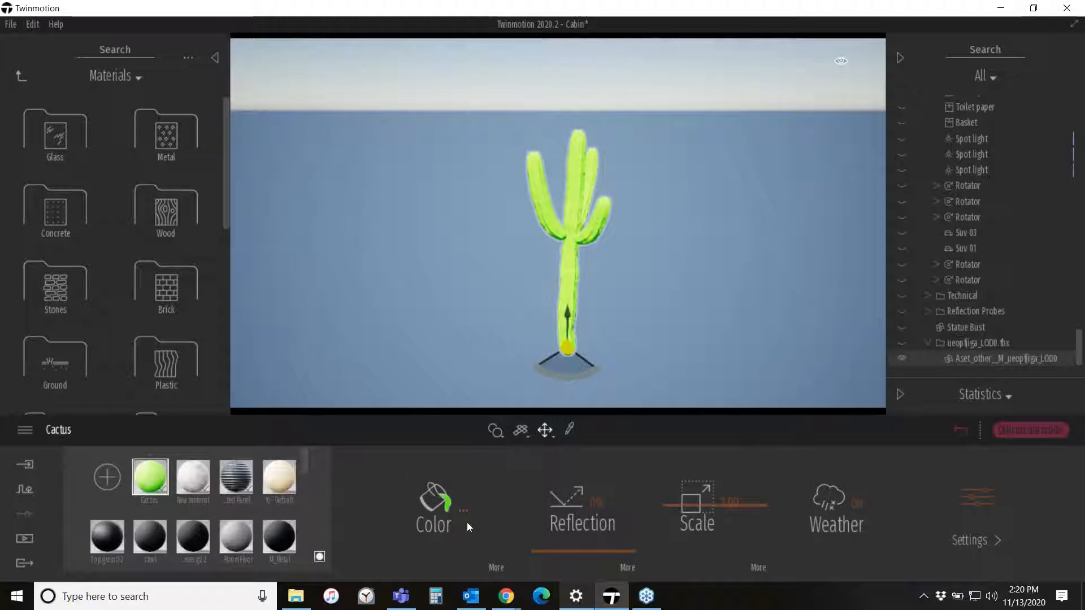
pyautogui.click(494, 568)
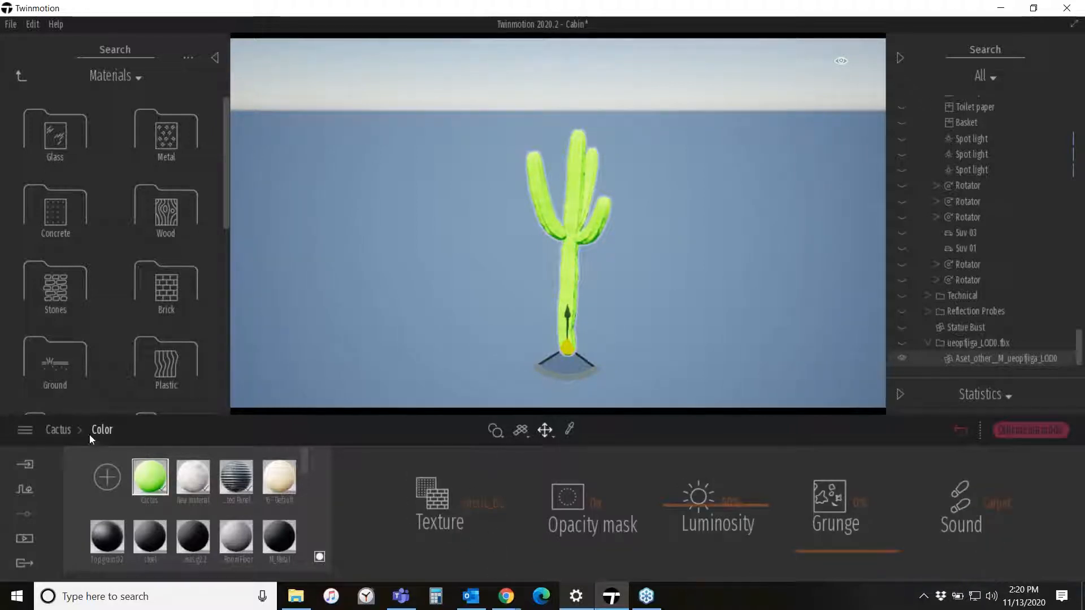
pyautogui.click(57, 430)
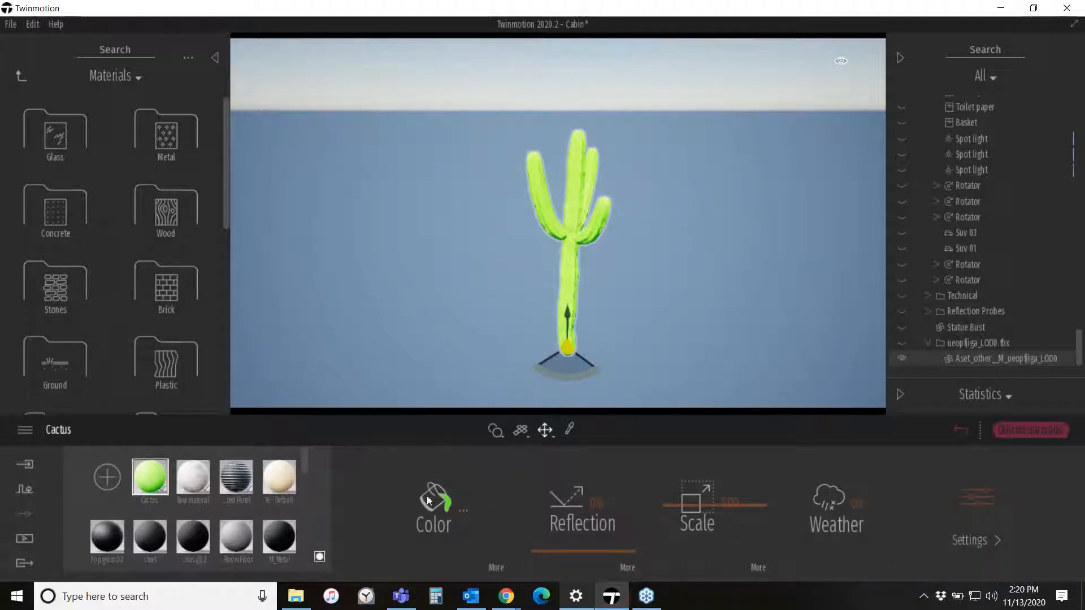
pyautogui.click(491, 567)
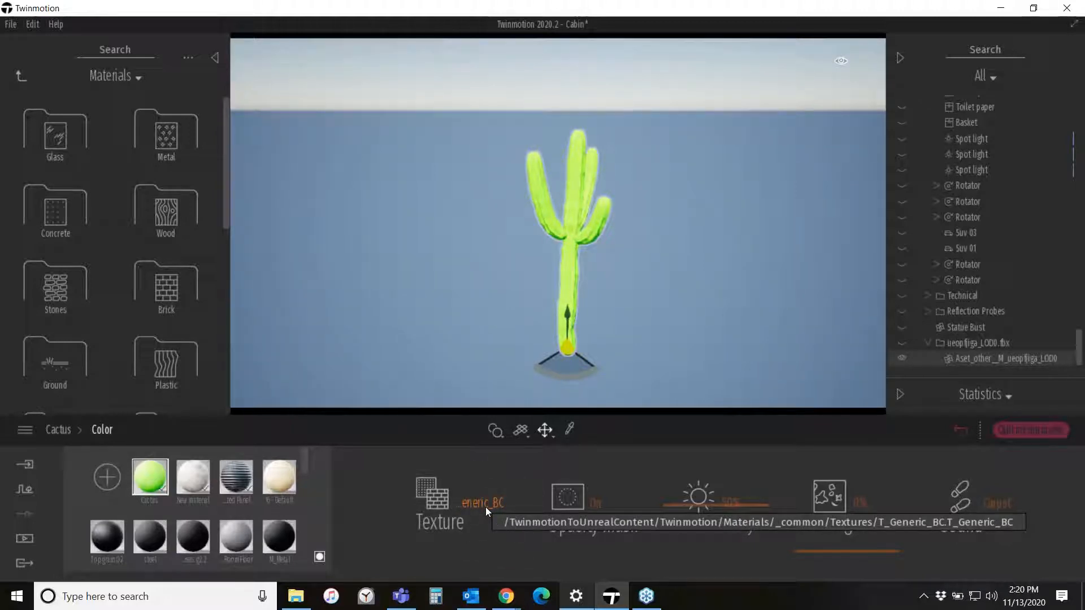
# - Open a file for the color texture and browse to Asset Libraries > Vegetation > Cacti
pyautogui.rightClick(486, 507)
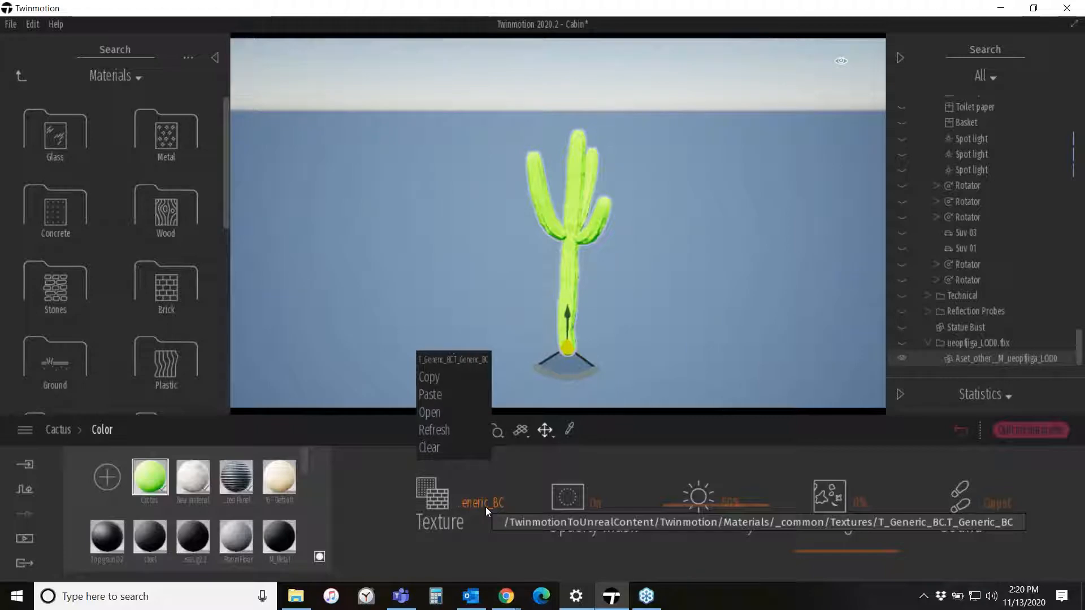
pyautogui.click(439, 414)
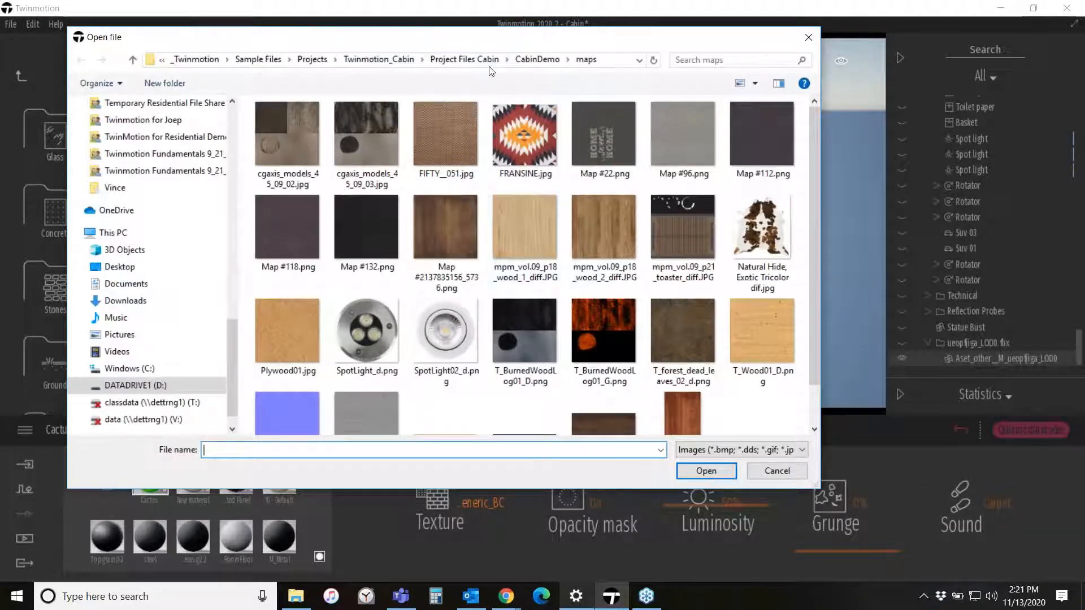
pyautogui.click(196, 59)
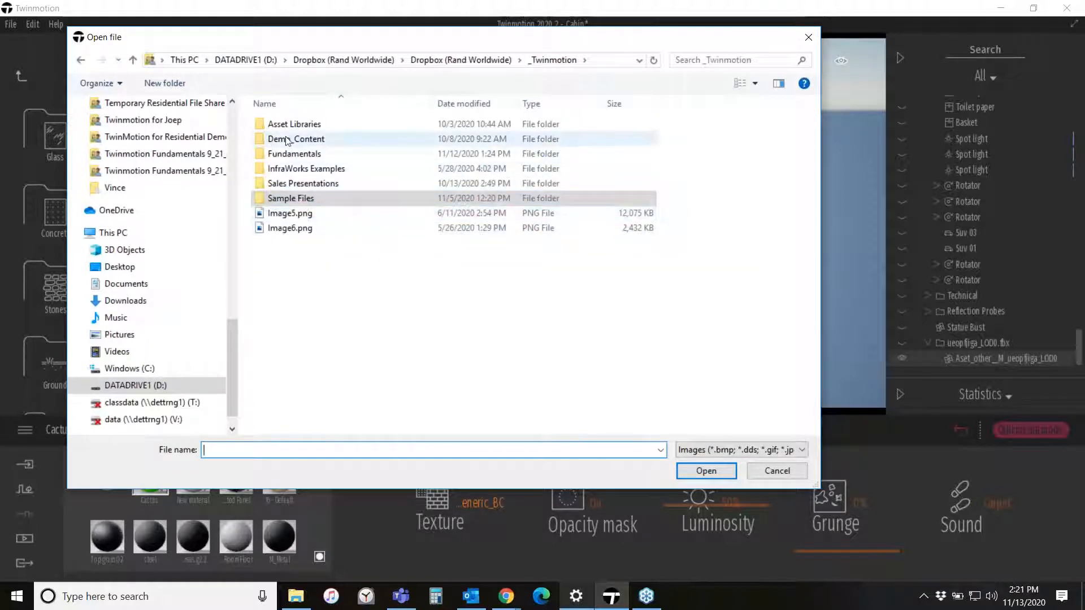
pyautogui.doubleClick(286, 124)
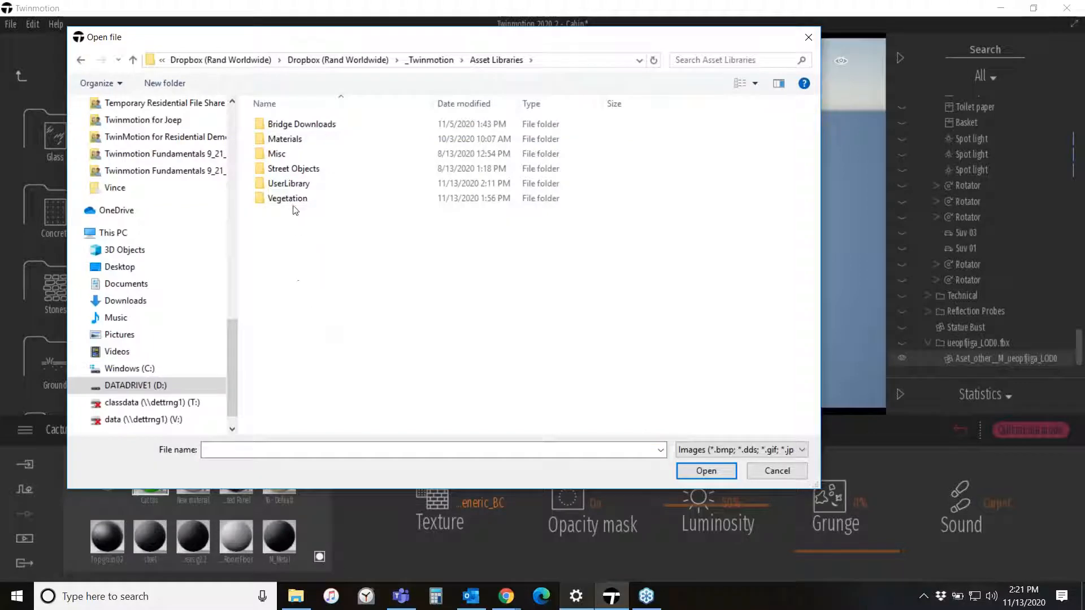
pyautogui.doubleClick(287, 198)
pyautogui.click(279, 139)
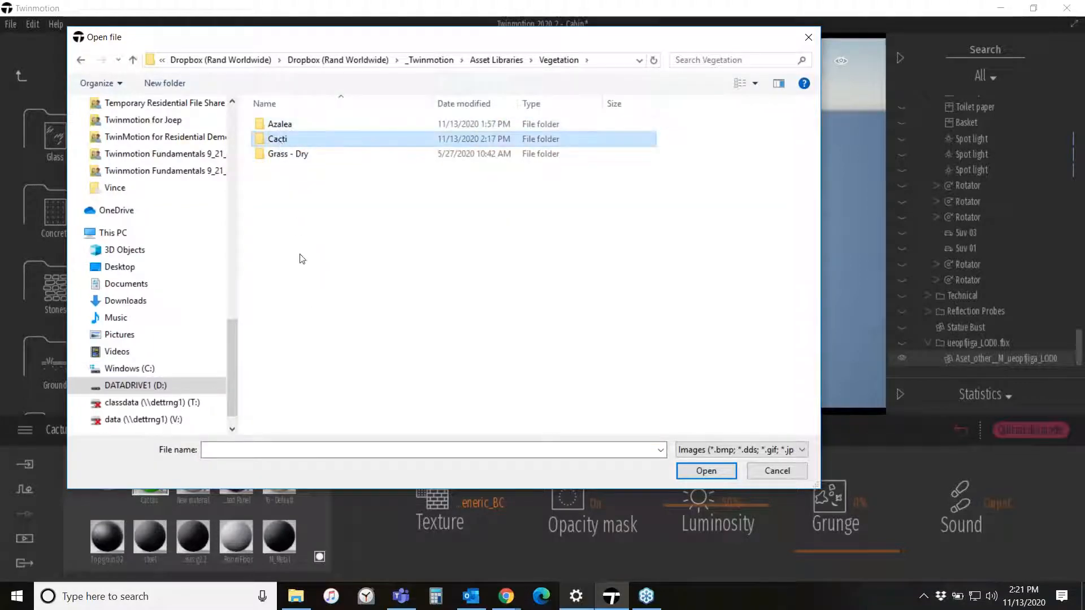
pyautogui.press('Return')
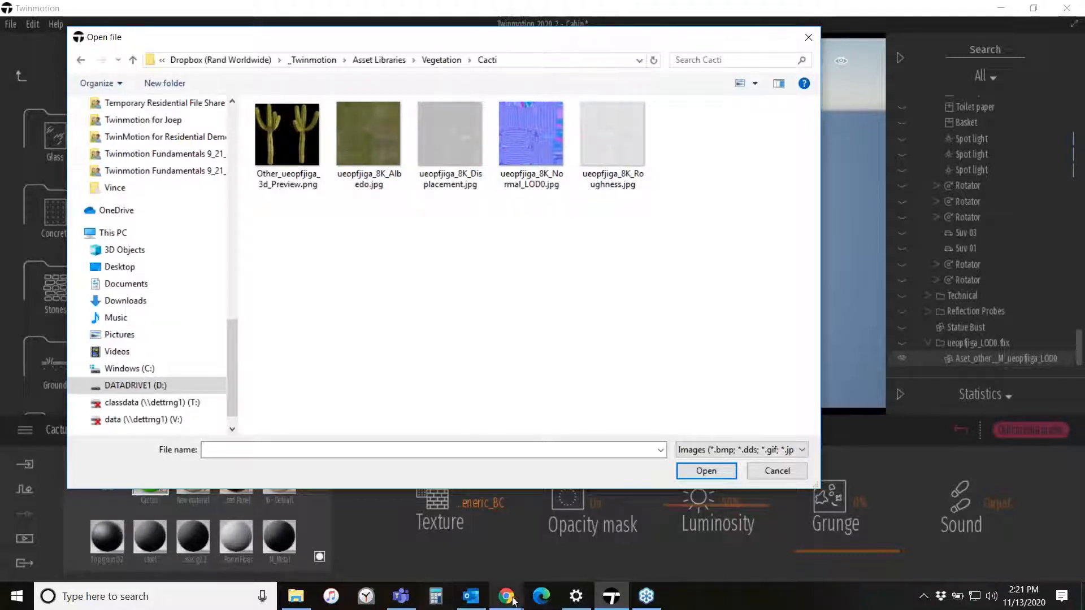
# - Switch to the browser showing the Quixel Megascans Japanese Stone Lantern page
pyautogui.moveTo(511, 603)
pyautogui.click(579, 533)
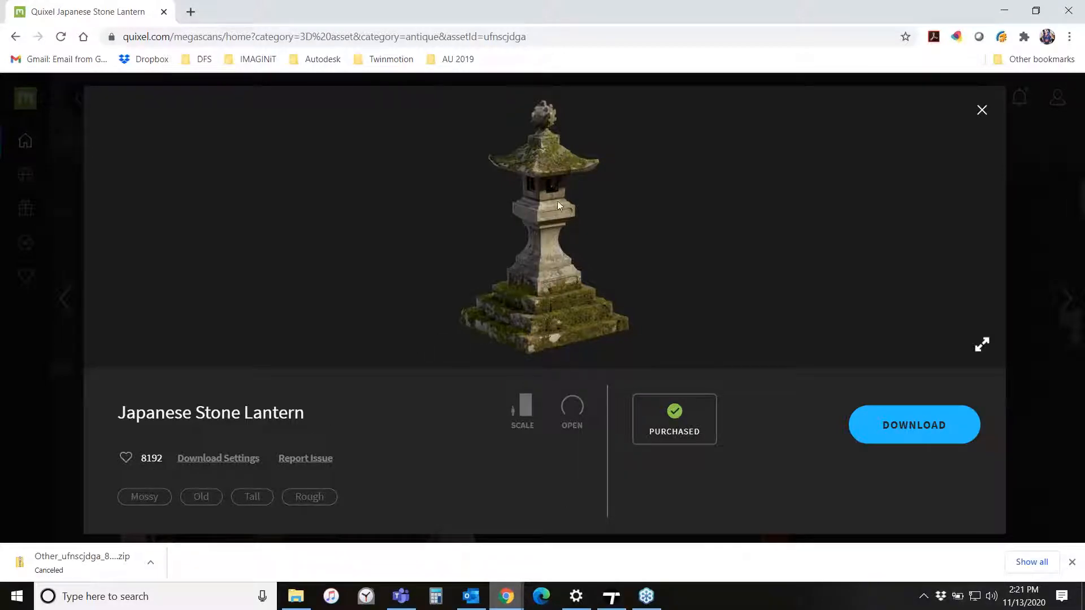
# - Open the Japanese Stone Lantern's download settings, toggle the Gloss map option, and close the settings
pyautogui.click(228, 462)
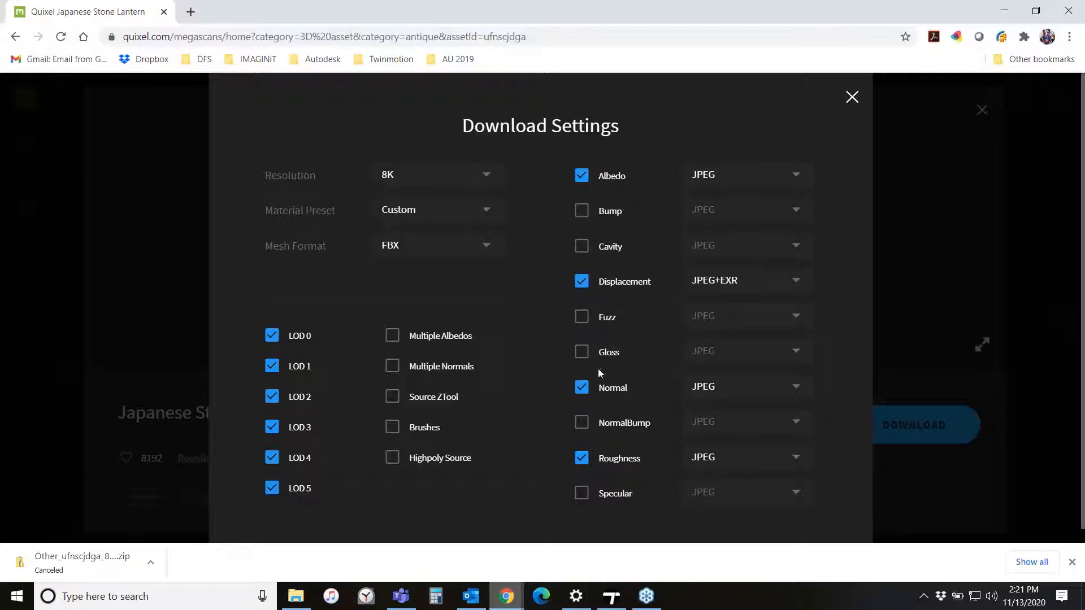
pyautogui.scroll(-1, 596, 384)
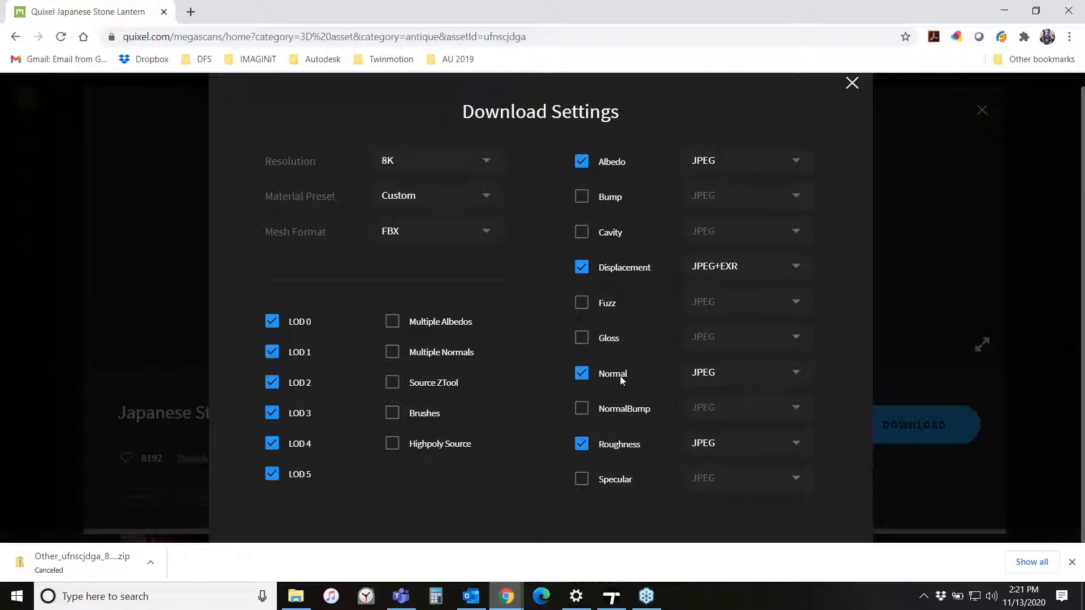
pyautogui.click(583, 338)
pyautogui.click(852, 84)
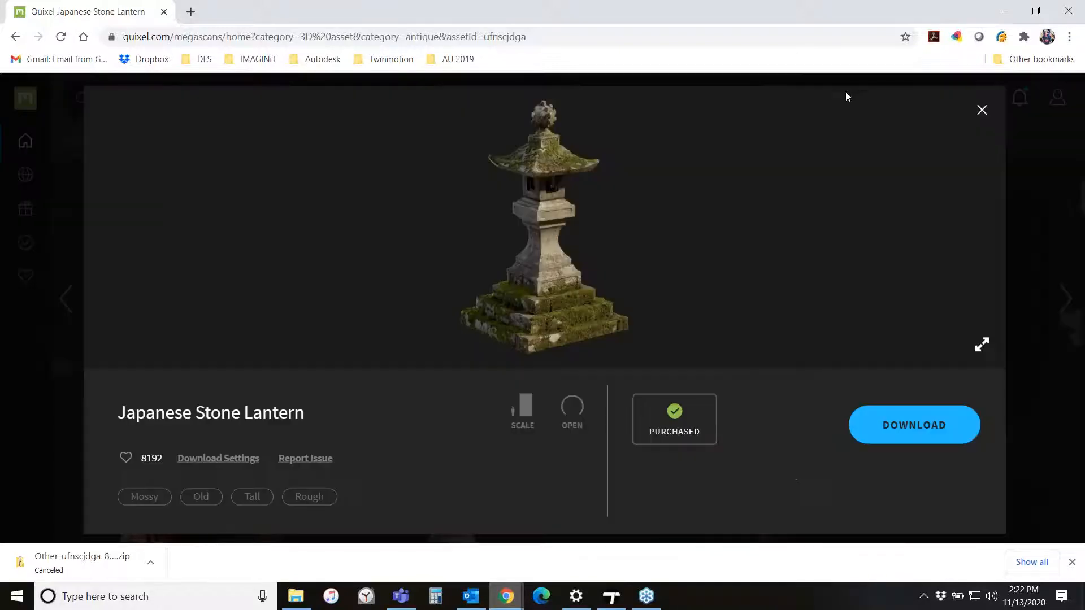
# - Return to the texture file dialog and load ueopfjiga_8K_Albedo.jpg as the Cactus material's color texture
pyautogui.click(1002, 11)
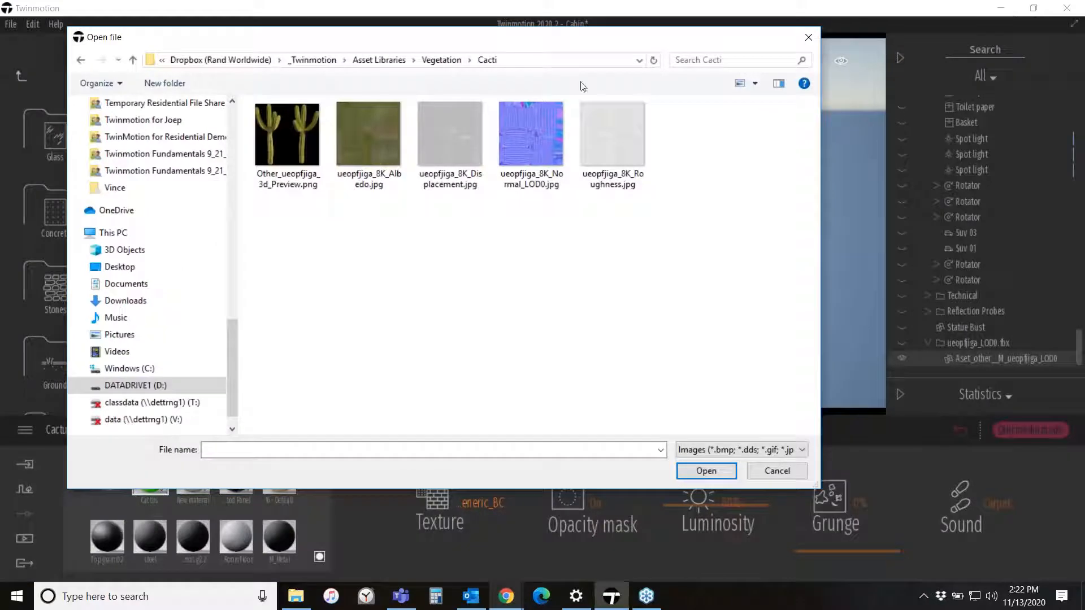
pyautogui.click(373, 134)
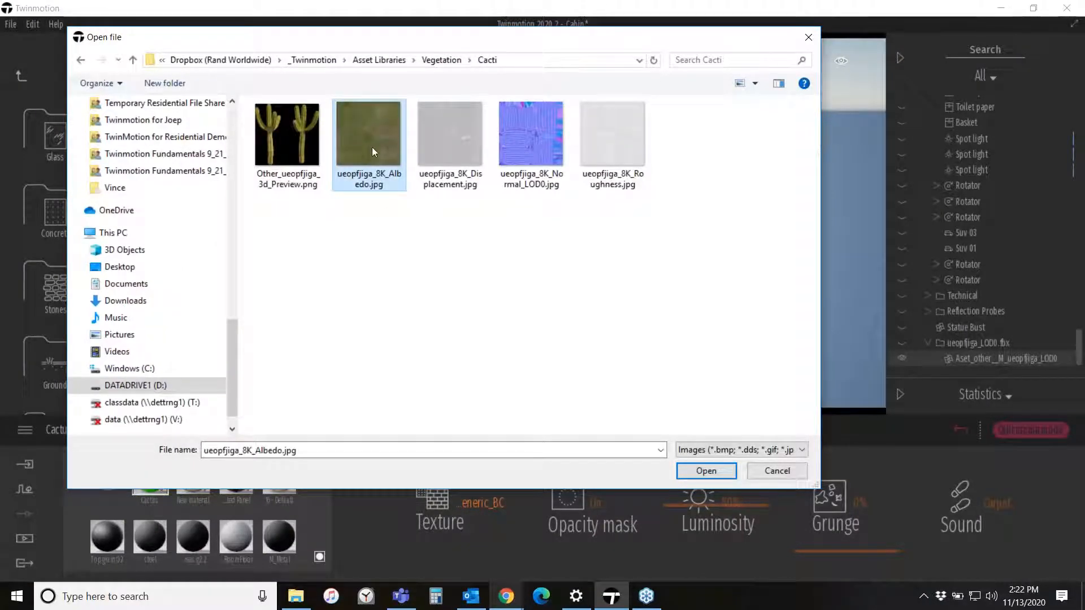
pyautogui.click(523, 152)
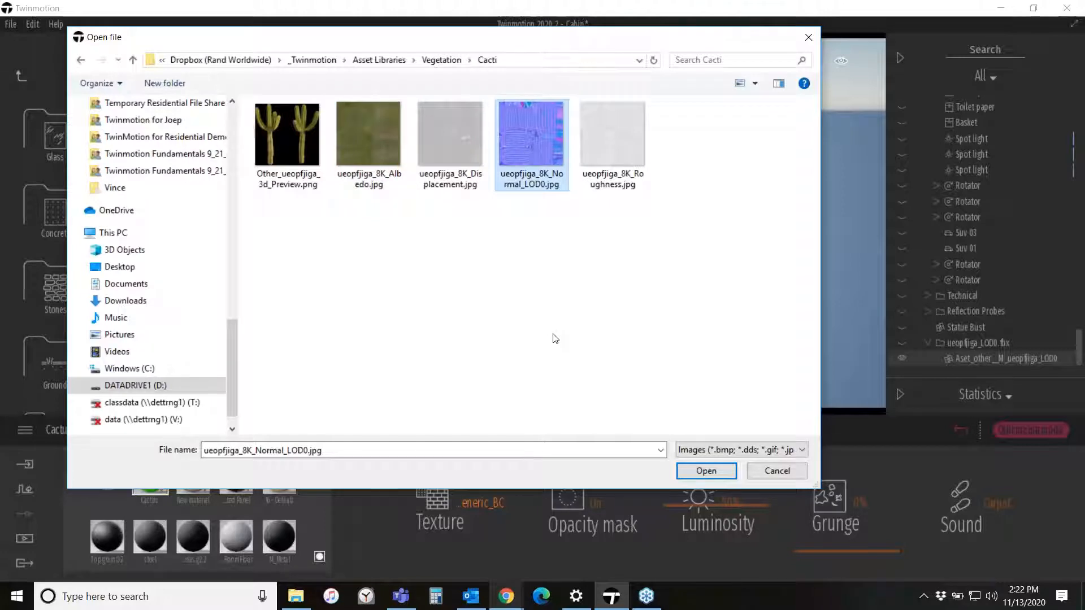
pyautogui.click(642, 124)
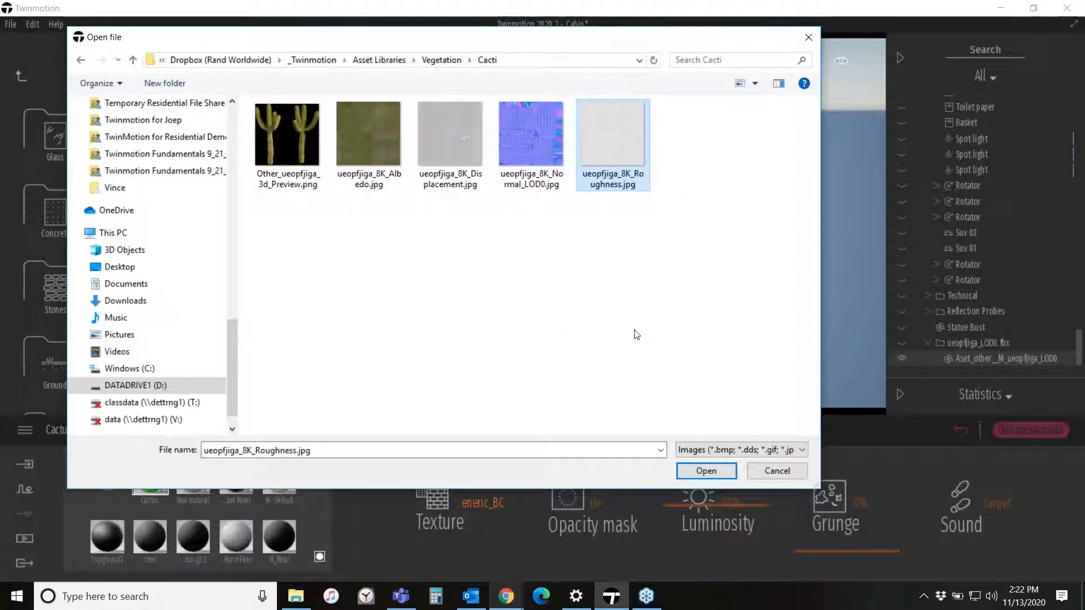
pyautogui.click(355, 130)
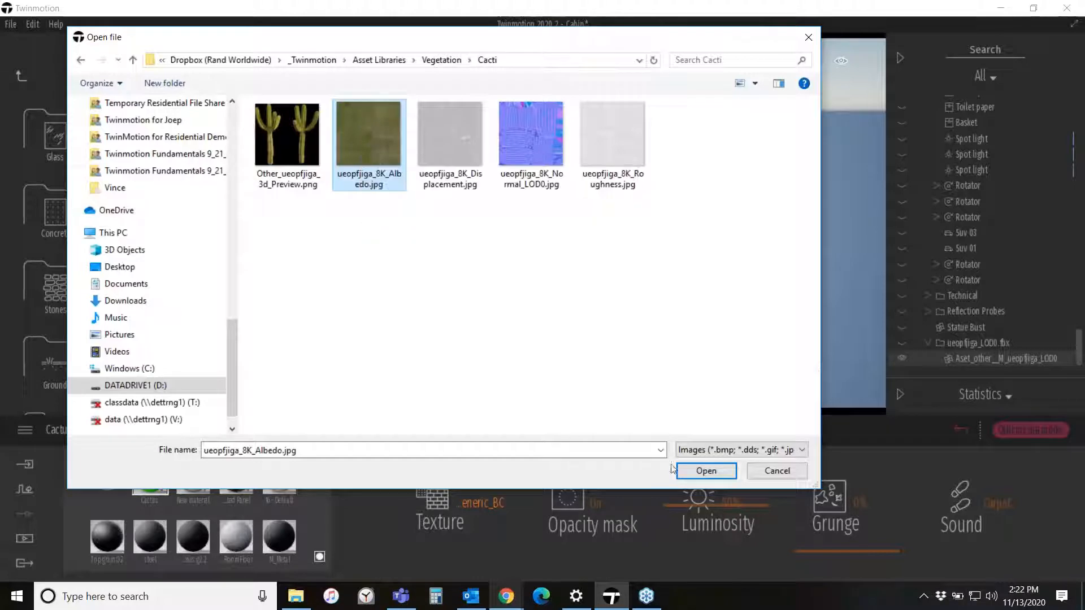
pyautogui.click(706, 470)
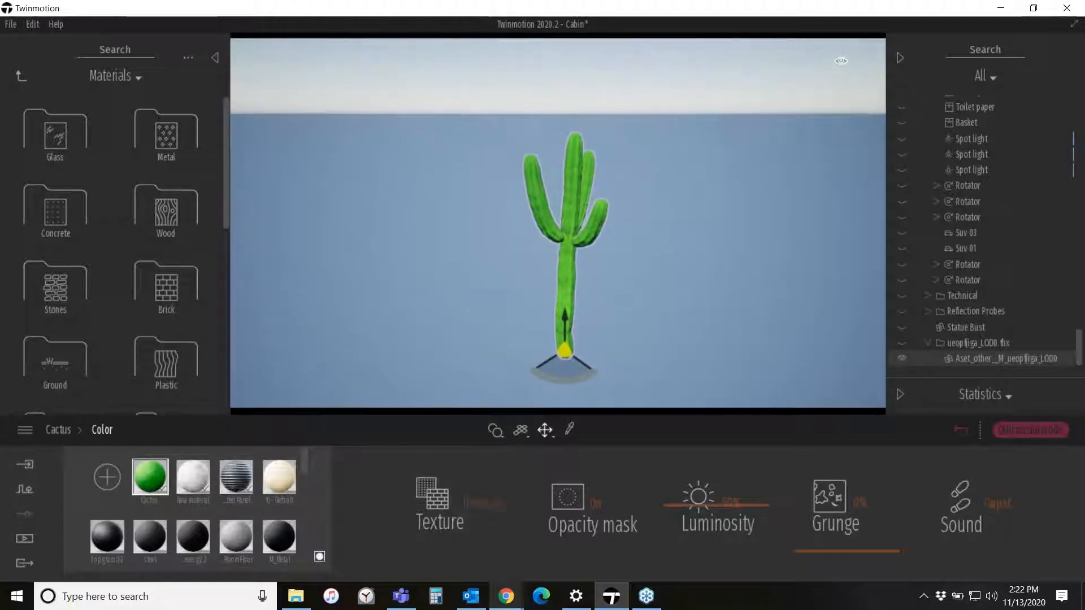
# - Set the Cactus material's base color to white with RGB 255, 255, 255
pyautogui.press('Delete')
pyautogui.hotkey('ctrl', 'z')
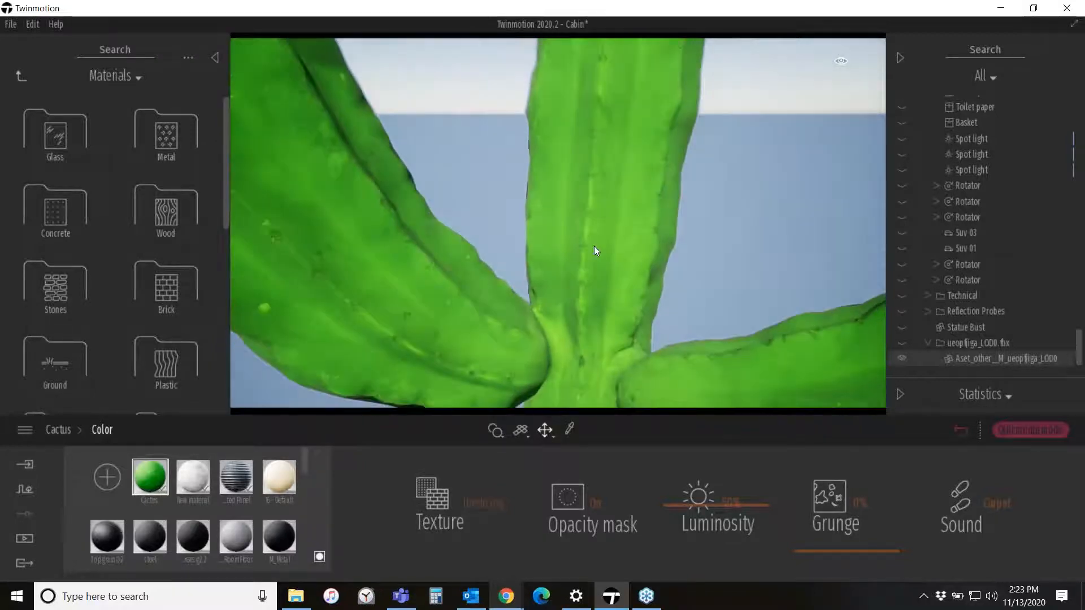
pyautogui.moveTo(436, 182); pyautogui.dragTo(390, 161, button='right')
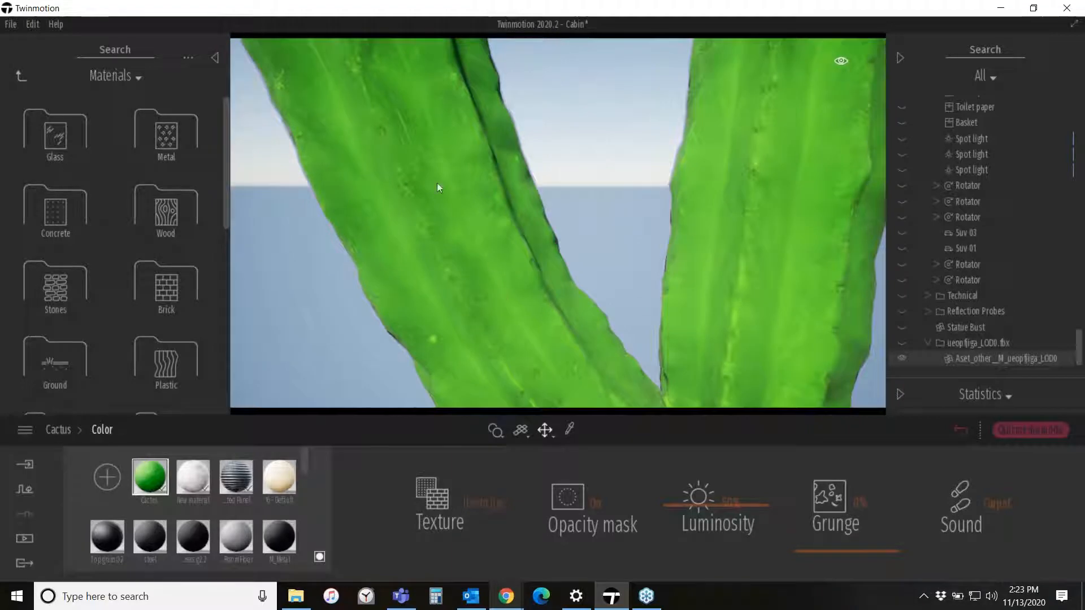
pyautogui.keyDown('shift'); pyautogui.moveTo(669, 301); pyautogui.dragTo(293, 351, button='middle'); pyautogui.keyUp('shift')
pyautogui.click(65, 427)
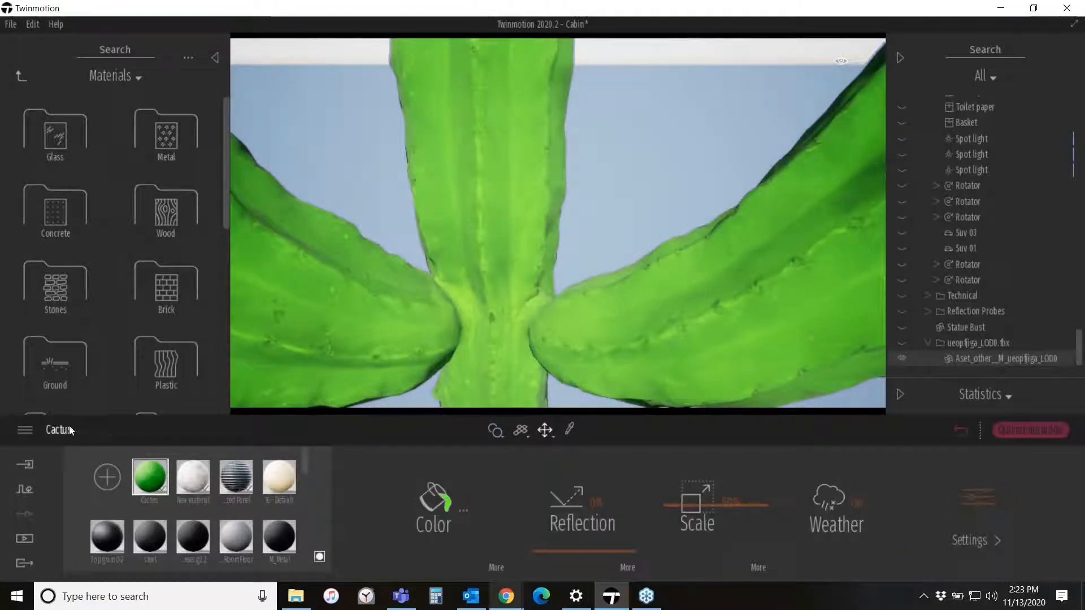
pyautogui.click(450, 504)
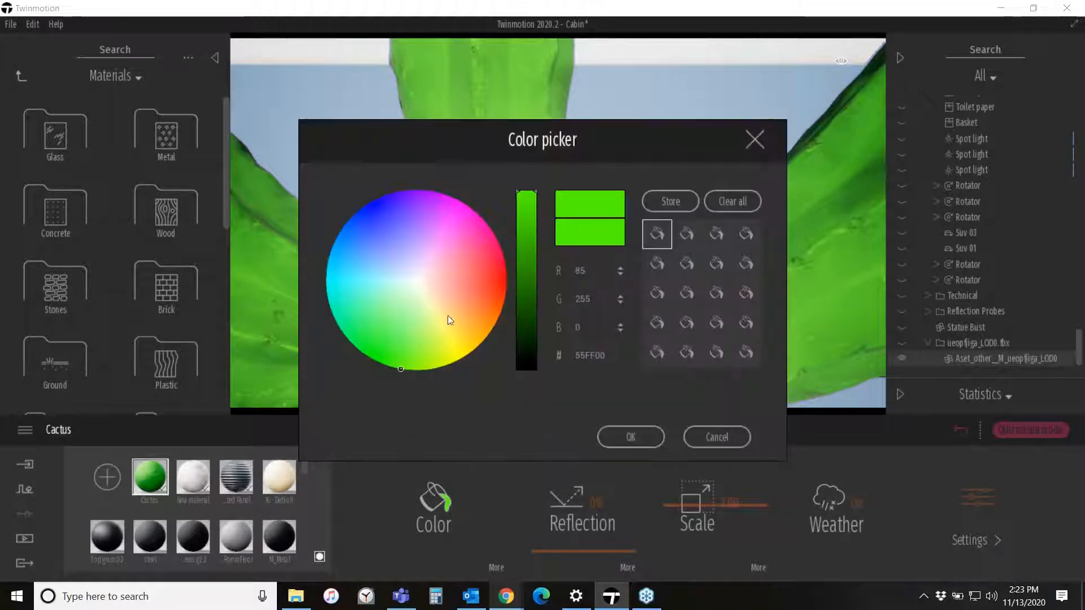
pyautogui.click(418, 282)
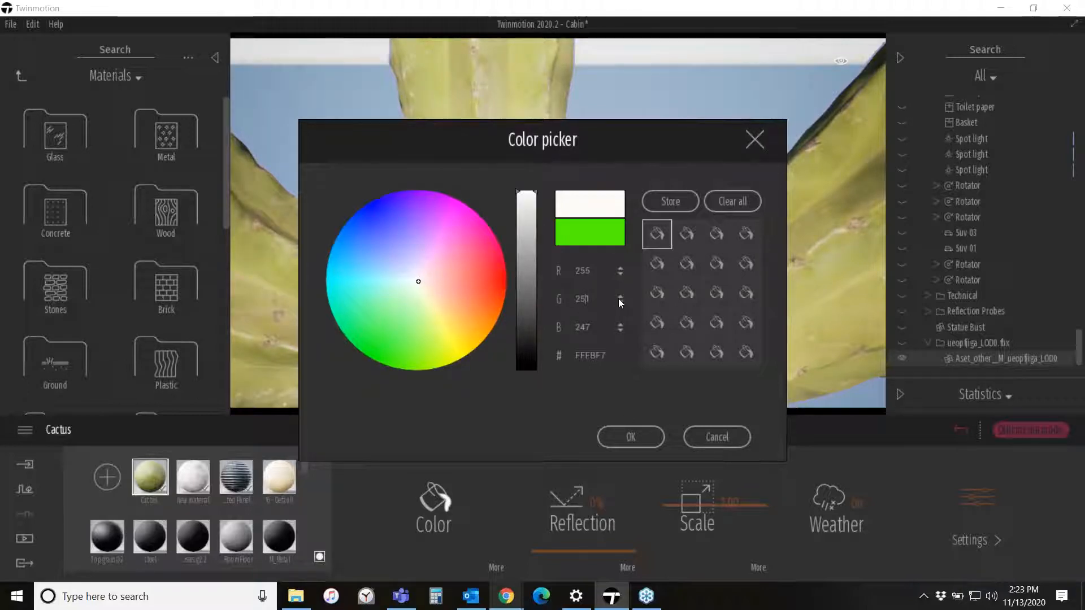
pyautogui.click(587, 298)
pyautogui.write('255')
pyautogui.press('Tab')
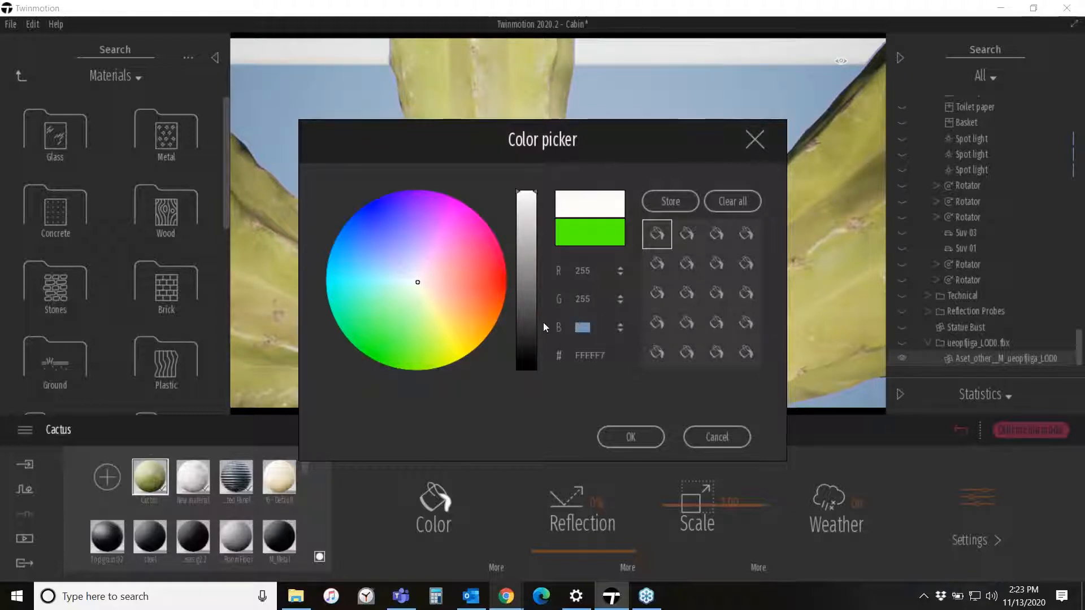
pyautogui.write('255')
pyautogui.click(630, 438)
# - Load ueopfjiga_8K_Normal_LOD0.jpg as the Cactus material's bump texture
pyautogui.scroll(-5, 481, 252)
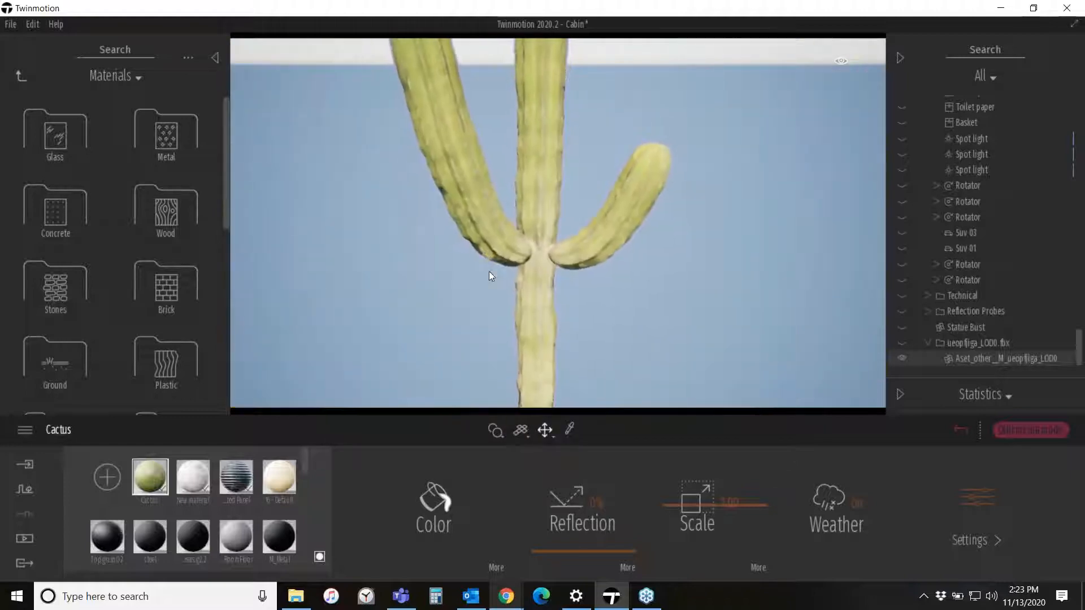
pyautogui.moveTo(490, 271); pyautogui.dragTo(510, 254, button='right')
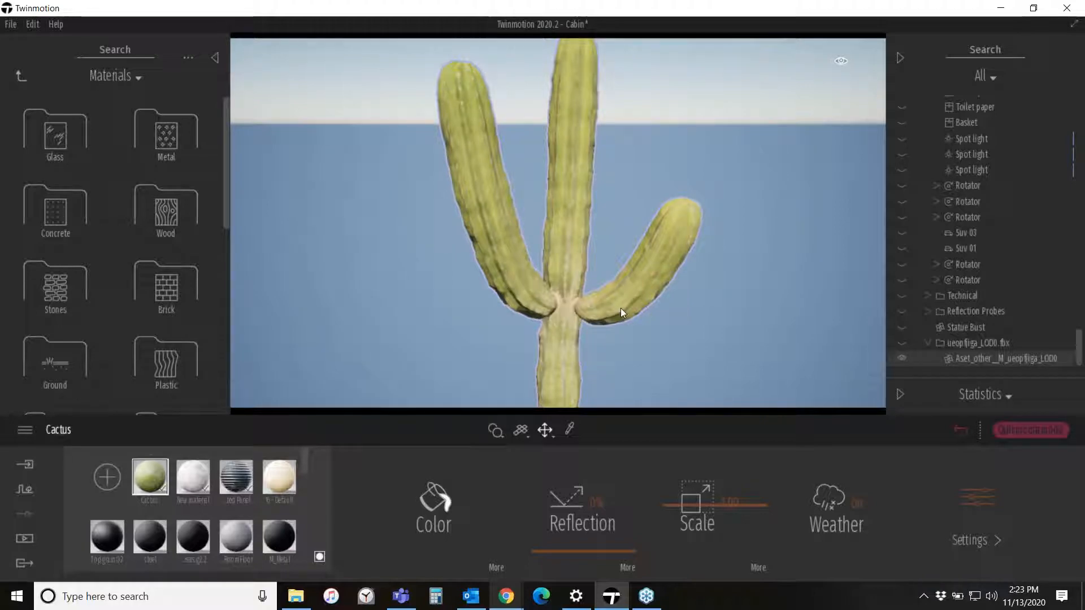
pyautogui.moveTo(634, 298); pyautogui.dragTo(632, 300, button='right')
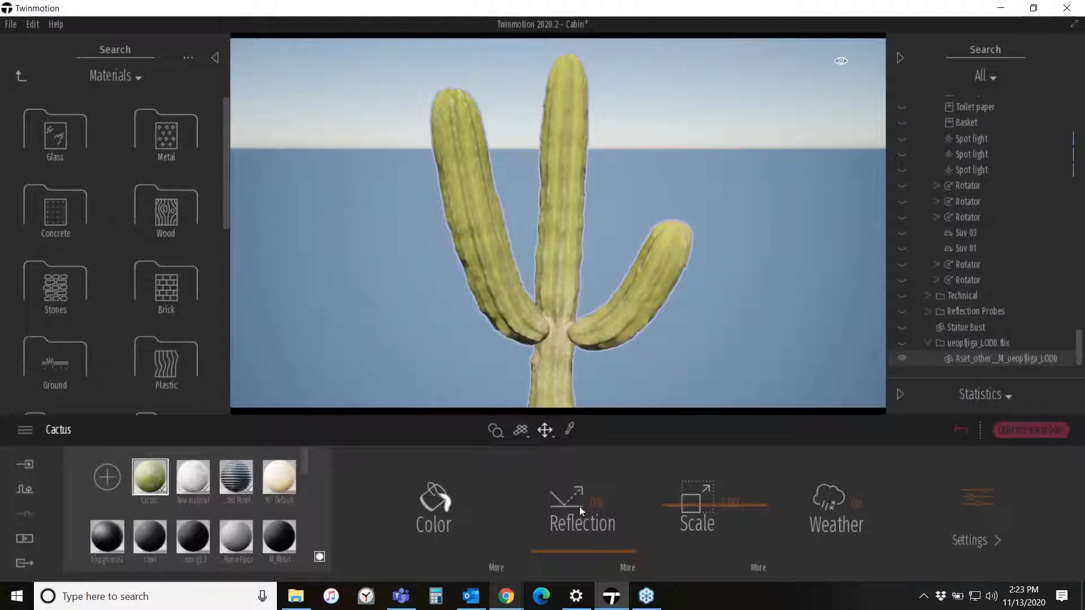
pyautogui.click(984, 495)
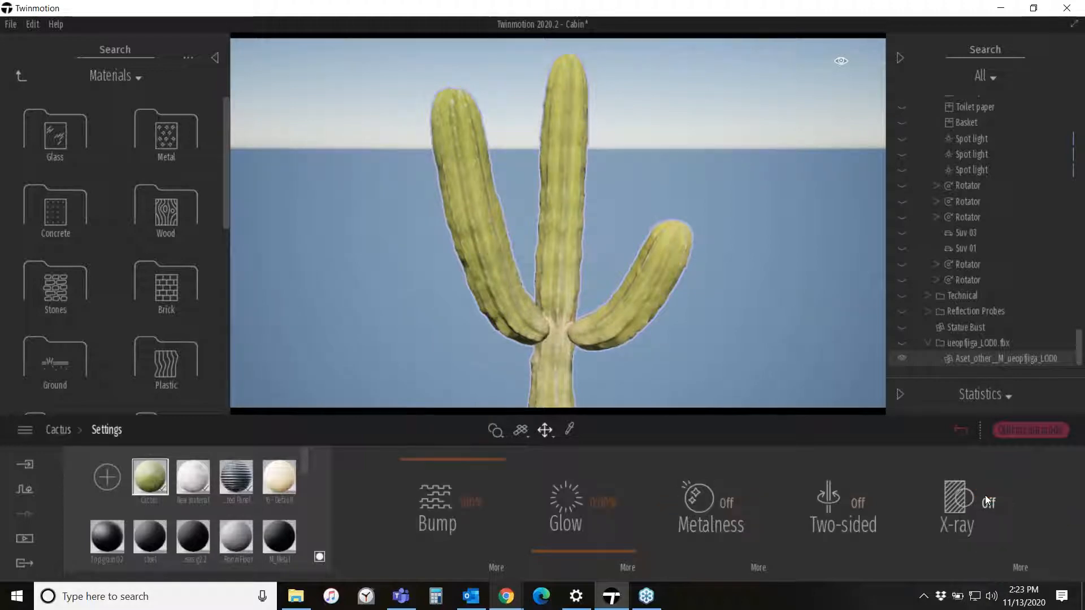
pyautogui.moveTo(474, 459); pyautogui.dragTo(511, 431)
pyautogui.scroll(5, 555, 313)
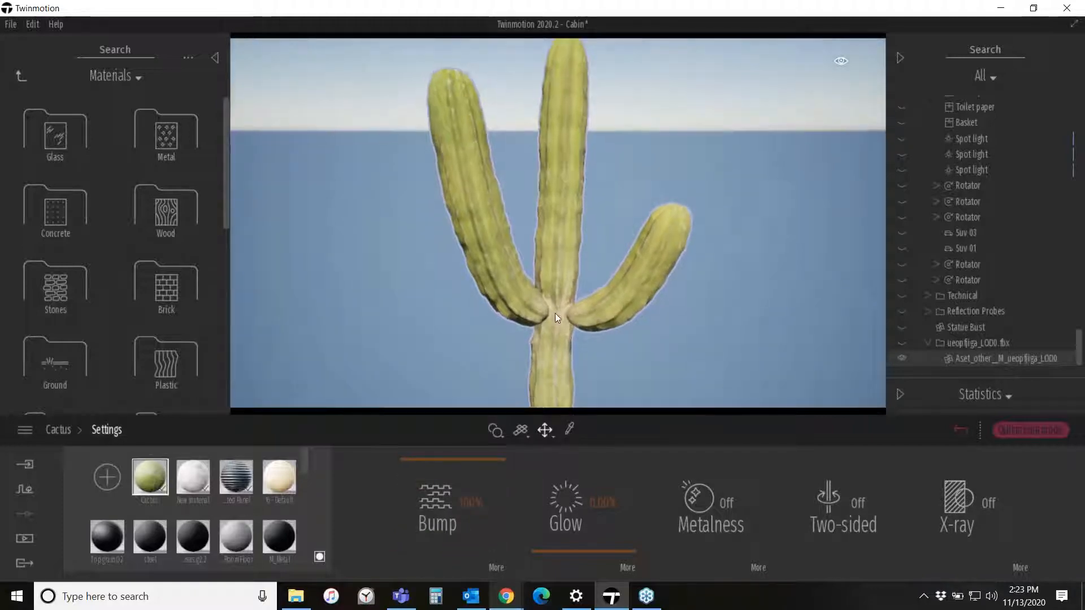
pyautogui.moveTo(464, 461); pyautogui.dragTo(496, 439)
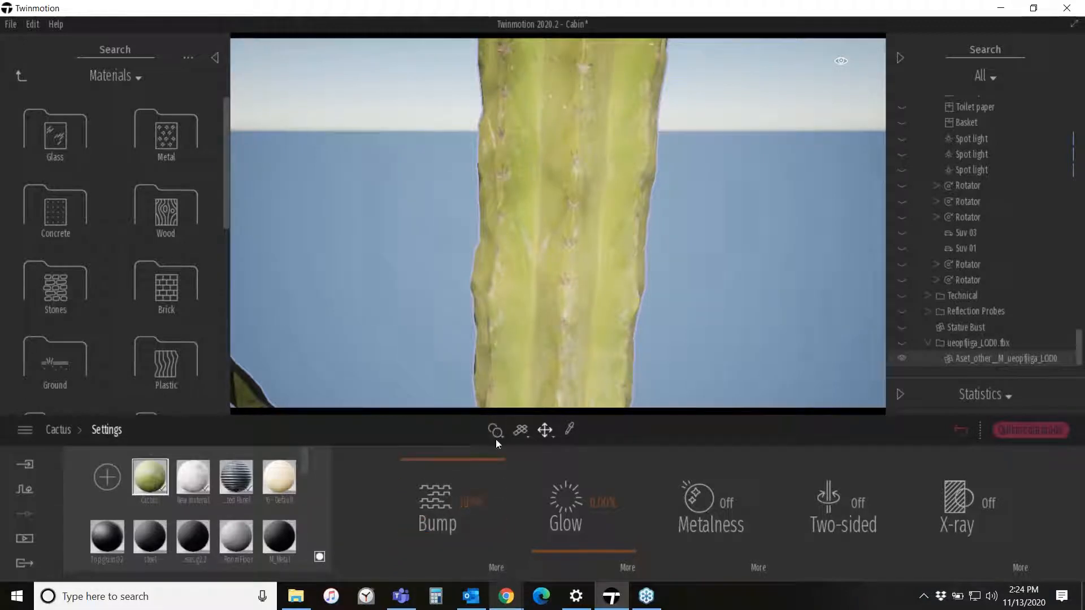
pyautogui.moveTo(520, 342); pyautogui.dragTo(531, 254)
pyautogui.click(496, 569)
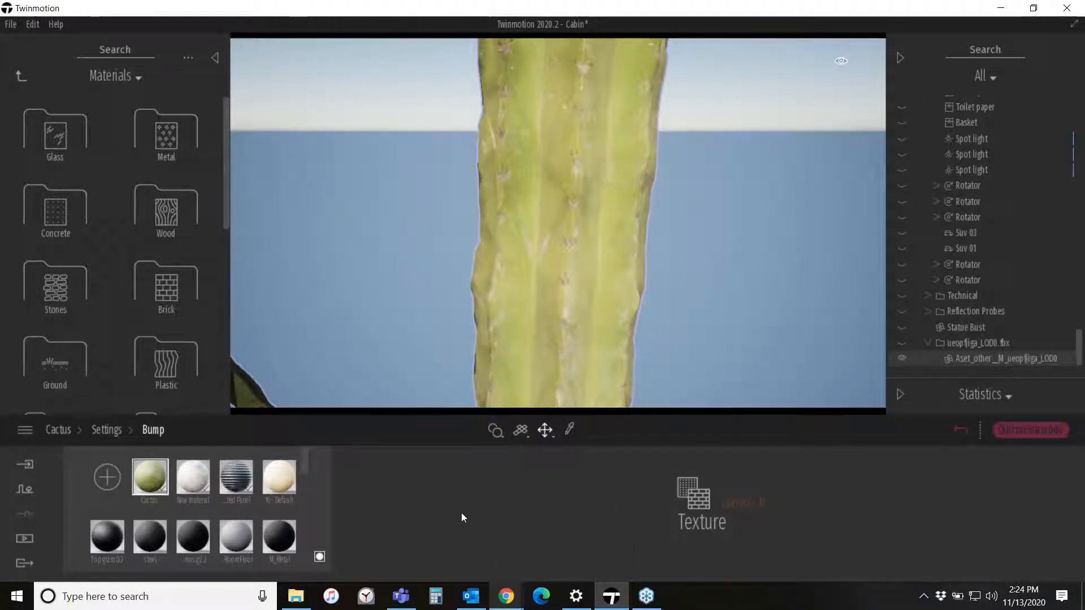
pyautogui.rightClick(752, 502)
pyautogui.click(718, 411)
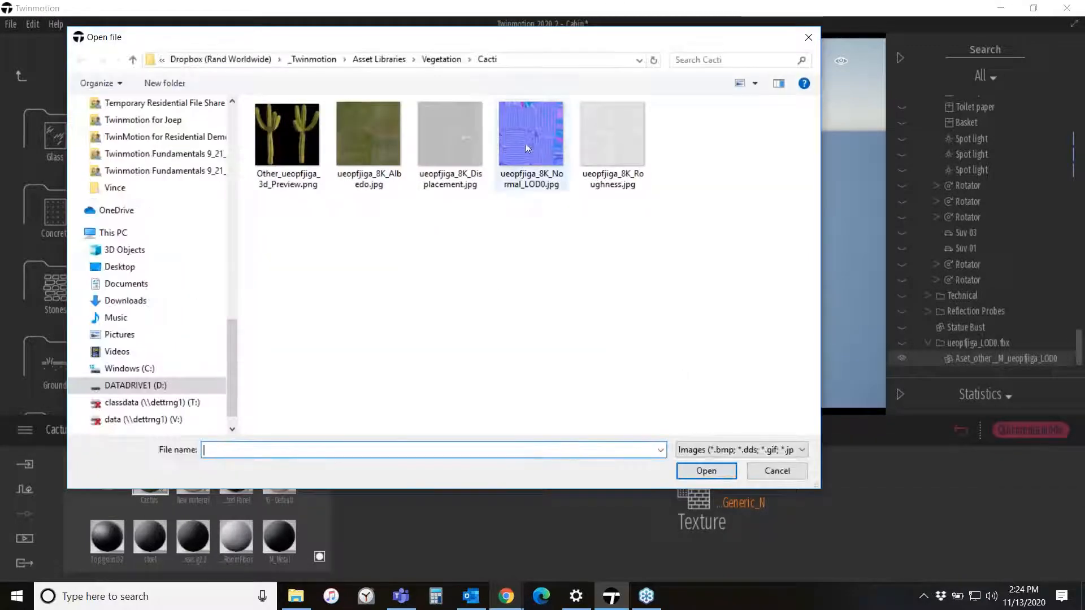
pyautogui.click(526, 148)
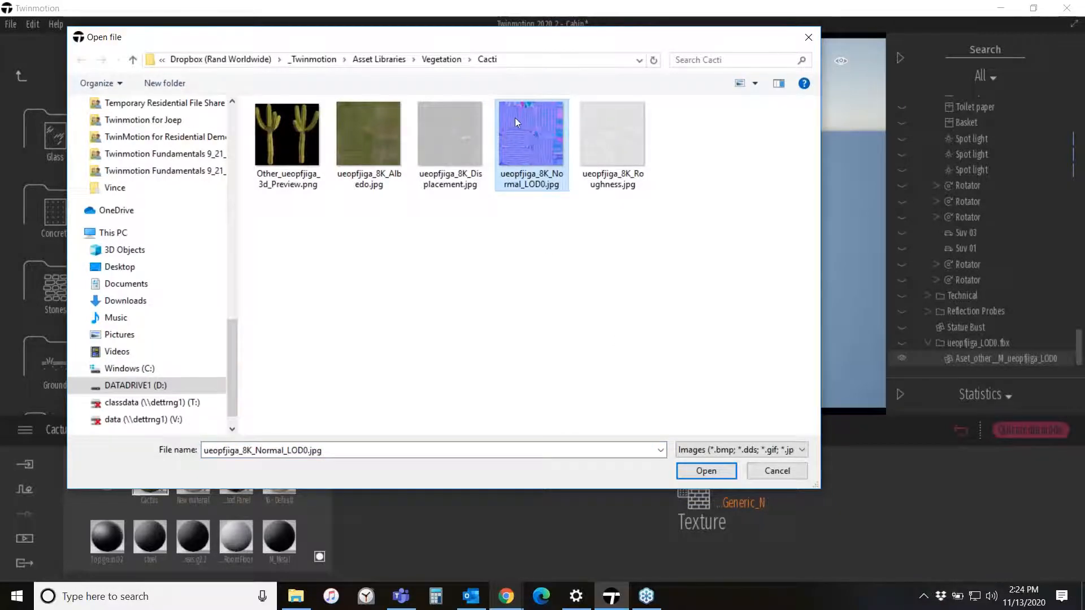
pyautogui.click(704, 471)
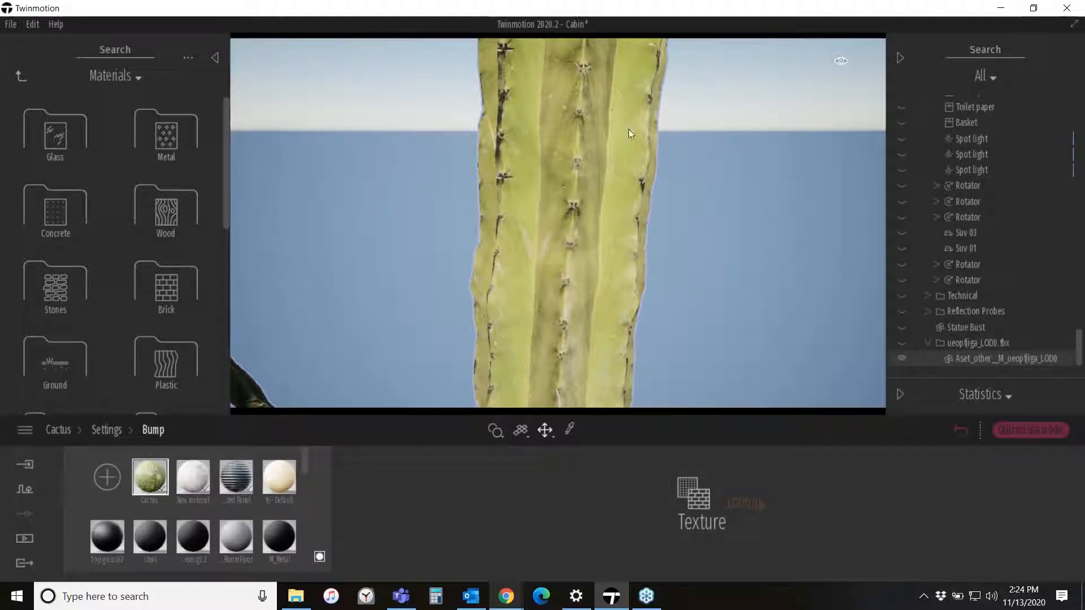
# - Lower the Cactus material's bump intensity and return to the material's main settings
pyautogui.moveTo(571, 261); pyautogui.dragTo(396, 212, button='right')
pyautogui.keyDown('shift'); pyautogui.moveTo(661, 243); pyautogui.dragTo(692, 286, button='middle'); pyautogui.keyUp('shift')
pyautogui.scroll(-5, 685, 272)
pyautogui.moveTo(607, 317); pyautogui.dragTo(581, 303, button='right')
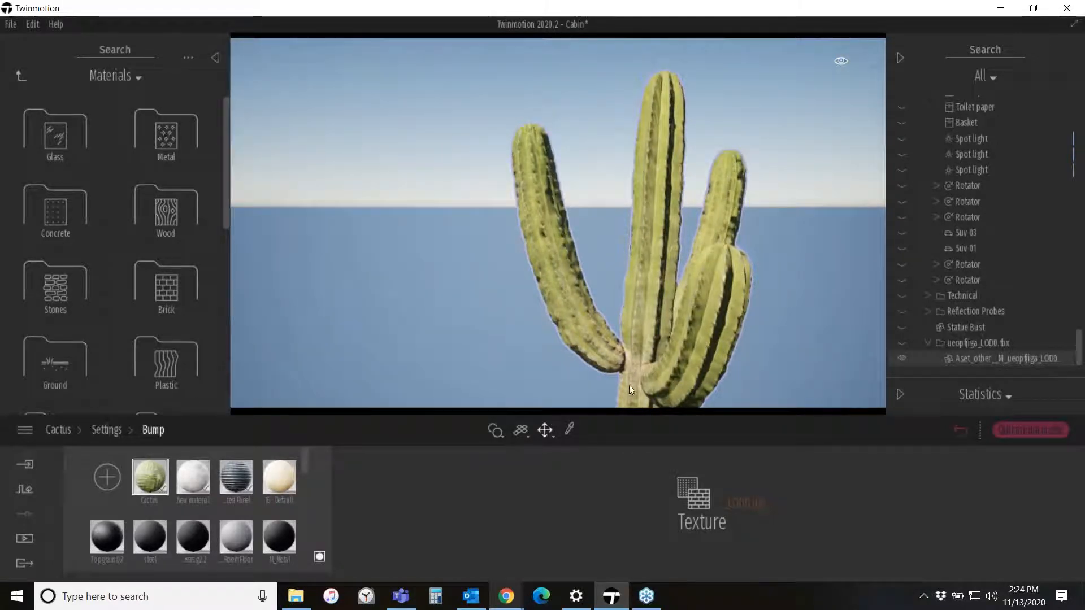
pyautogui.click(113, 430)
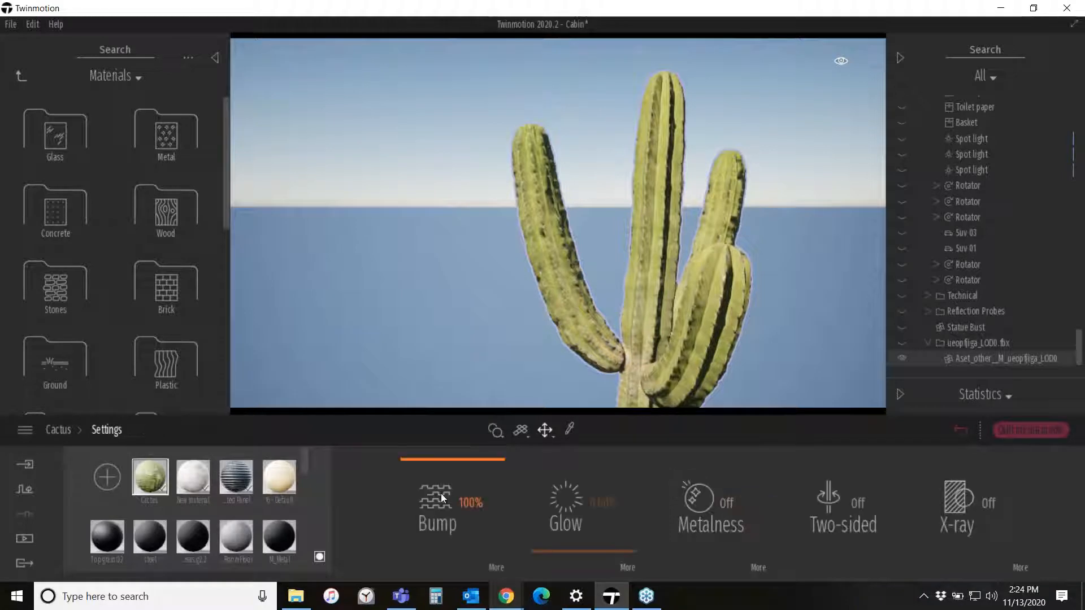
pyautogui.moveTo(456, 456)
pyautogui.mouseDown()
pyautogui.moveTo(453, 578)
pyautogui.moveTo(469, 507)
pyautogui.mouseUp()
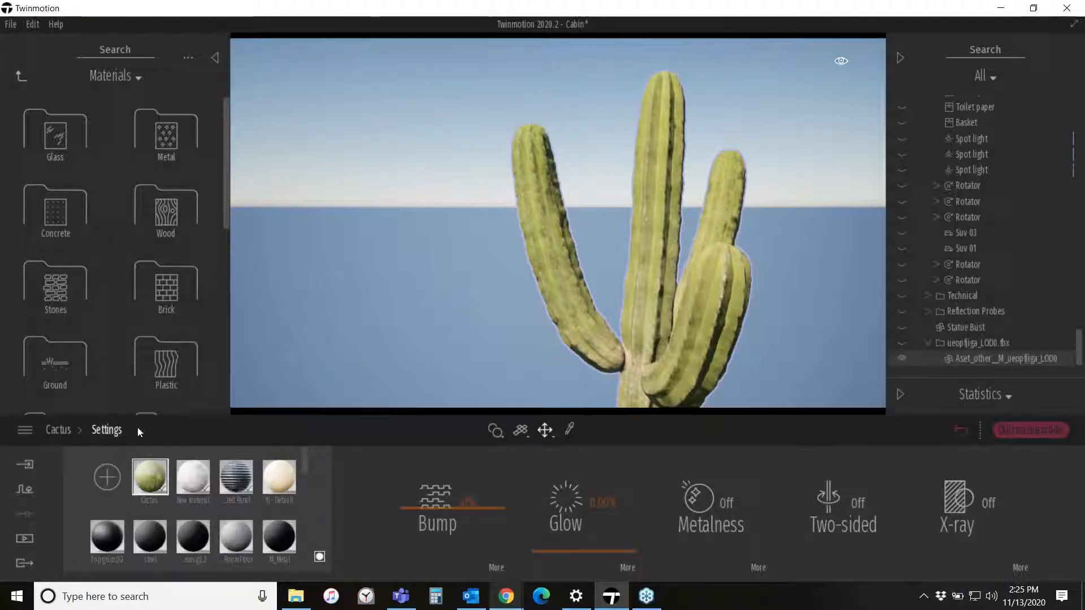
pyautogui.click(72, 429)
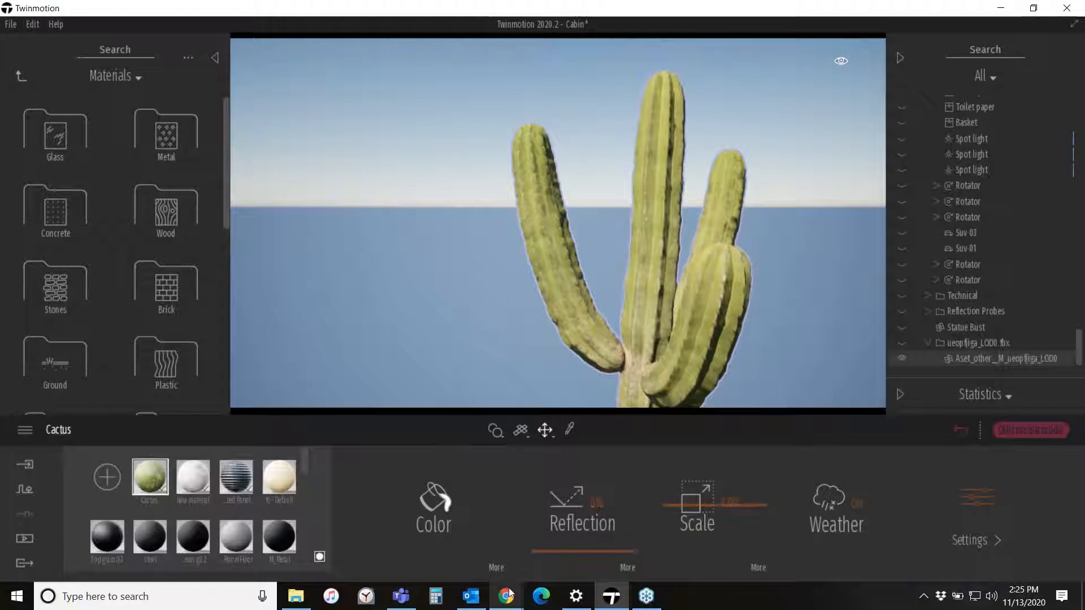
# - Switch to the browser and open the Megascans Imperfections category from the home menu
pyautogui.moveTo(506, 596)
pyautogui.click(565, 539)
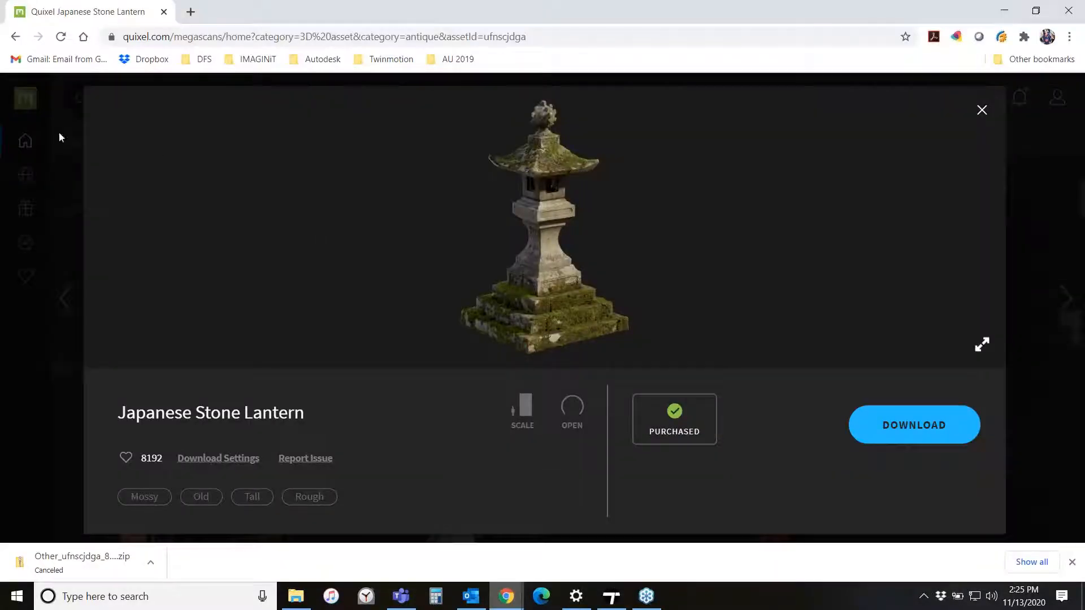
pyautogui.click(67, 116)
pyautogui.moveTo(26, 141)
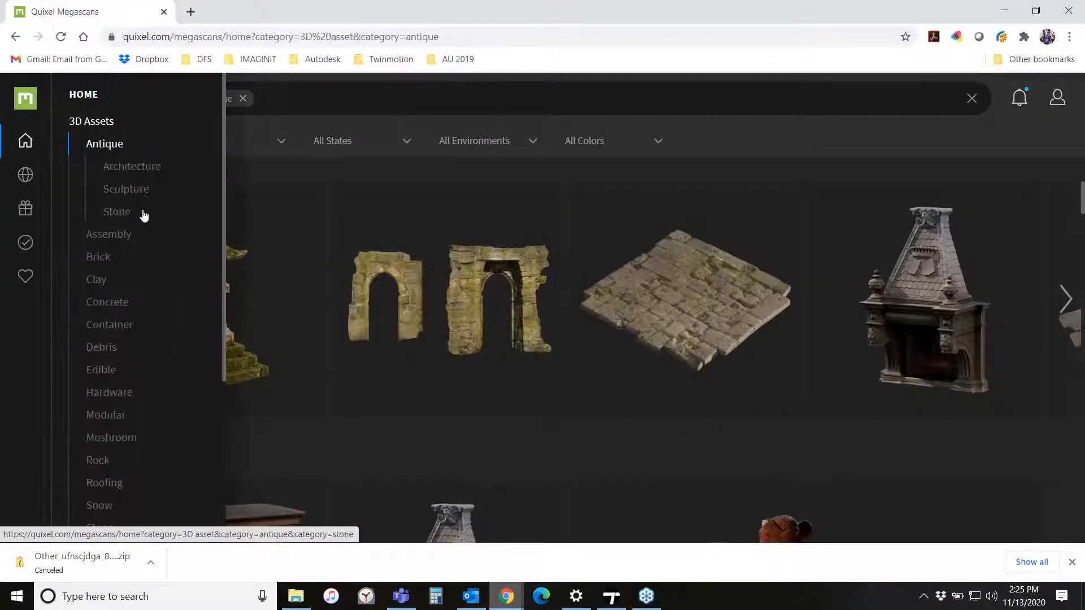
pyautogui.click(25, 140)
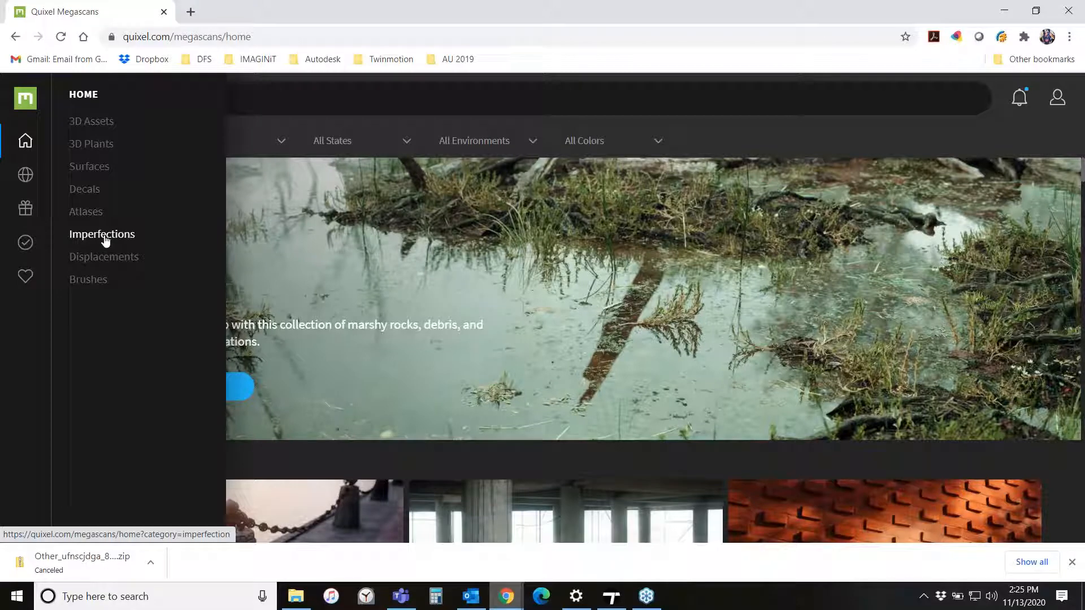
pyautogui.click(84, 243)
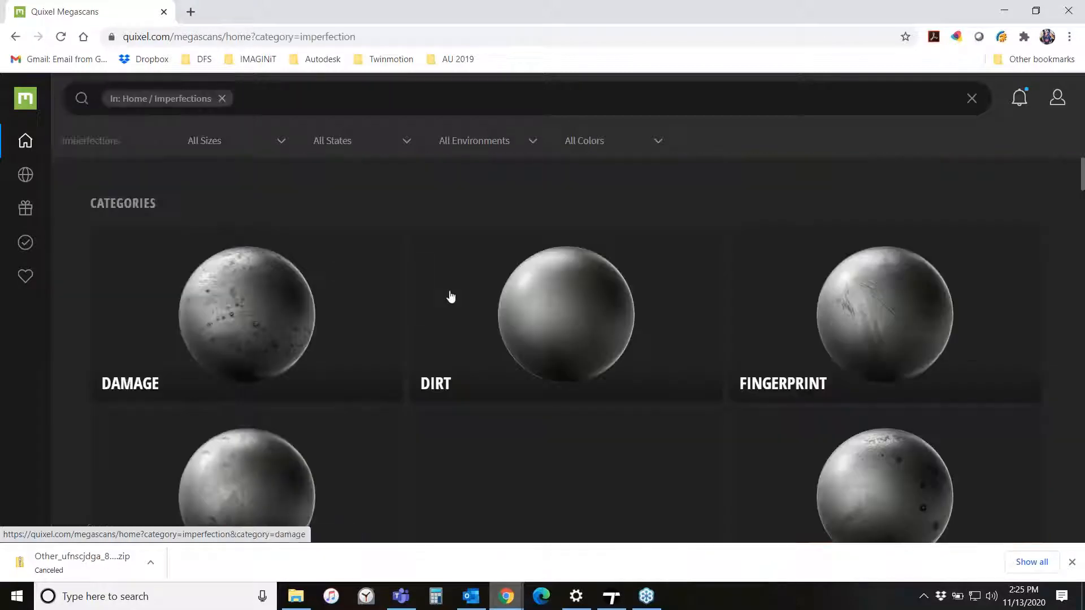
pyautogui.scroll(-3, 232, 262)
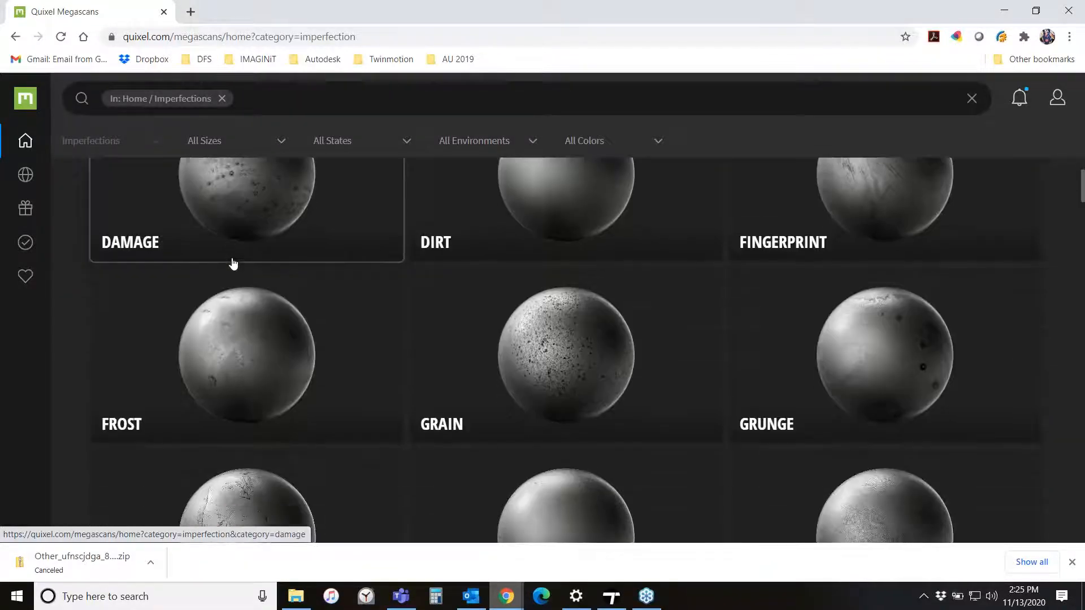
pyautogui.scroll(2, 262, 290)
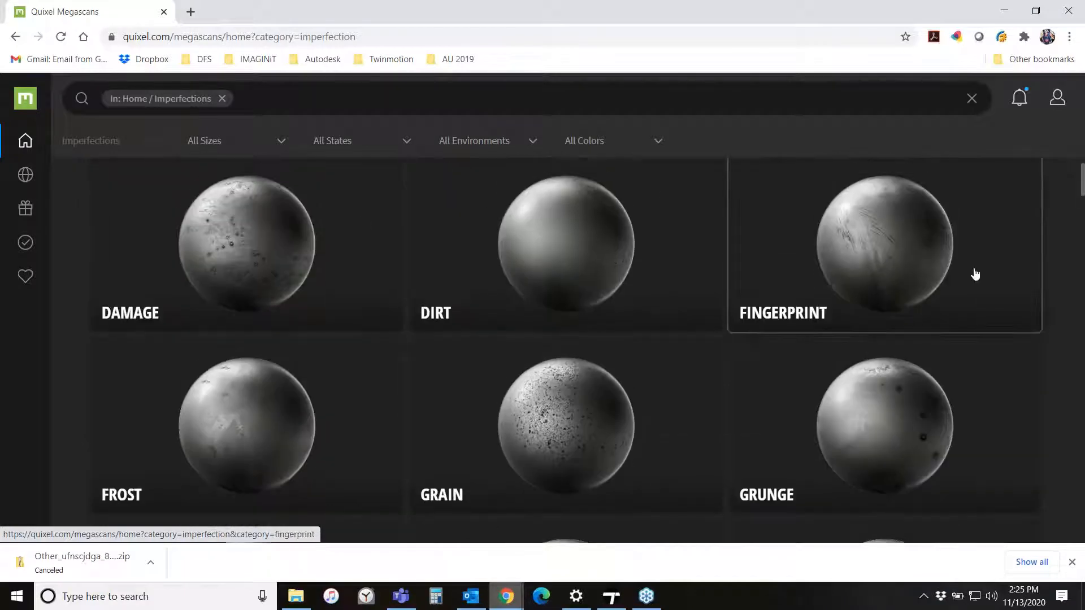
# - Browse the Megascans imperfection categories, then switch back to Twinmotion
pyautogui.scroll(-6, 969, 281)
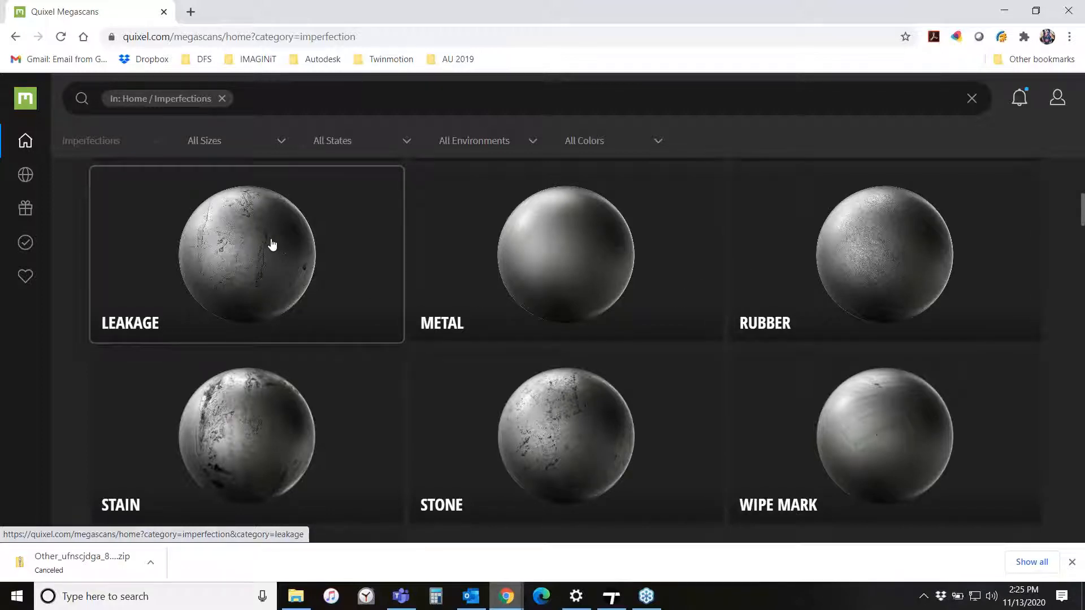
pyautogui.scroll(-2, 271, 244)
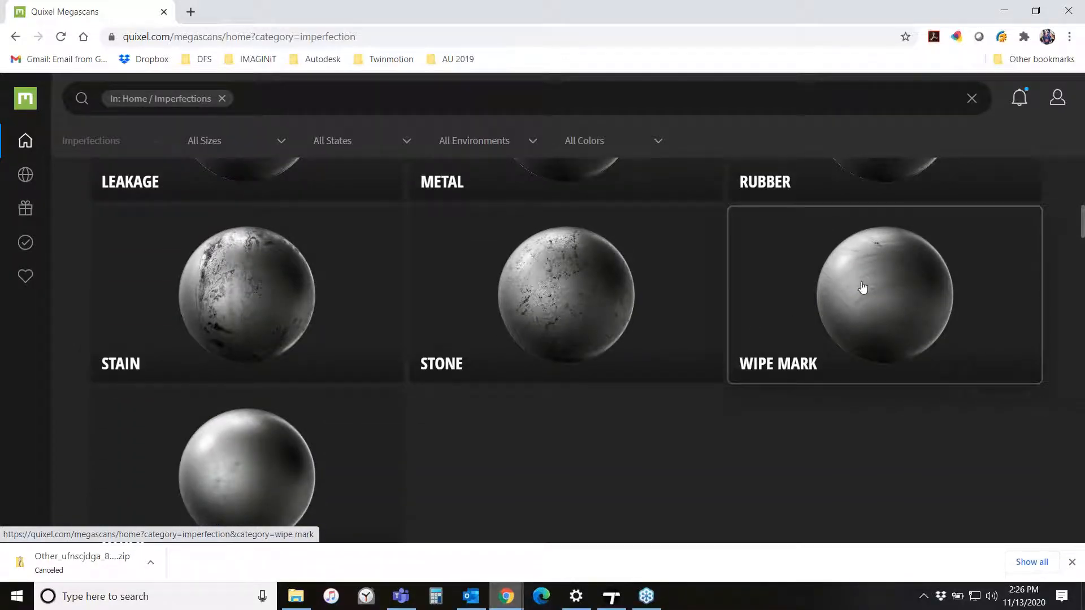
pyautogui.scroll(1, 855, 322)
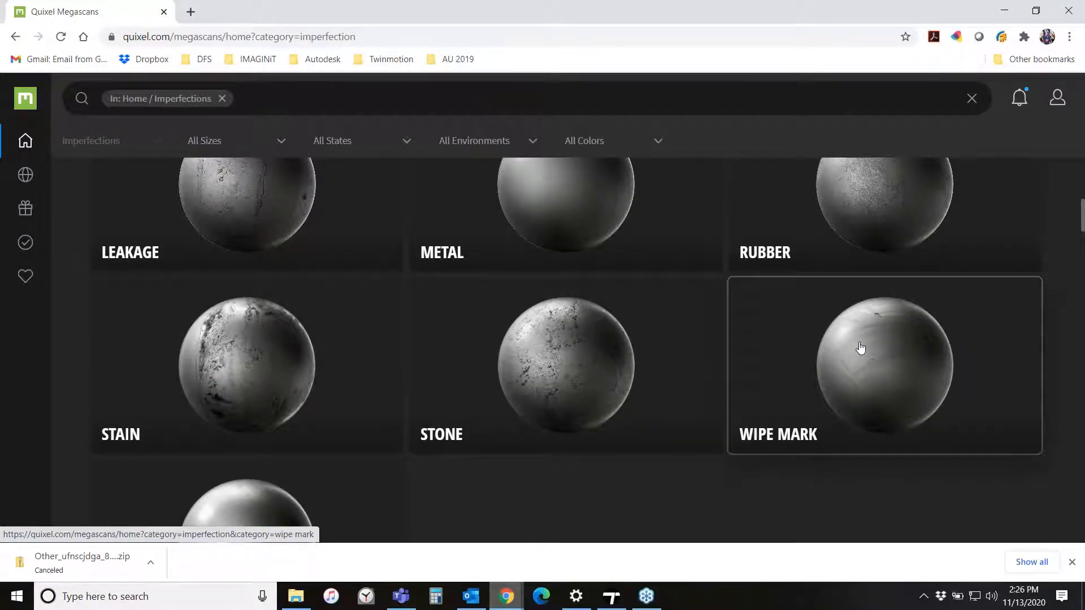
pyautogui.click(1004, 10)
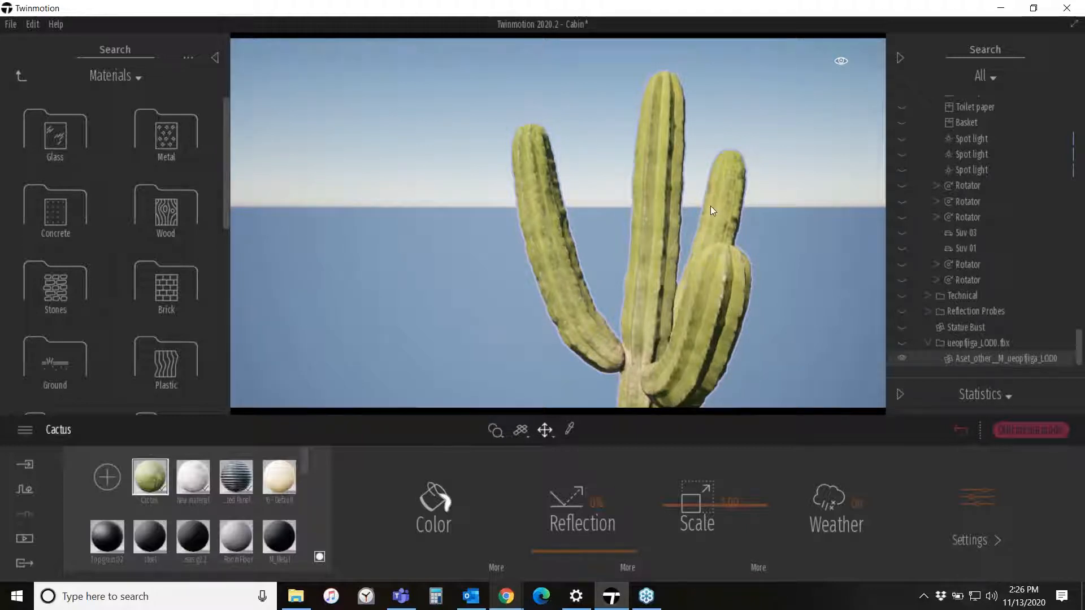
# - Load ueopfjiga_8K_Roughness.jpg as the Cactus material's reflection texture
pyautogui.moveTo(711, 206)
pyautogui.mouseDown(button='right')
pyautogui.moveTo(695, 194)
pyautogui.moveTo(713, 212)
pyautogui.moveTo(720, 203)
pyautogui.mouseUp(button='right')
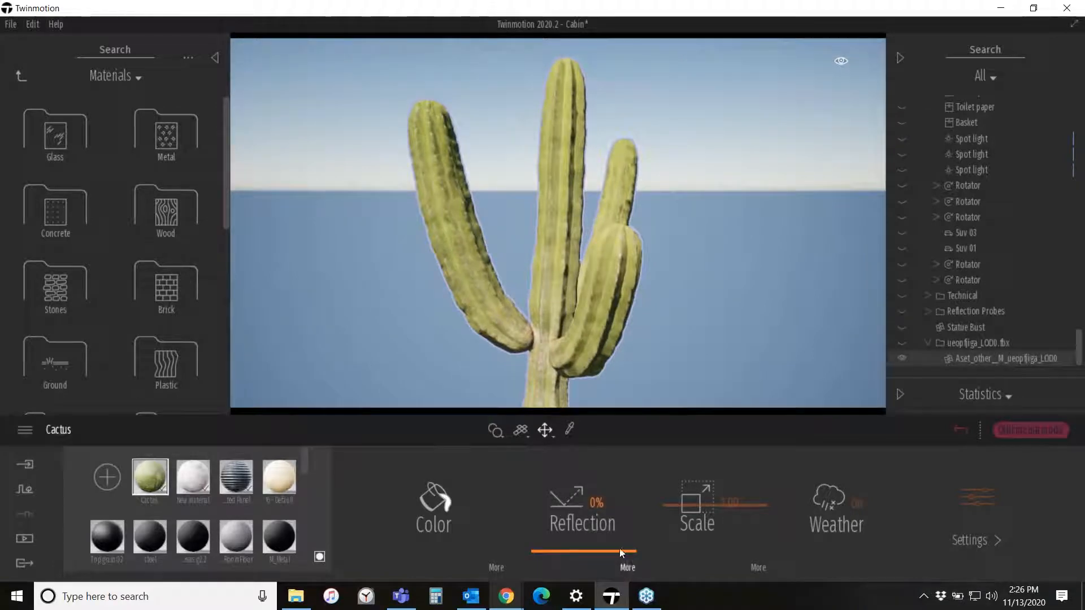
pyautogui.click(629, 565)
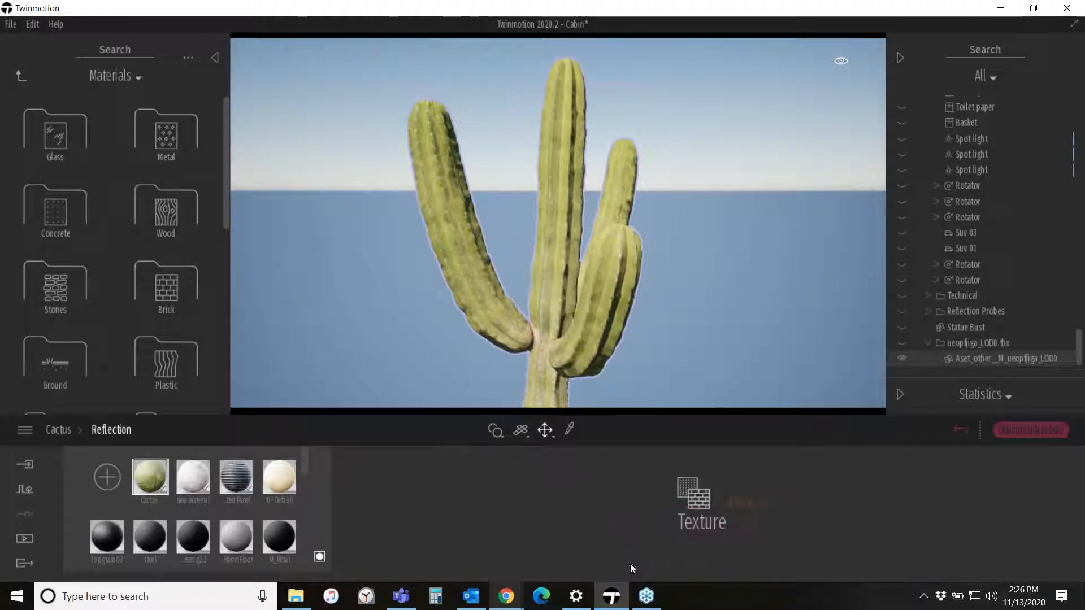
pyautogui.rightClick(737, 496)
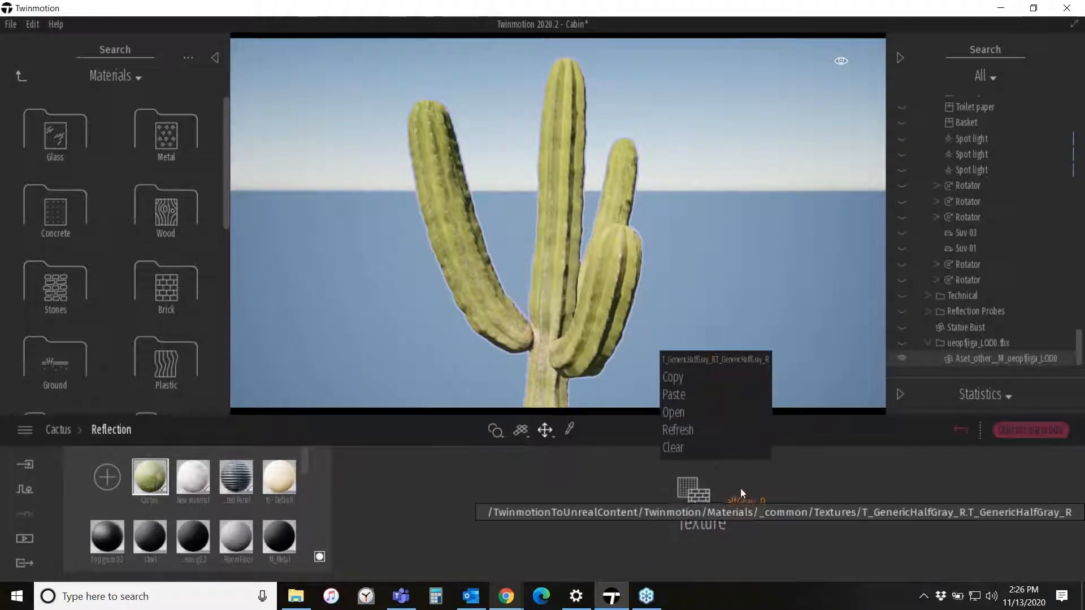
pyautogui.click(674, 413)
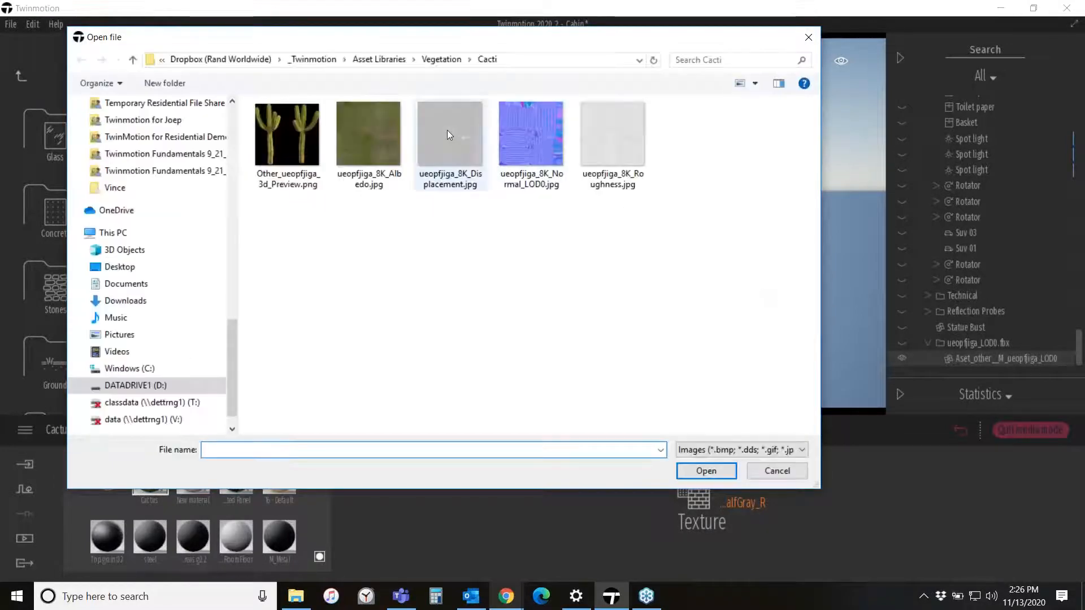
pyautogui.click(596, 141)
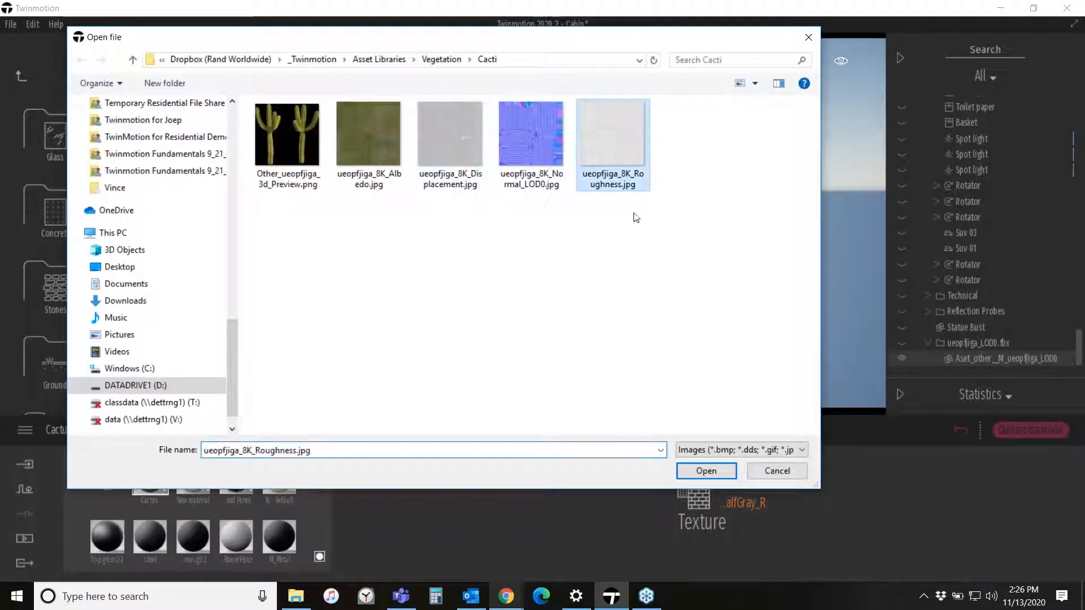
pyautogui.click(706, 471)
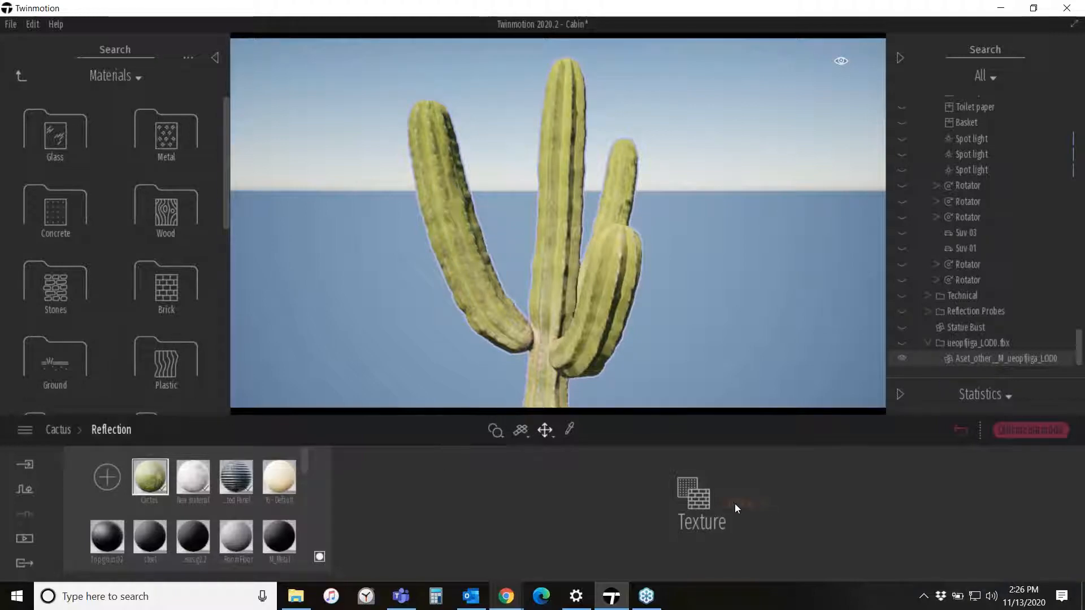
# - Return to the Cactus material's main settings and adjust its reflection level
pyautogui.click(61, 429)
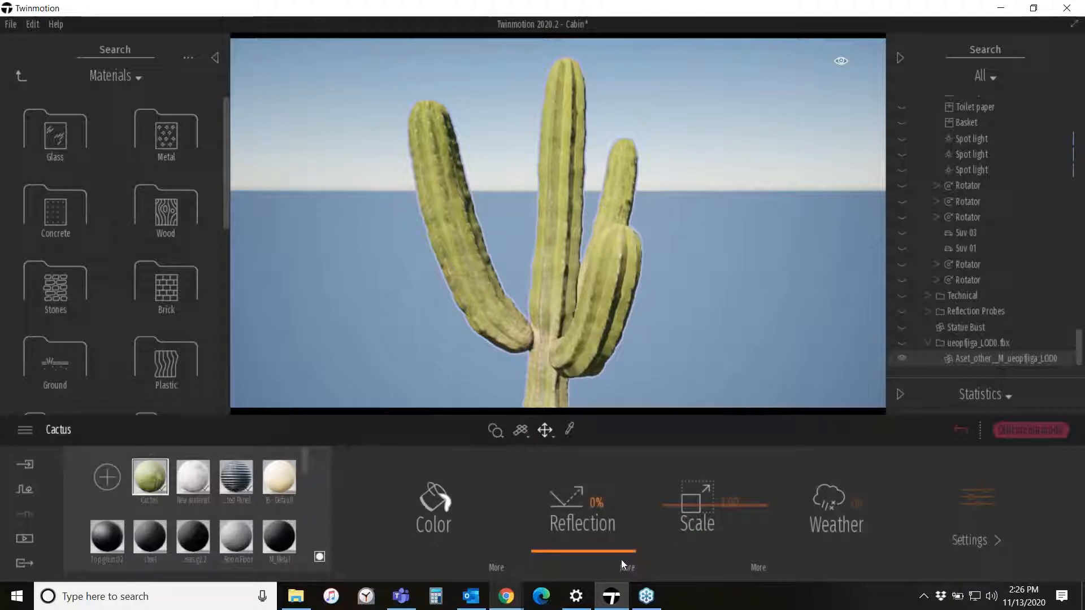
pyautogui.moveTo(622, 552); pyautogui.dragTo(632, 517)
pyautogui.moveTo(596, 341); pyautogui.dragTo(615, 274, button='right')
pyautogui.moveTo(426, 305); pyautogui.dragTo(424, 307, button='right')
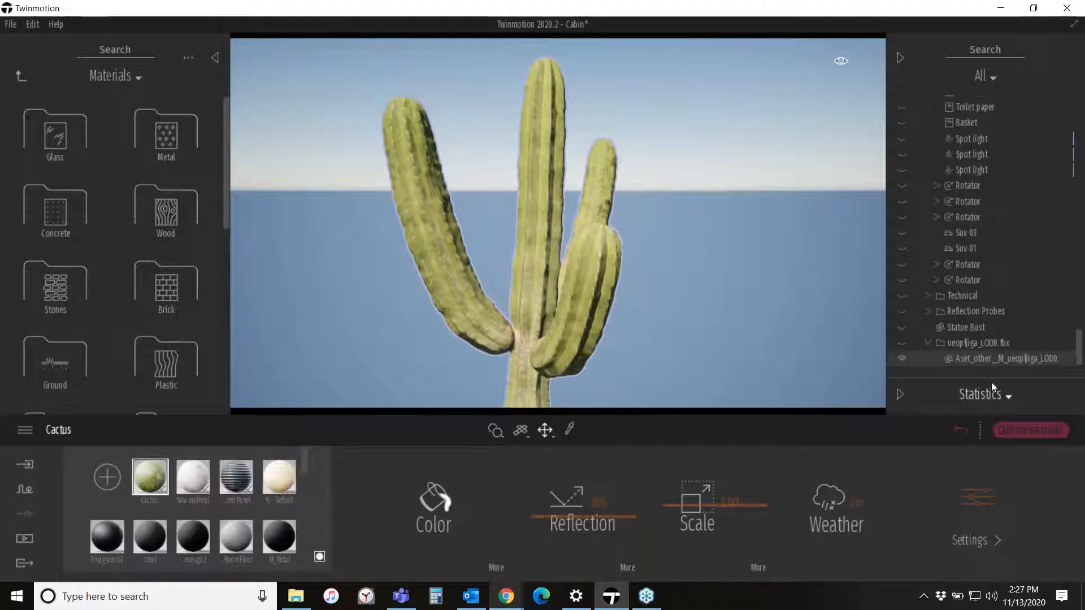
# - Rename the imported cactus object to Cactus and add it to the user library
pyautogui.rightClick(983, 358)
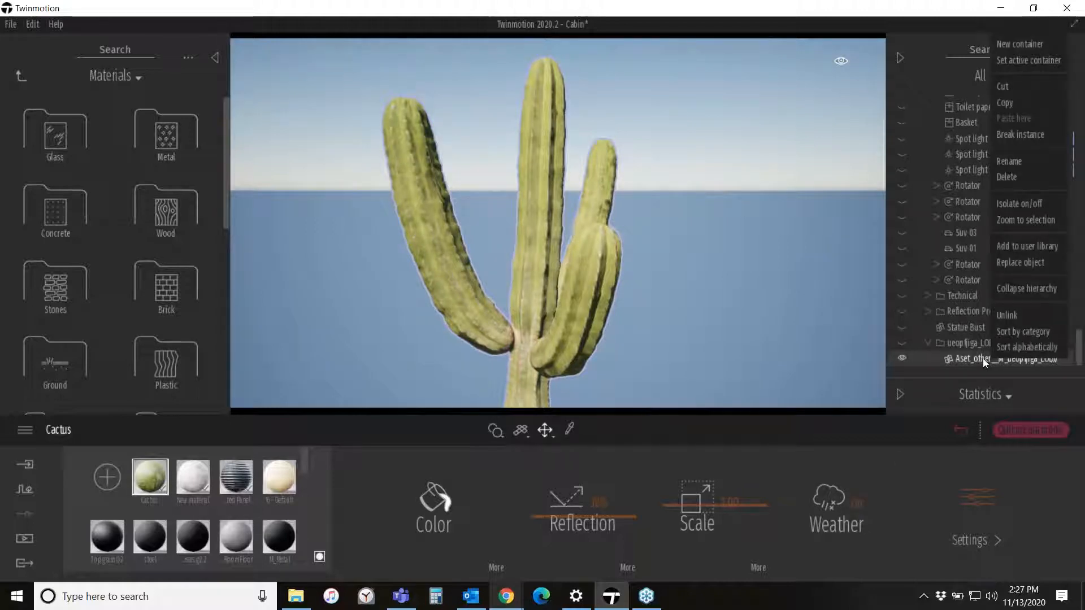
pyautogui.click(1008, 163)
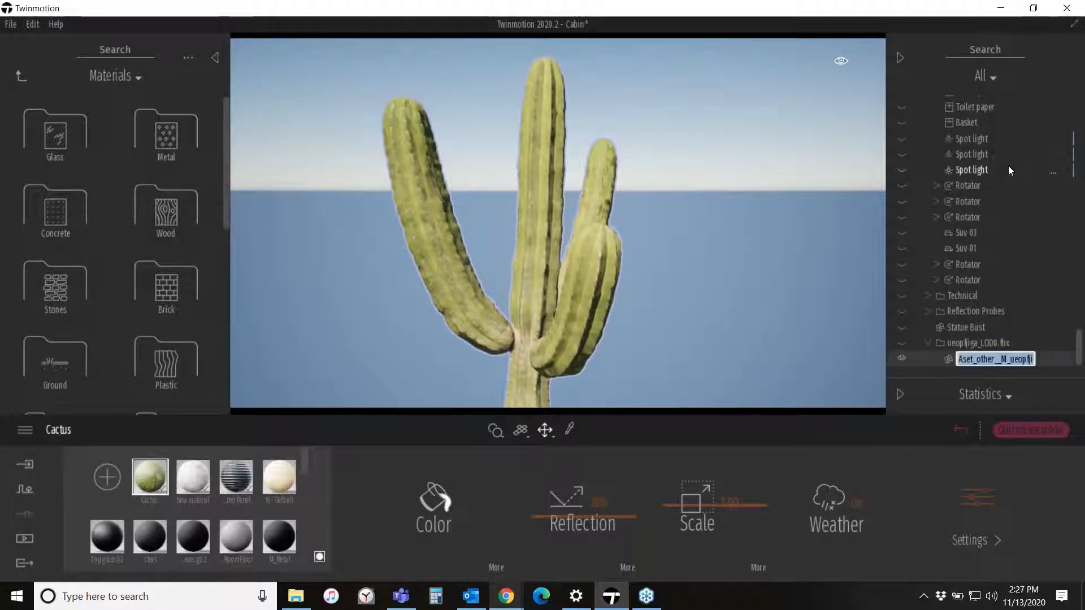
pyautogui.write('Cactus')
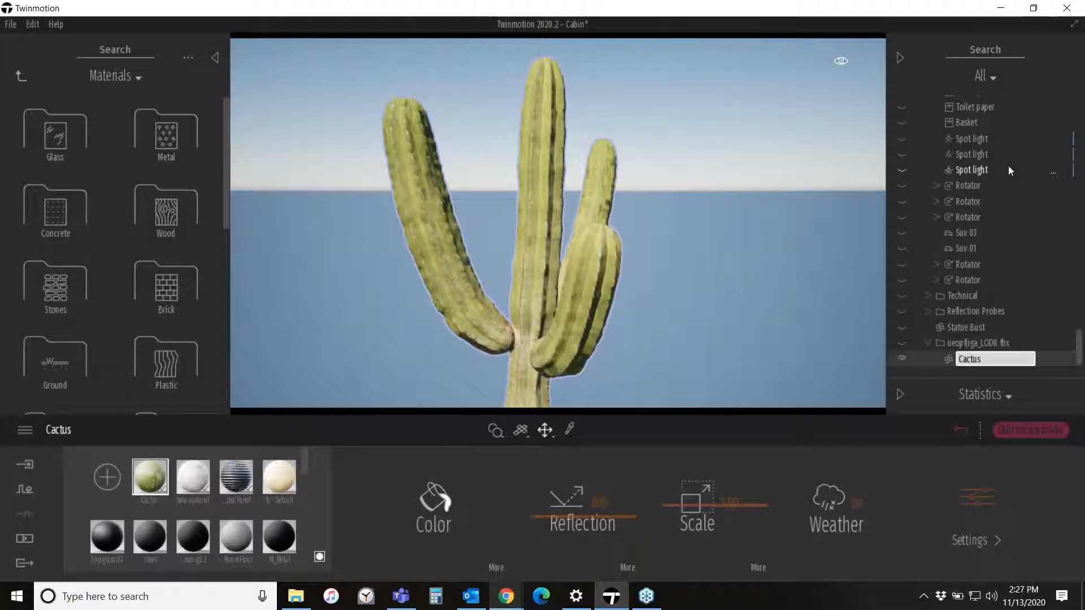
pyautogui.press('Return')
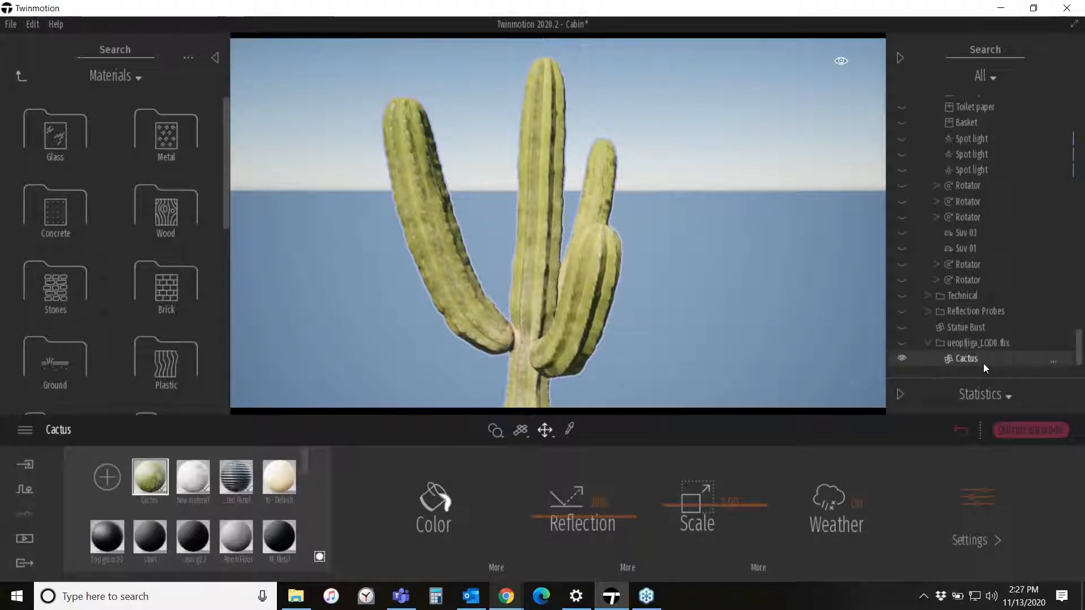
pyautogui.click(1054, 361)
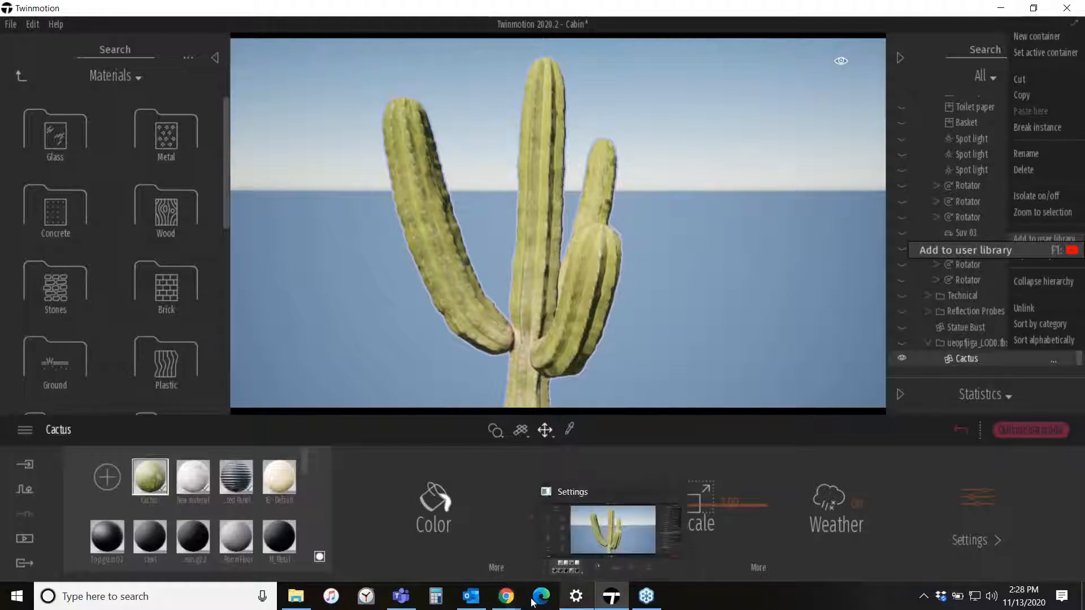
# - Switch to the browser and browse the Megascans Surfaces categories, then return to Twinmotion
pyautogui.moveTo(507, 596)
pyautogui.click(556, 537)
pyautogui.moveTo(24, 141)
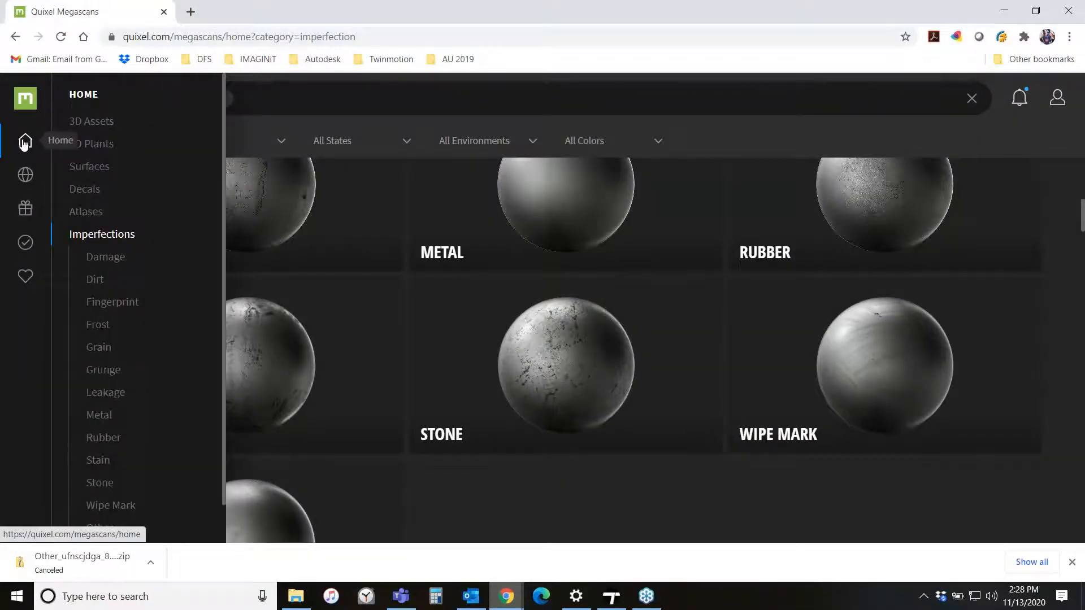
pyautogui.click(86, 170)
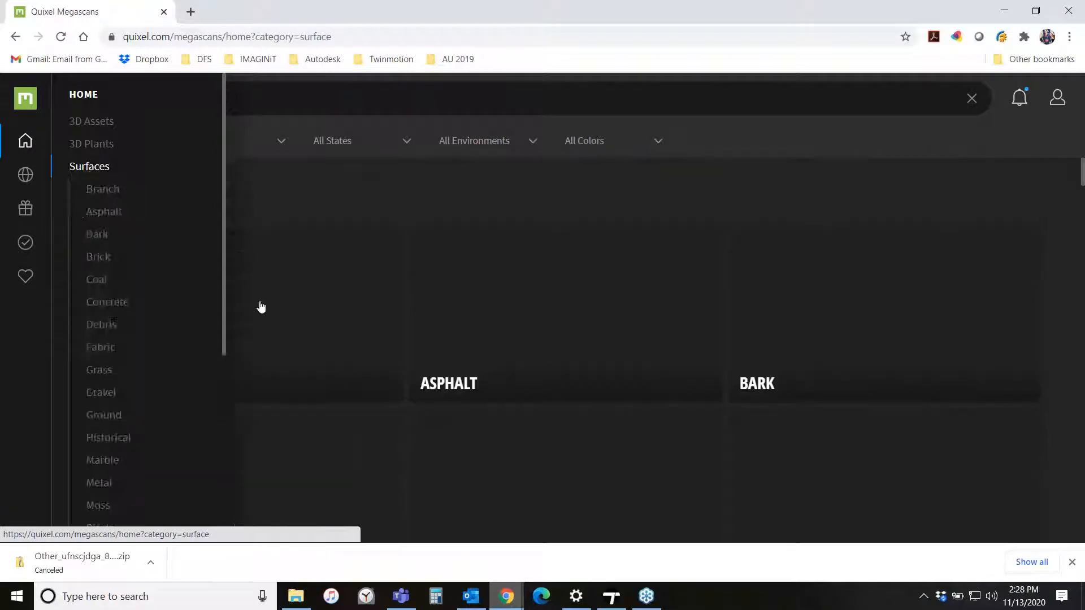
pyautogui.scroll(-2, 500, 298)
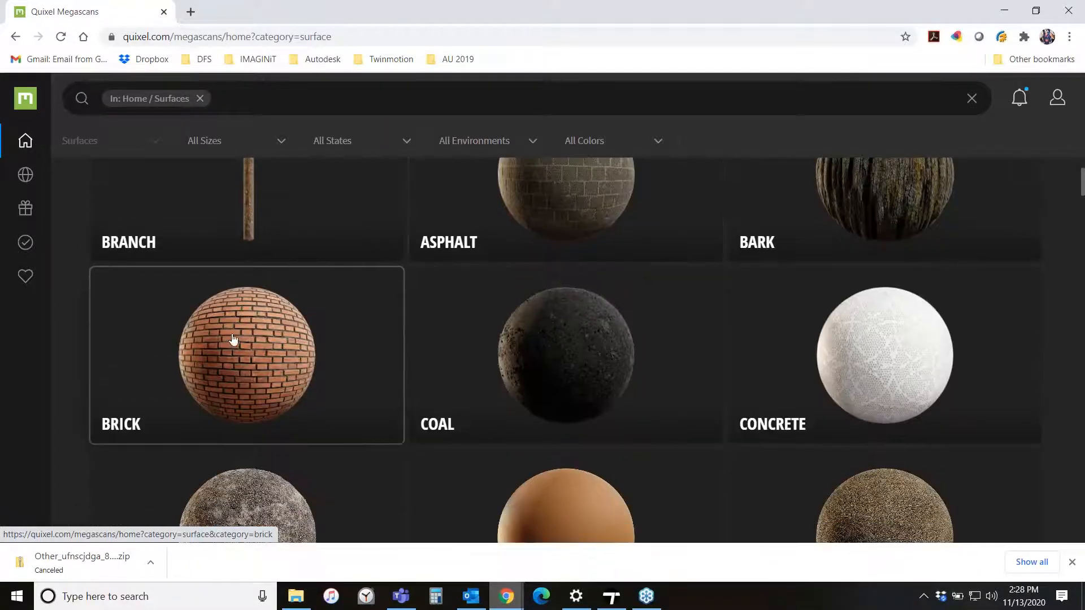
pyautogui.scroll(-3, 644, 363)
pyautogui.scroll(-4, 728, 407)
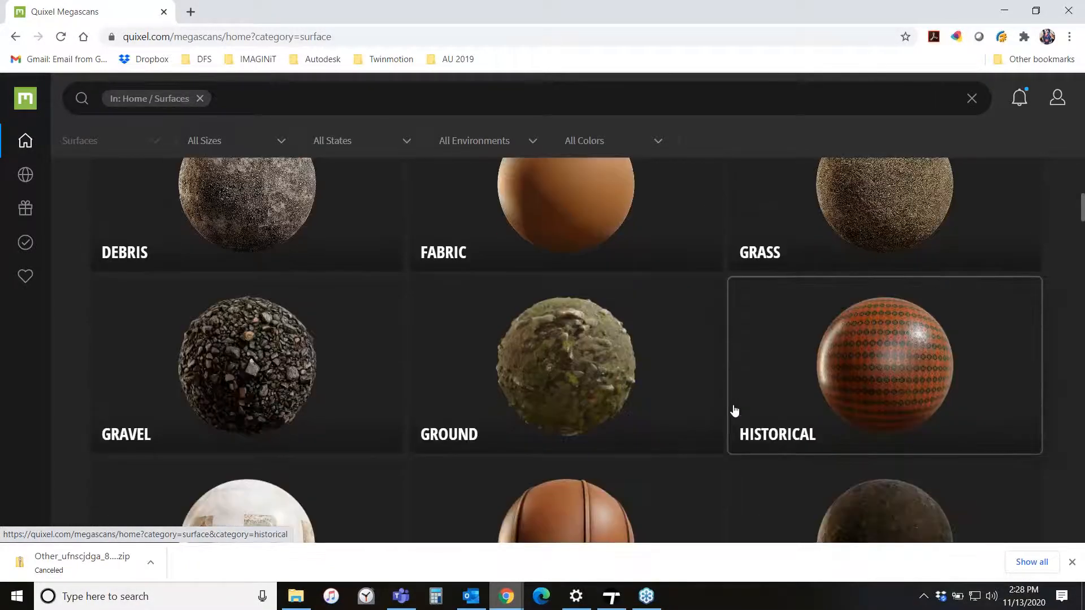
pyautogui.scroll(1, 856, 319)
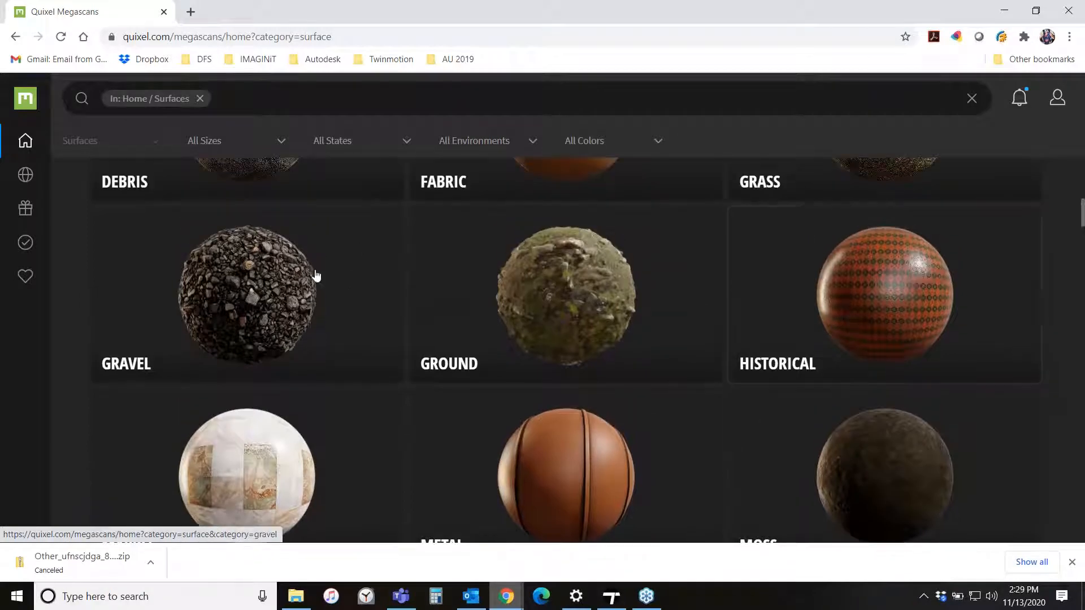
pyautogui.scroll(-1, 315, 279)
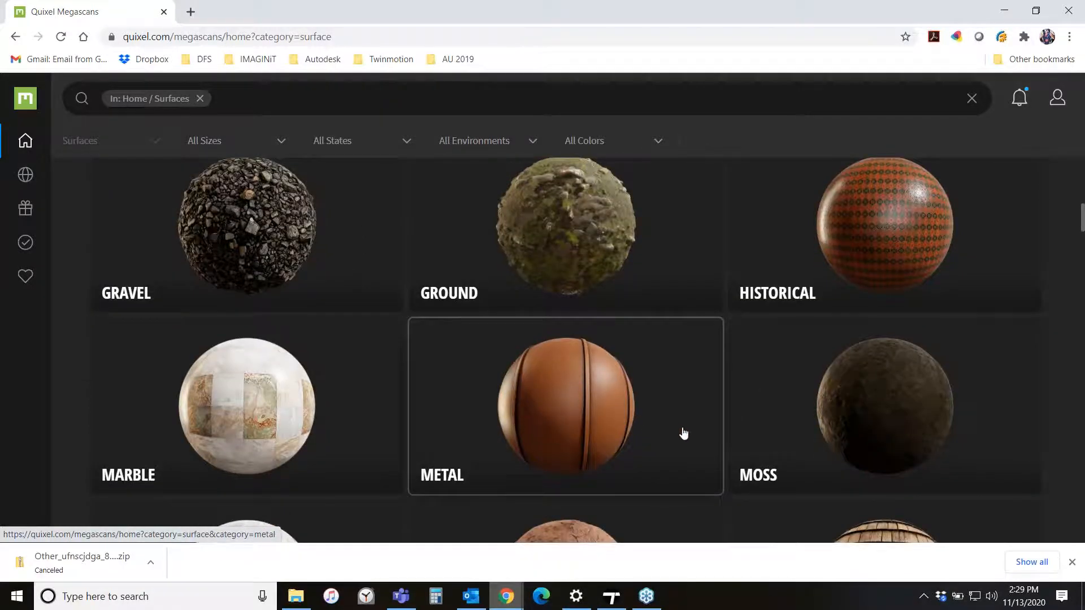
pyautogui.scroll(-2, 702, 433)
pyautogui.scroll(-1, 601, 431)
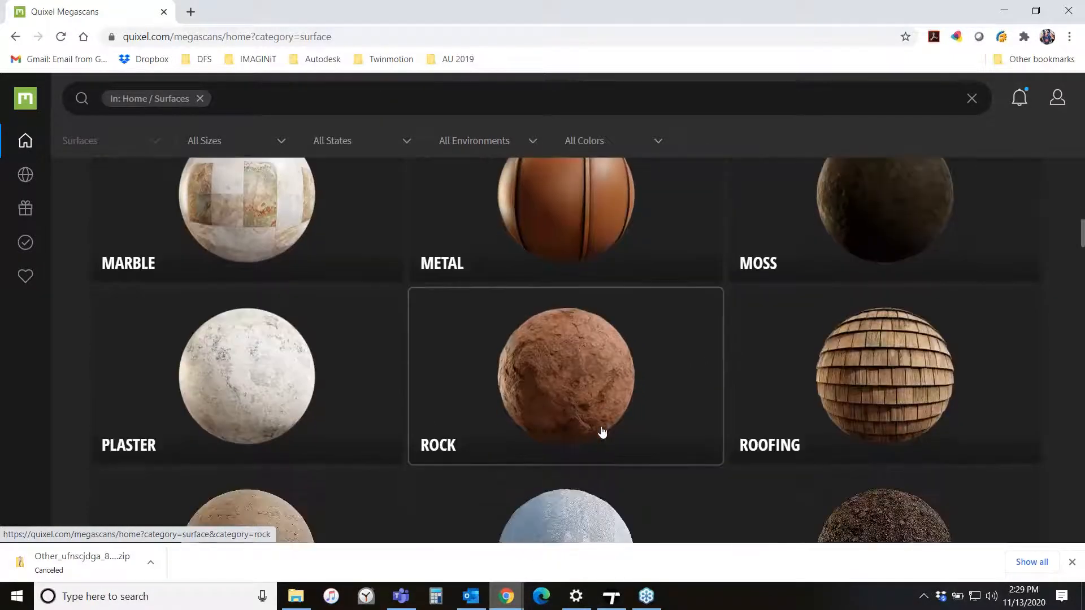
pyautogui.scroll(-1, 753, 439)
pyautogui.scroll(-2, 754, 439)
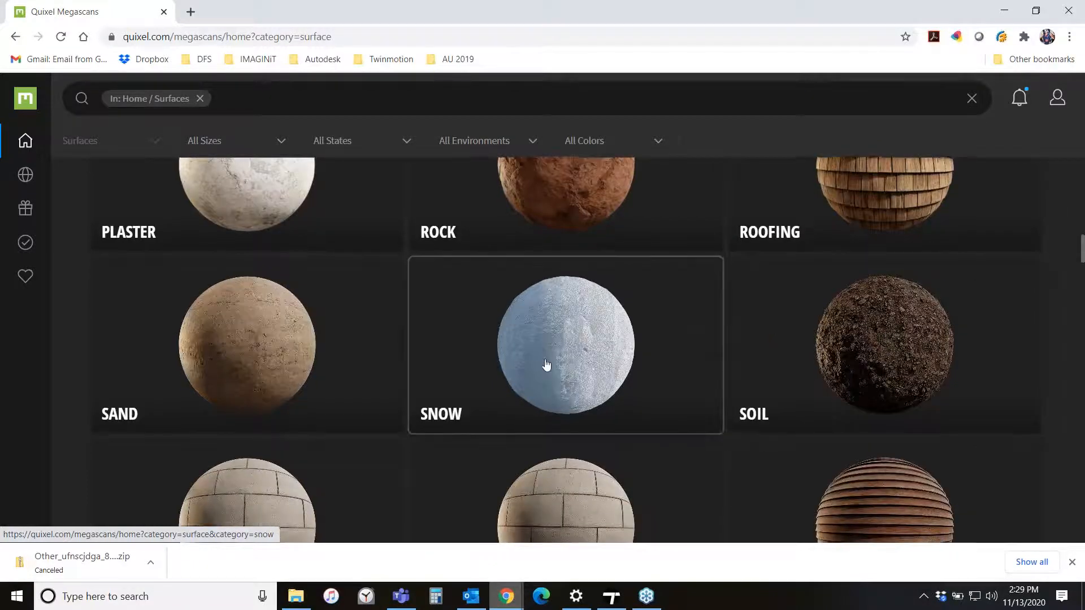
pyautogui.scroll(-2, 547, 367)
pyautogui.scroll(10, 933, 408)
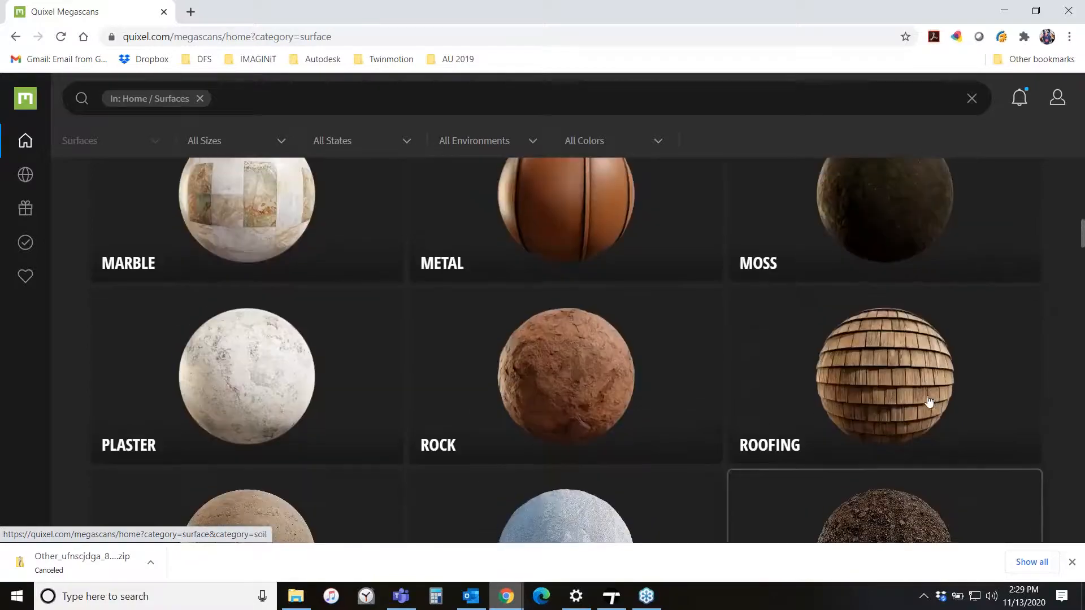
pyautogui.scroll(3, 893, 401)
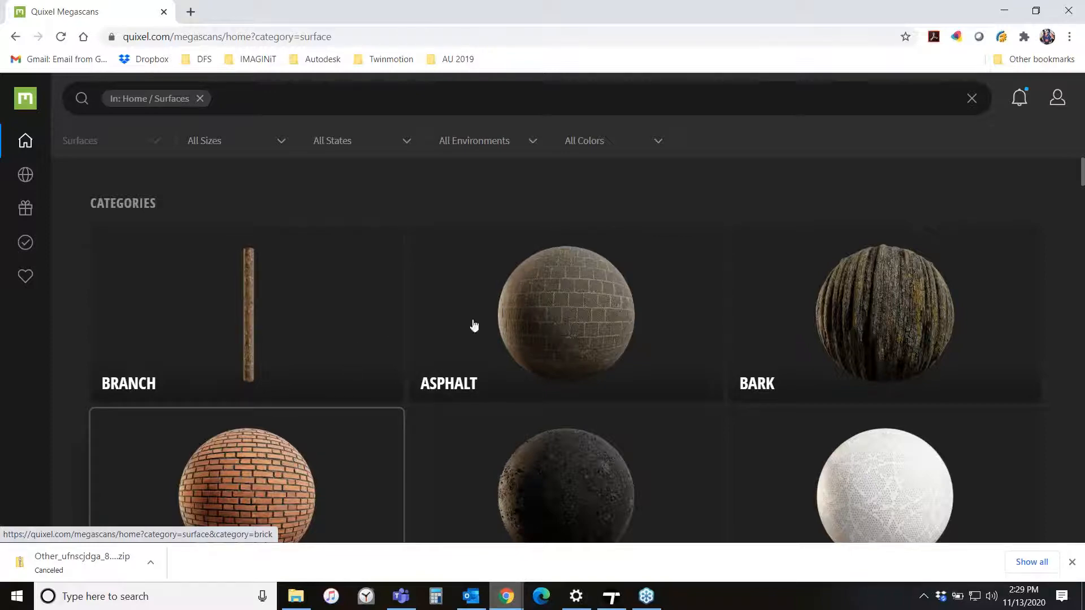
pyautogui.click(1004, 10)
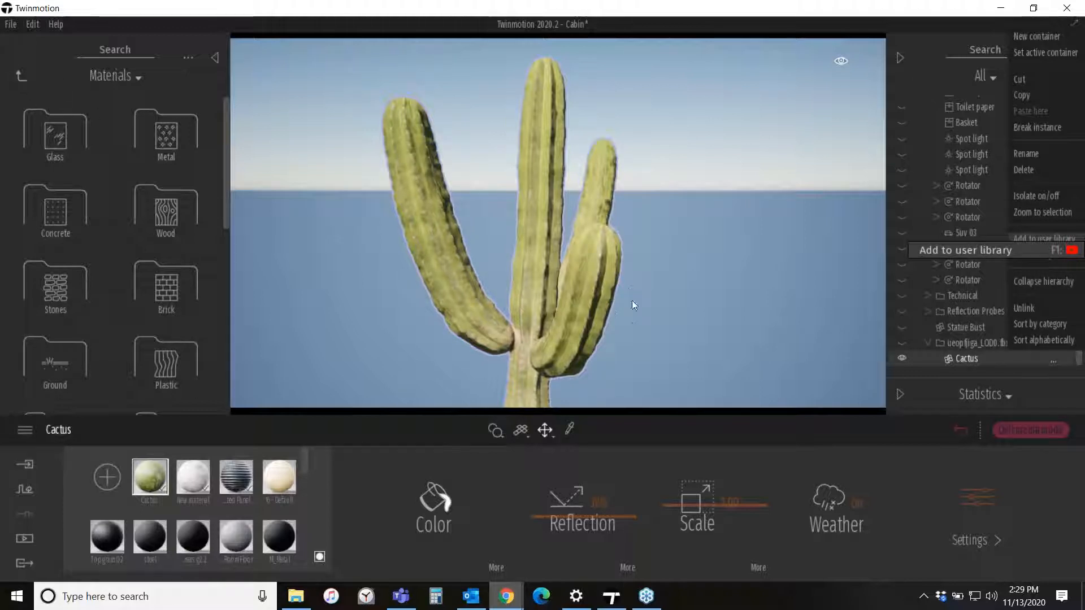
# - Move the Cactus asset from the user library root into the 3D Assets folder and open that folder
pyautogui.click(563, 144)
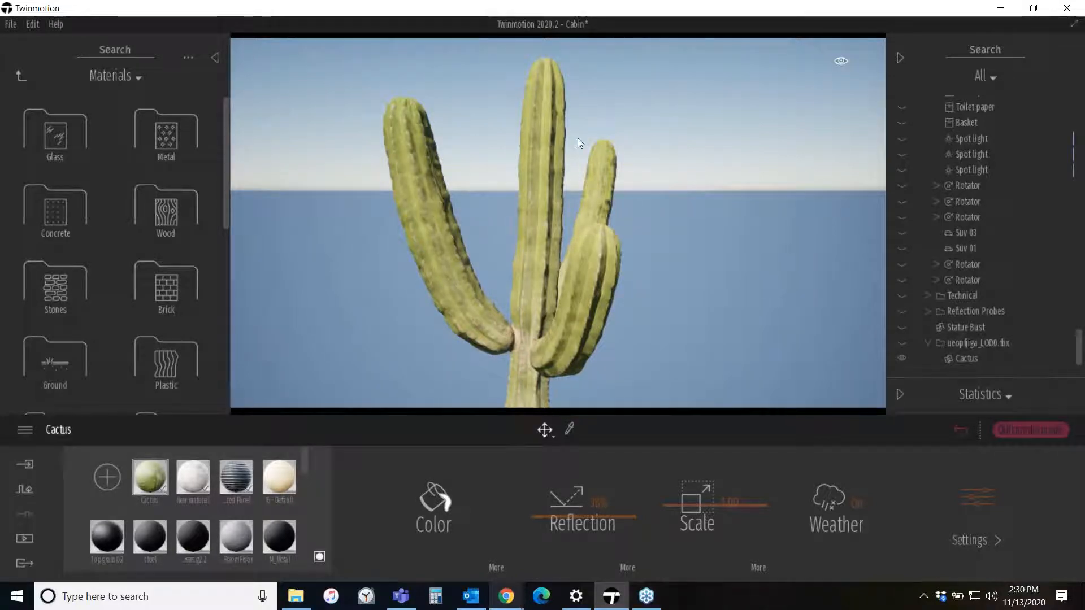
pyautogui.moveTo(679, 281); pyautogui.dragTo(763, 195, button='middle')
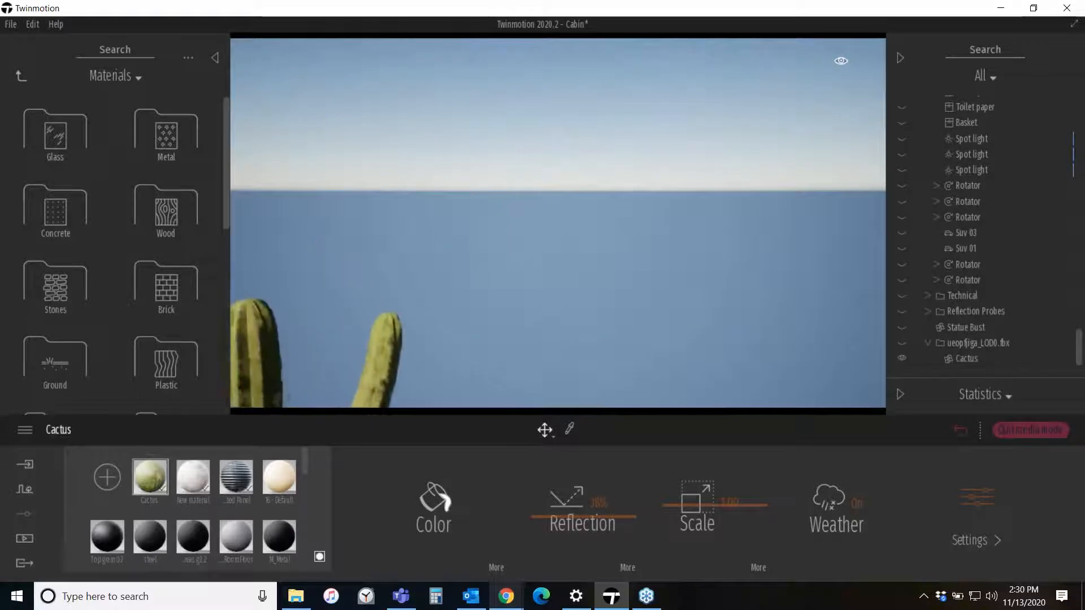
pyautogui.scroll(-5, 555, 266)
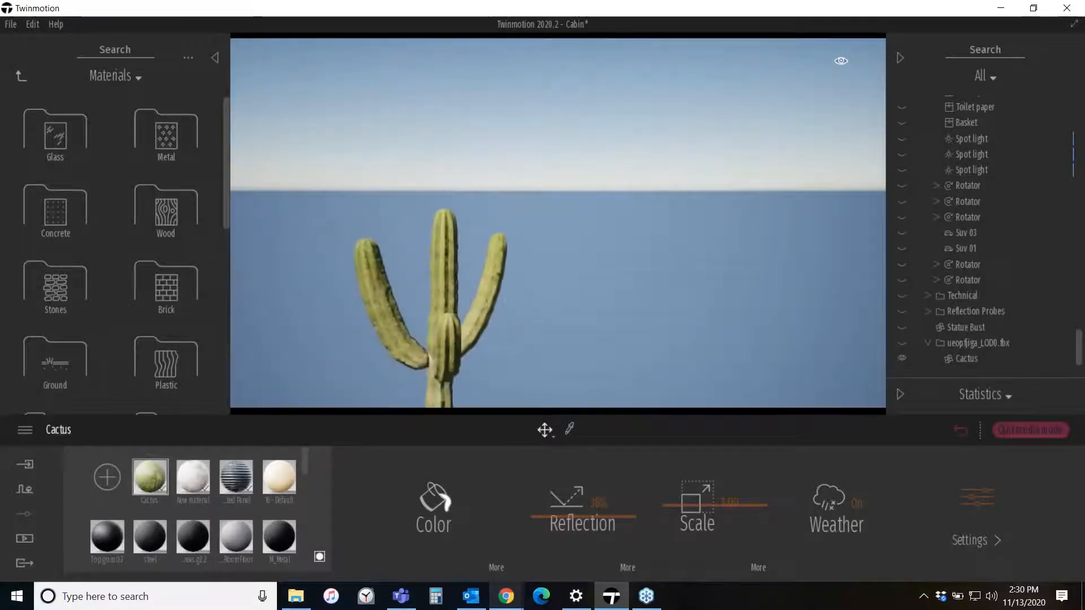
pyautogui.moveTo(555, 266); pyautogui.dragTo(627, 51, button='middle')
pyautogui.moveTo(593, 84); pyautogui.dragTo(511, 317, button='middle')
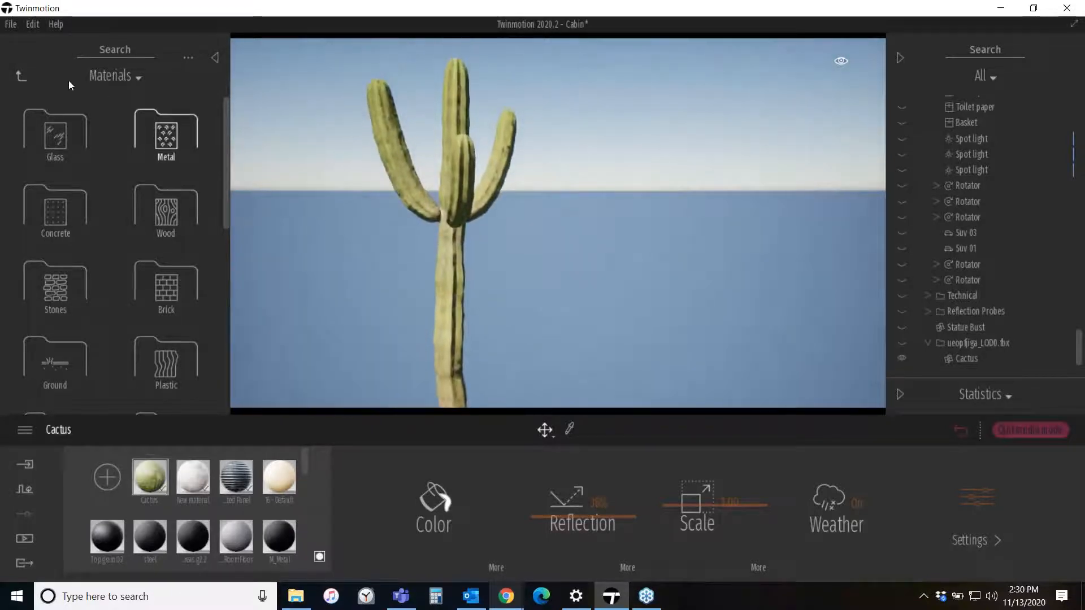
pyautogui.click(23, 76)
pyautogui.click(164, 371)
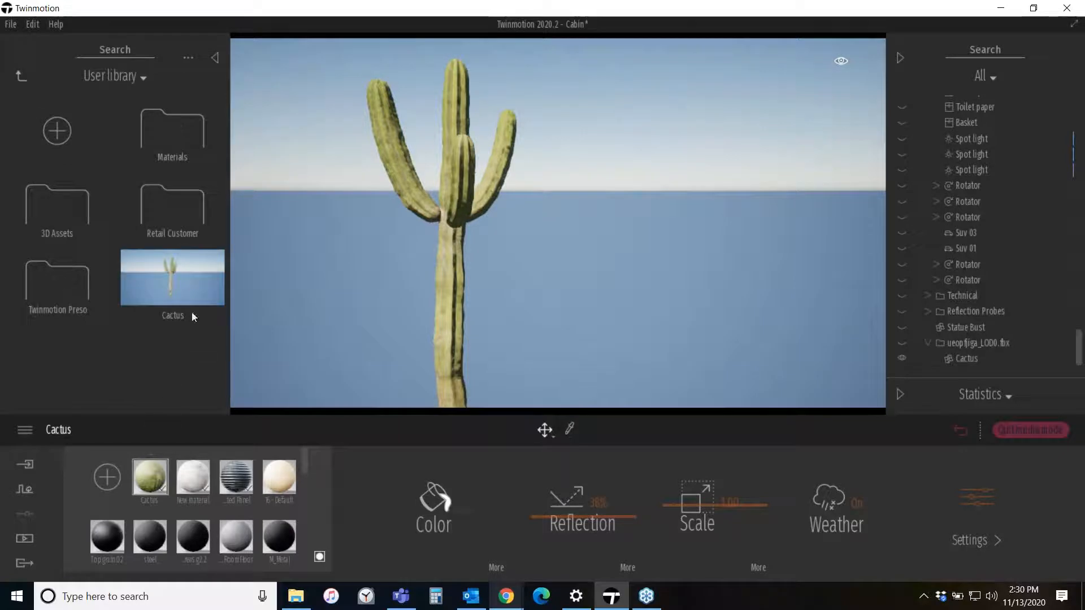
pyautogui.moveTo(174, 278); pyautogui.dragTo(77, 236)
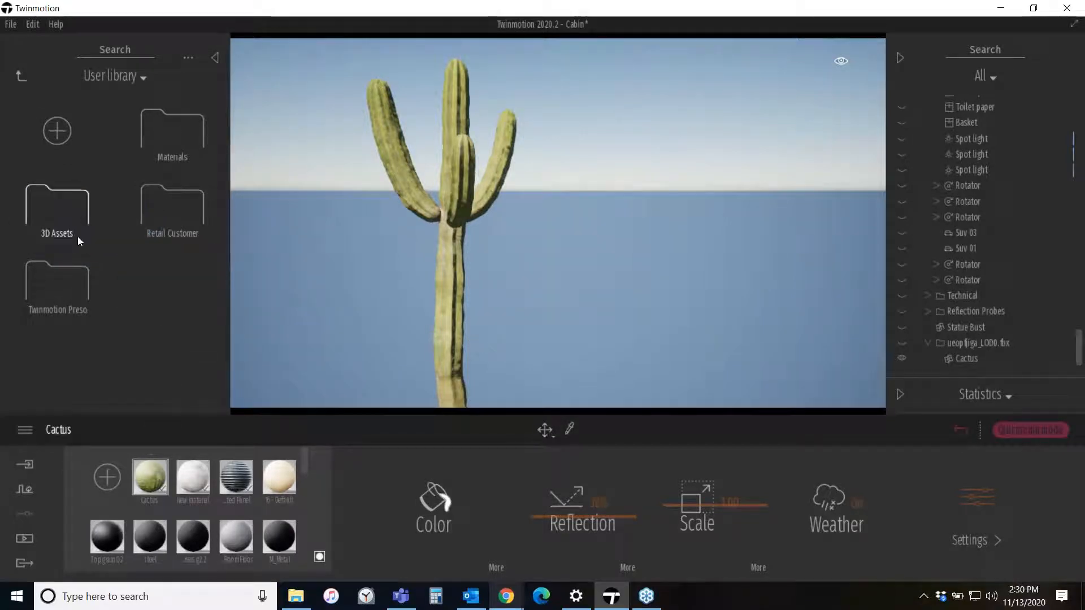
pyautogui.click(81, 203)
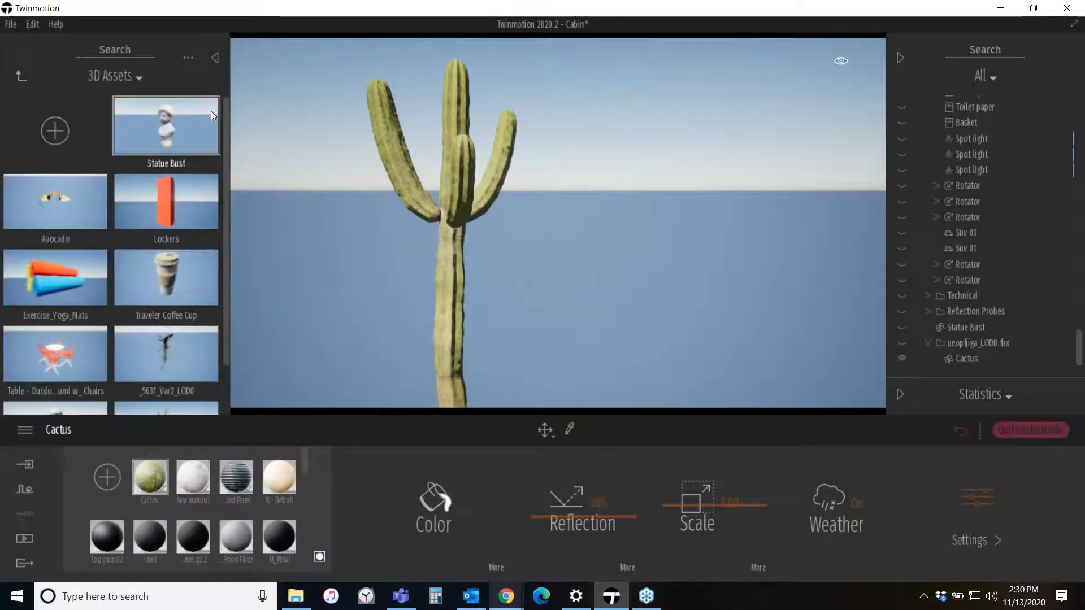
pyautogui.moveTo(228, 121); pyautogui.dragTo(225, 198)
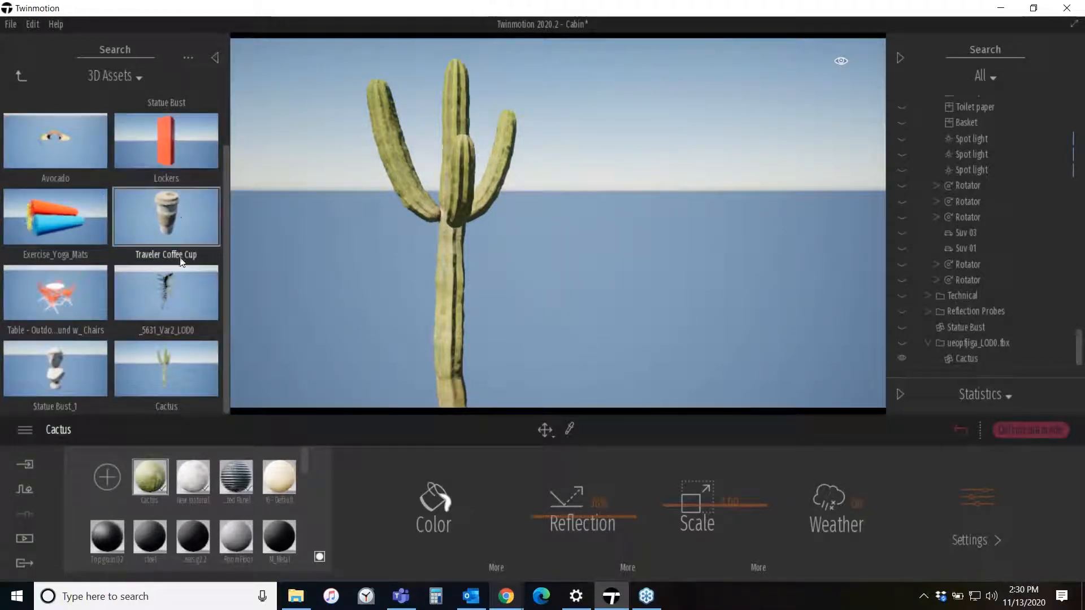
# - Place the Cactus asset from the user library's 3D Assets folder into the scene
pyautogui.moveTo(157, 371); pyautogui.dragTo(557, 275)
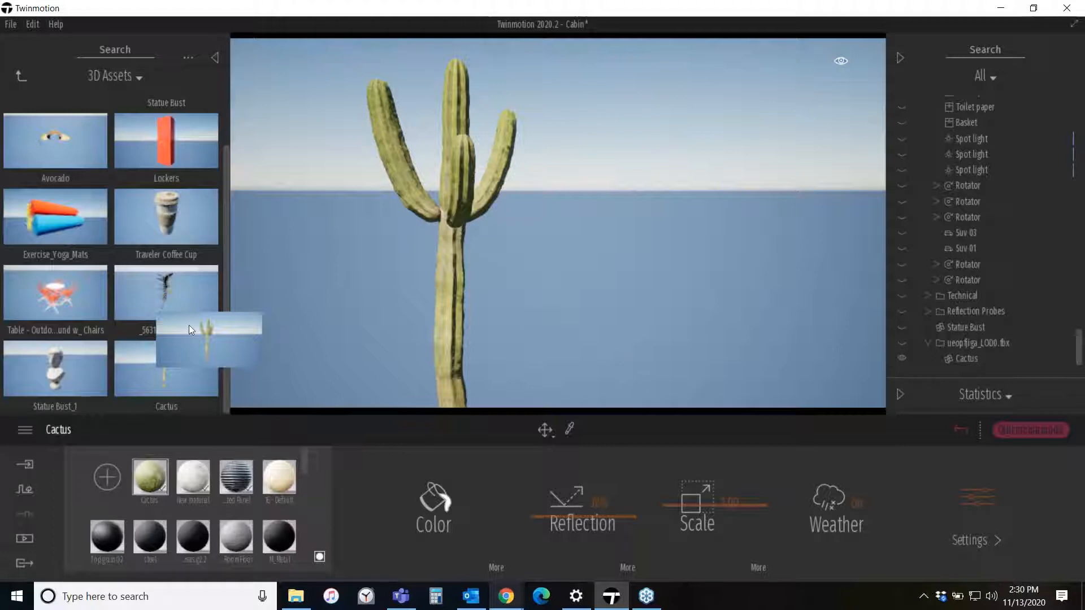
pyautogui.moveTo(241, 340); pyautogui.dragTo(643, 328)
pyautogui.moveTo(347, 347); pyautogui.dragTo(537, 345, button='middle')
pyautogui.moveTo(361, 312); pyautogui.dragTo(490, 310, button='middle')
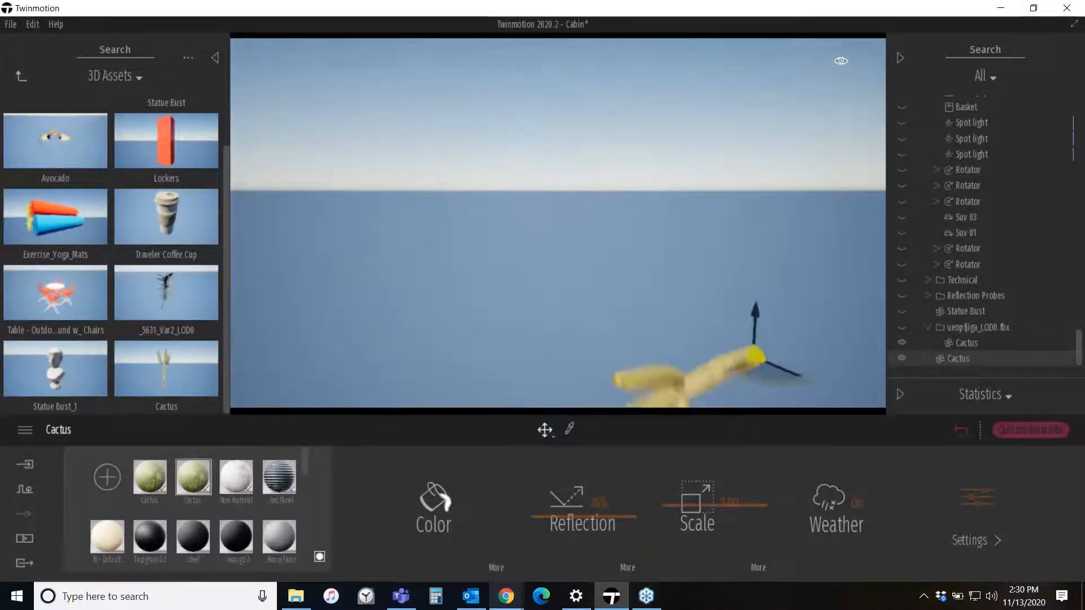
pyautogui.scroll(-3, 490, 310)
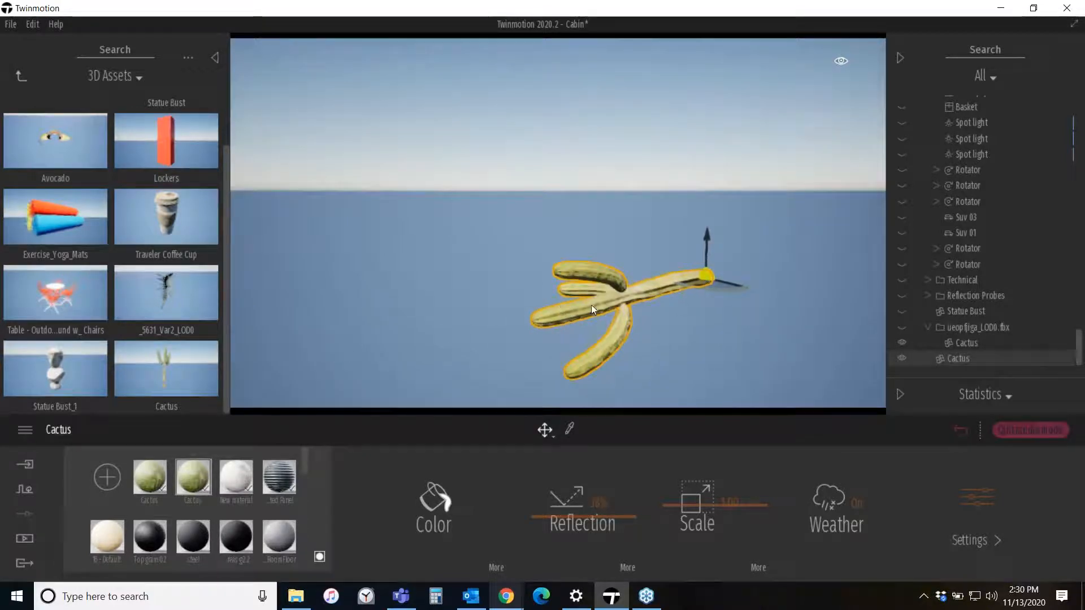
# - Open the Transform panel and set the placed cactus's rotation to X 0, Y 90 and Z 0
pyautogui.click(903, 393)
pyautogui.click(992, 228)
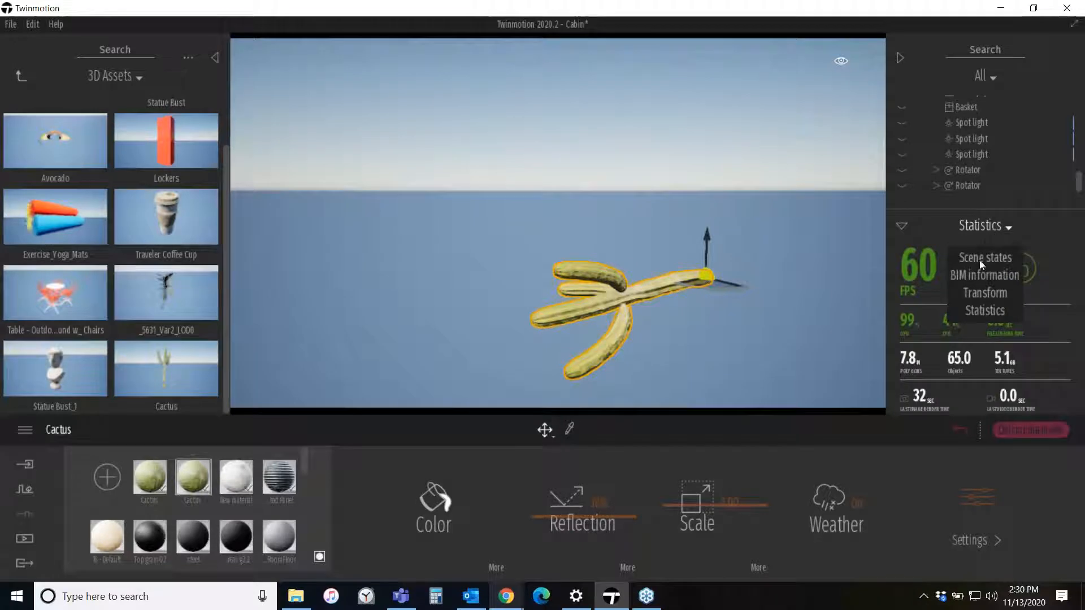
pyautogui.click(983, 292)
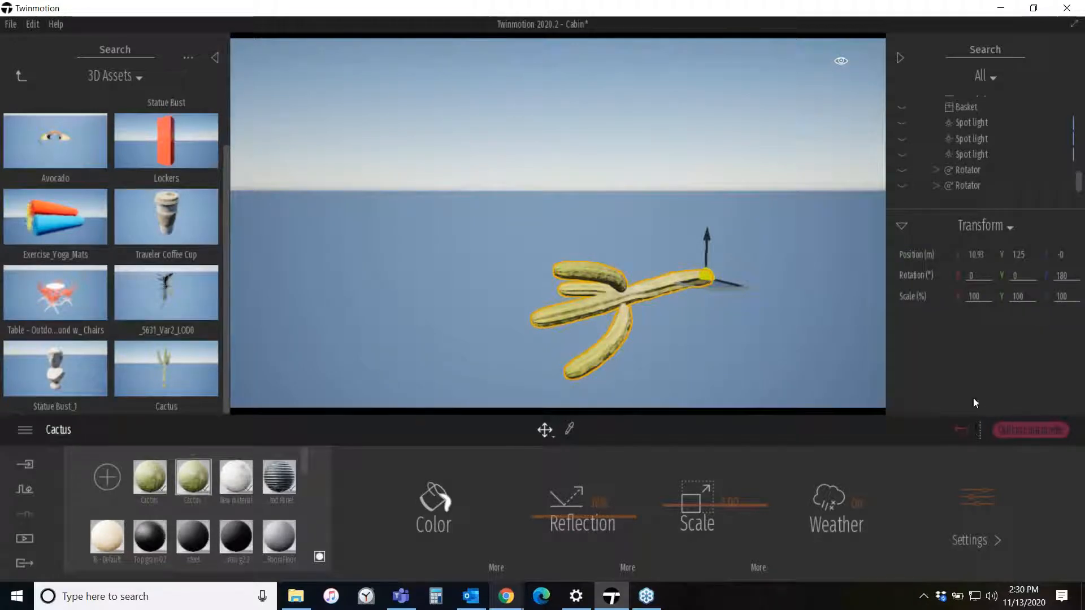
pyautogui.click(1064, 275)
pyautogui.moveTo(1068, 274); pyautogui.dragTo(1019, 278)
pyautogui.write('0')
pyautogui.press('Return')
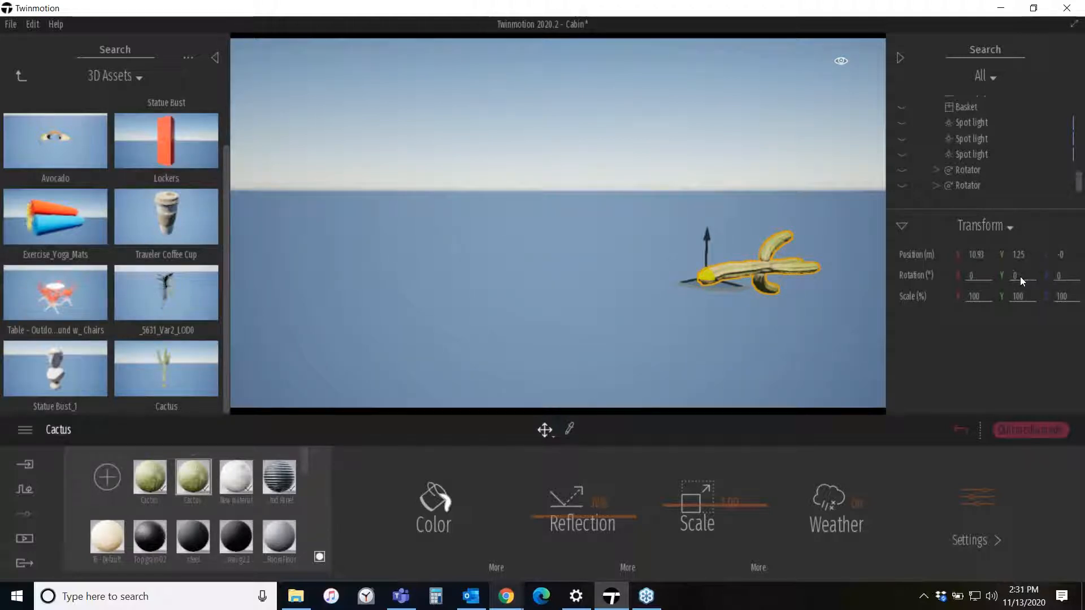
pyautogui.write('90')
pyautogui.press('Return')
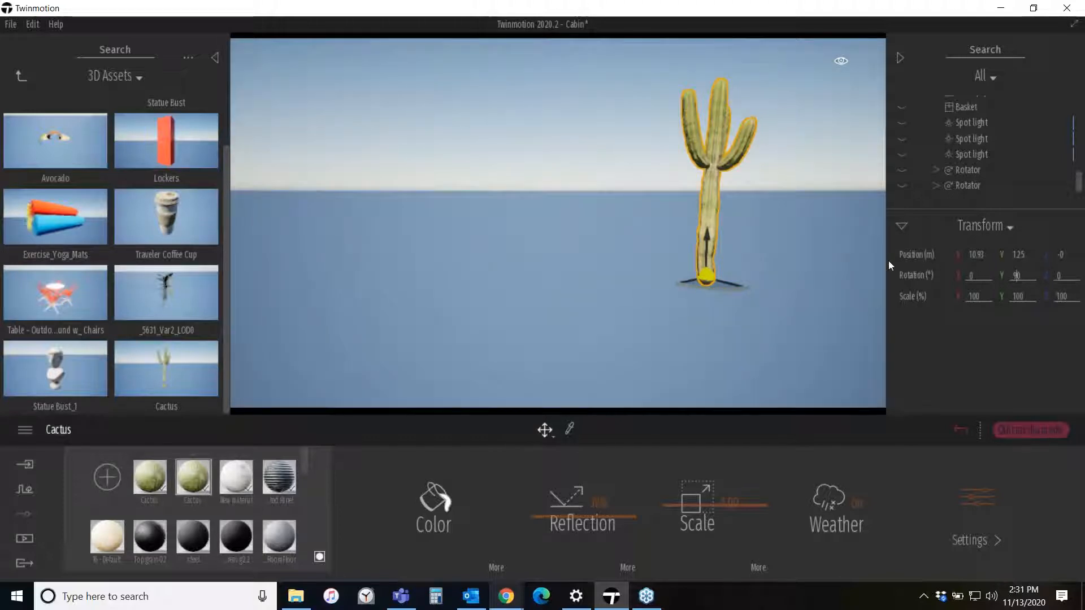
# - Select the cactus and duplicate it as instances in a row beside the original
pyautogui.click(835, 306)
pyautogui.moveTo(774, 317); pyautogui.dragTo(638, 222, button='middle')
pyautogui.scroll(5, 620, 185)
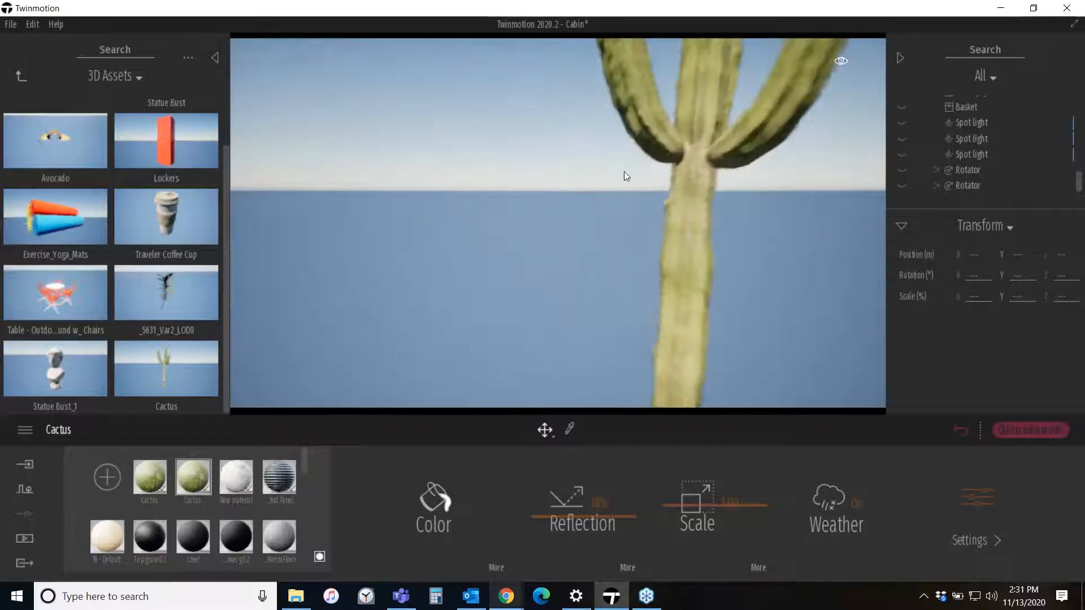
pyautogui.click(650, 145)
pyautogui.scroll(-4, 709, 297)
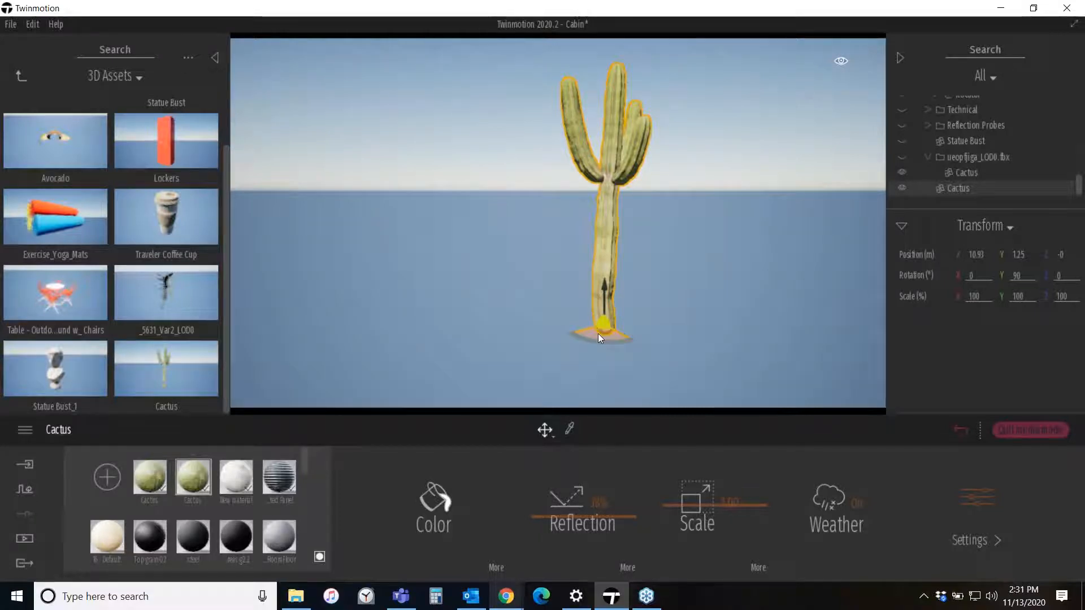
pyautogui.keyDown('alt'); pyautogui.moveTo(598, 334); pyautogui.dragTo(458, 323); pyautogui.keyUp('alt')
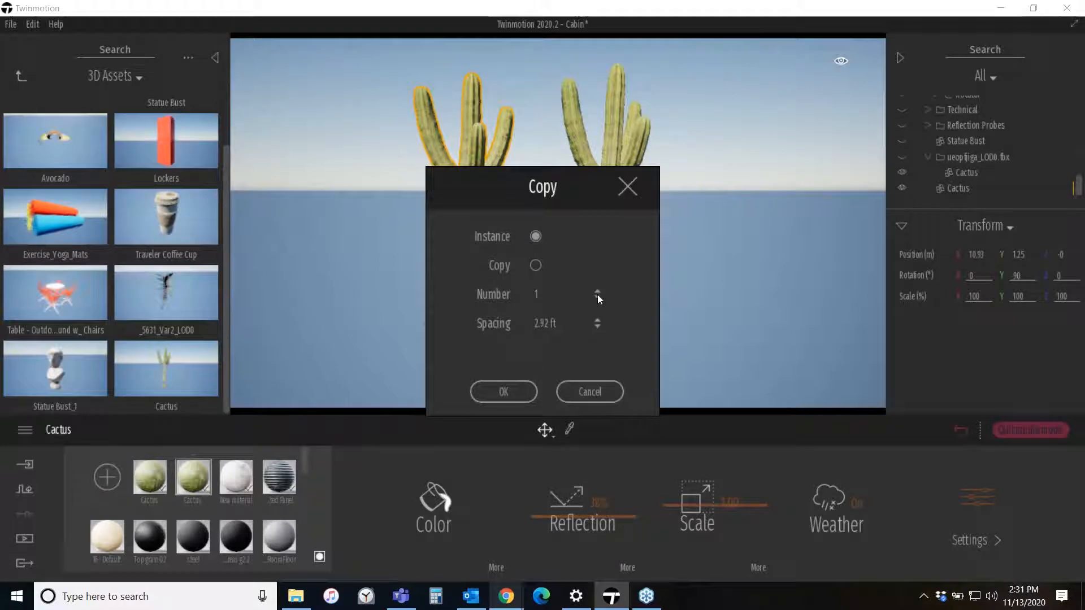
pyautogui.click(503, 391)
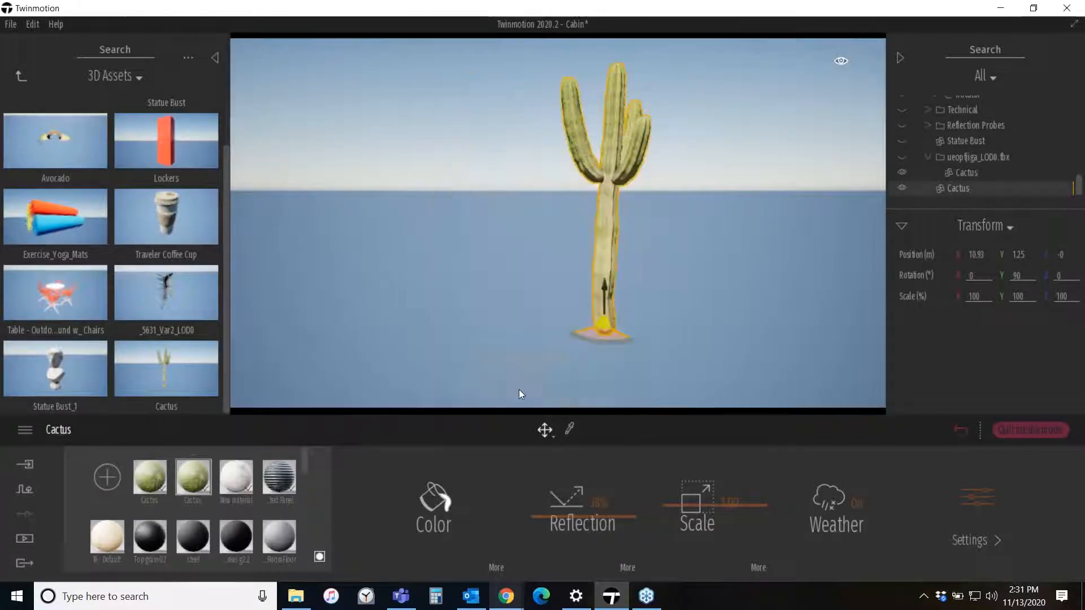
pyautogui.scroll(-6, 482, 334)
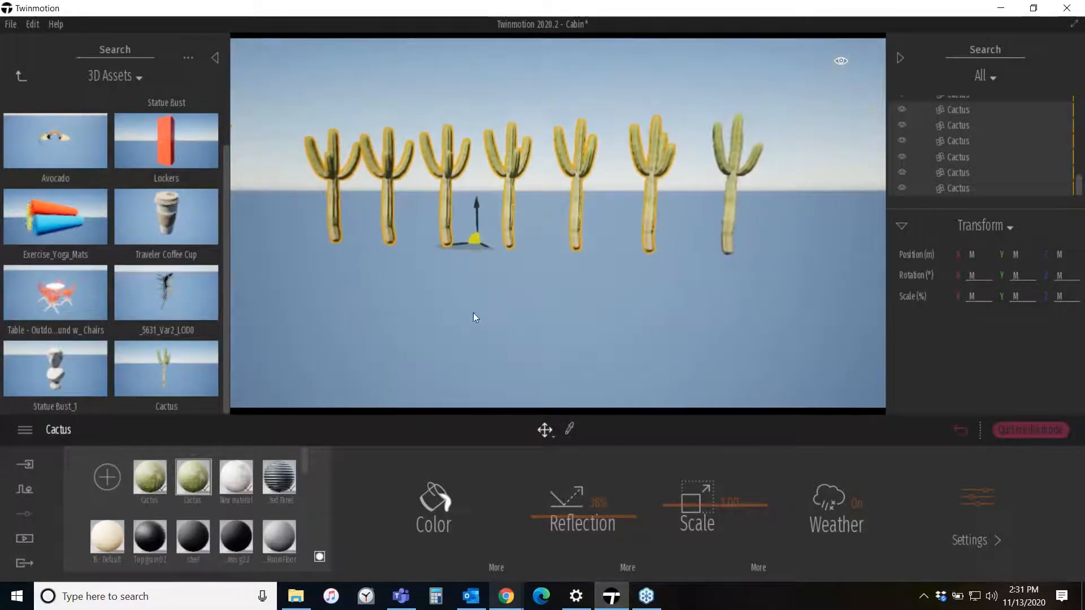
pyautogui.scroll(3, 467, 308)
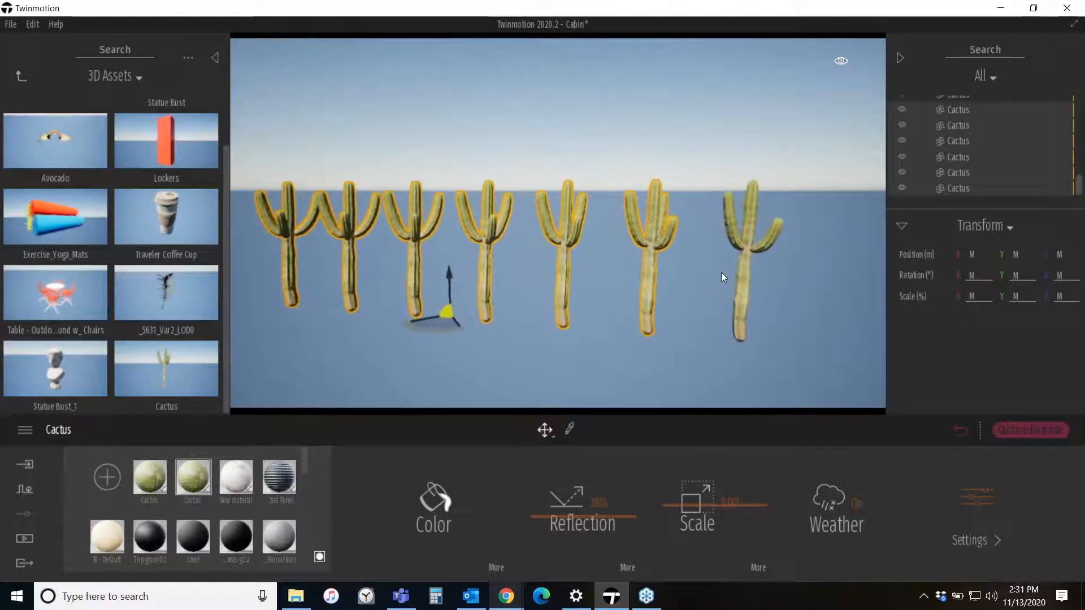
# - Select one duplicated cactus and scale it up to about 262% with the Scale gizmo
pyautogui.moveTo(445, 324)
pyautogui.mouseDown()
pyautogui.moveTo(472, 319)
pyautogui.moveTo(486, 297)
pyautogui.moveTo(455, 360)
pyautogui.moveTo(465, 264)
pyautogui.moveTo(419, 314)
pyautogui.moveTo(438, 322)
pyautogui.mouseUp()
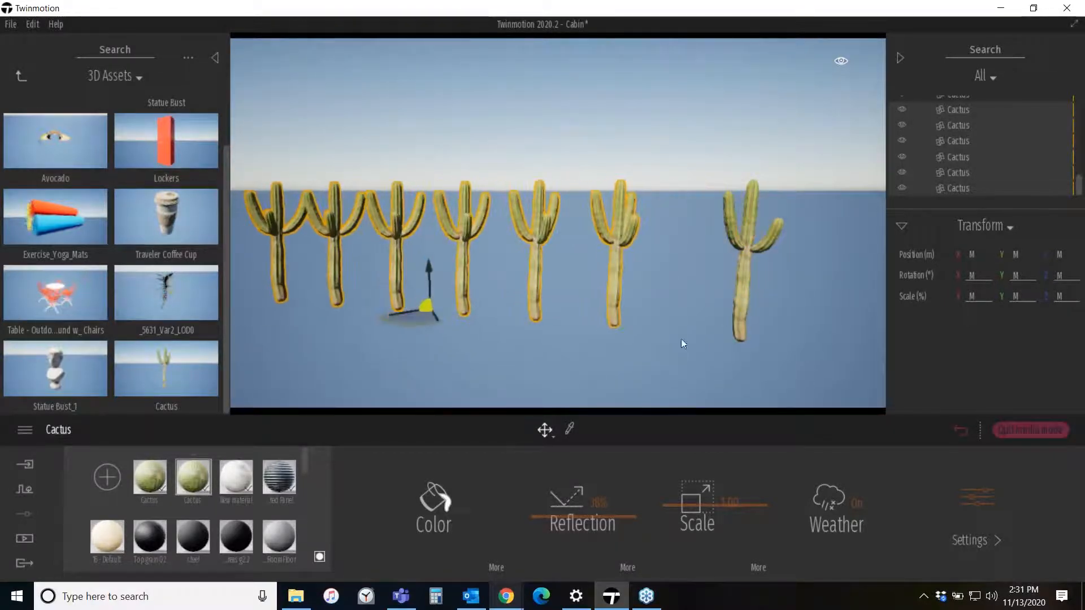
pyautogui.click(672, 283)
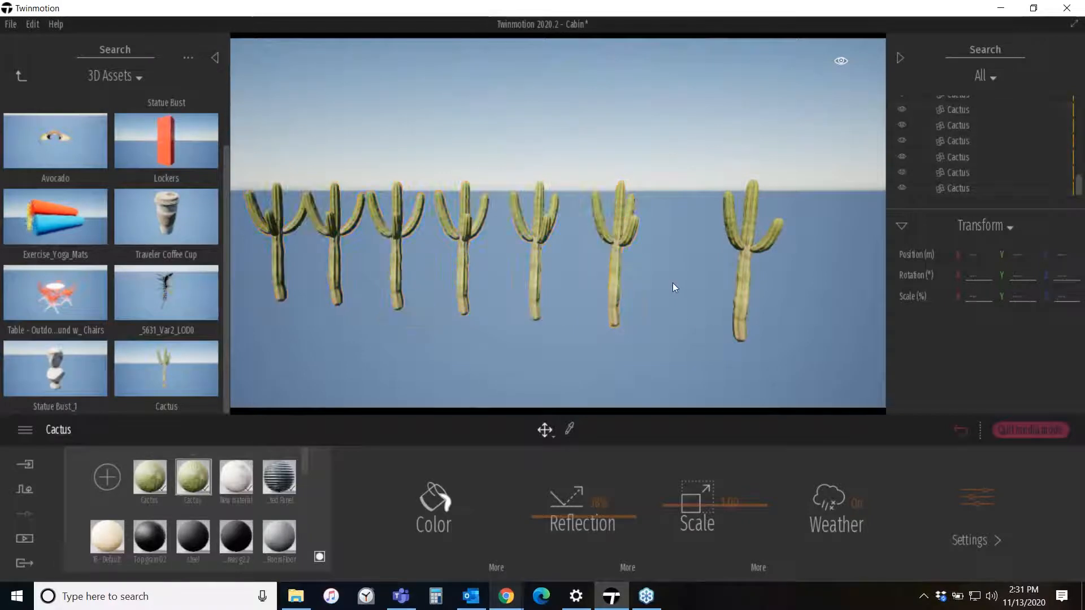
pyautogui.click(616, 234)
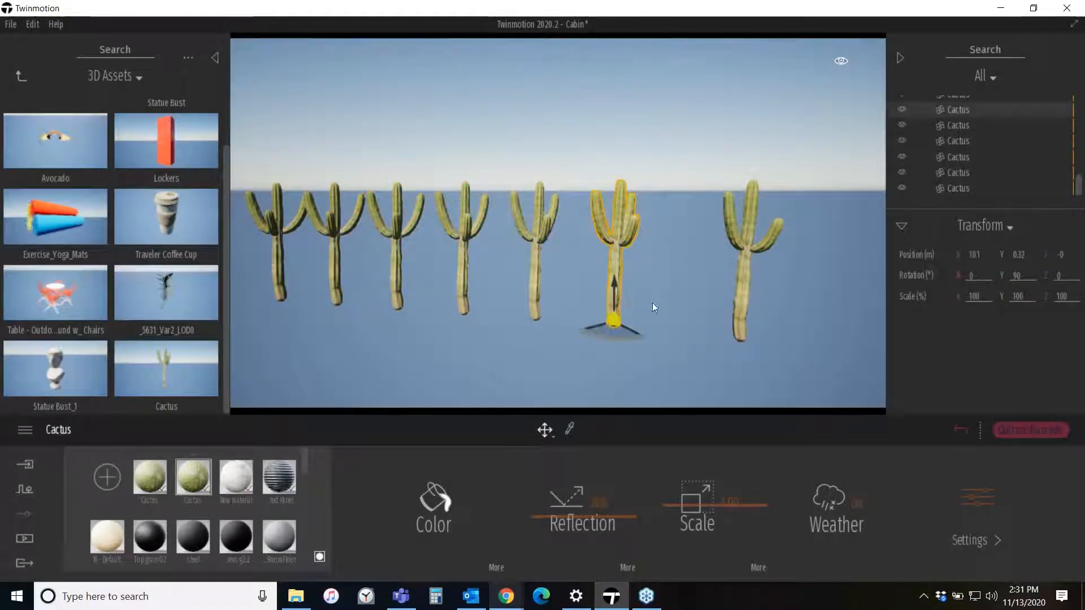
pyautogui.click(546, 432)
pyautogui.click(554, 348)
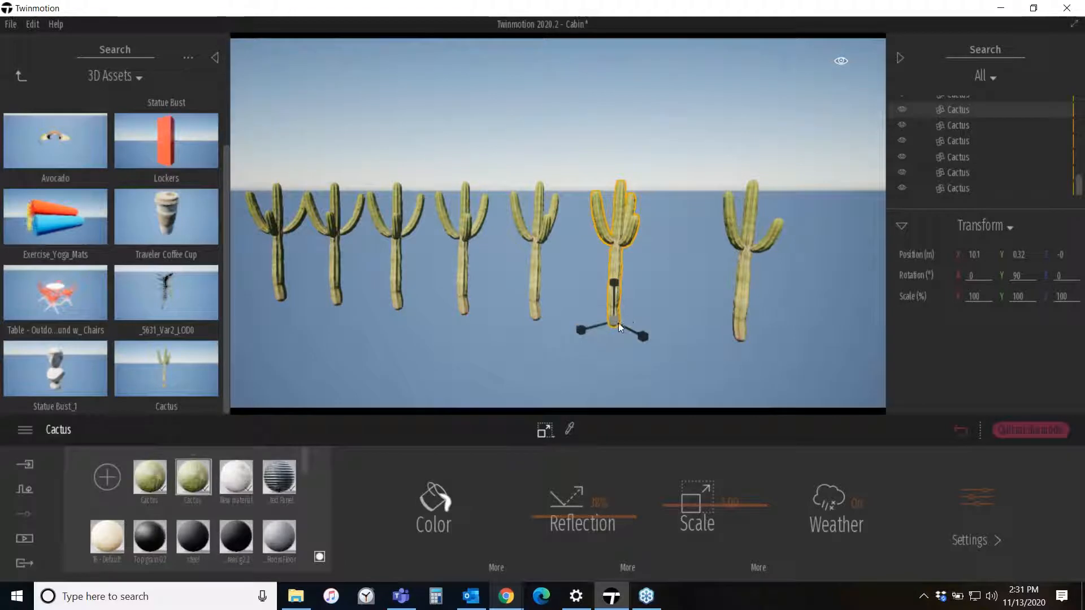
pyautogui.moveTo(618, 323); pyautogui.dragTo(635, 196)
pyautogui.moveTo(708, 235); pyautogui.dragTo(671, 184, button='right')
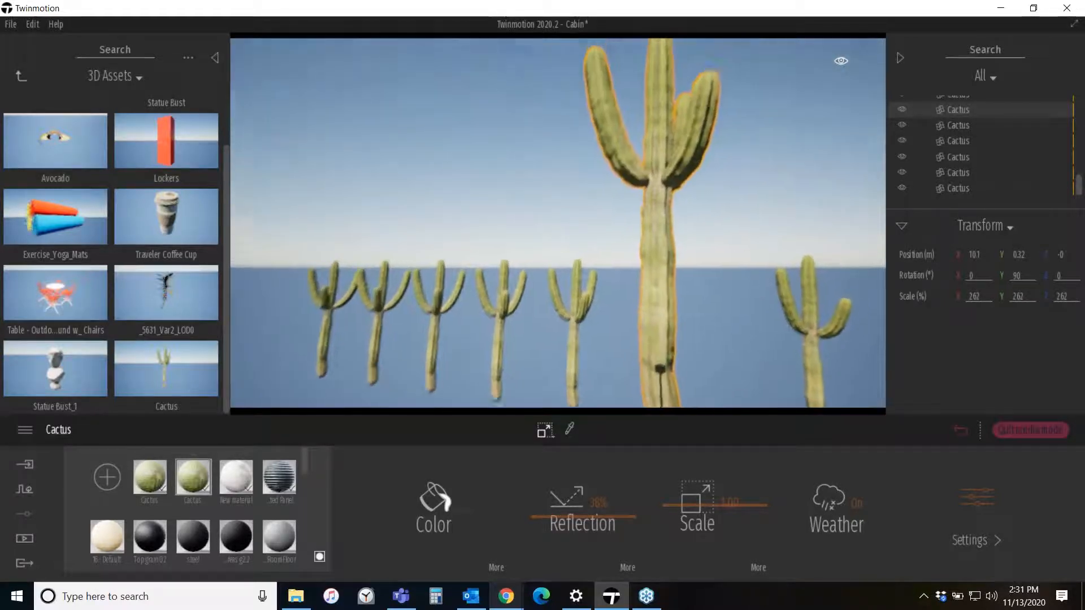
pyautogui.moveTo(656, 338); pyautogui.dragTo(646, 394, button='right')
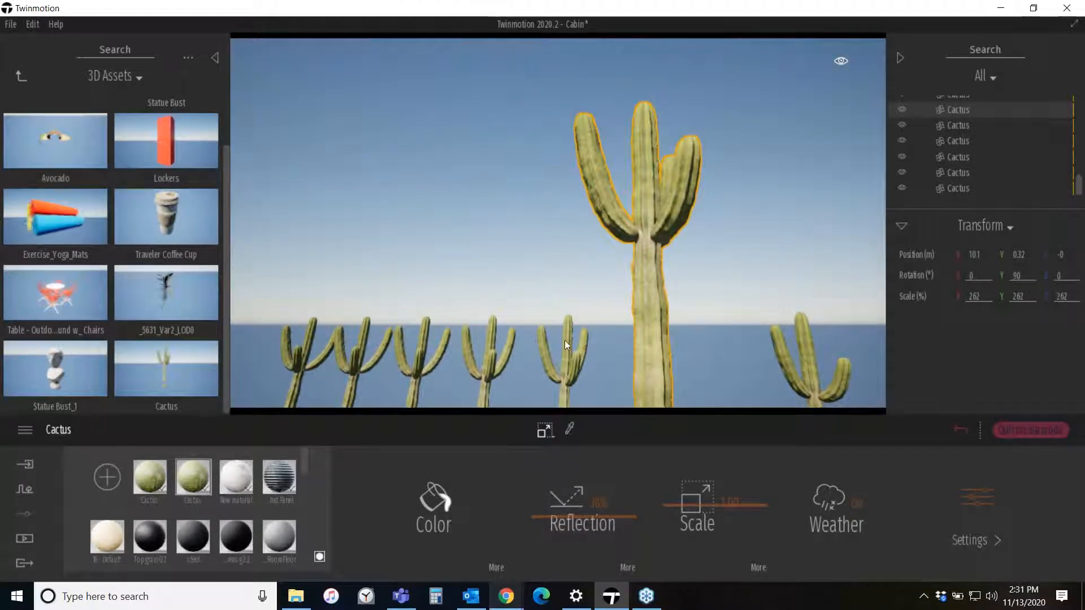
# - Turn isolation off for the selected cactus and scale it down to about 145%
pyautogui.rightClick(962, 109)
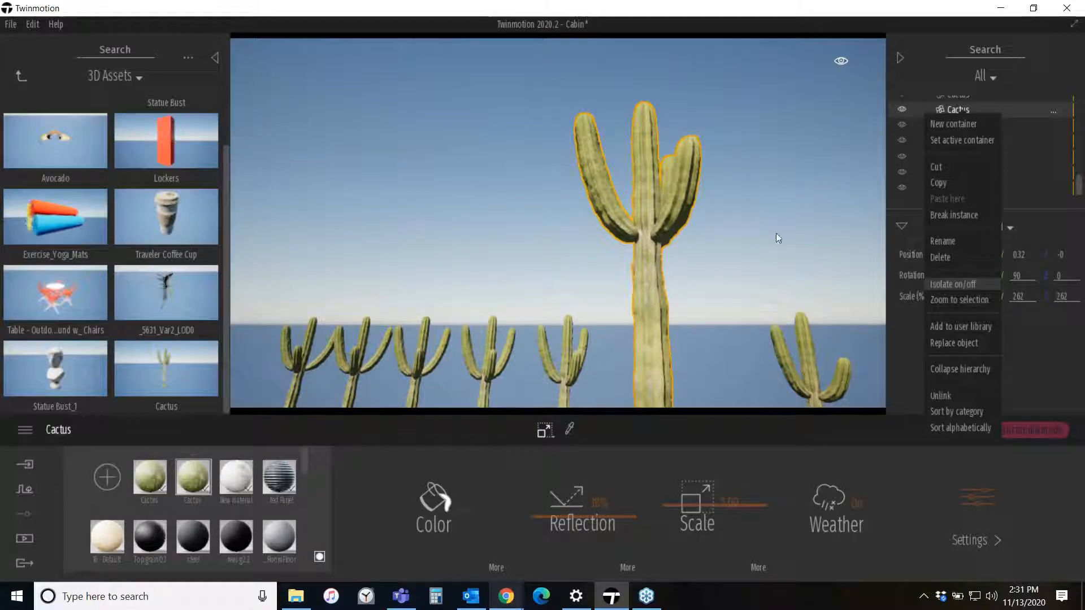
pyautogui.click(974, 283)
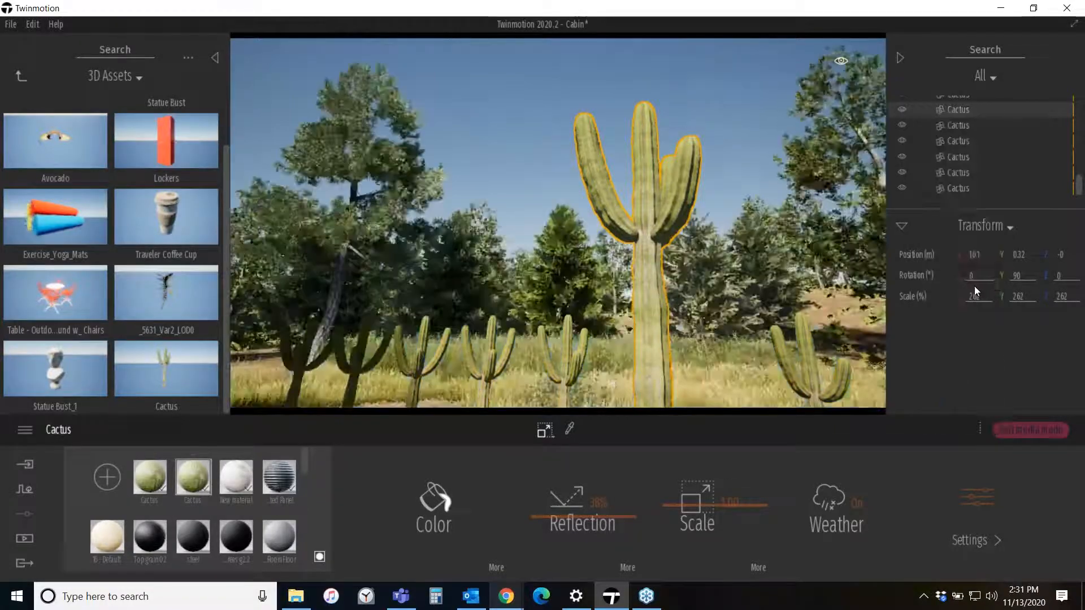
pyautogui.moveTo(681, 231); pyautogui.dragTo(667, 260, button='right')
pyautogui.click(667, 317)
pyautogui.moveTo(668, 327); pyautogui.dragTo(680, 404)
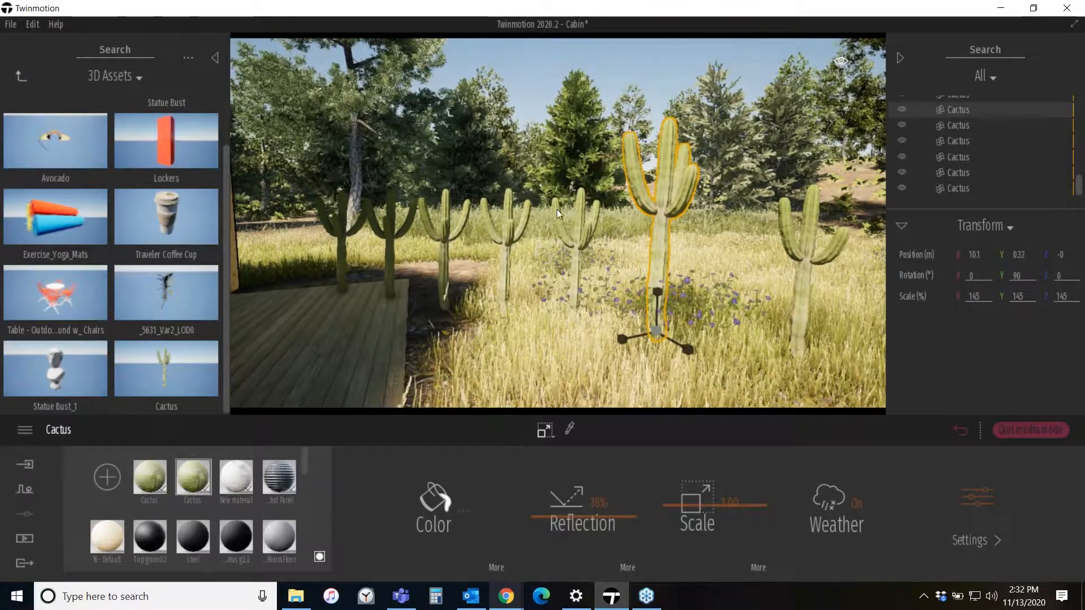
# - Delete the duplicated cacti one by one, leaving a single cactus in the scene
pyautogui.click(573, 223)
pyautogui.click(575, 272)
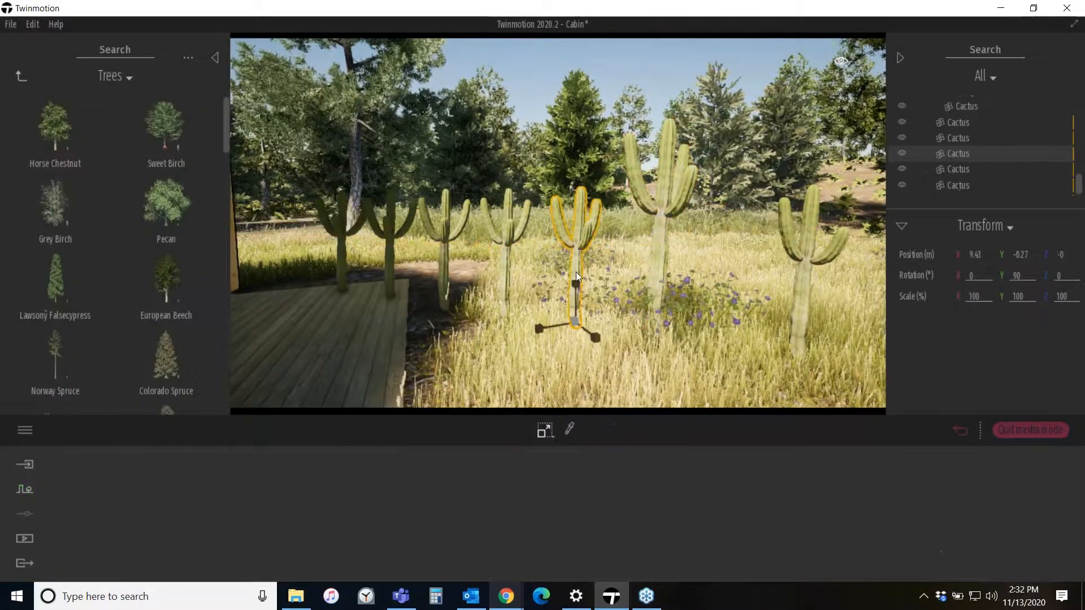
pyautogui.press('Delete')
pyautogui.click(510, 206)
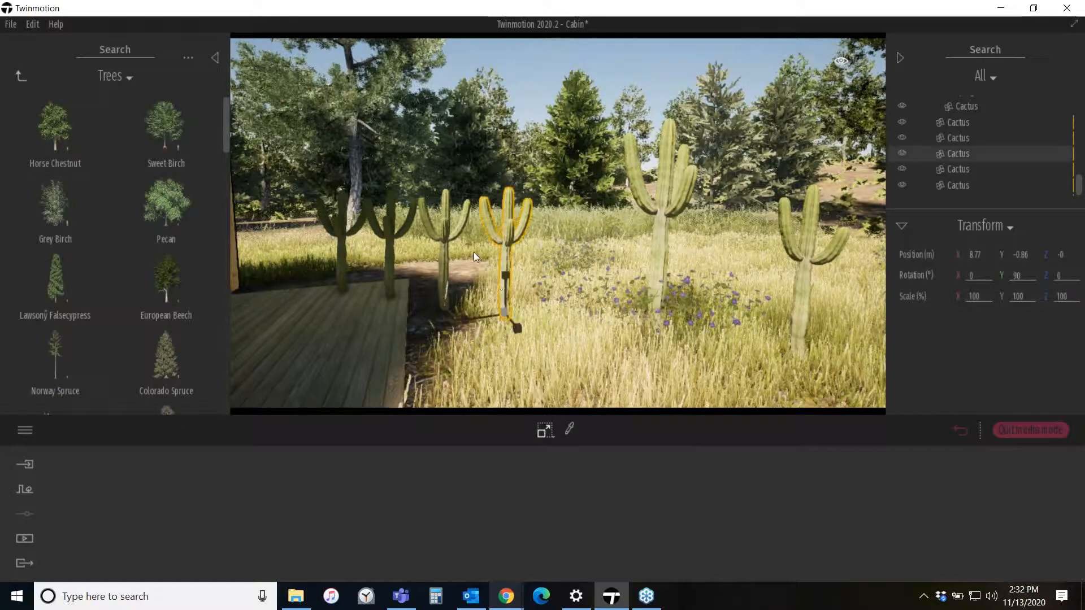
pyautogui.press('Delete')
pyautogui.click(448, 224)
pyautogui.press('Delete')
pyautogui.click(390, 223)
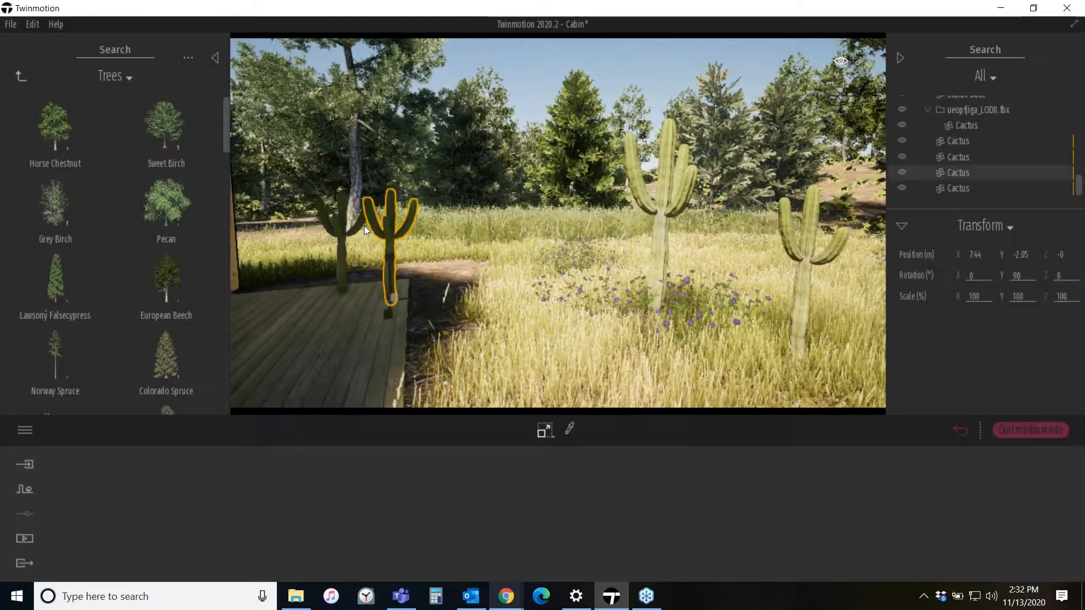
pyautogui.press('Delete')
pyautogui.click(342, 233)
pyautogui.press('Delete')
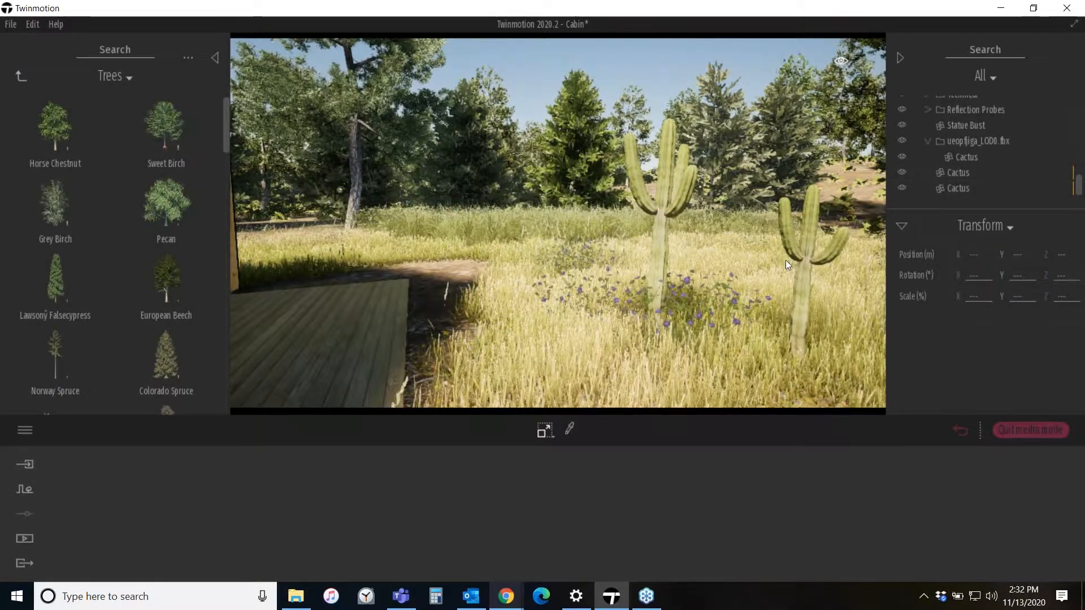
pyautogui.click(808, 265)
pyautogui.press('Delete')
pyautogui.moveTo(697, 317); pyautogui.dragTo(725, 282, button='right')
# - Start a new project without saving the current one
pyautogui.click(22, 75)
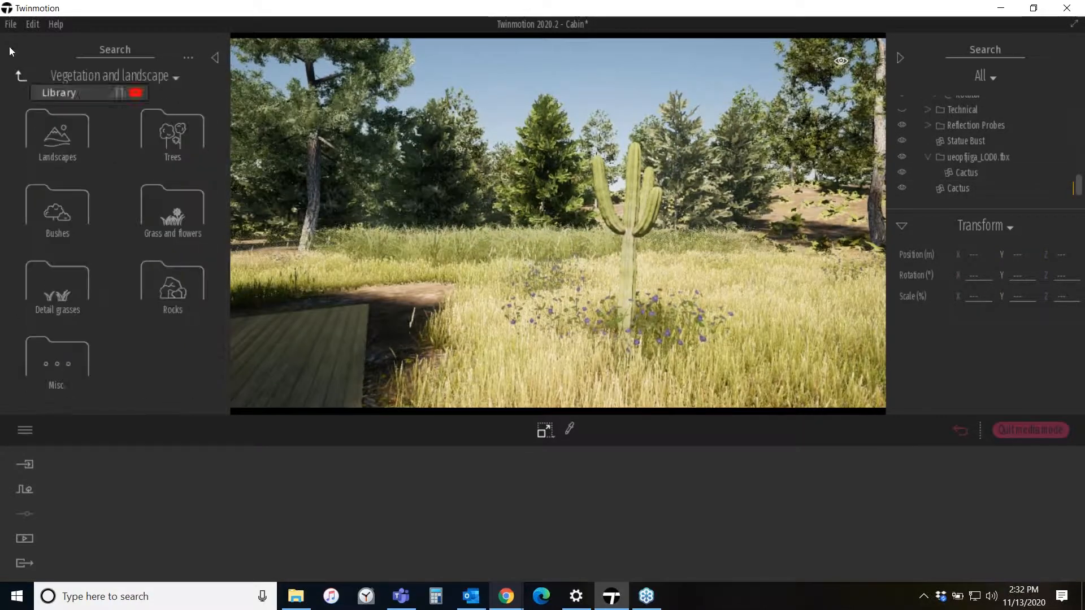
pyautogui.click(11, 25)
pyautogui.click(20, 40)
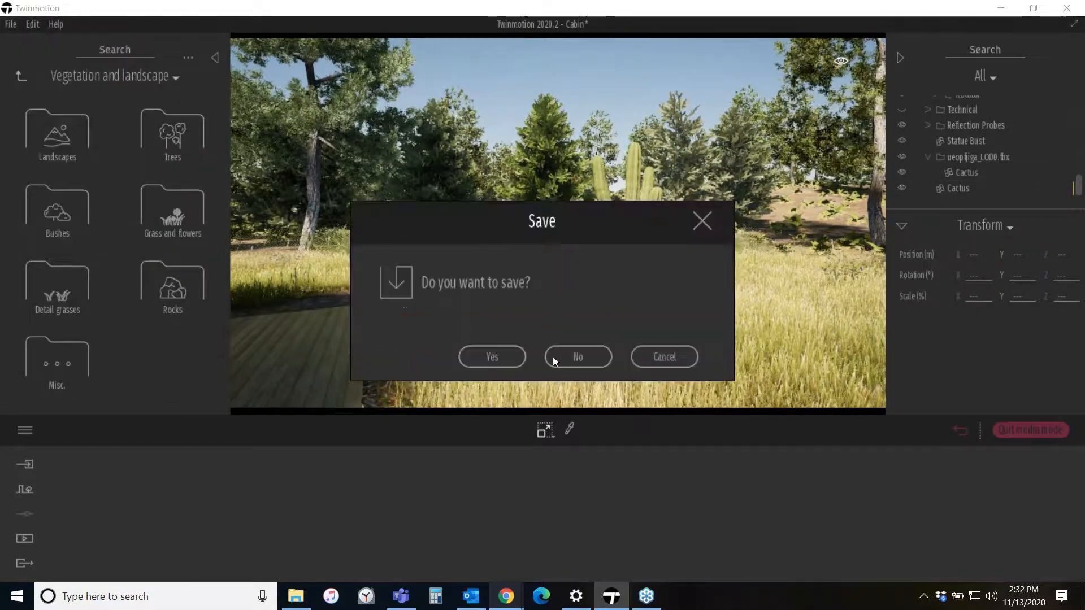
pyautogui.click(576, 357)
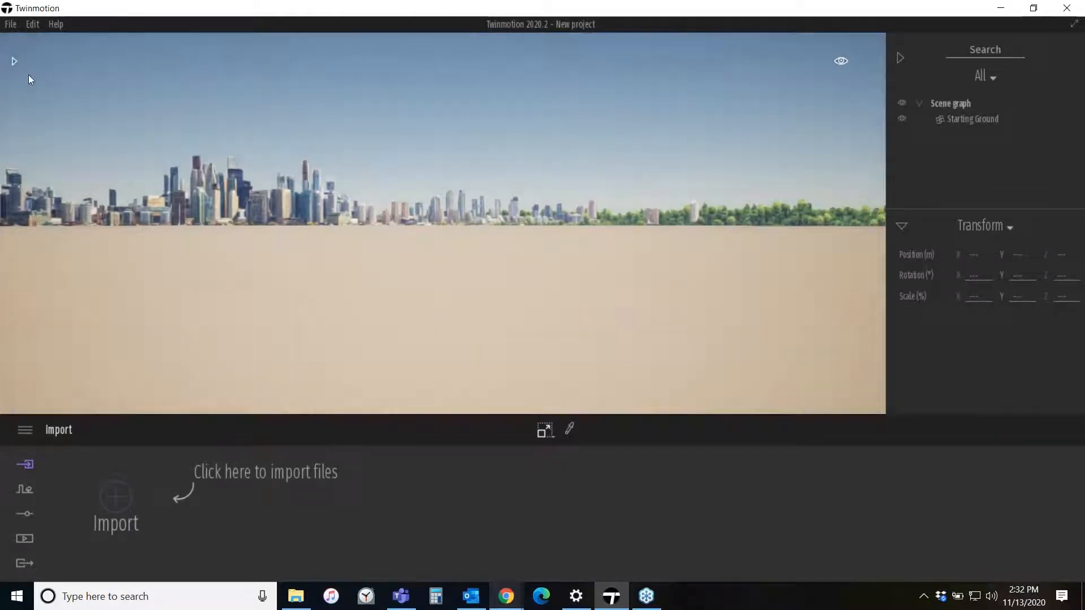
pyautogui.click(16, 61)
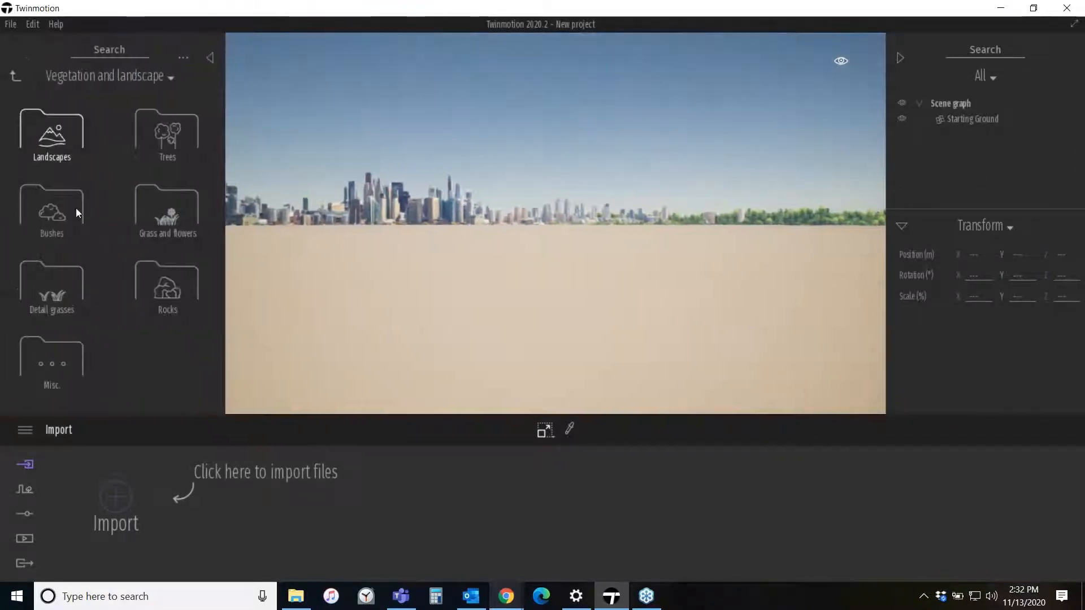
# - Place the Cactus asset from the user library's 3D Assets folder into the new project
pyautogui.click(17, 76)
pyautogui.click(179, 353)
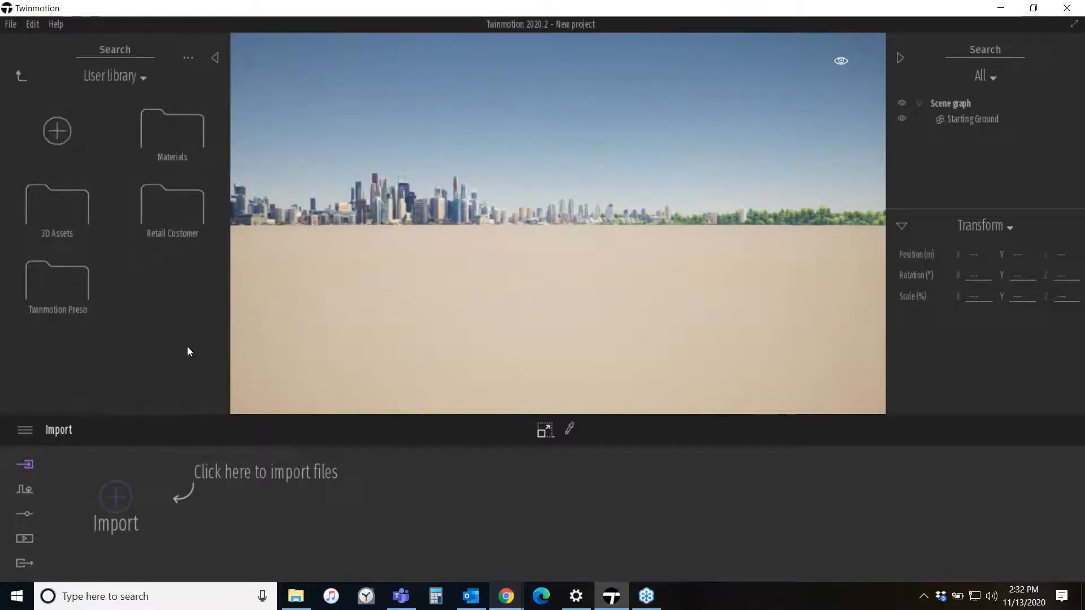
pyautogui.click(63, 203)
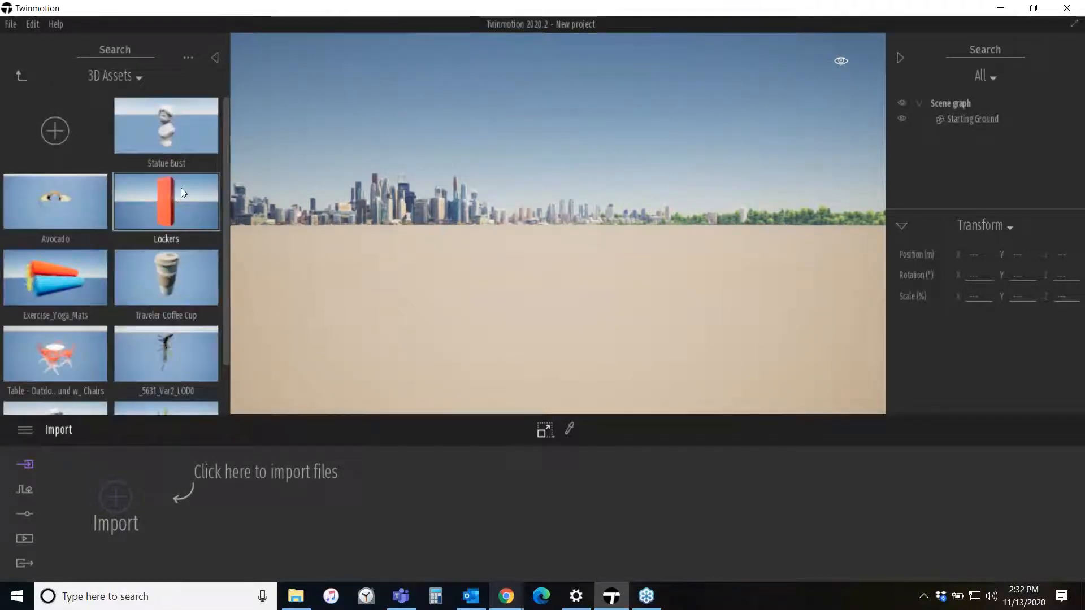
pyautogui.scroll(-2, 181, 188)
pyautogui.moveTo(163, 368); pyautogui.dragTo(479, 266)
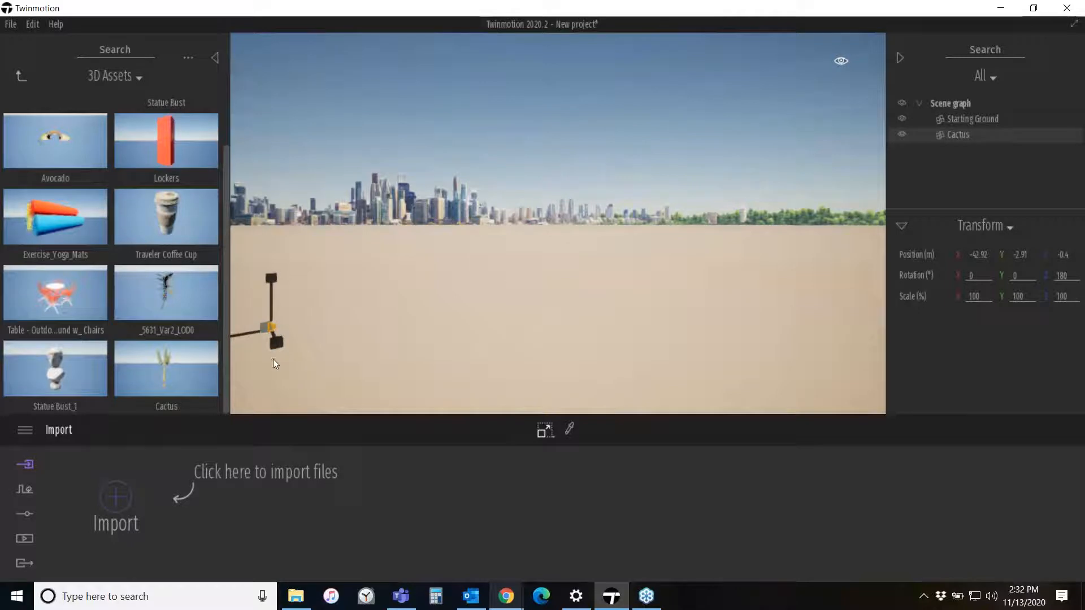
# - Focus on the cactus and rotate it 90 degrees upright with the Rotate gizmo
pyautogui.moveTo(273, 360); pyautogui.dragTo(282, 361, button='middle')
pyautogui.press('f')
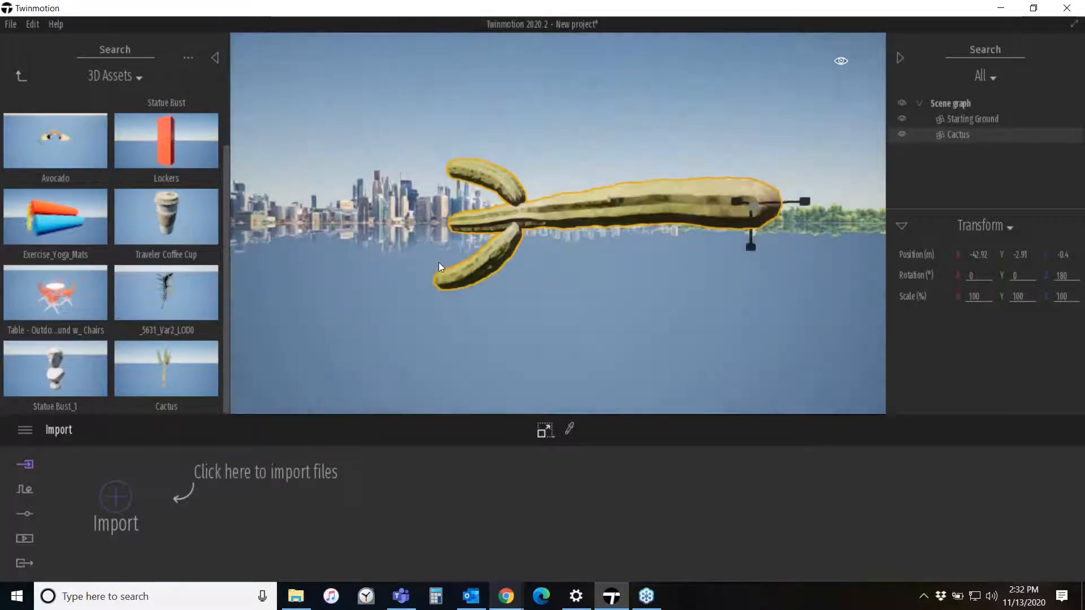
pyautogui.click(544, 431)
pyautogui.click(545, 375)
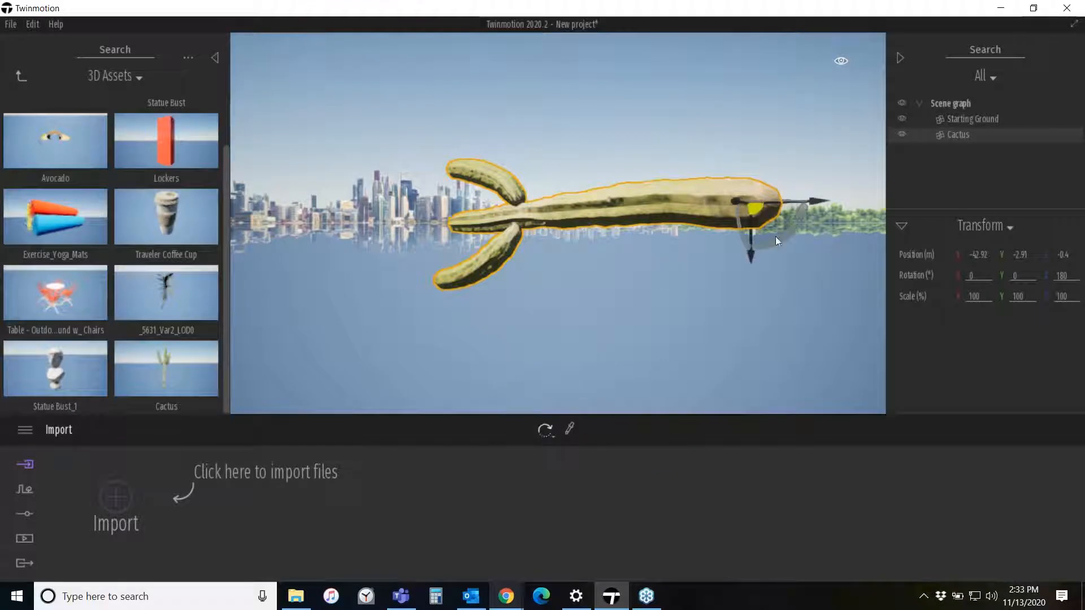
pyautogui.moveTo(796, 228); pyautogui.dragTo(797, 228)
pyautogui.write('90')
pyautogui.press('Return')
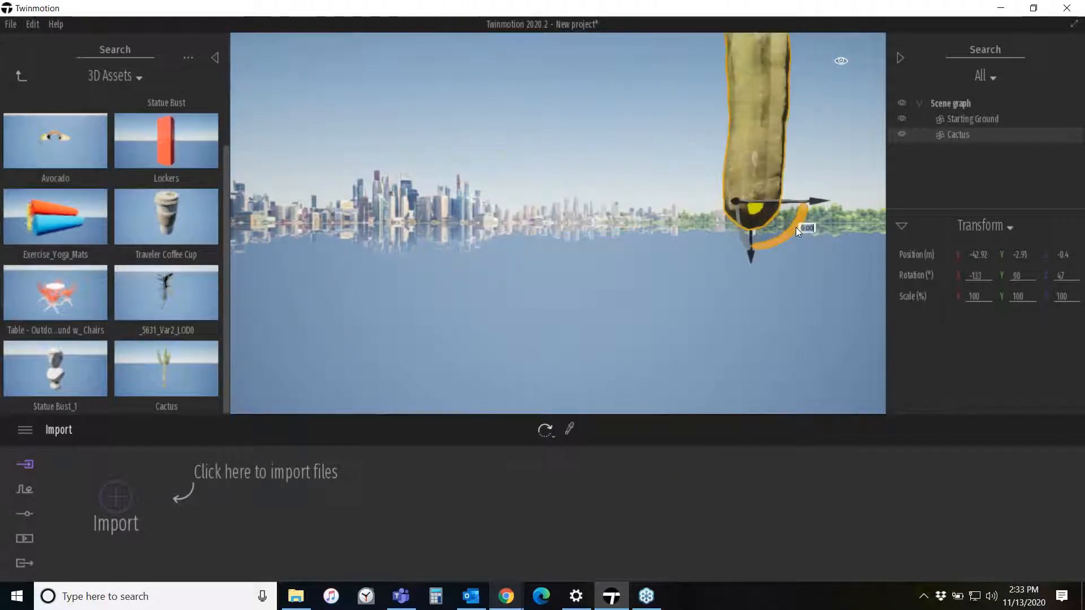
pyautogui.moveTo(794, 234)
pyautogui.mouseDown(button='middle')
pyautogui.moveTo(706, 320)
pyautogui.moveTo(820, 299)
pyautogui.moveTo(814, 248)
pyautogui.moveTo(775, 238)
pyautogui.mouseUp(button='middle')
pyautogui.scroll(-3, 639, 310)
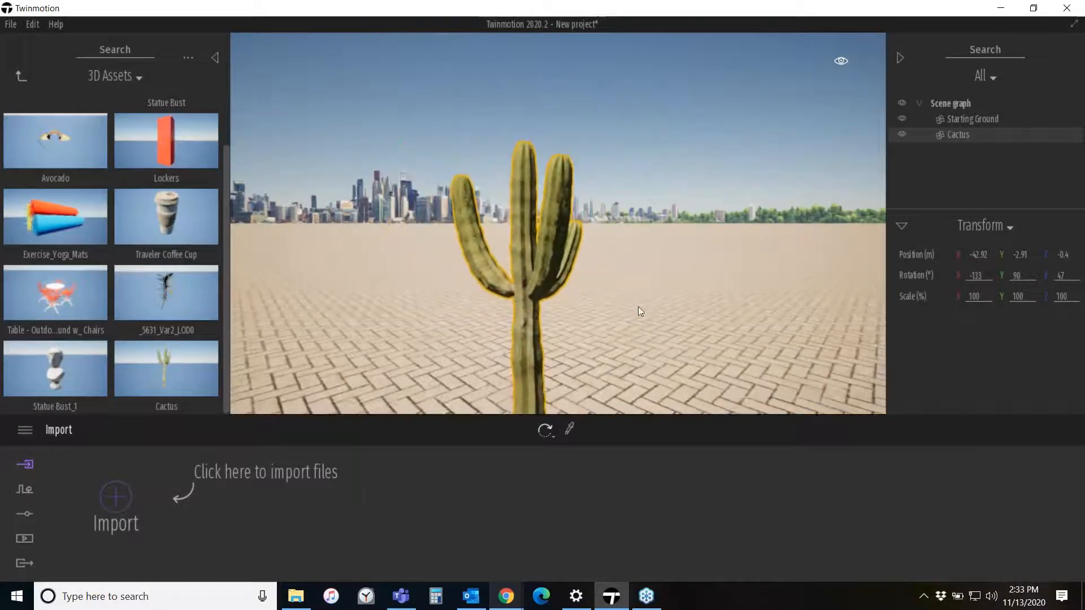
# - Adjust the cactus's rotation slightly with the Rotate gizmo
pyautogui.moveTo(639, 310); pyautogui.dragTo(557, 257, button='middle')
pyautogui.scroll(-3, 639, 310)
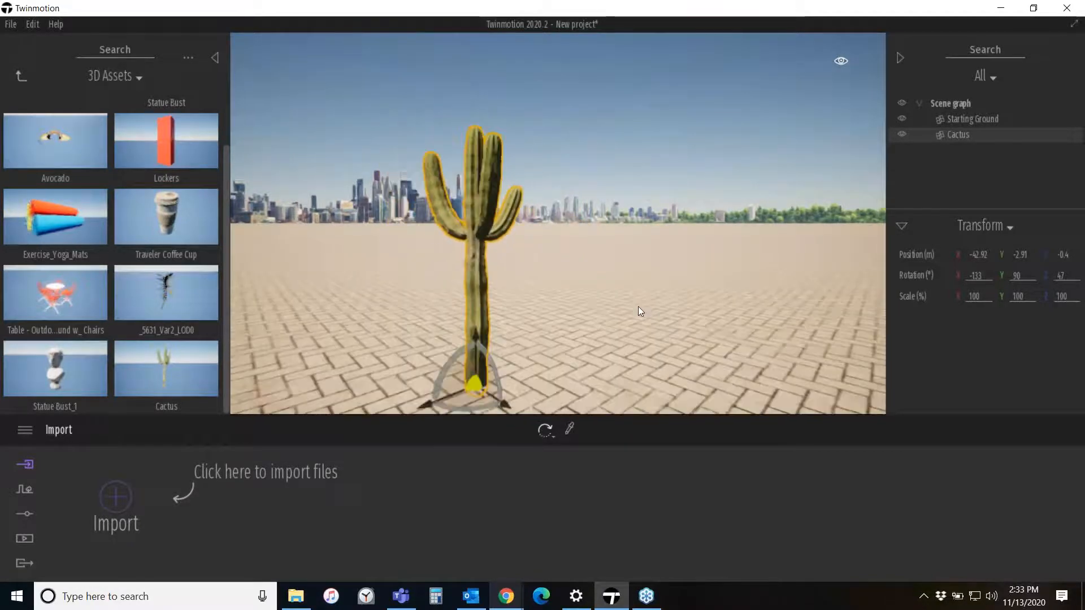
pyautogui.moveTo(639, 310); pyautogui.dragTo(552, 317, button='middle')
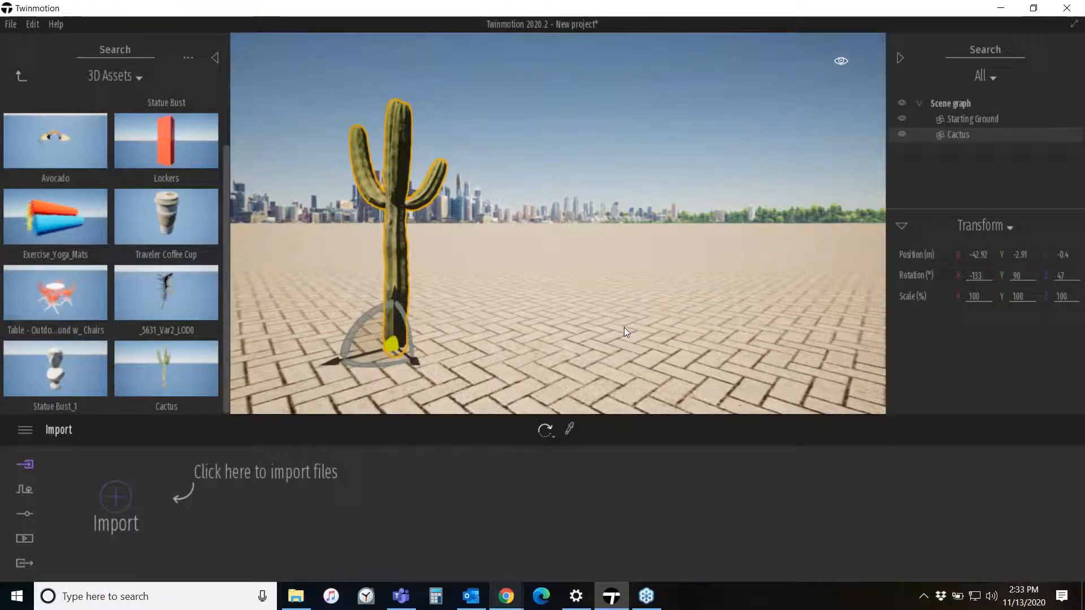
pyautogui.moveTo(373, 362)
pyautogui.moveTo(370, 363); pyautogui.dragTo(397, 363)
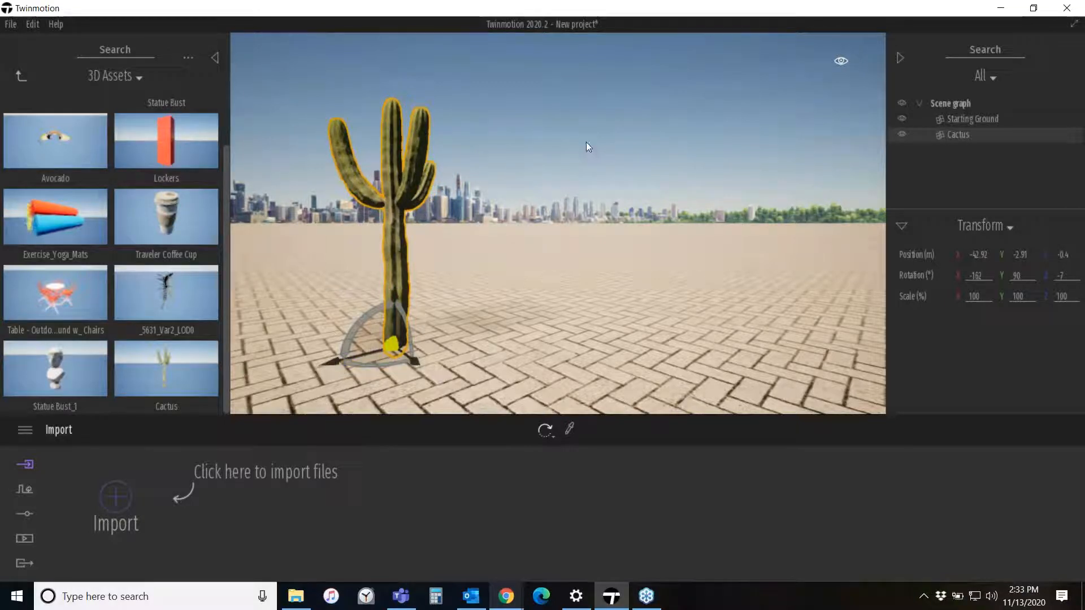
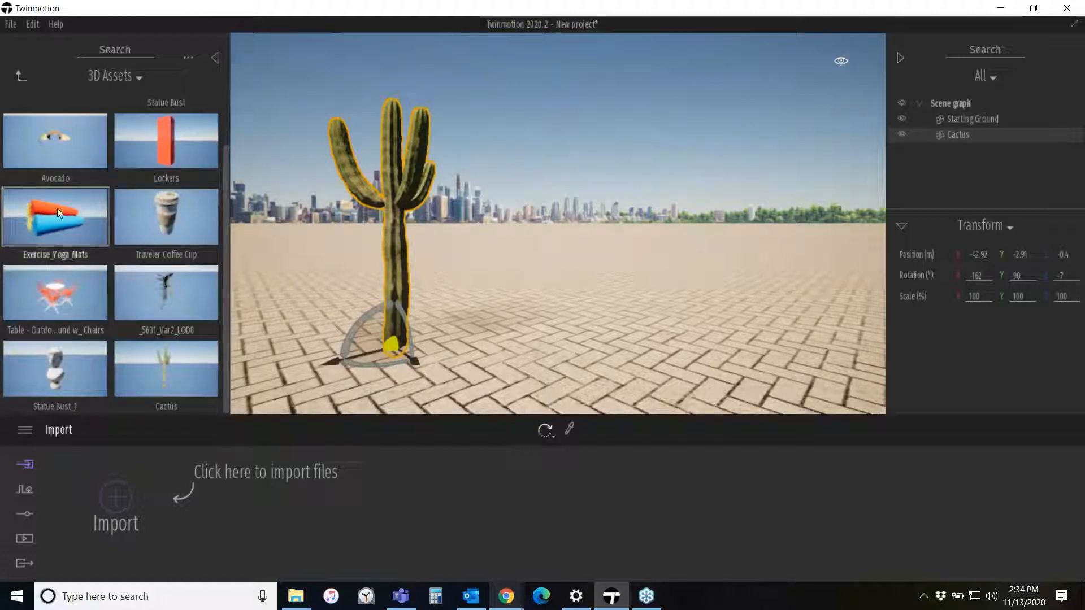
# - Place the Exercise_Yoga_Mats and Traveler Coffee Cup assets from the 3D Assets folder beside the cactus
pyautogui.moveTo(56, 208); pyautogui.dragTo(487, 332)
pyautogui.moveTo(143, 222); pyautogui.dragTo(350, 344)
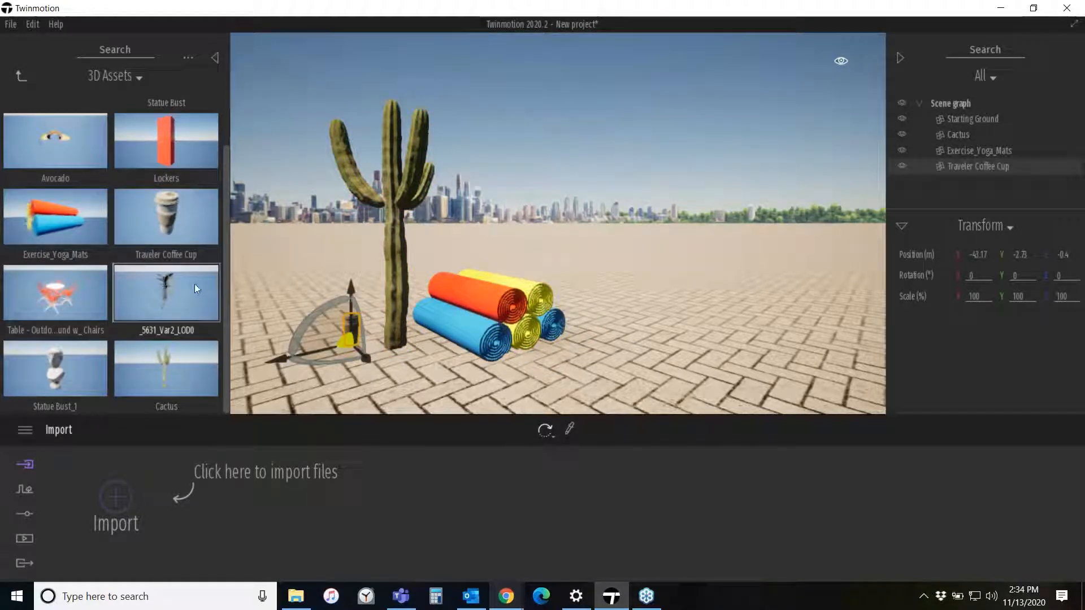
pyautogui.moveTo(166, 289); pyautogui.dragTo(473, 351)
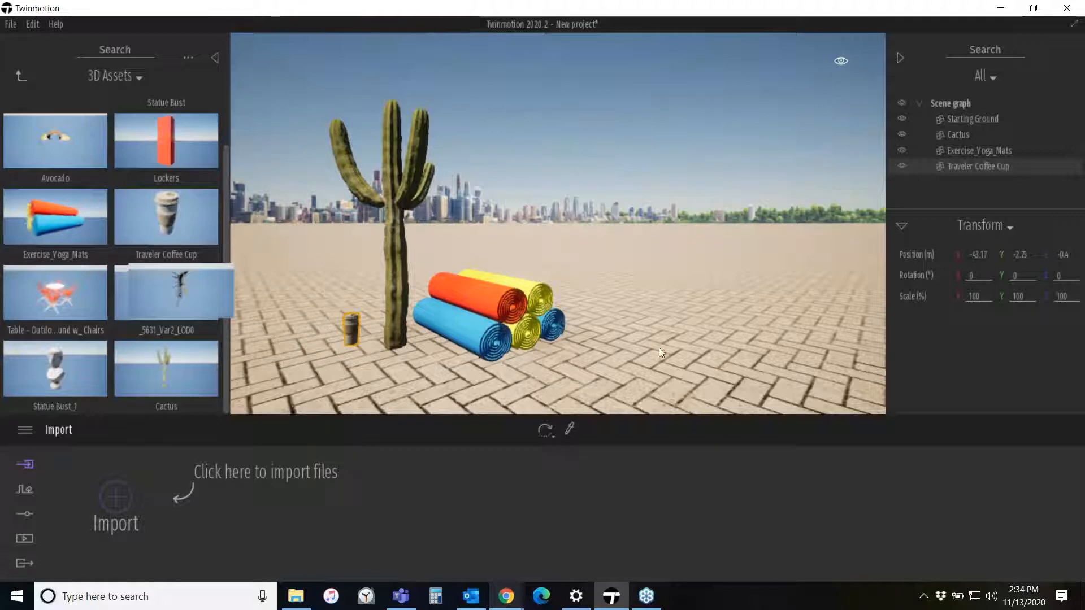
pyautogui.moveTo(658, 348); pyautogui.dragTo(705, 344)
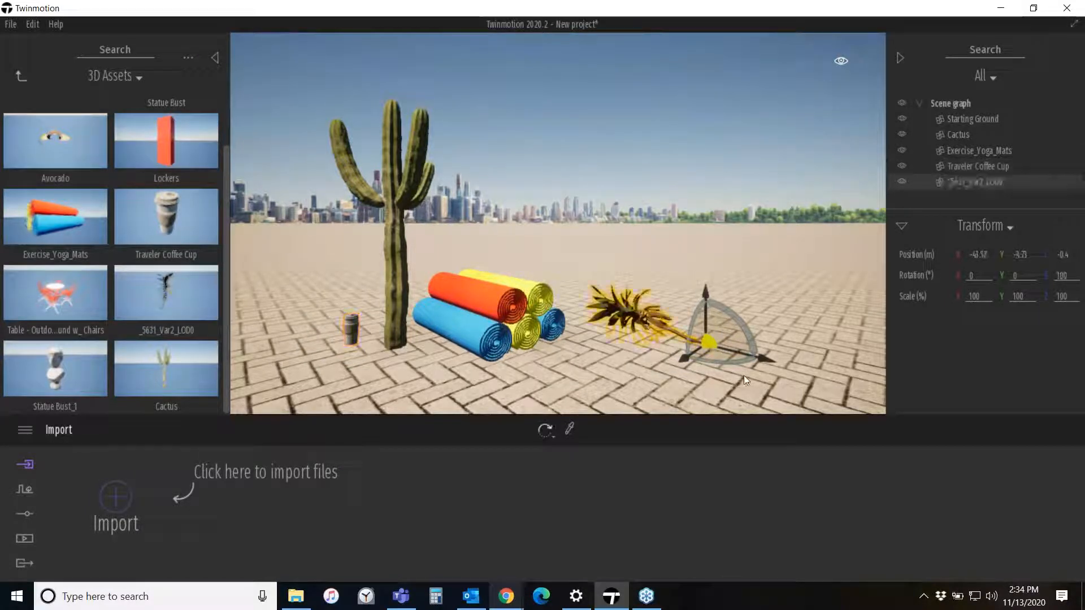
pyautogui.press('Delete')
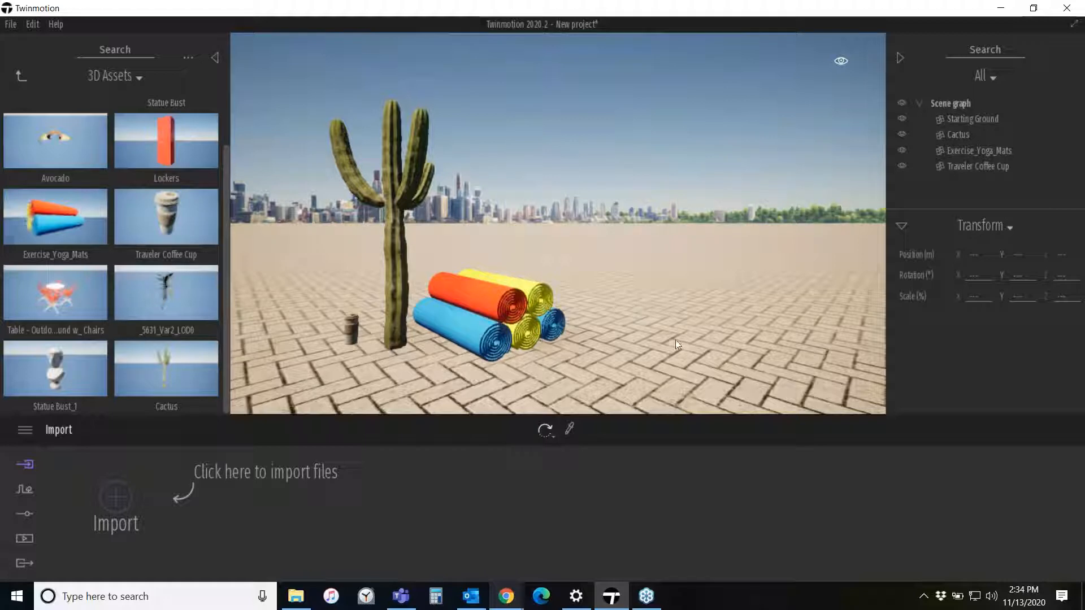
# - Replace the ground material's color texture with ueopfjiga_8K_Albedo.jpg from the Cacti folder
pyautogui.click(654, 315)
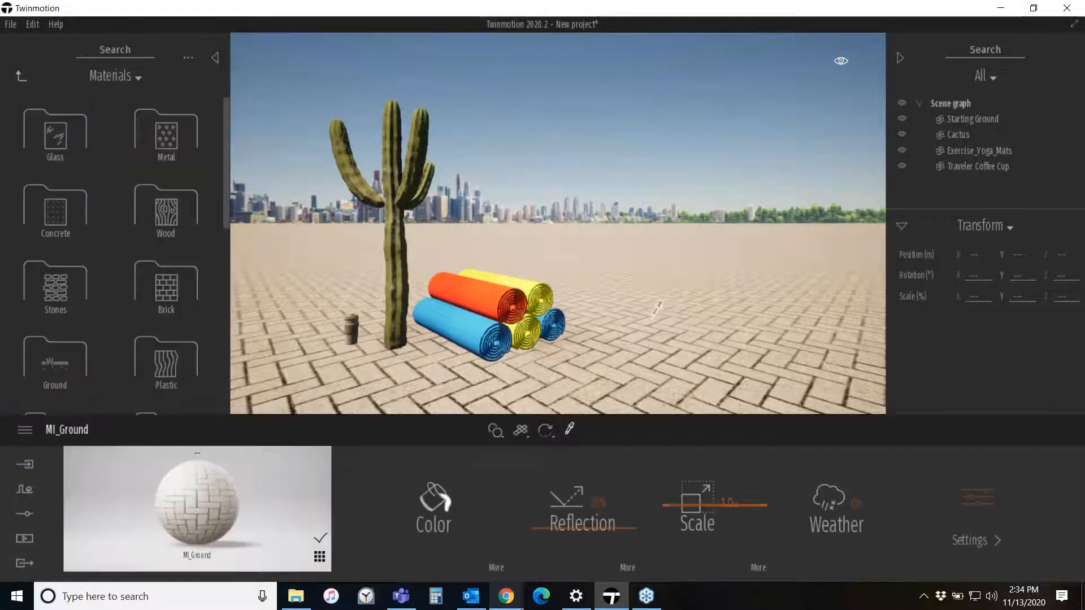
pyautogui.click(499, 569)
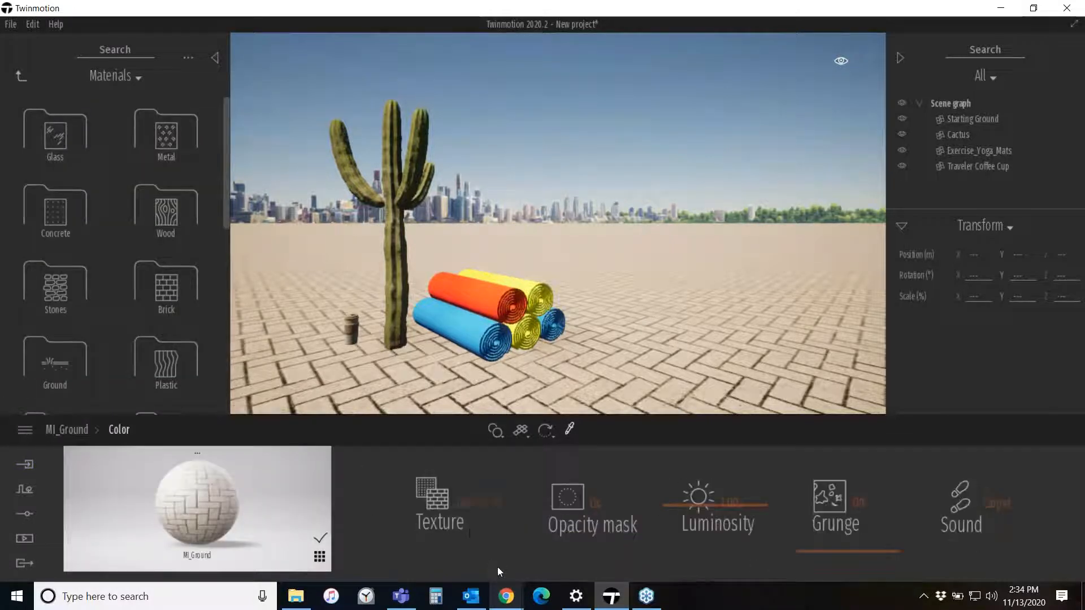
pyautogui.click(480, 508)
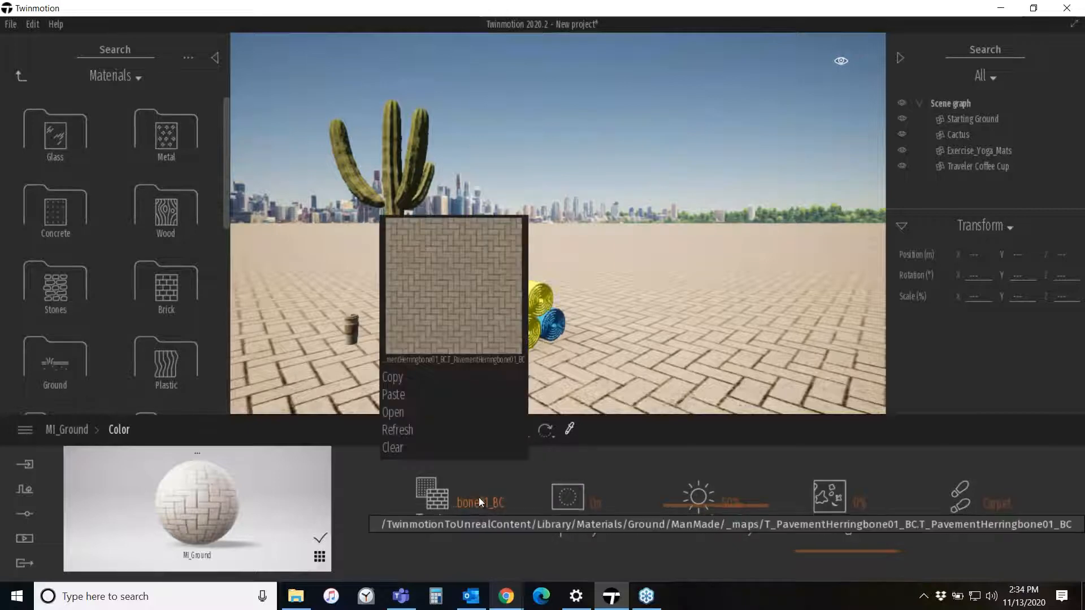
pyautogui.click(392, 412)
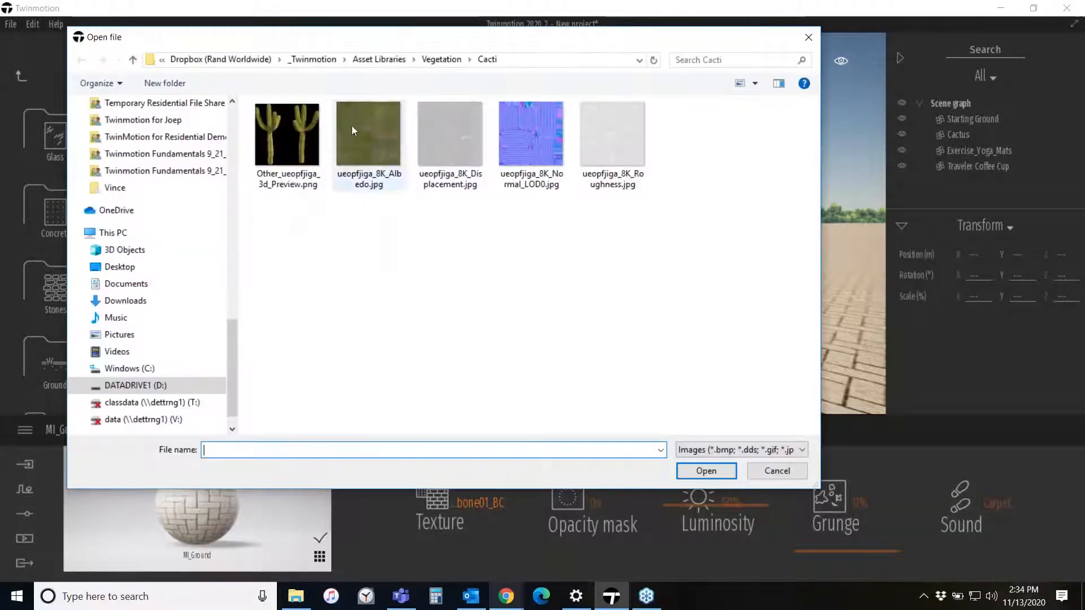
pyautogui.click(361, 127)
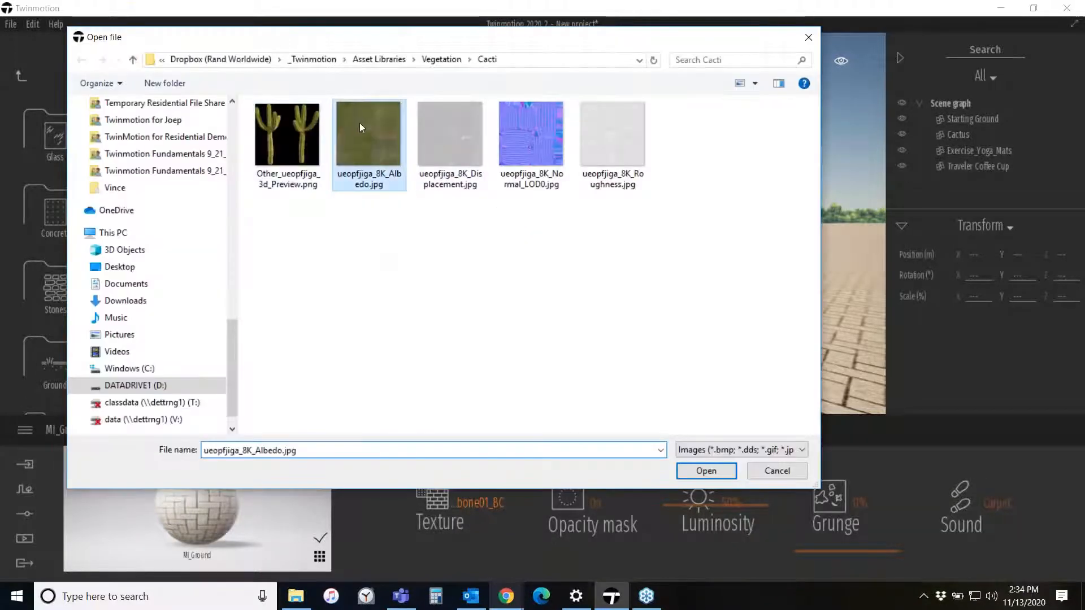
pyautogui.click(690, 470)
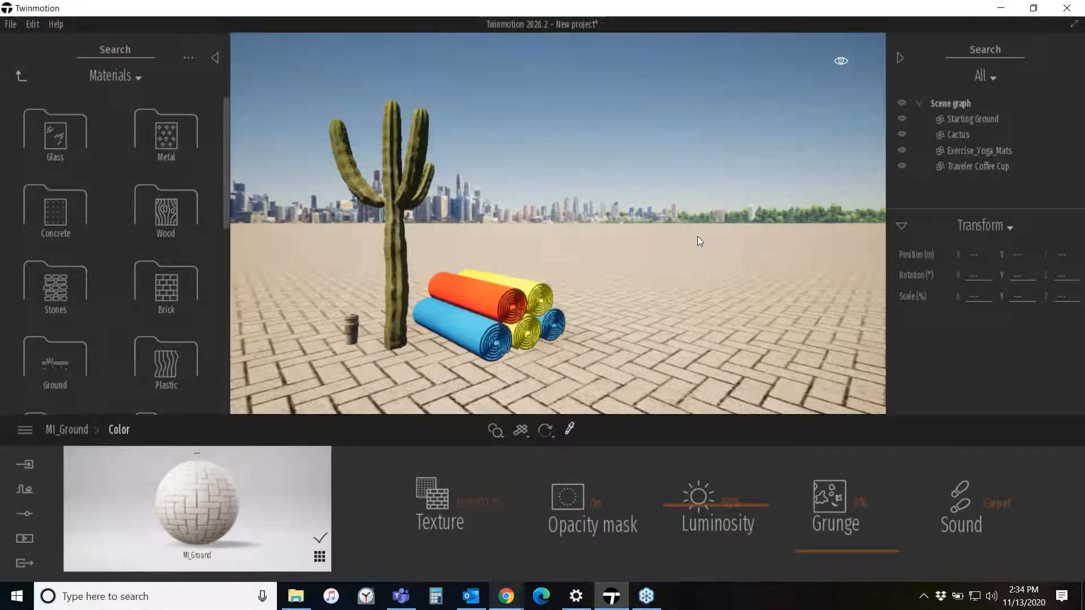
pyautogui.hotkey('ctrl', 'z')
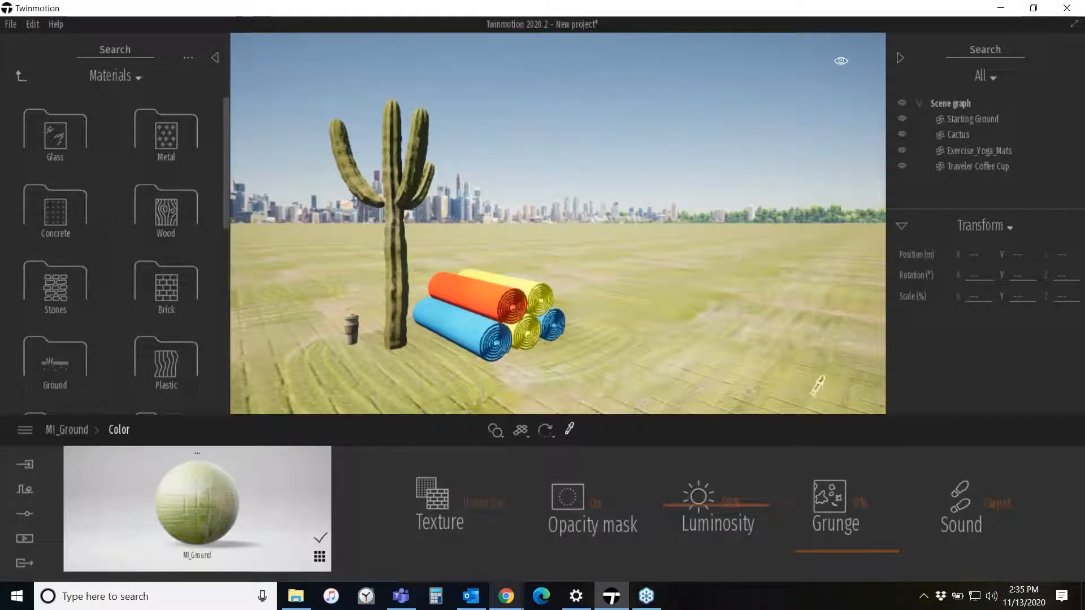
# - Examine the retextured ground and the ground material's bump texture settings
pyautogui.moveTo(812, 396); pyautogui.dragTo(856, 487, button='right')
pyautogui.moveTo(642, 297); pyautogui.dragTo(734, 332, button='right')
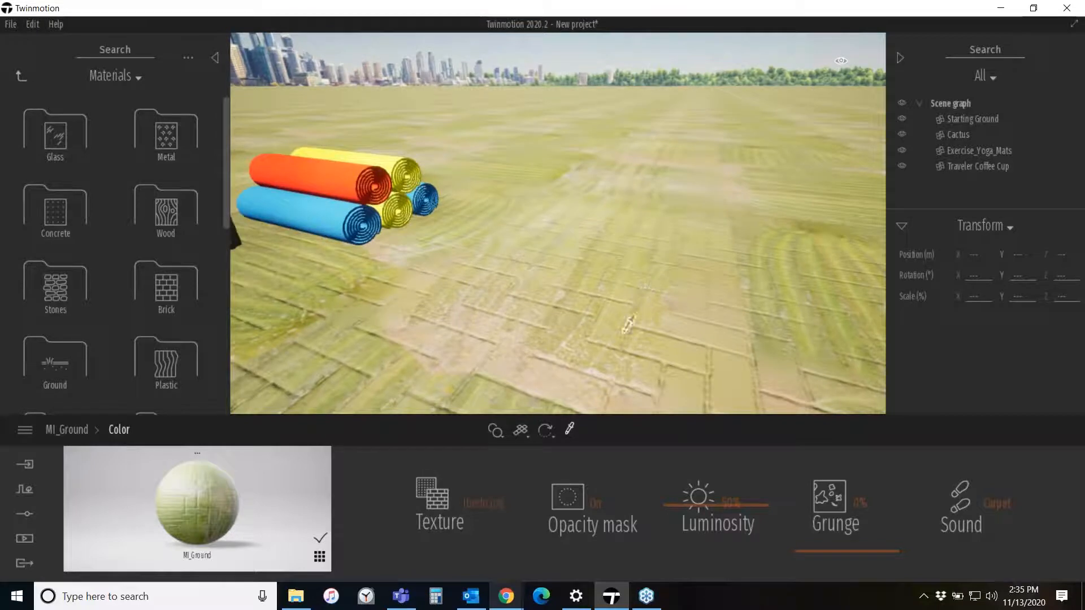
pyautogui.click(67, 429)
pyautogui.click(977, 498)
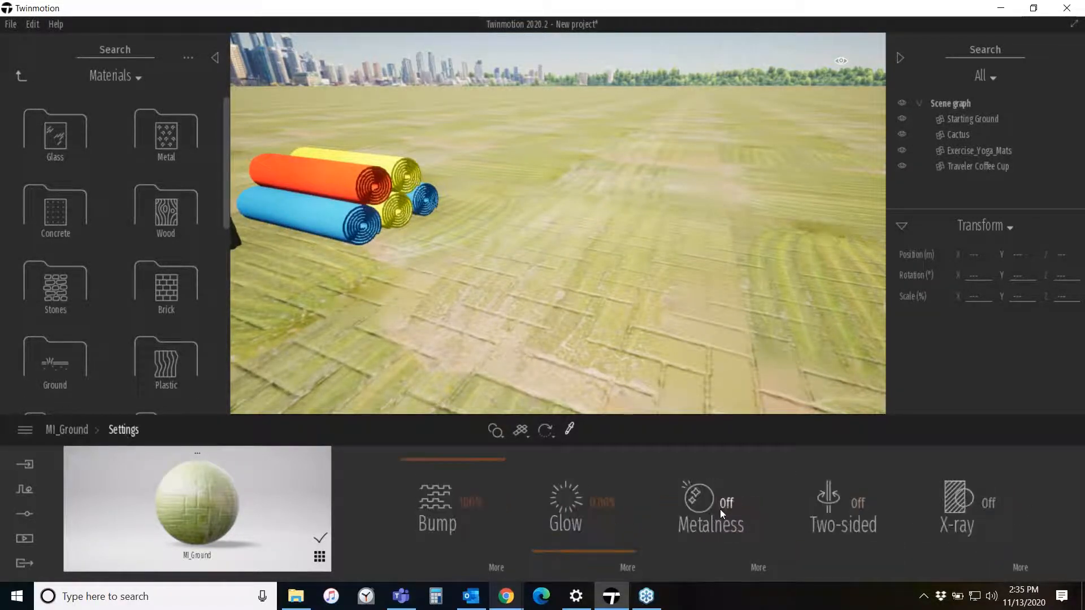
pyautogui.click(497, 570)
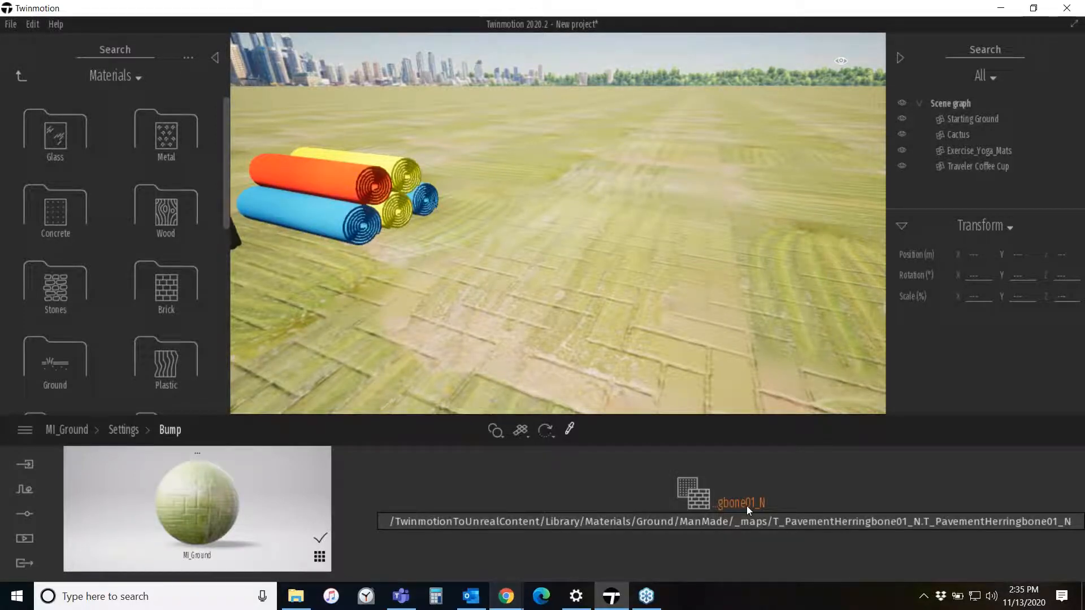
pyautogui.moveTo(644, 334); pyautogui.dragTo(644, 334, button='right')
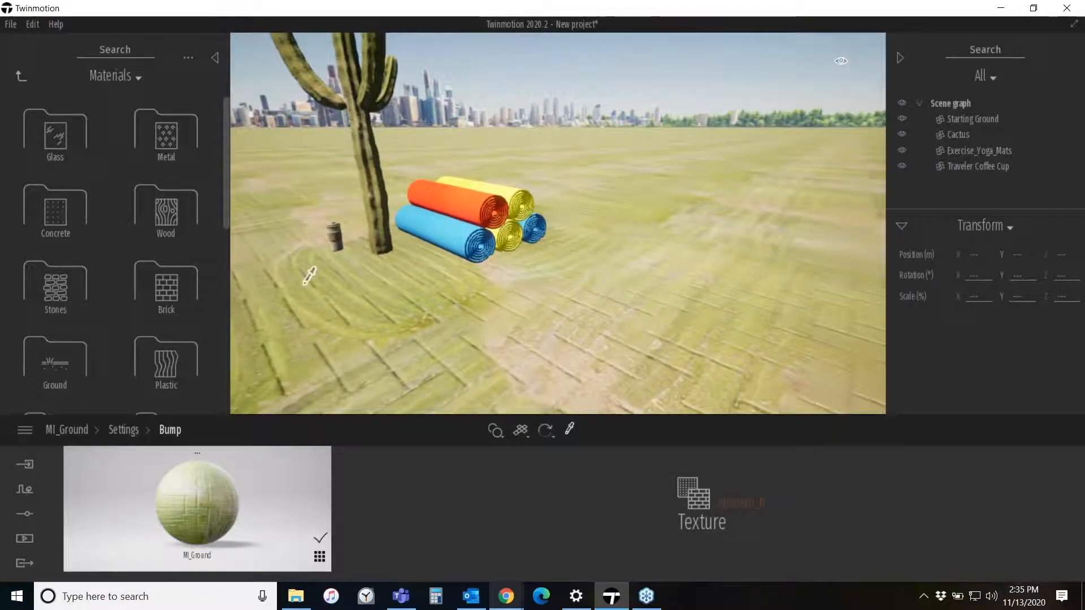
pyautogui.moveTo(318, 308); pyautogui.dragTo(318, 308, button='right')
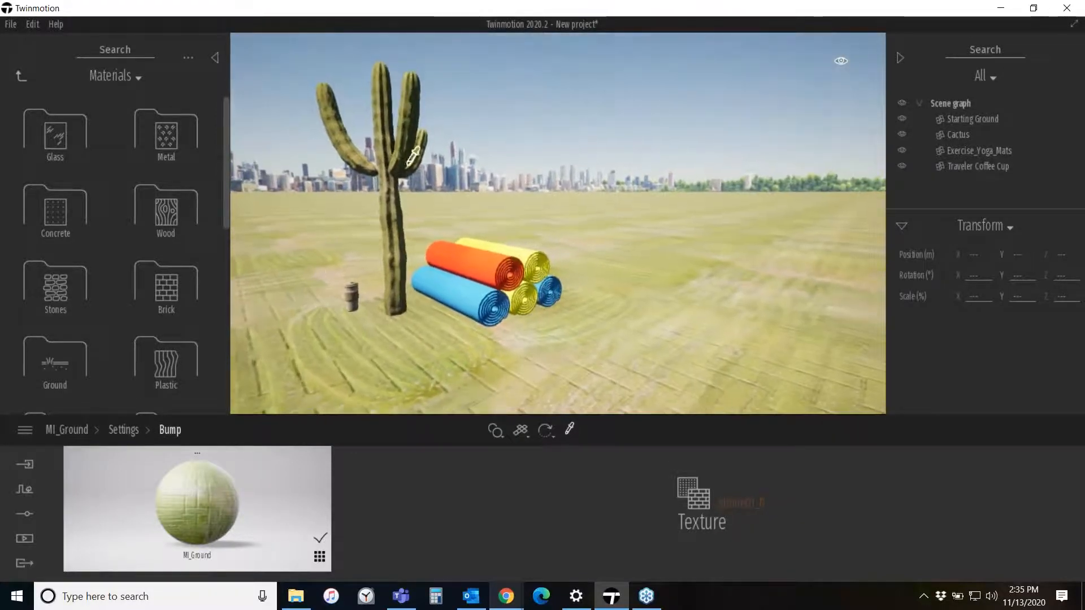
pyautogui.click(22, 76)
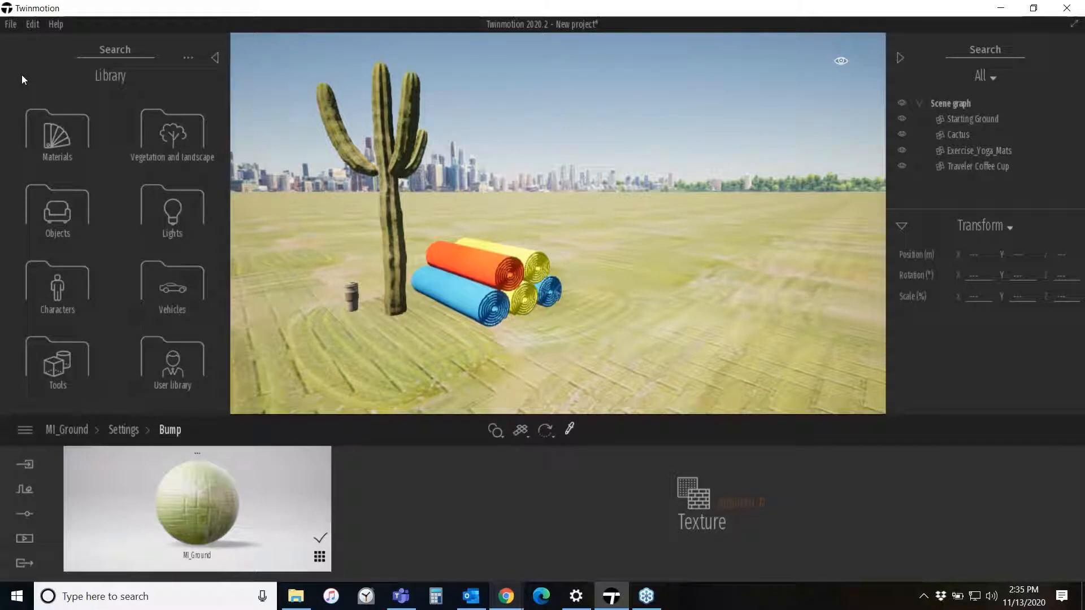
pyautogui.click(127, 430)
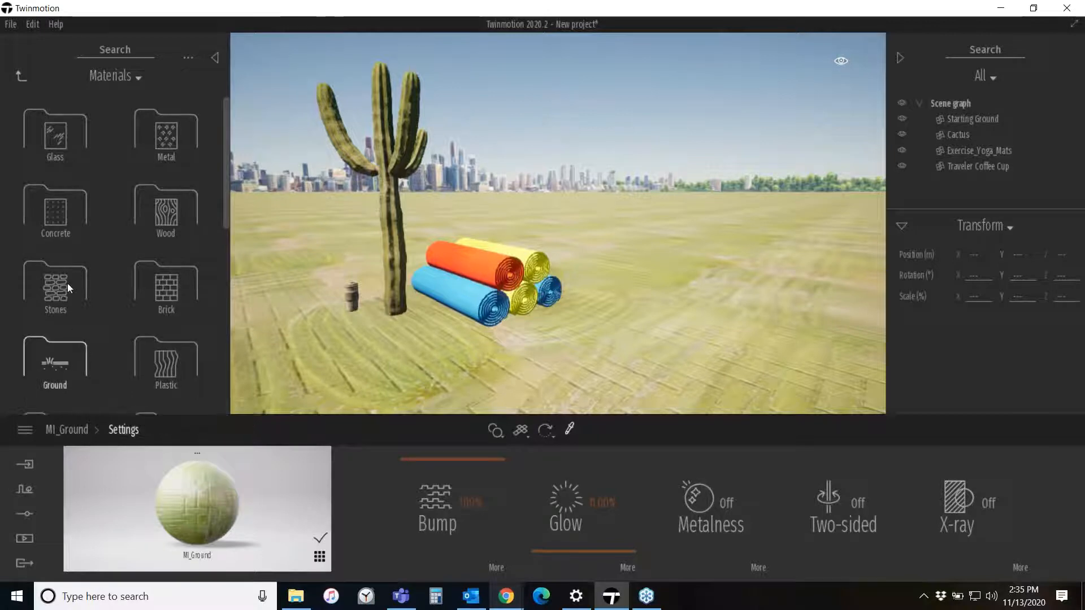
pyautogui.click(21, 77)
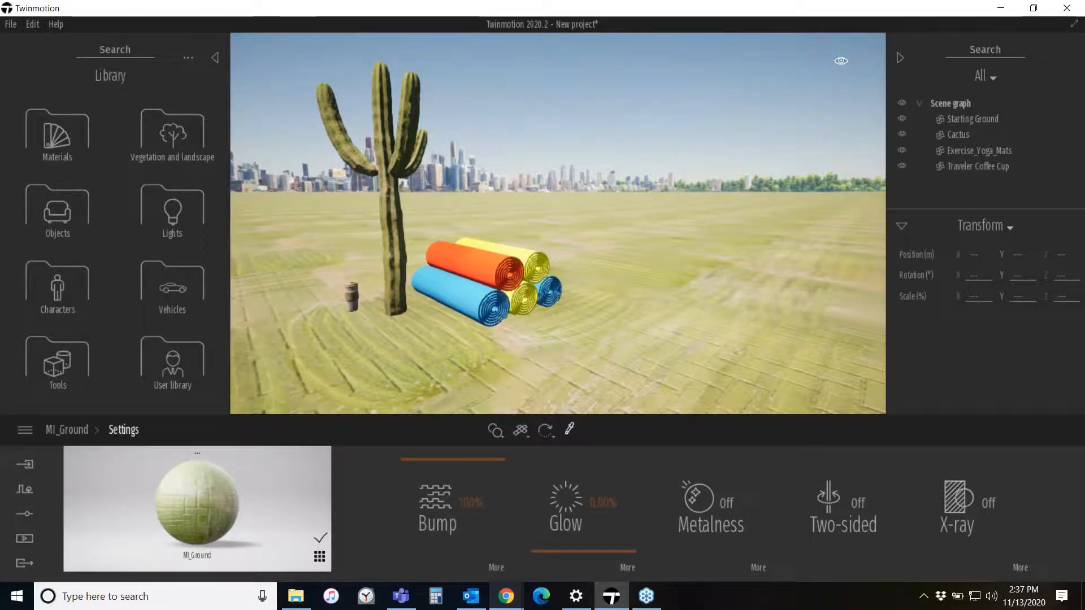
# - Switch to the web browser and open Sketchfab from the Twinmotion bookmarks folder
pyautogui.hotkey('alt', 'Tab')
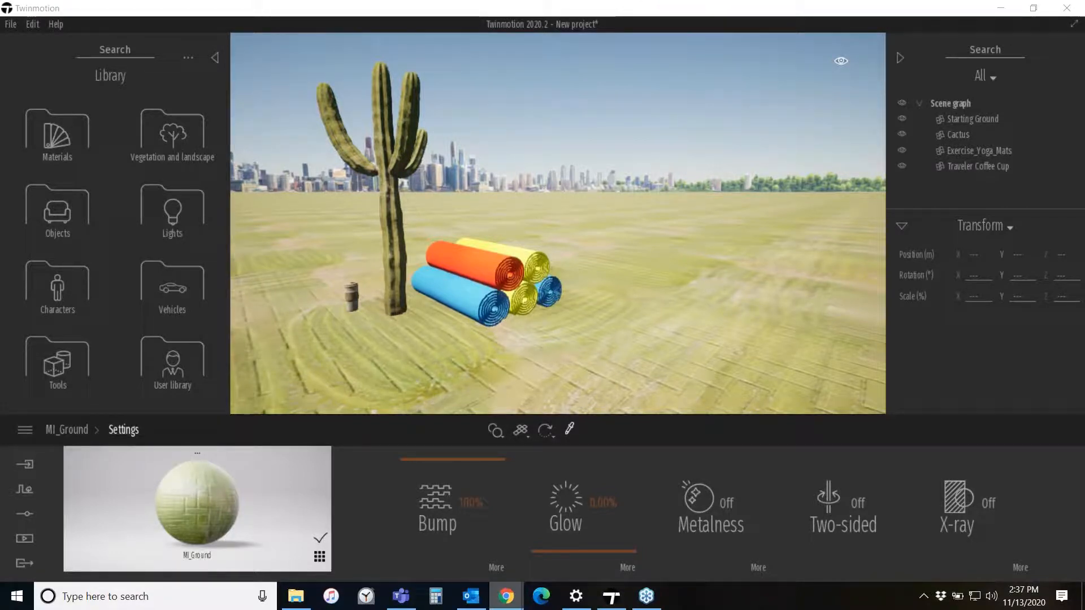
pyautogui.moveTo(1084, 192); pyautogui.dragTo(289, 5)
pyautogui.click(385, 63)
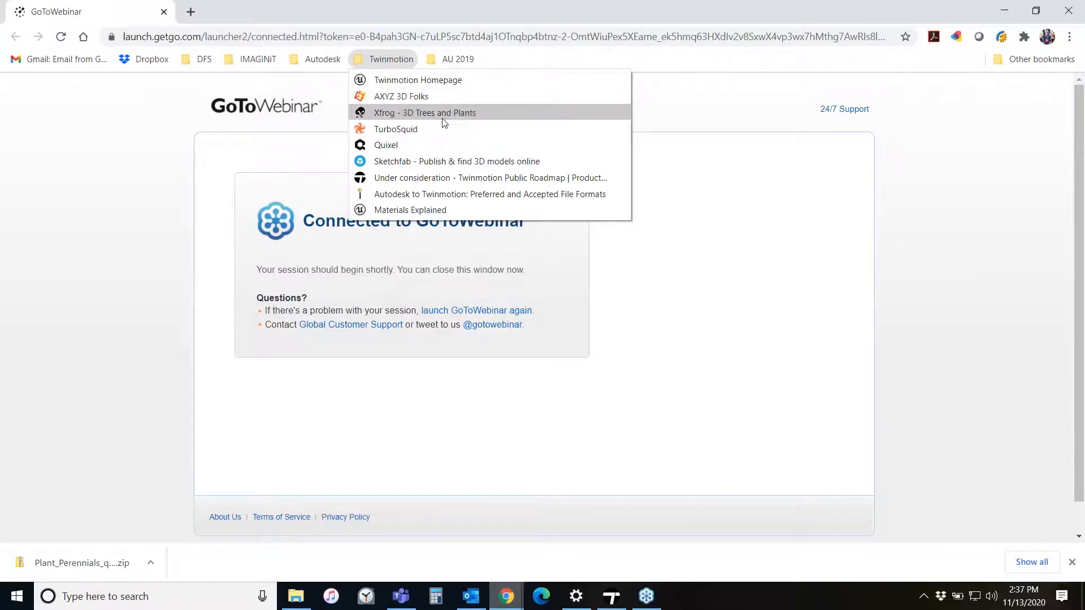
pyautogui.click(392, 161)
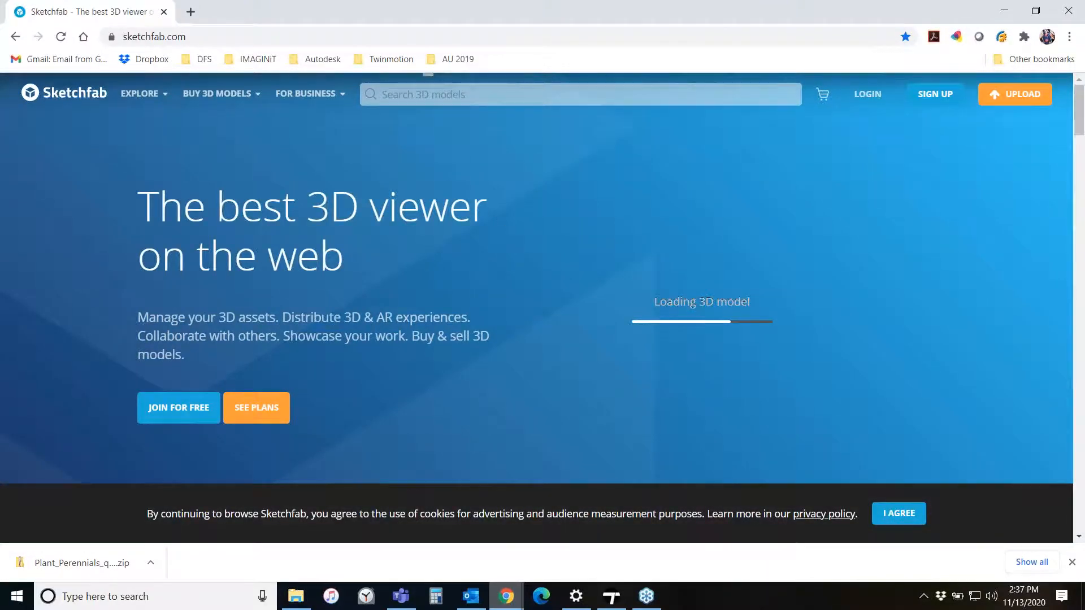
pyautogui.moveTo(719, 339); pyautogui.dragTo(782, 364)
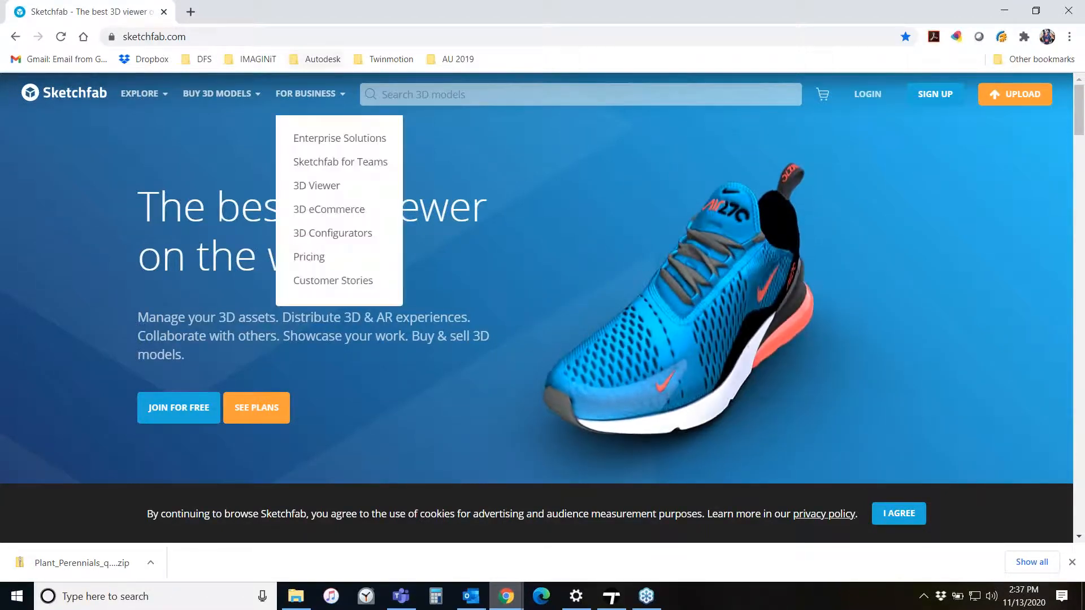
# - Search the web for bimobject and open the BIMobject site
pyautogui.click(282, 35)
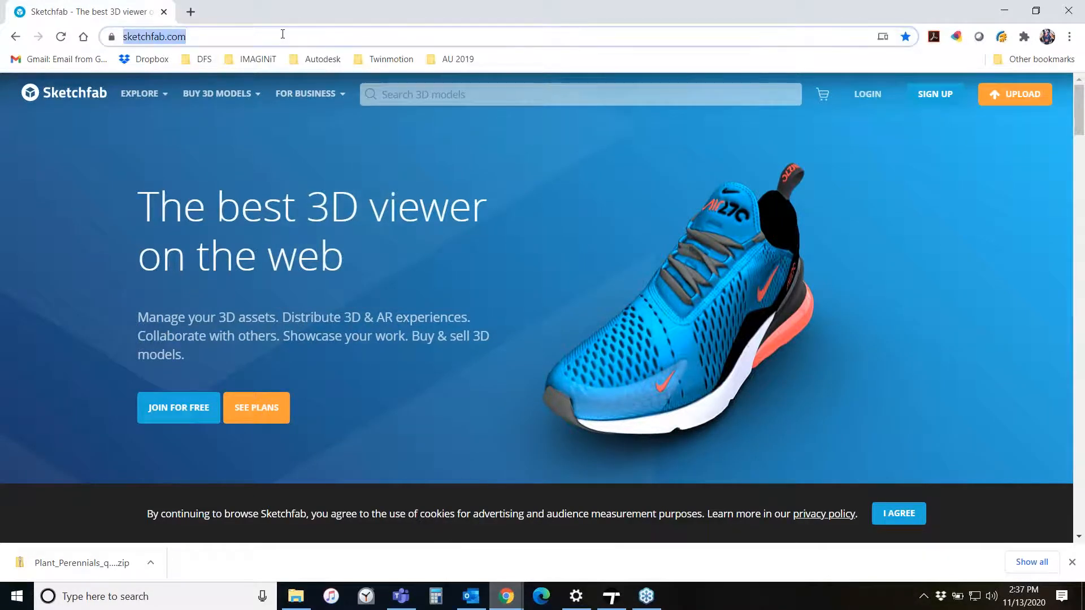
pyautogui.write('b')
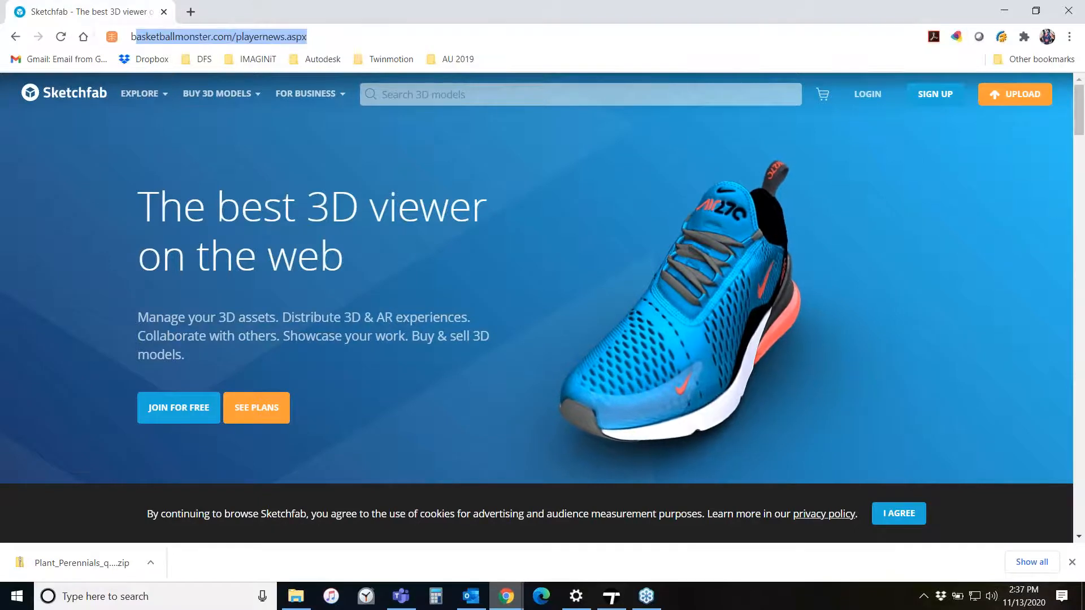
pyautogui.write('imobject')
pyautogui.press('Return')
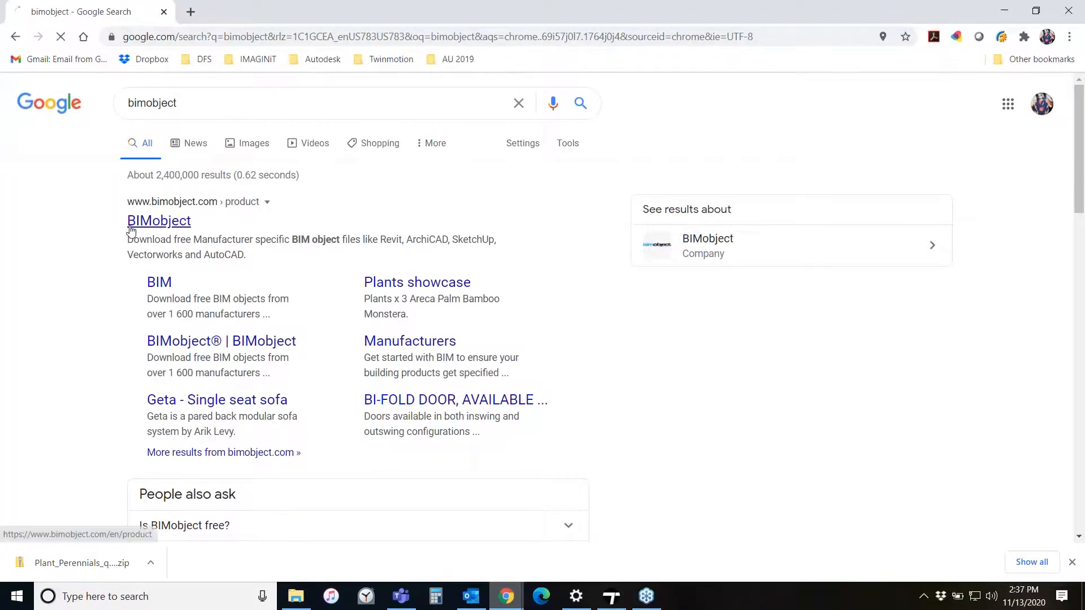
pyautogui.click(130, 226)
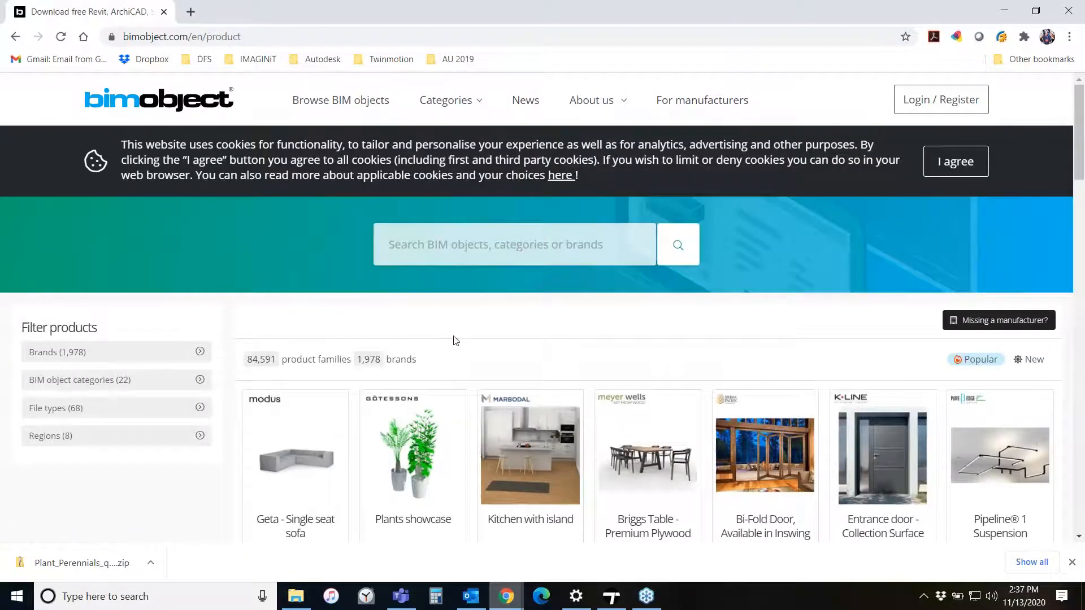
# - Open the Plants showcase product page on BIMobject and examine its details
pyautogui.scroll(-1, 455, 340)
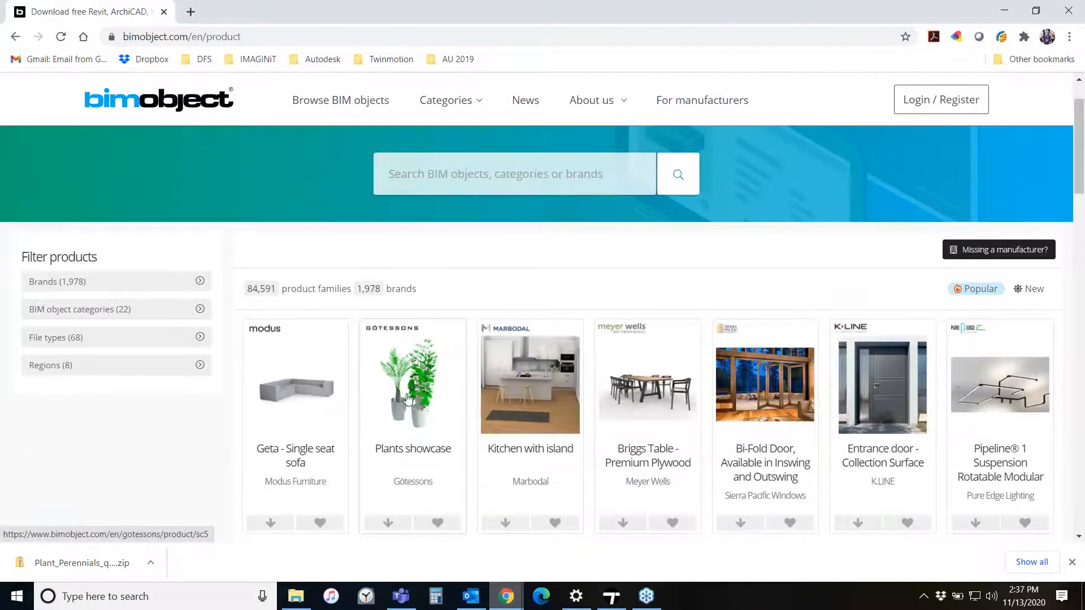
pyautogui.click(408, 398)
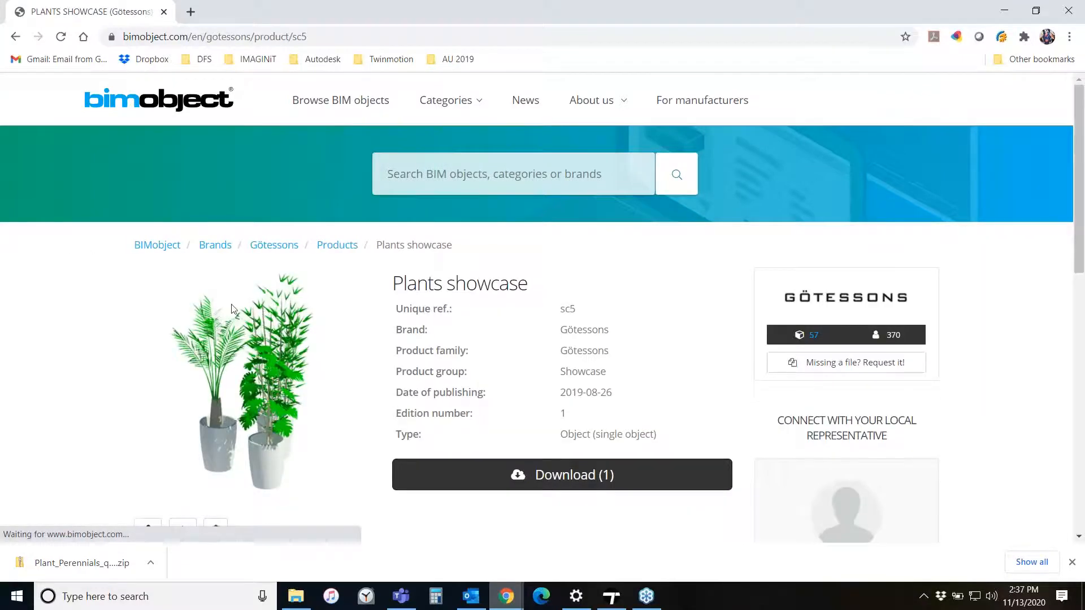
pyautogui.scroll(-3, 248, 302)
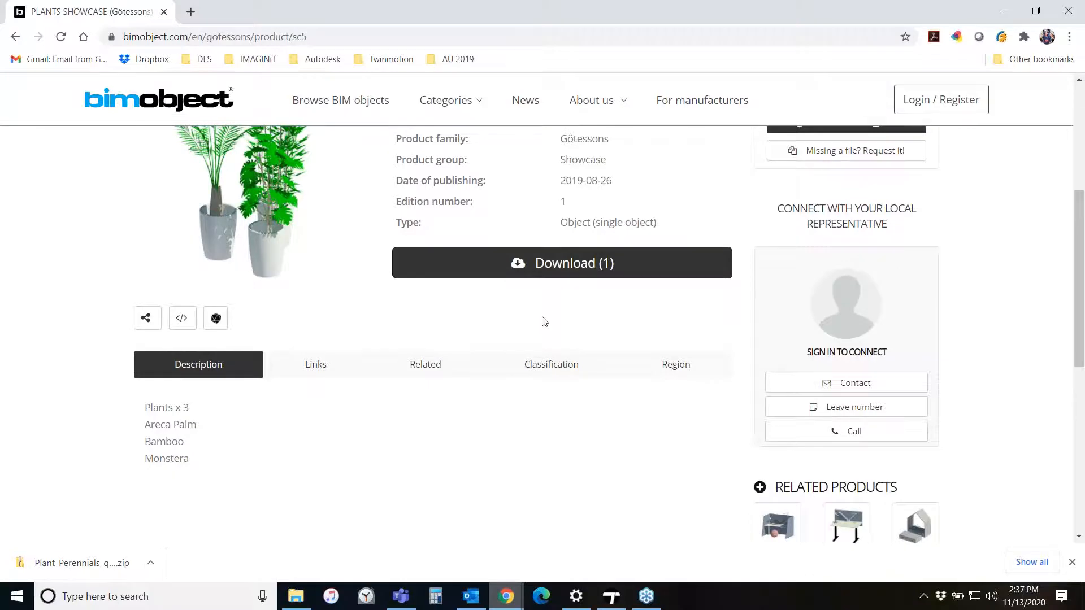
pyautogui.scroll(-4, 544, 322)
pyautogui.scroll(5, 543, 330)
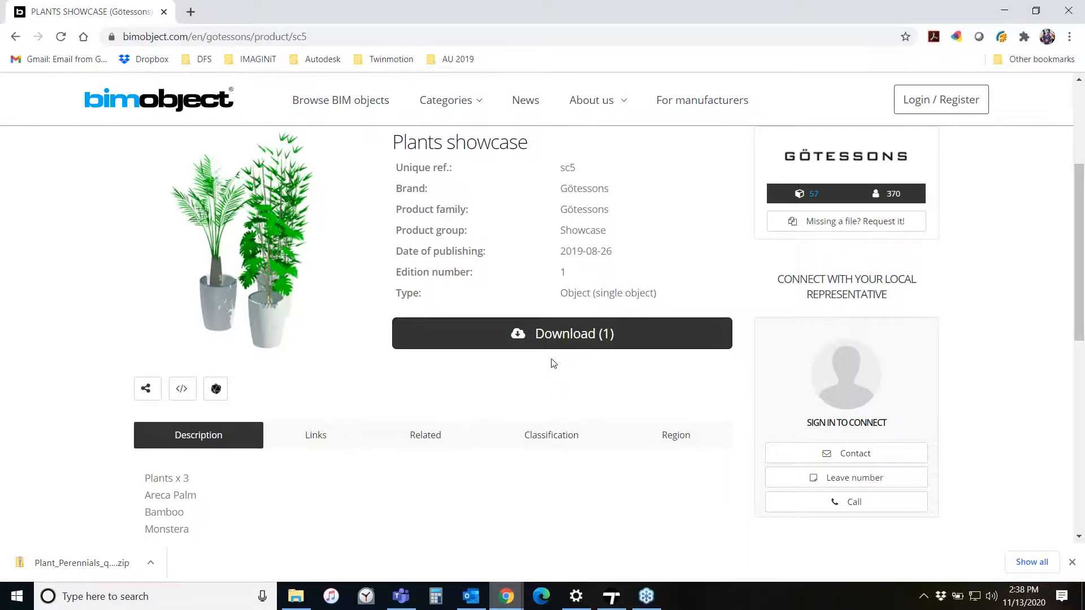
pyautogui.scroll(2, 389, 362)
pyautogui.scroll(2, 388, 363)
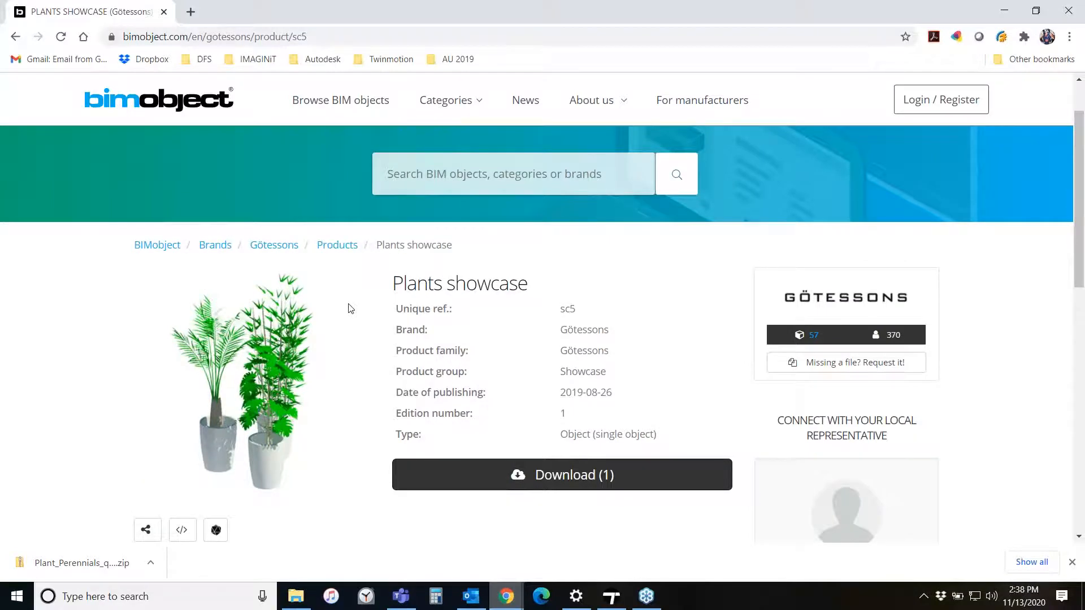
# - Open the Xfrog site from the Twinmotion bookmarks and go to its shop
pyautogui.click(237, 38)
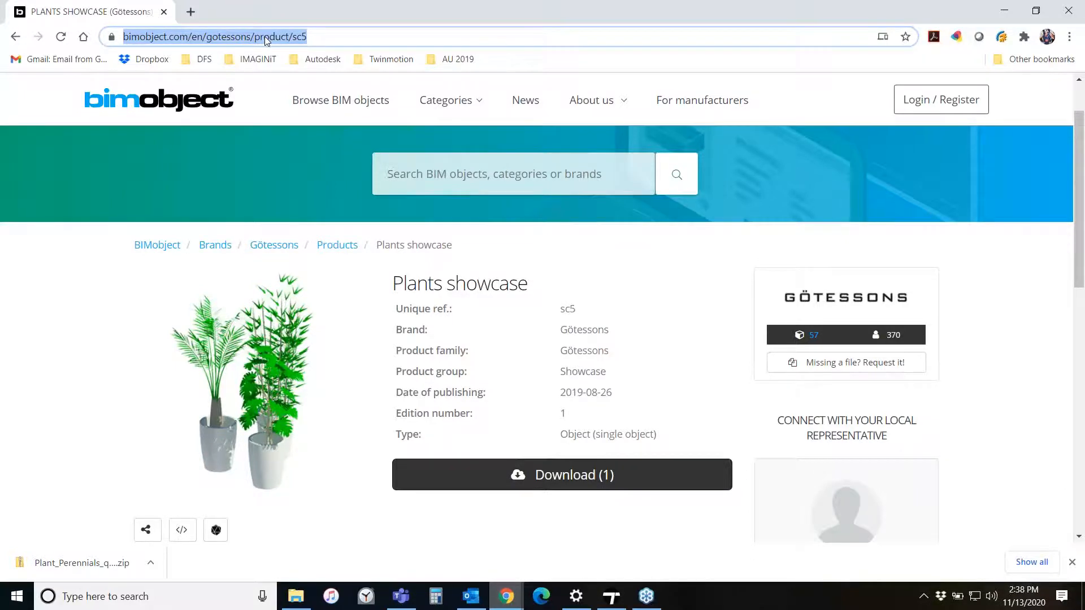
pyautogui.click(390, 59)
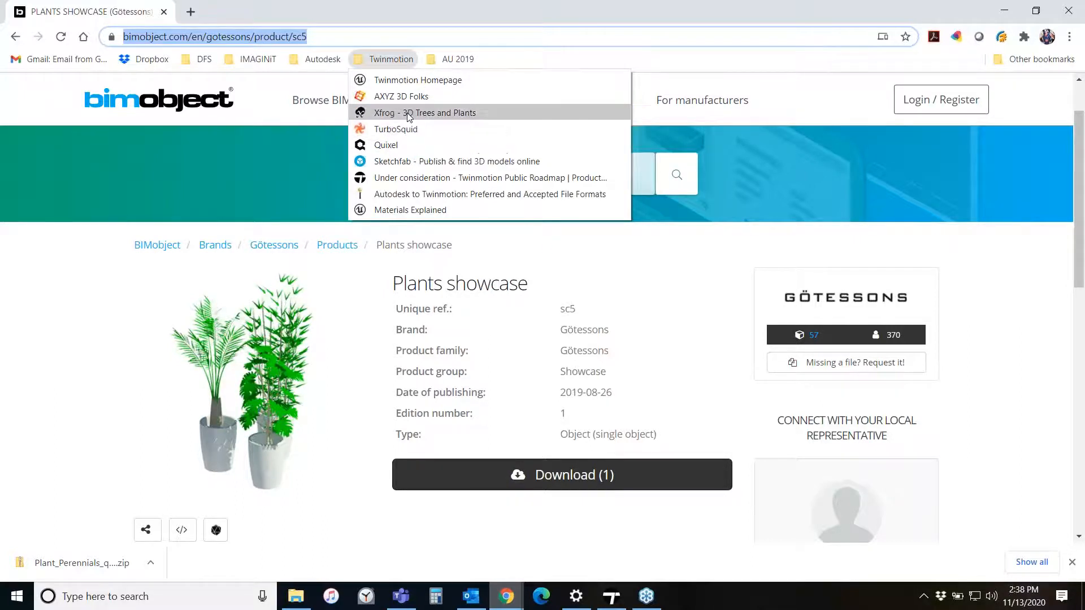
pyautogui.click(409, 113)
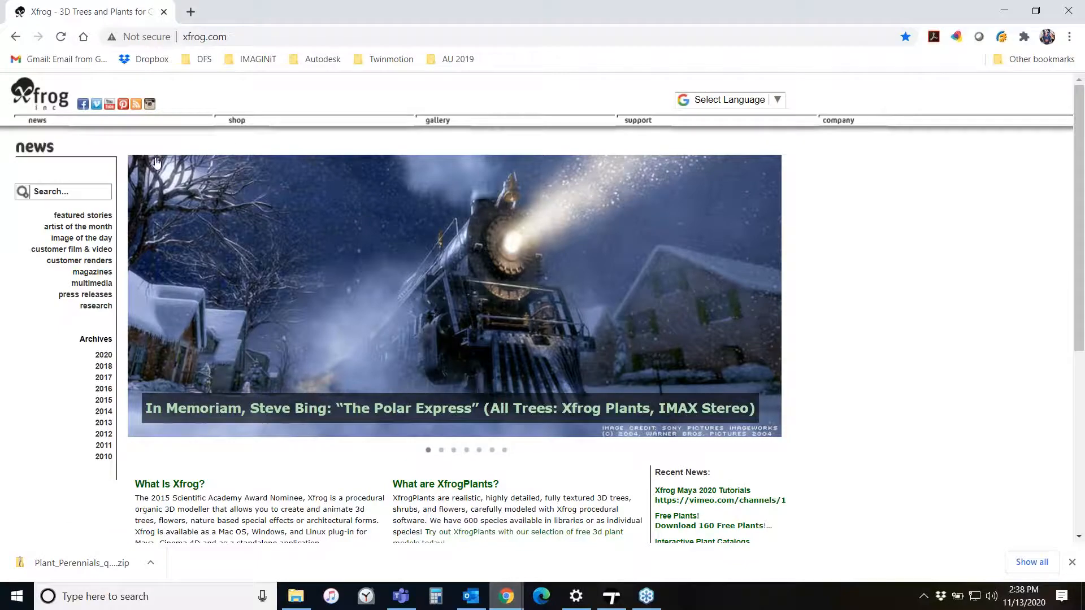
pyautogui.click(237, 118)
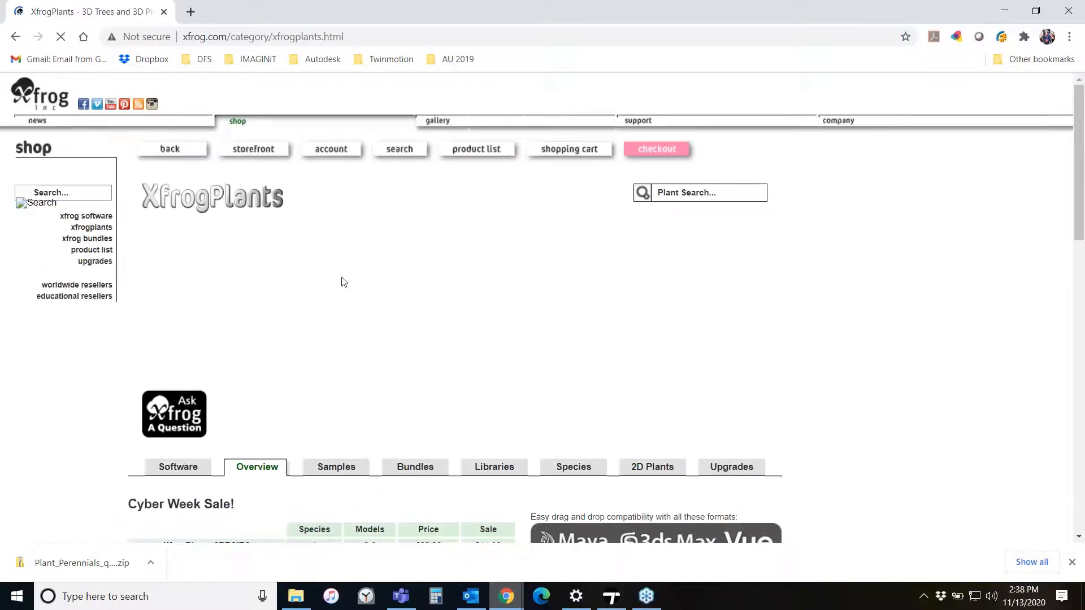
# - Scroll through the XfrogPlants shop page to review its sale pricing table and supported export formats
pyautogui.scroll(-5, 341, 280)
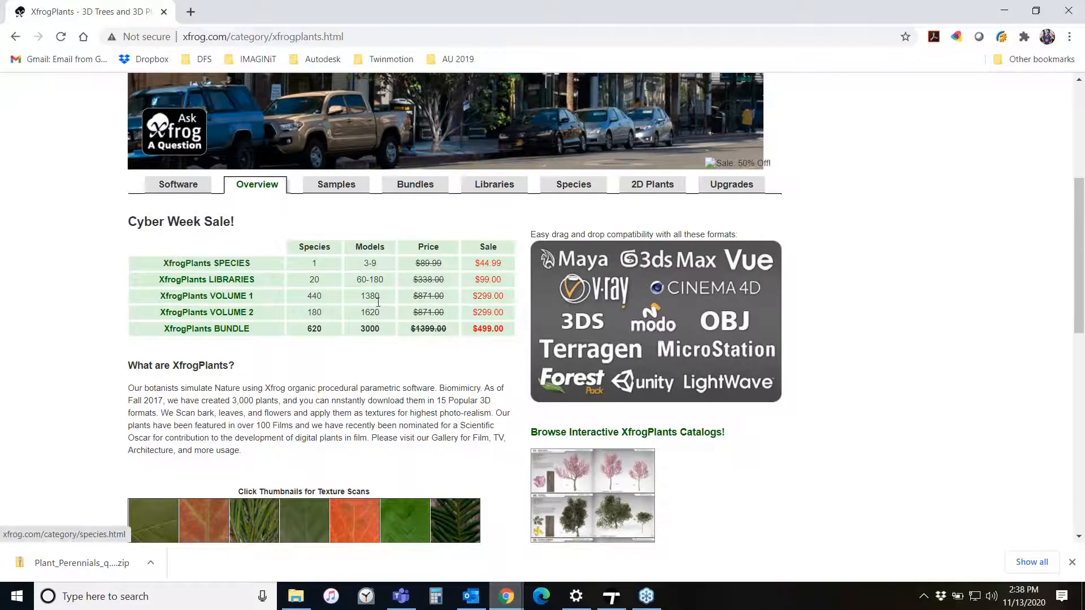
pyautogui.scroll(-5, 374, 336)
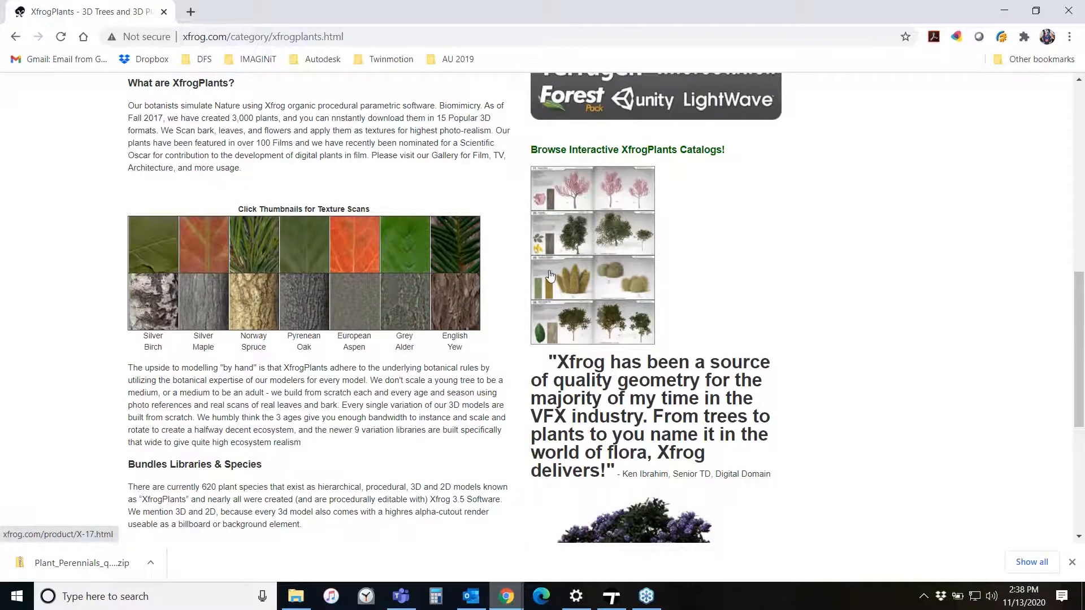
pyautogui.scroll(-5, 500, 355)
pyautogui.scroll(1, 500, 355)
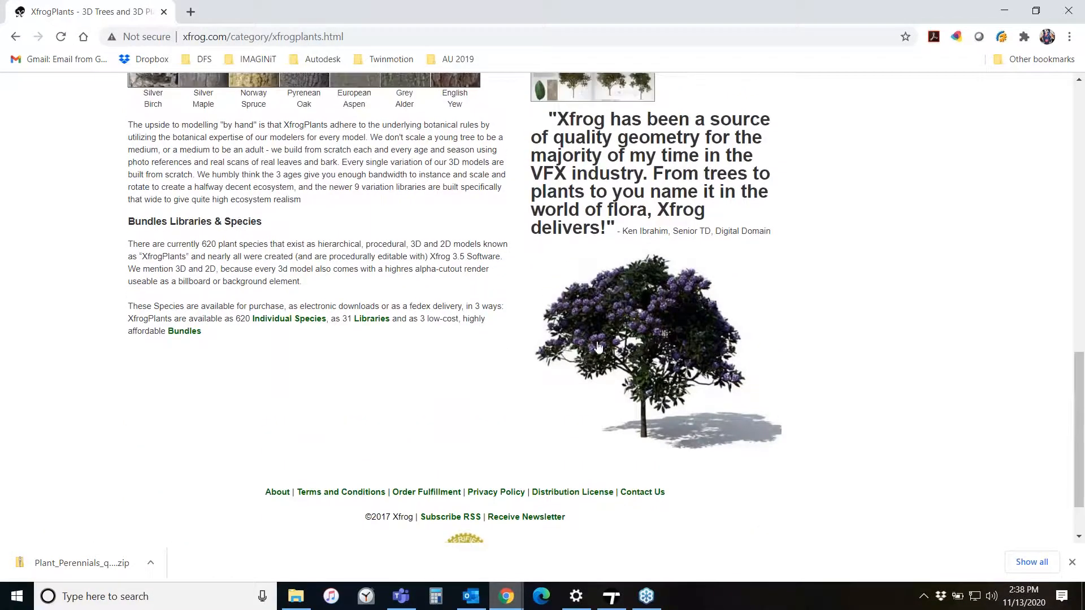
pyautogui.scroll(8, 606, 399)
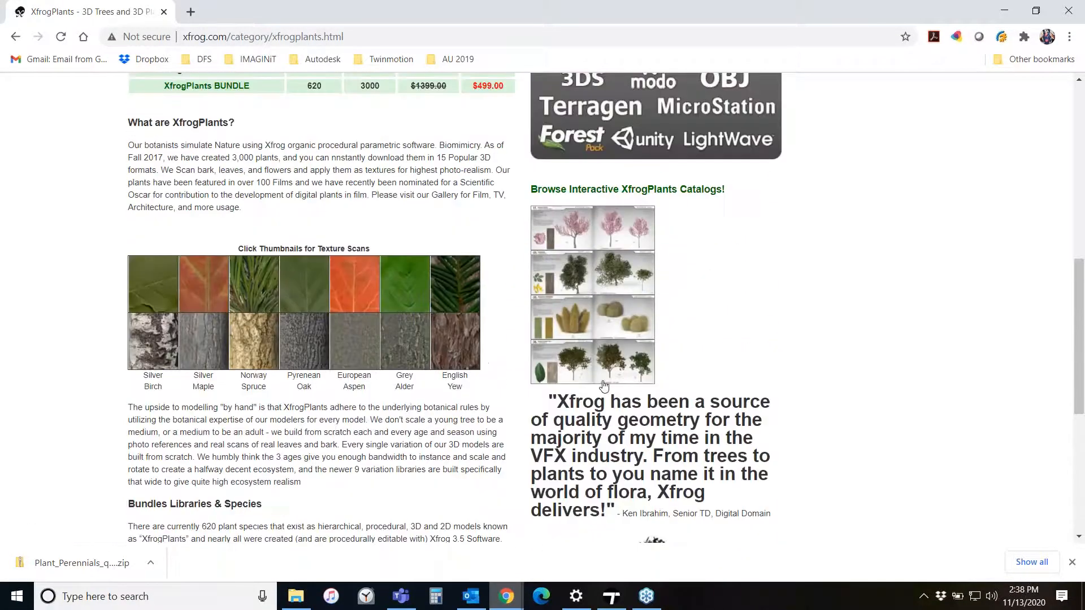
pyautogui.scroll(-2, 556, 387)
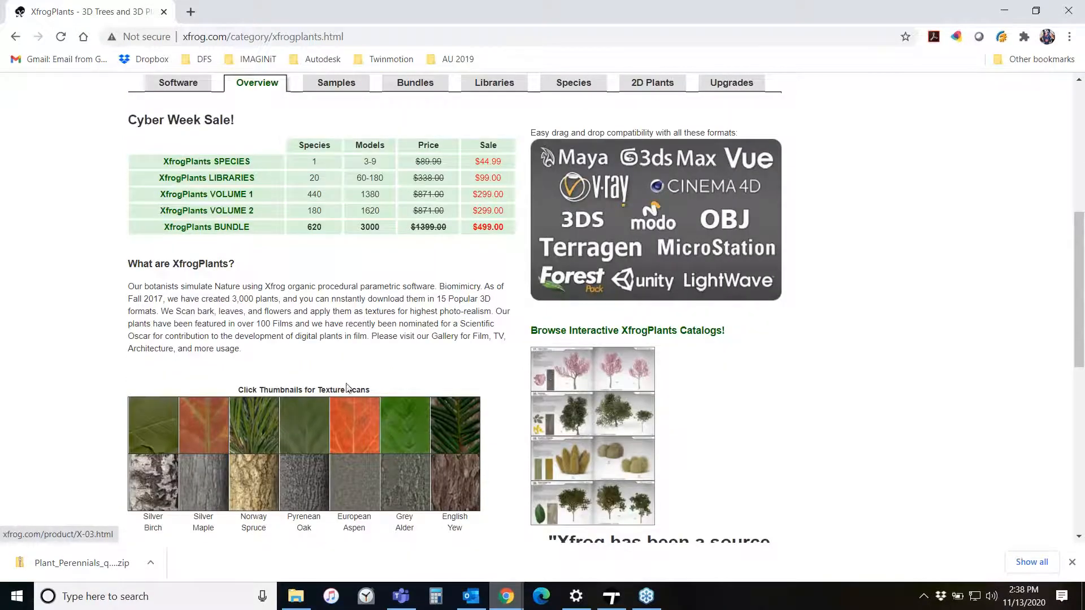
pyautogui.scroll(2, 353, 367)
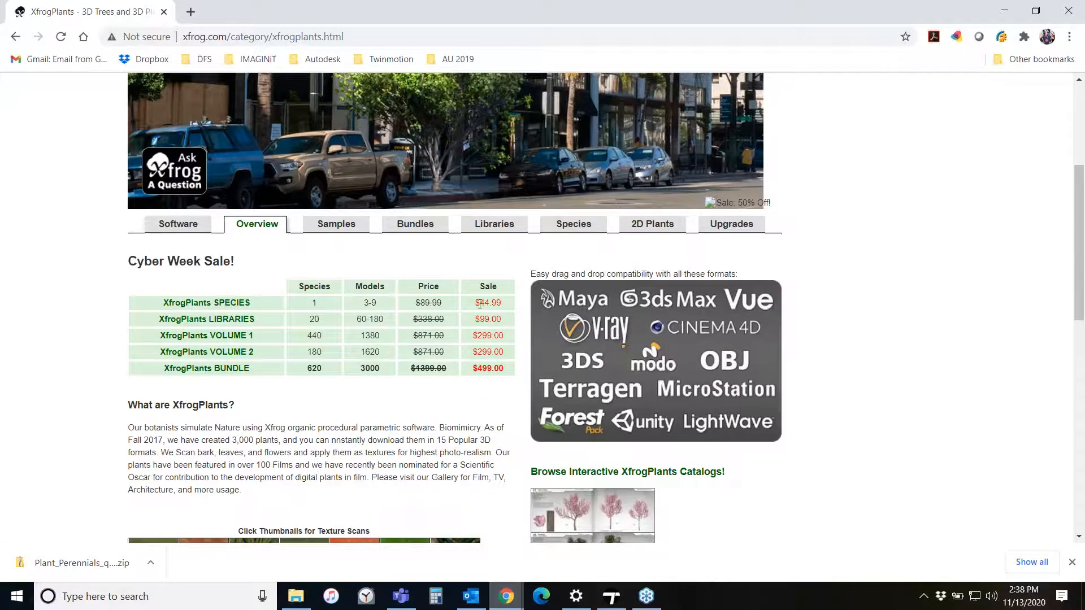
pyautogui.scroll(2, 479, 304)
pyautogui.scroll(2, 449, 415)
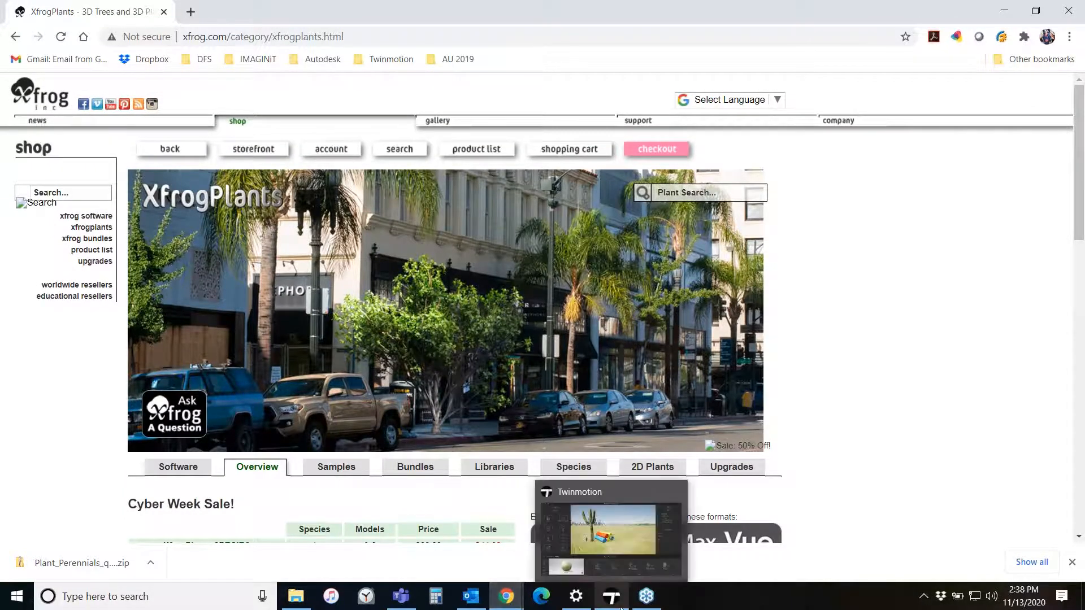
# - Return to Twinmotion, place a Pecan tree from the Vegetation and landscape library into the scene, and raise its Age to about 61%
pyautogui.click(610, 594)
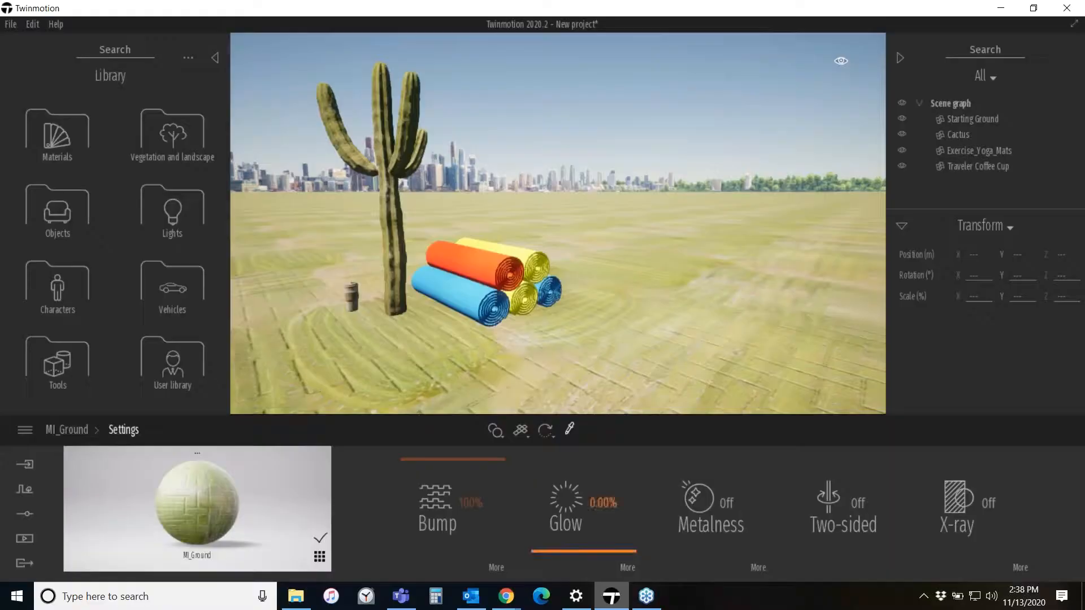
pyautogui.click(183, 131)
pyautogui.click(182, 140)
pyautogui.moveTo(181, 212); pyautogui.dragTo(717, 311)
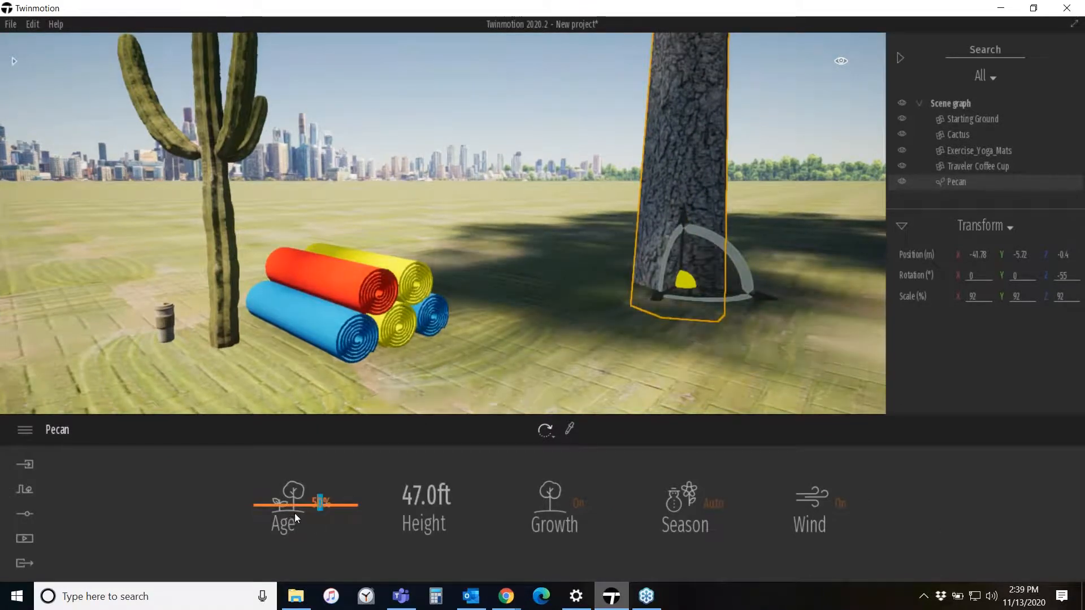
pyautogui.moveTo(294, 506)
pyautogui.mouseDown()
pyautogui.moveTo(296, 570)
pyautogui.moveTo(297, 525)
pyautogui.mouseUp()
# - Orbit and zoom around the placed Pecan tree to inspect its trunk and foliage up close
pyautogui.moveTo(564, 264); pyautogui.dragTo(564, 186, button='right')
pyautogui.moveTo(545, 283); pyautogui.dragTo(558, 313, button='right')
pyautogui.scroll(-5, 557, 313)
pyautogui.scroll(3, 554, 313)
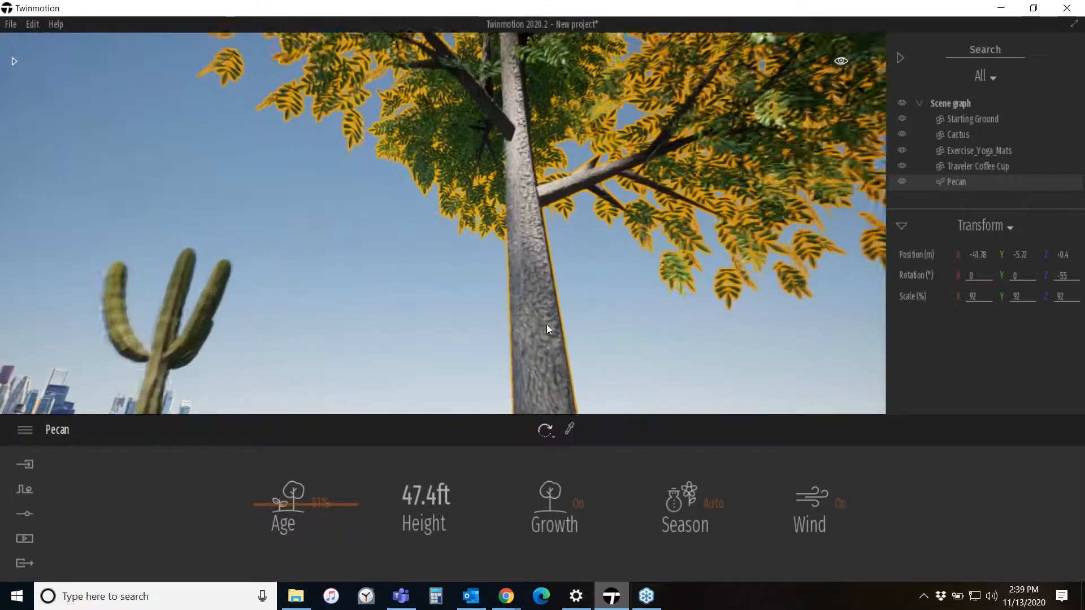
pyautogui.scroll(2, 483, 333)
pyautogui.scroll(-3, 483, 331)
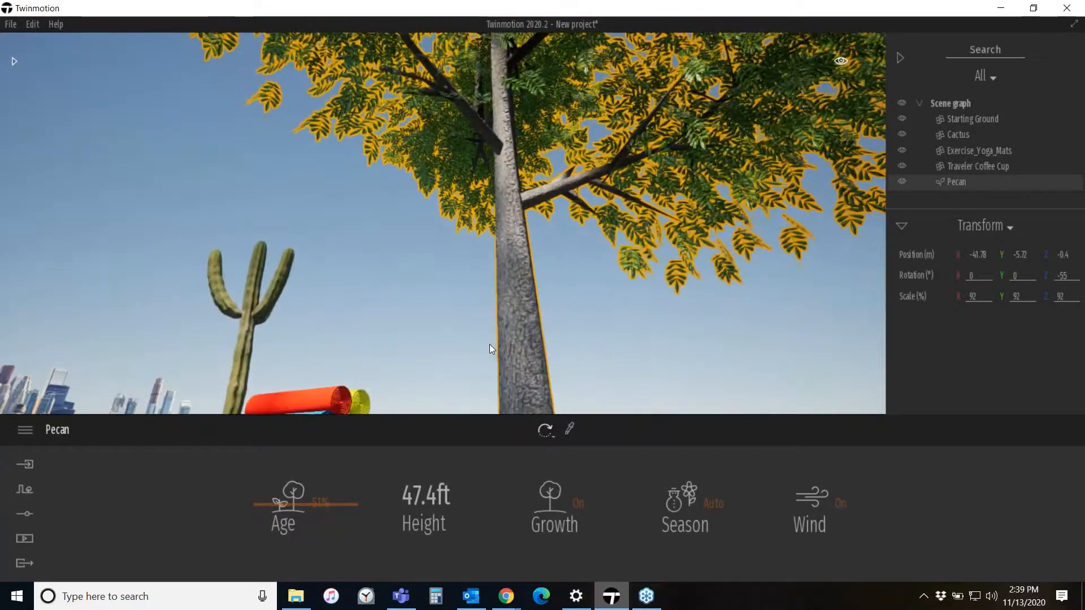
pyautogui.scroll(1, 489, 334)
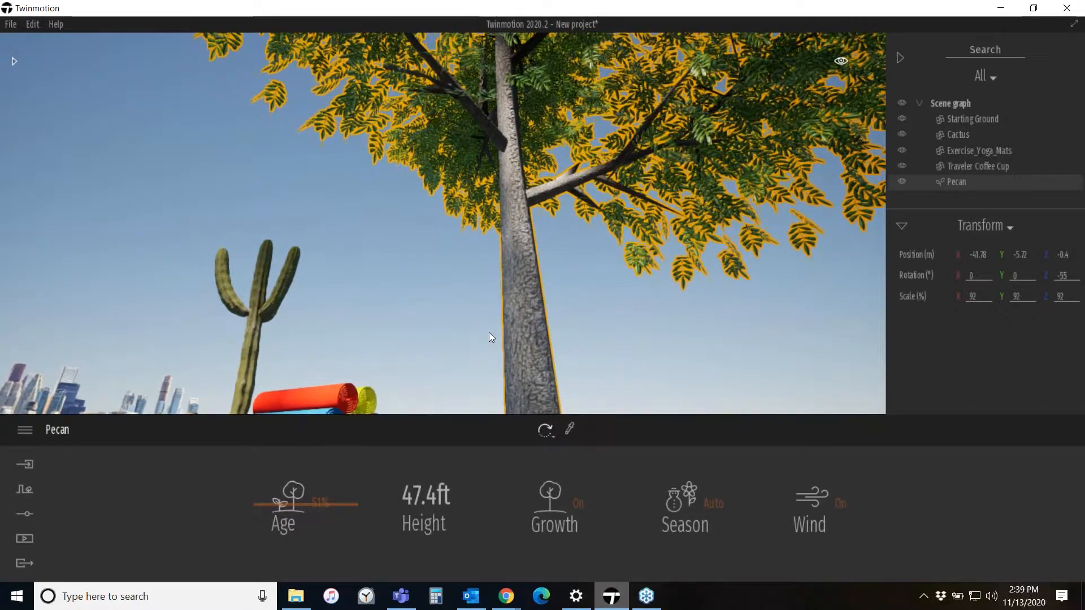
pyautogui.scroll(2, 490, 334)
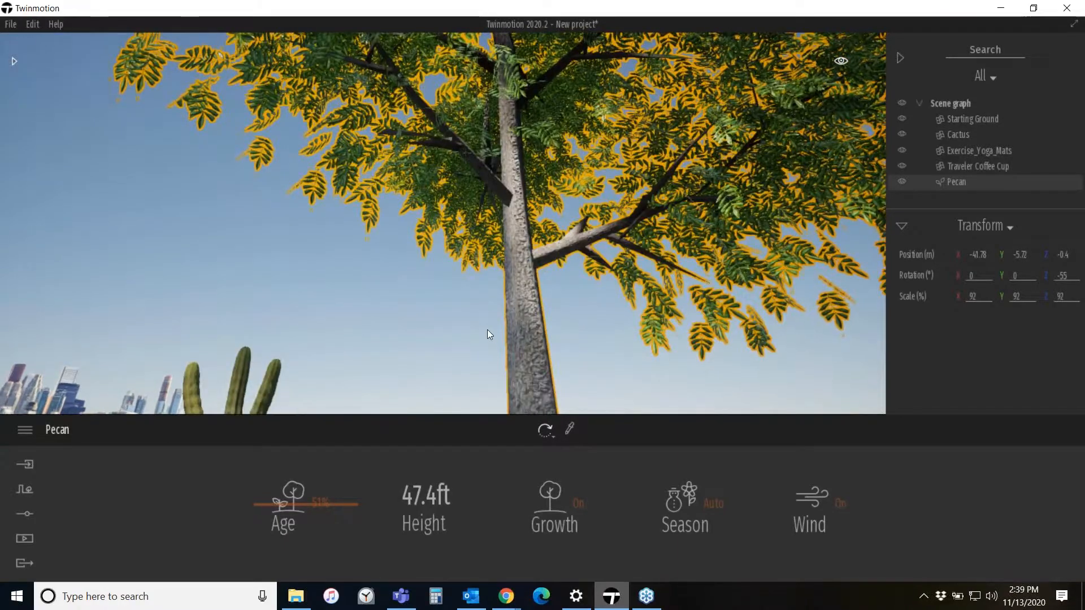
pyautogui.scroll(3, 487, 329)
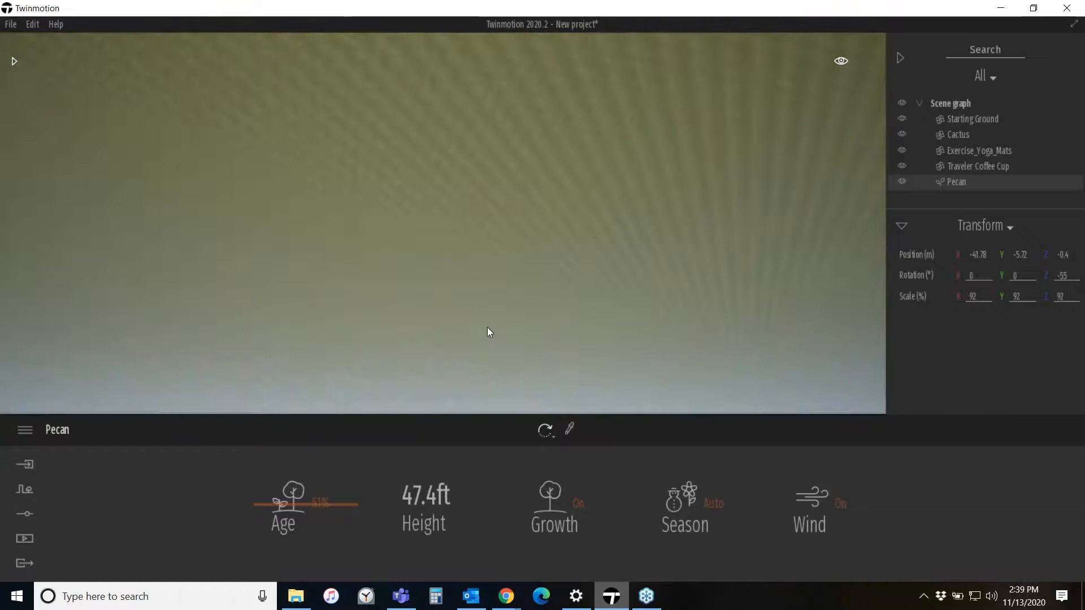
pyautogui.click(487, 326)
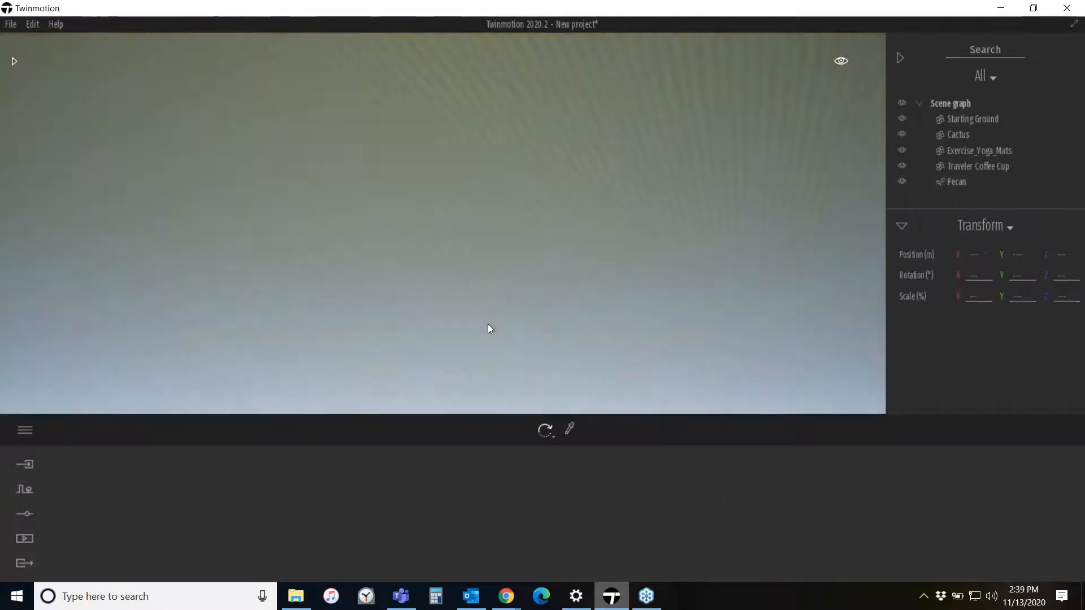
# - Focus the view on the Starting Ground and then on the Cactus from the scene graph
pyautogui.doubleClick(978, 117)
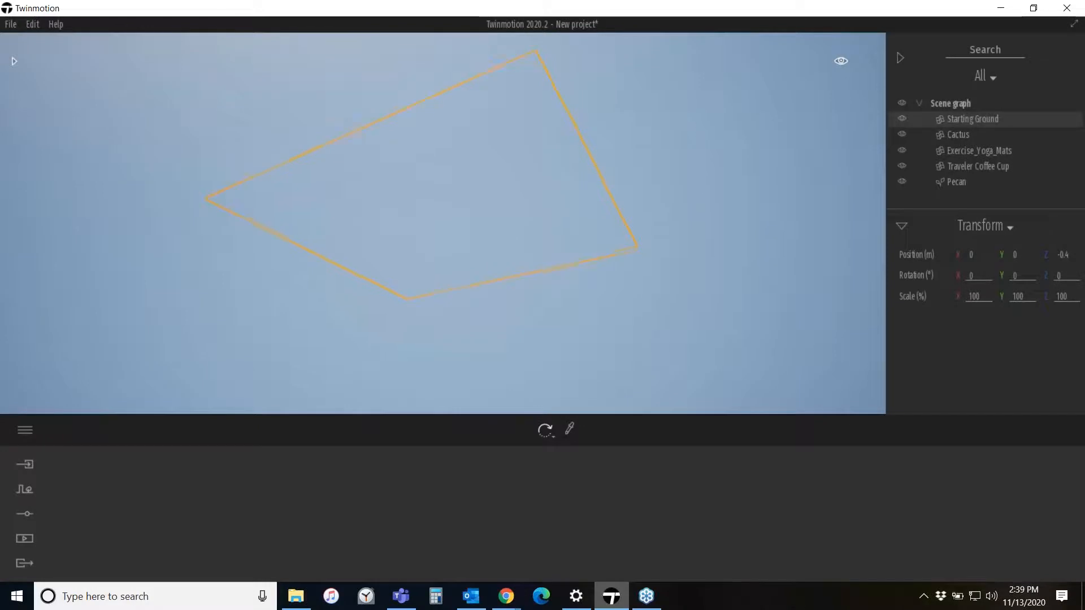
pyautogui.moveTo(443, 223); pyautogui.dragTo(428, 219, button='right')
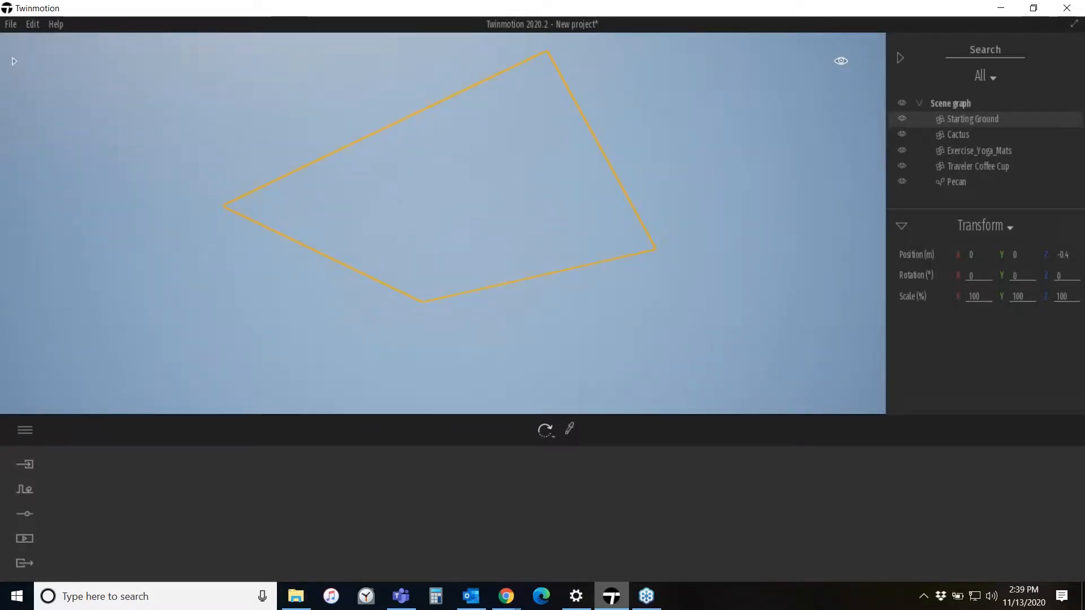
pyautogui.doubleClick(957, 136)
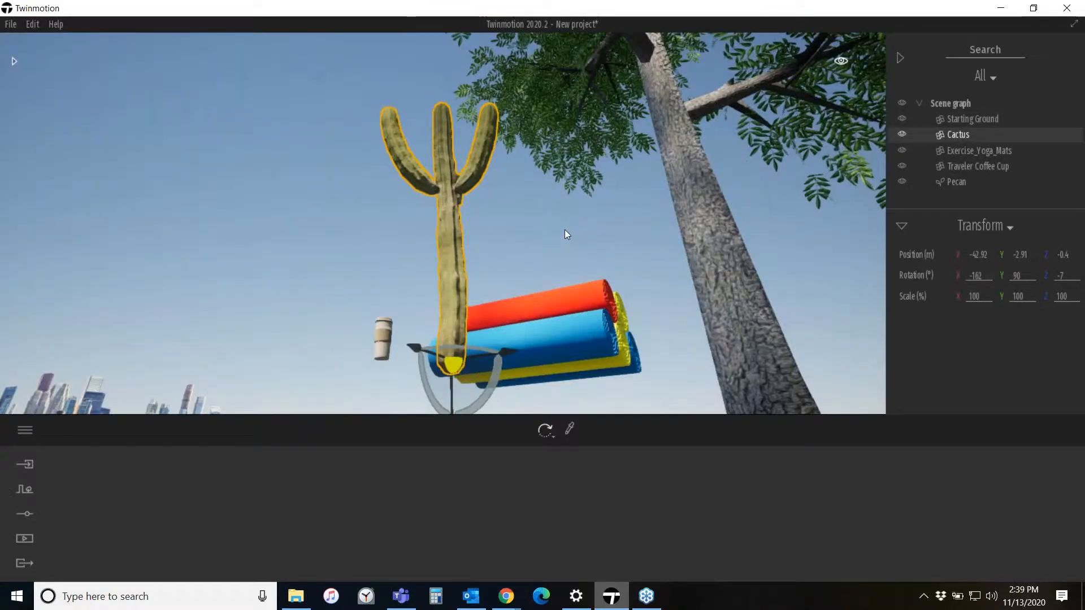
pyautogui.moveTo(563, 230); pyautogui.dragTo(559, 255, button='right')
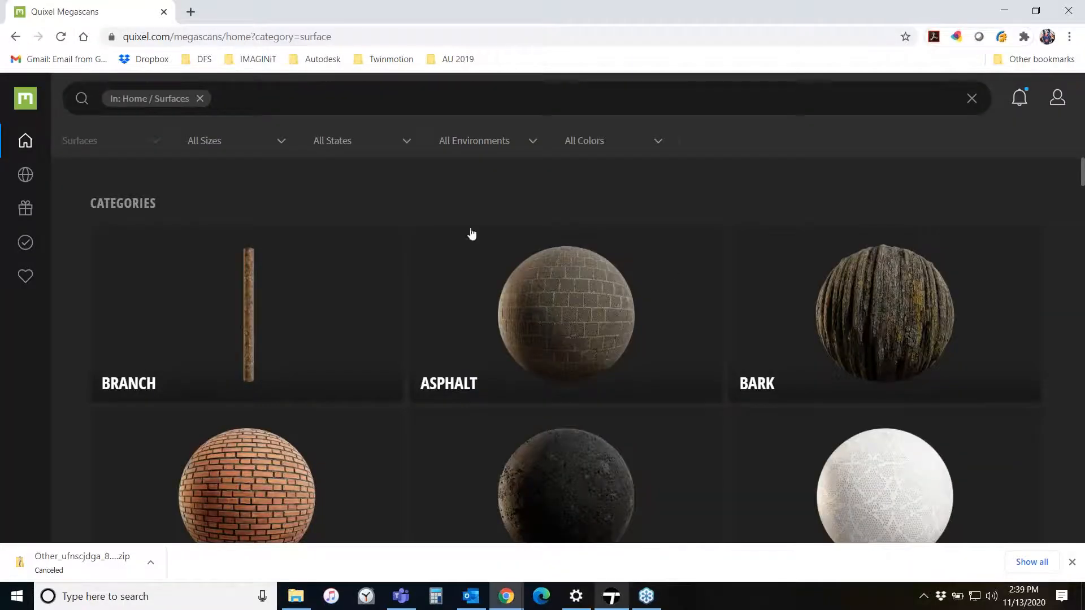
# - Switch to the browser and open the passmark.com website
pyautogui.click(448, 41)
pyautogui.write('passmark')
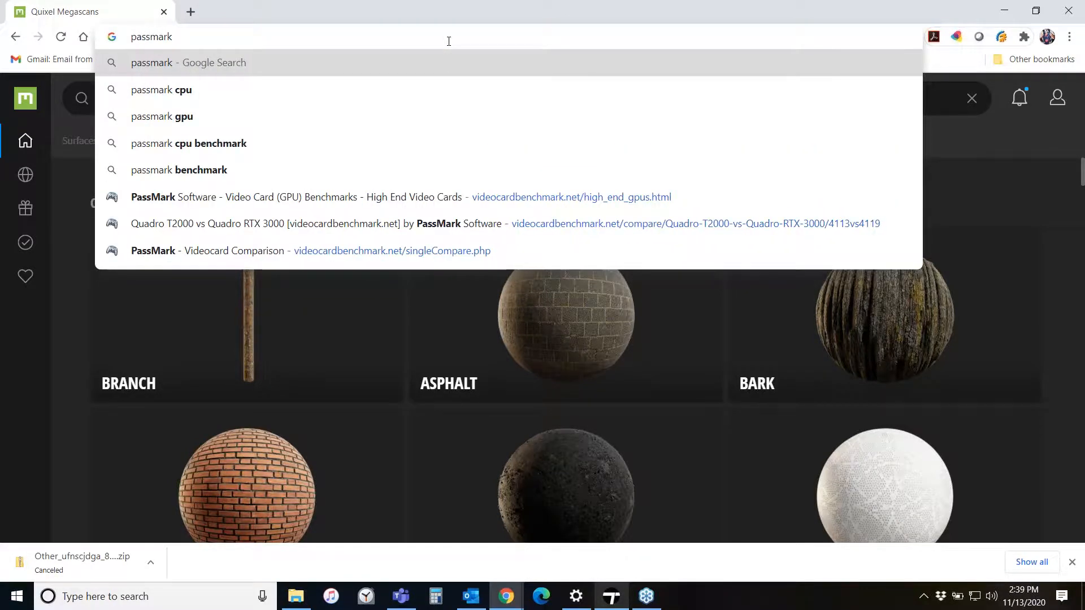
pyautogui.write('.com')
pyautogui.press('Return')
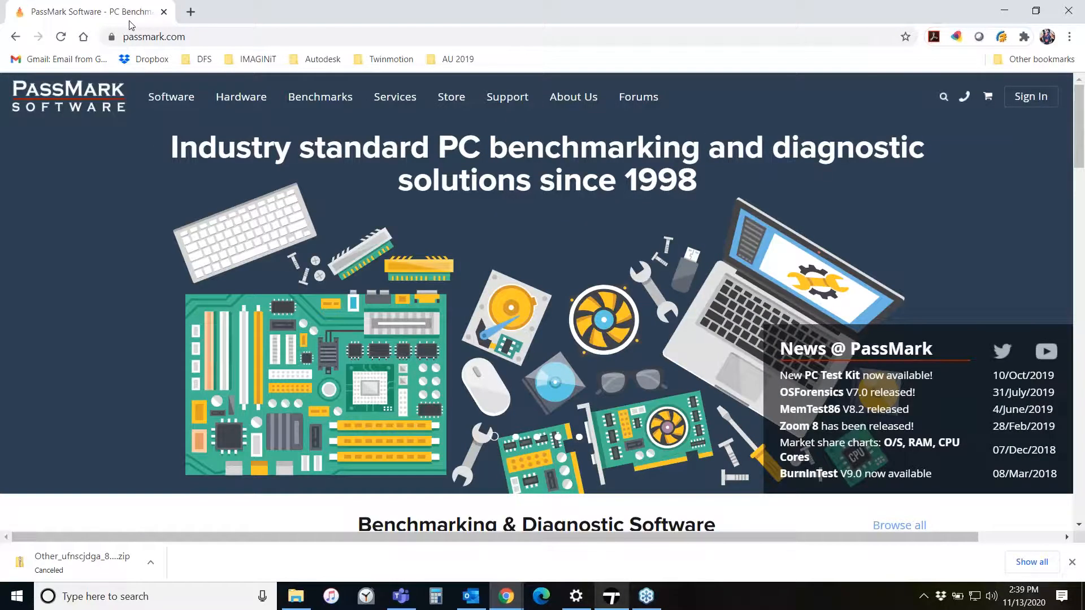
# - Search the web for gpu benchmarks and open the PassMark high-end video card benchmarks page
pyautogui.click(215, 38)
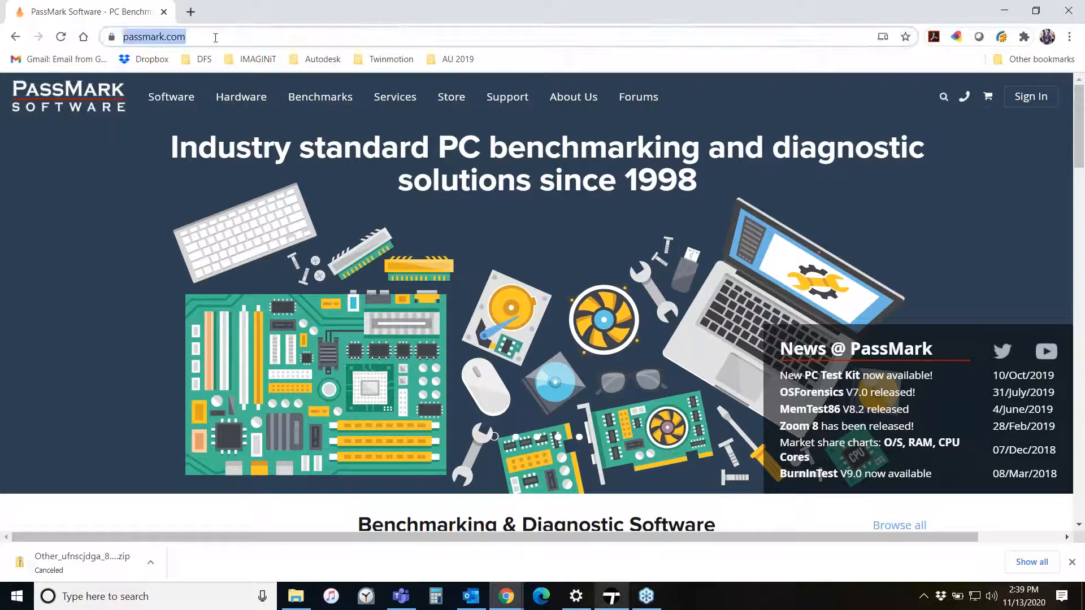
pyautogui.write('gpu')
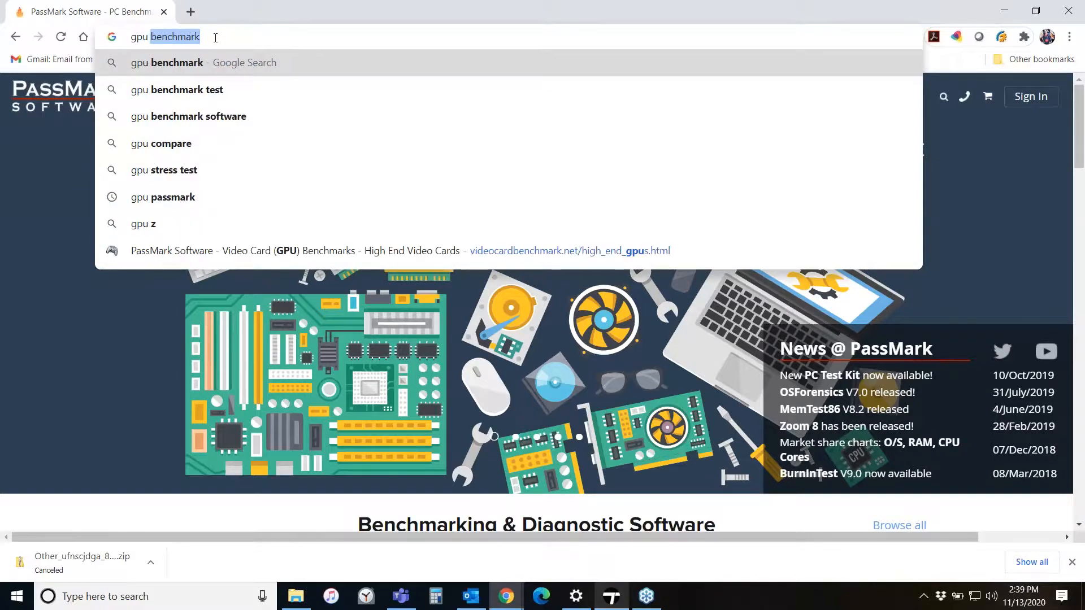
pyautogui.write(' benchmarks')
pyautogui.press('Return')
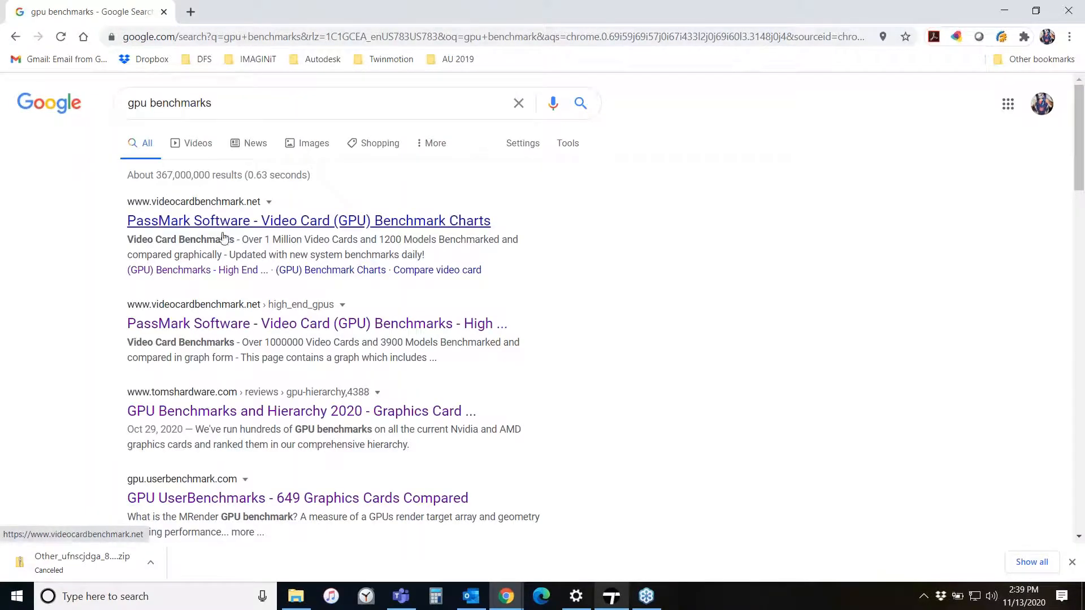
pyautogui.click(225, 325)
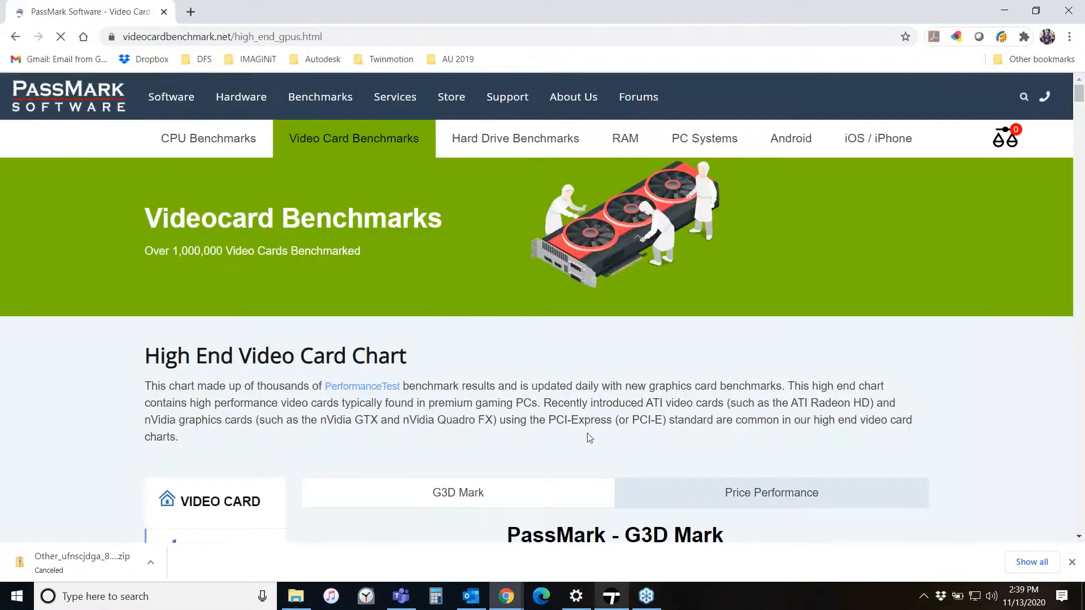
# - Scroll through the PassMark G3D Mark chart of high-end video cards to compare scores and prices
pyautogui.scroll(-7, 589, 438)
pyautogui.scroll(1, 947, 377)
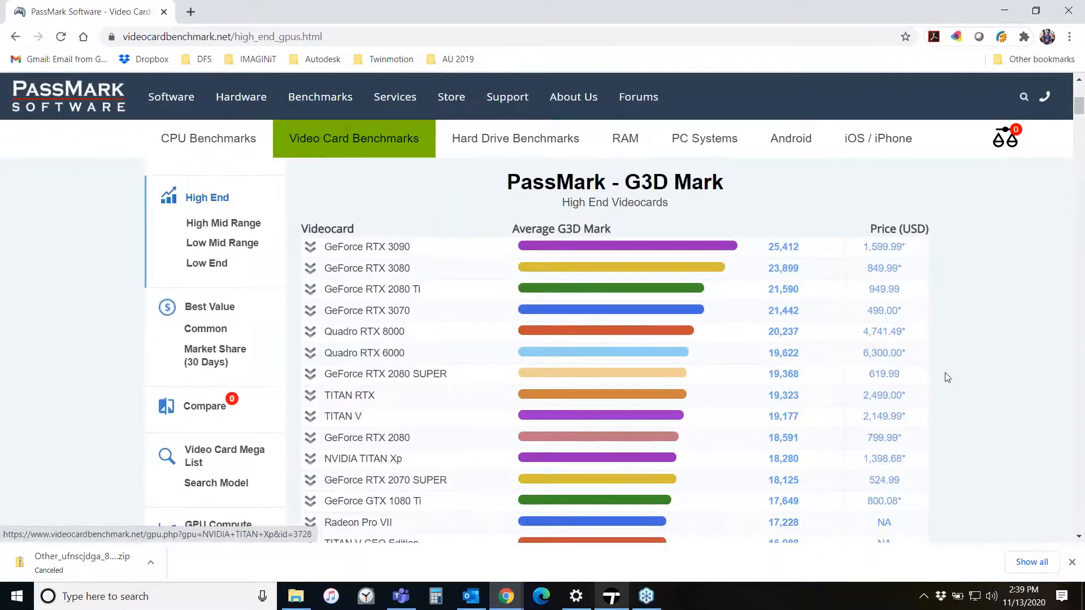
pyautogui.scroll(2, 949, 376)
pyautogui.scroll(-2, 955, 375)
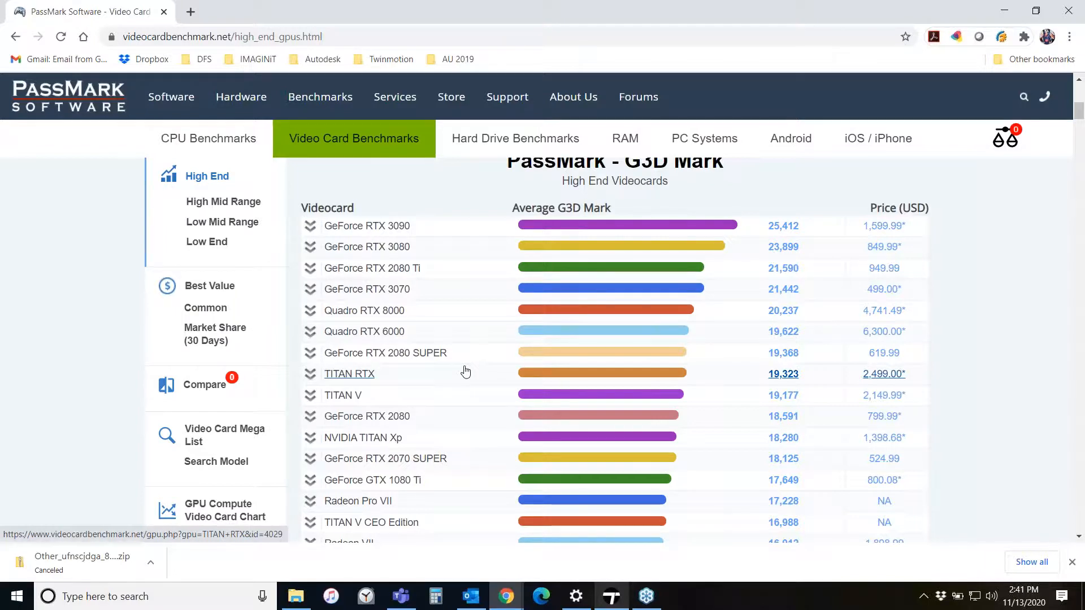
pyautogui.scroll(-2, 444, 337)
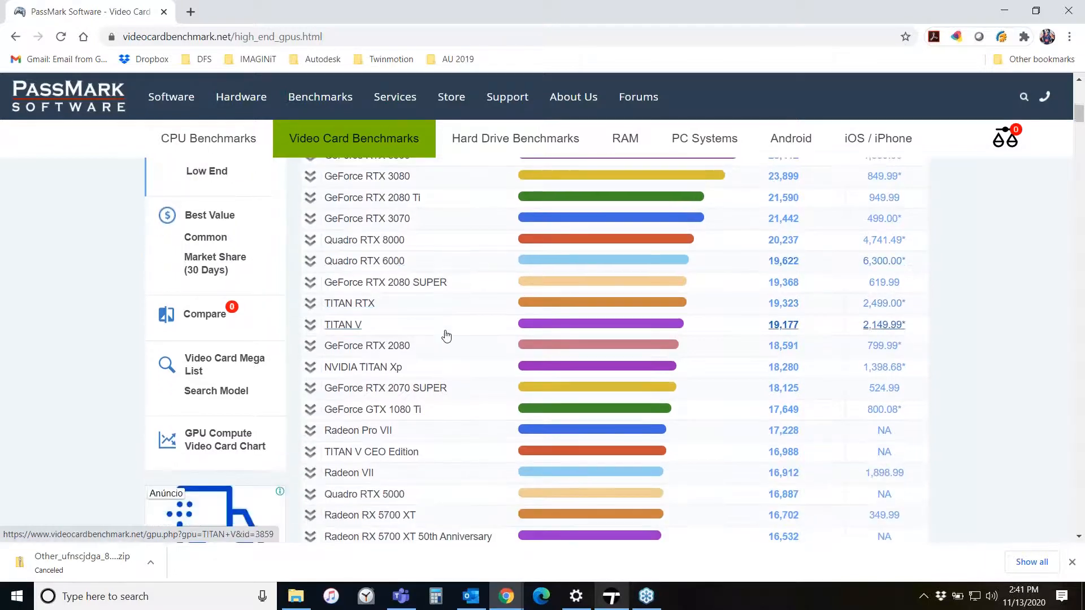
pyautogui.scroll(-3, 446, 337)
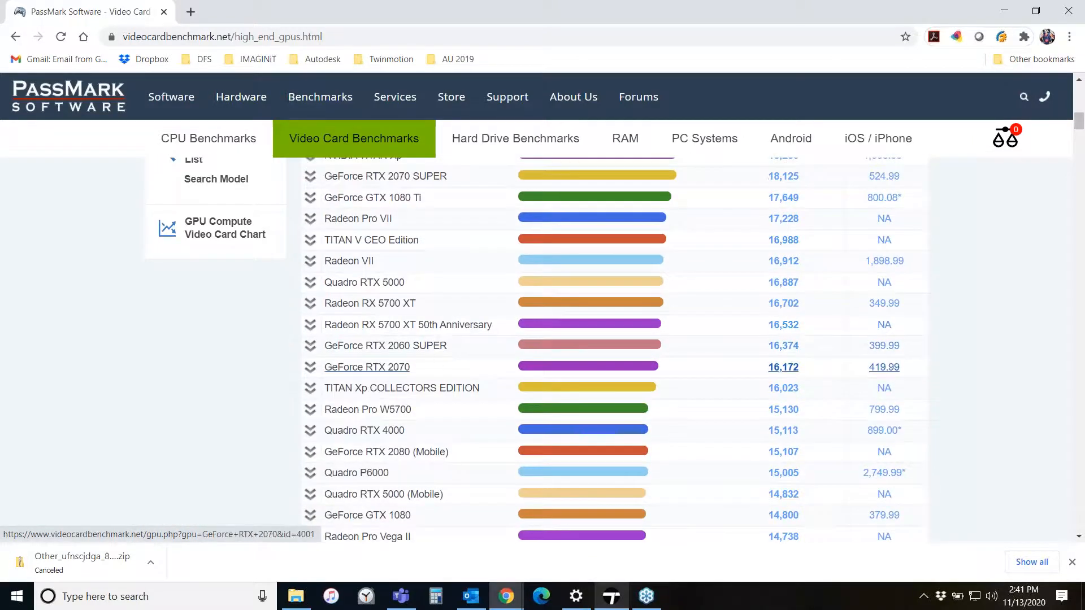
pyautogui.scroll(-1, 435, 363)
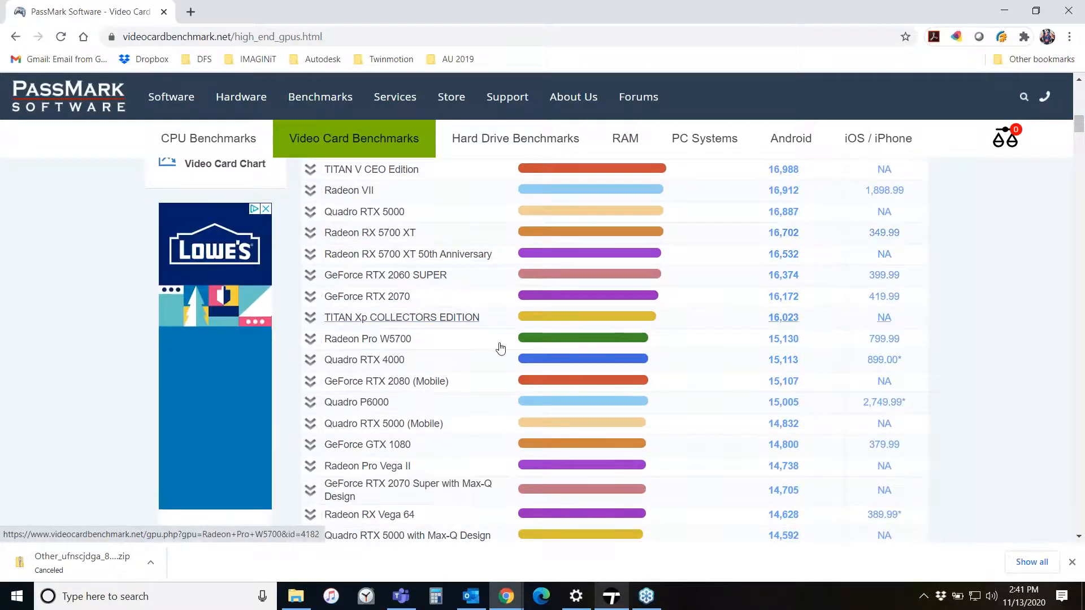
pyautogui.scroll(-1, 501, 346)
pyautogui.scroll(-1, 501, 348)
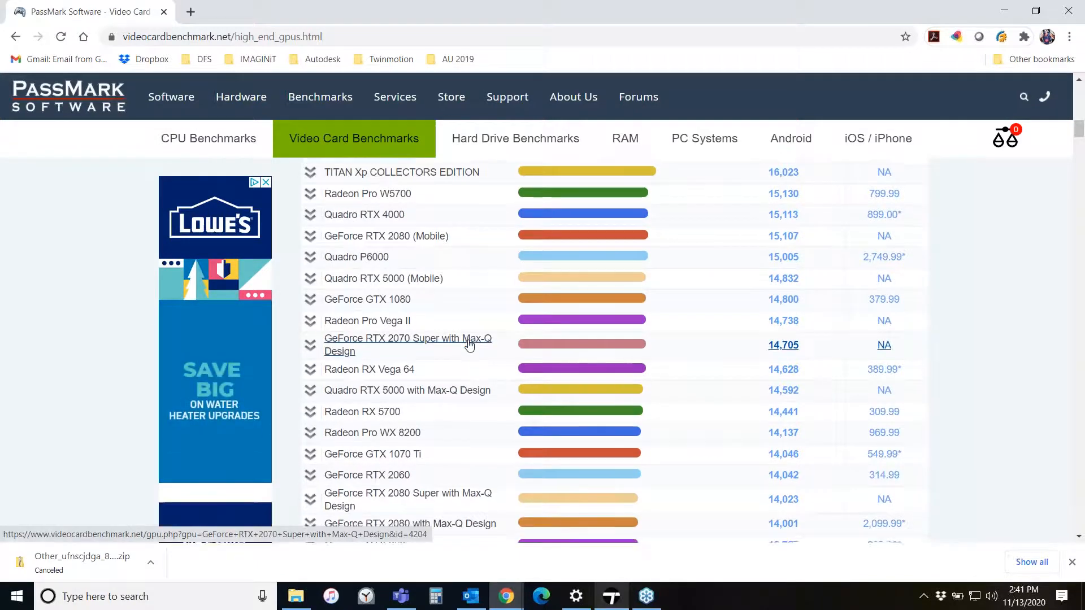
pyautogui.scroll(-1, 469, 345)
pyautogui.scroll(-1, 469, 345)
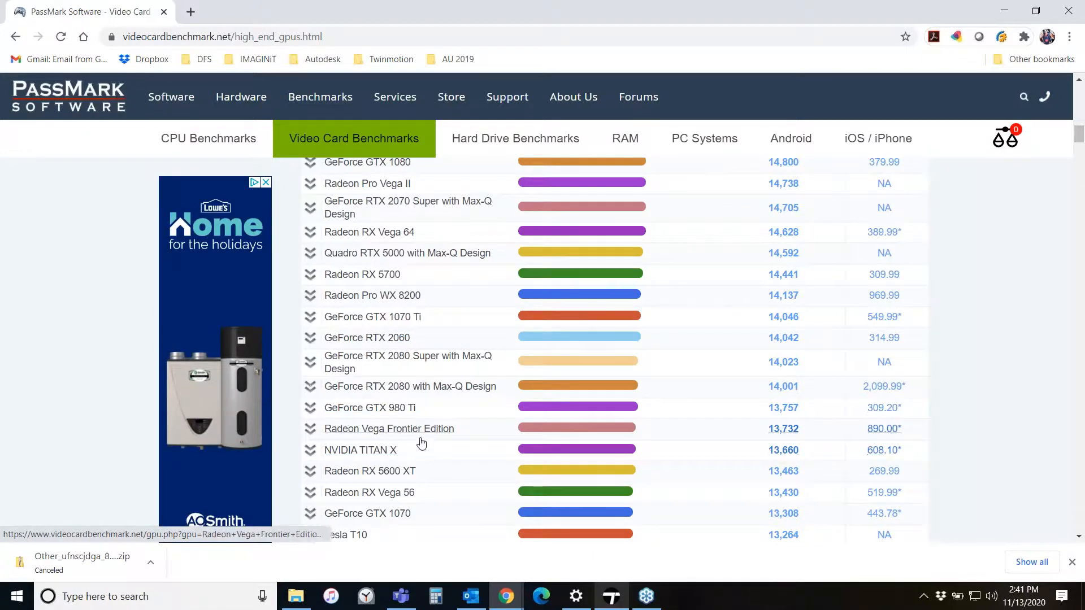
pyautogui.scroll(3, 769, 356)
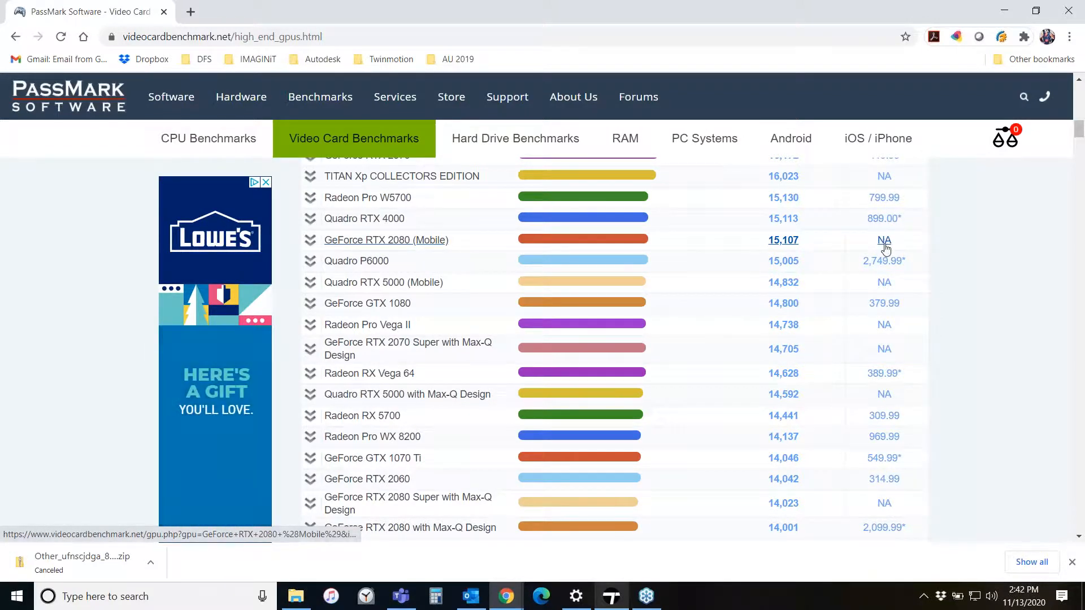
pyautogui.scroll(1, 883, 244)
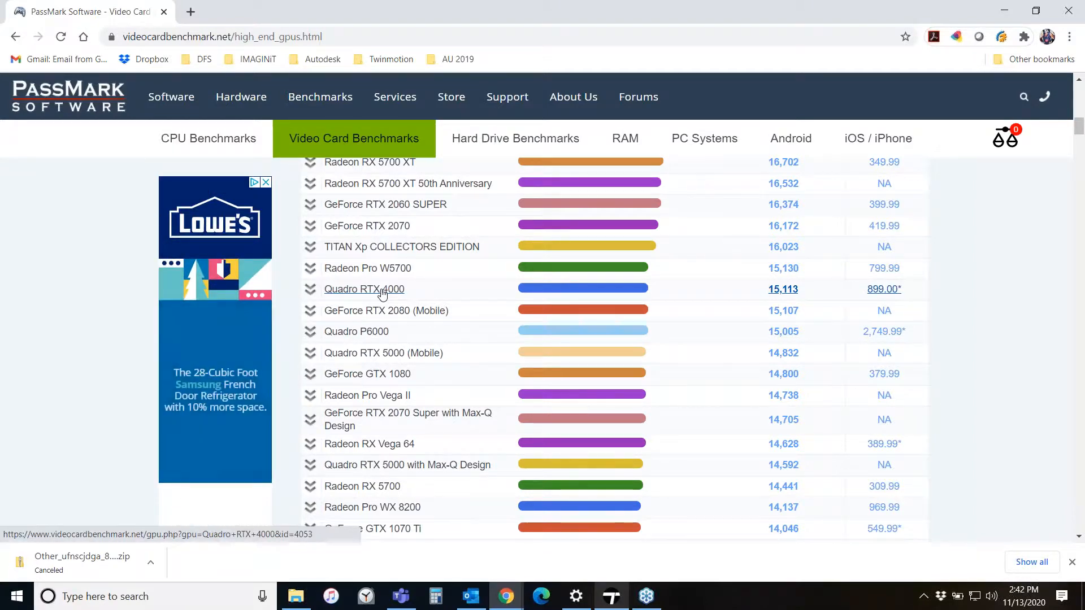
# - Return to Twinmotion and navigate the camera around the scene
pyautogui.click(611, 596)
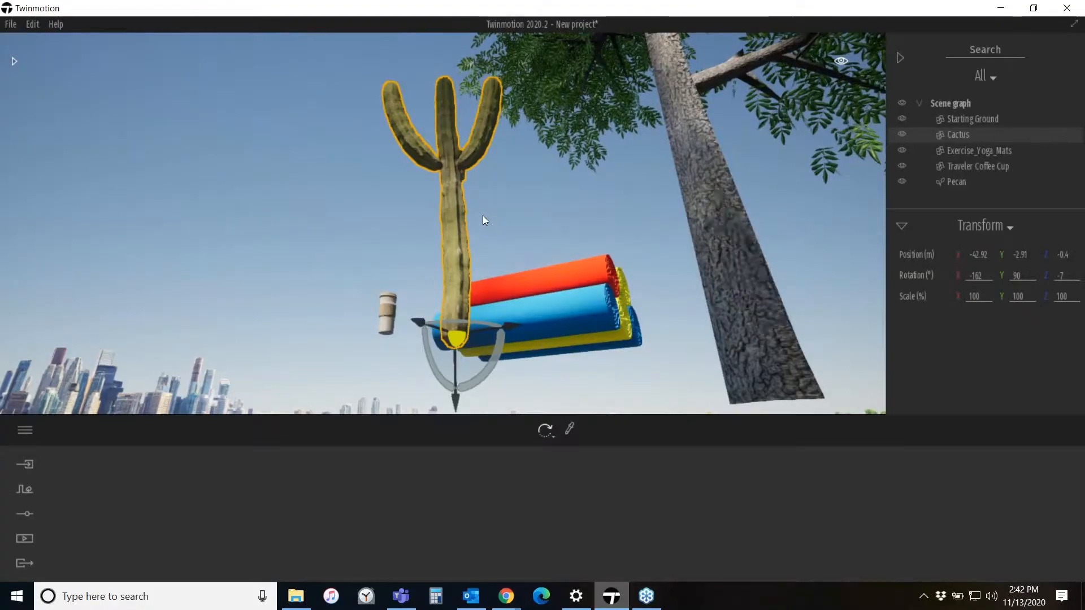
pyautogui.press('e')
pyautogui.moveTo(483, 215); pyautogui.dragTo(534, 396, button='right')
pyautogui.press('e')
pyautogui.press('s')
pyautogui.press('s')
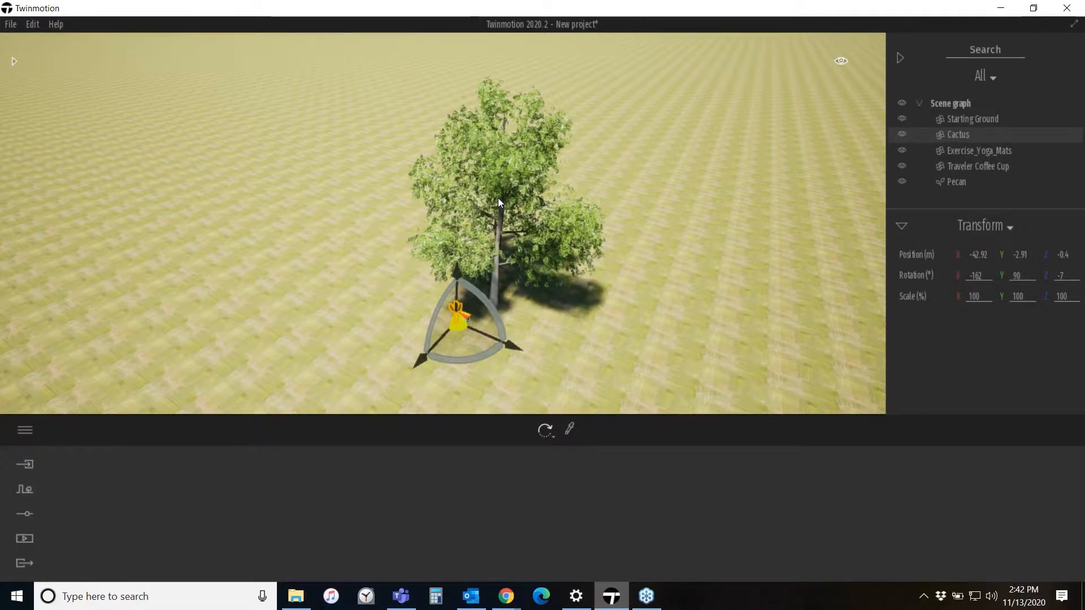
pyautogui.moveTo(497, 198); pyautogui.dragTo(426, 235)
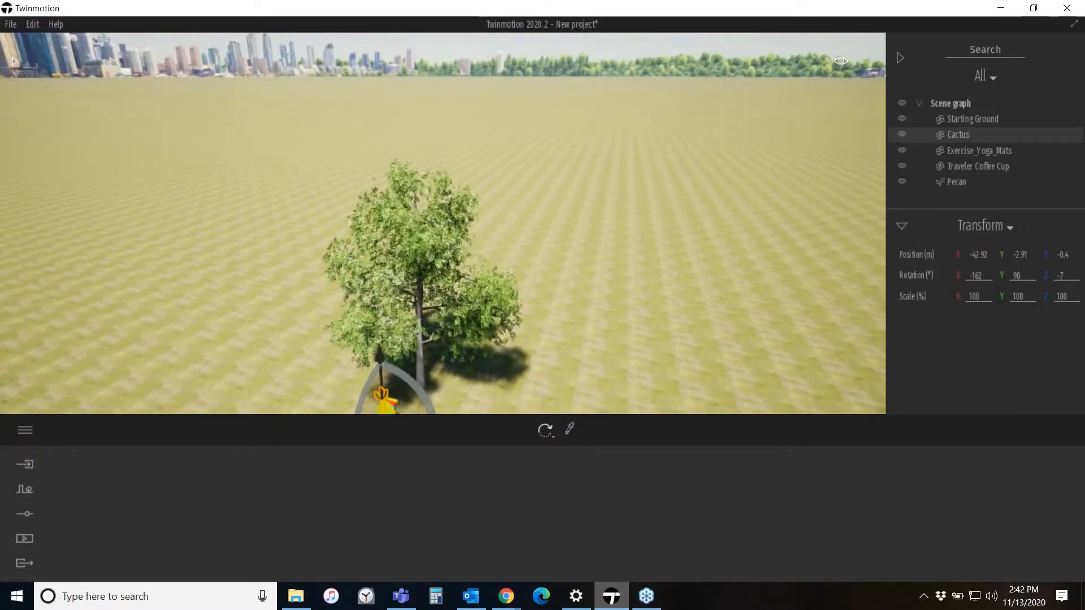
# - Open Preferences and compare the High and Medium quality presets on the Quality page, closing without applying changes
pyautogui.moveTo(333, 263); pyautogui.dragTo(361, 312, button='right')
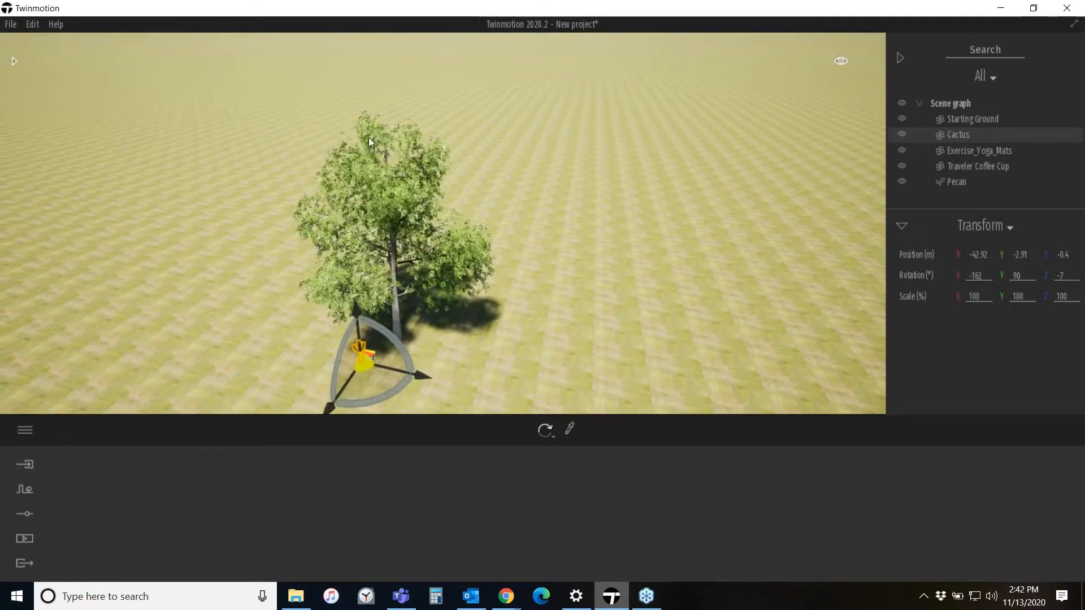
pyautogui.click(32, 24)
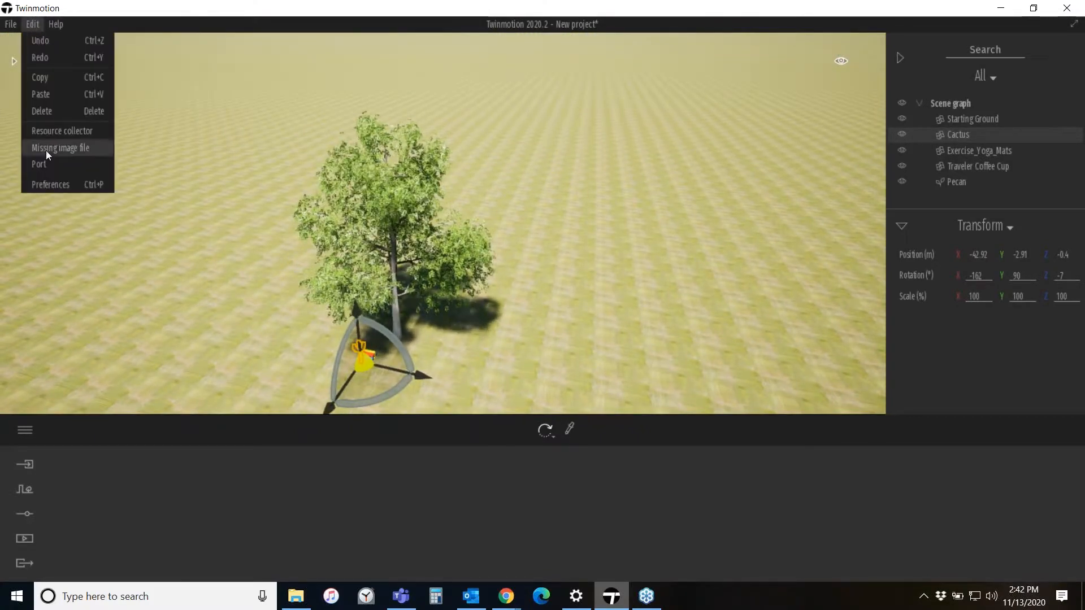
pyautogui.click(48, 185)
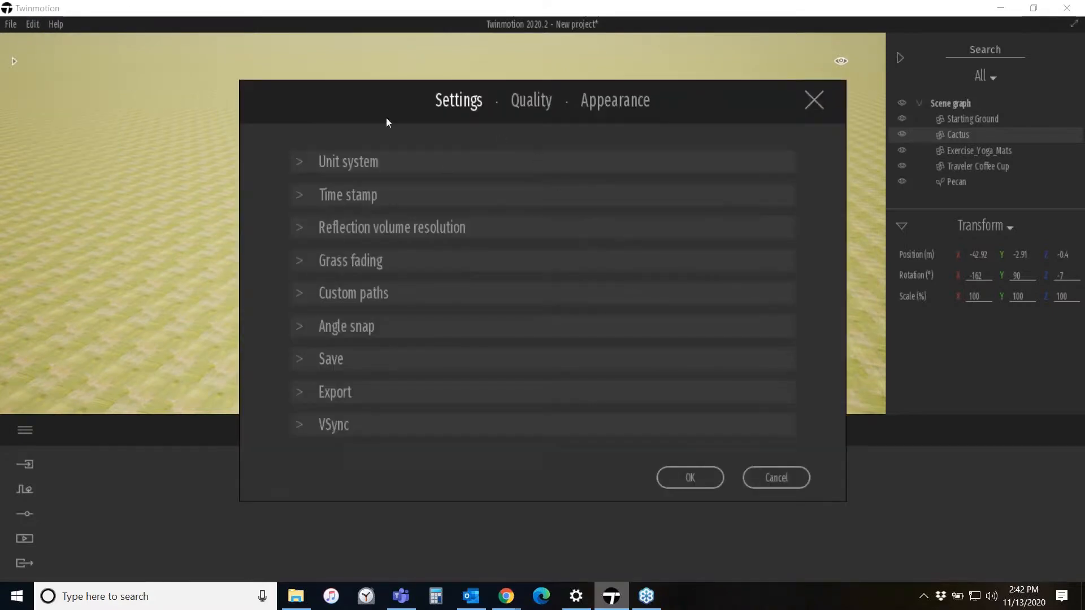
pyautogui.click(515, 102)
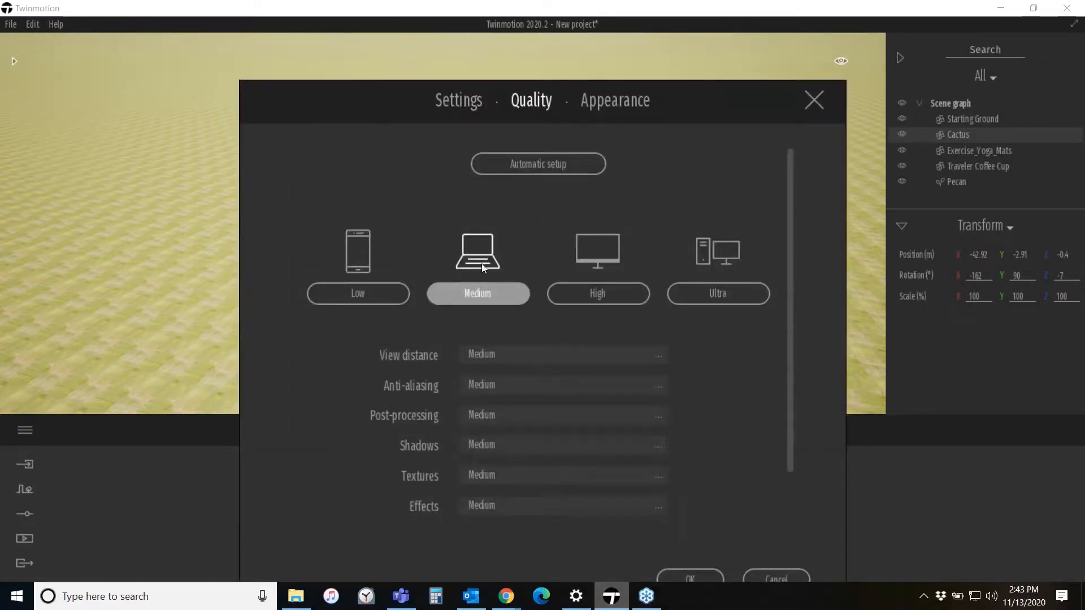
pyautogui.click(595, 293)
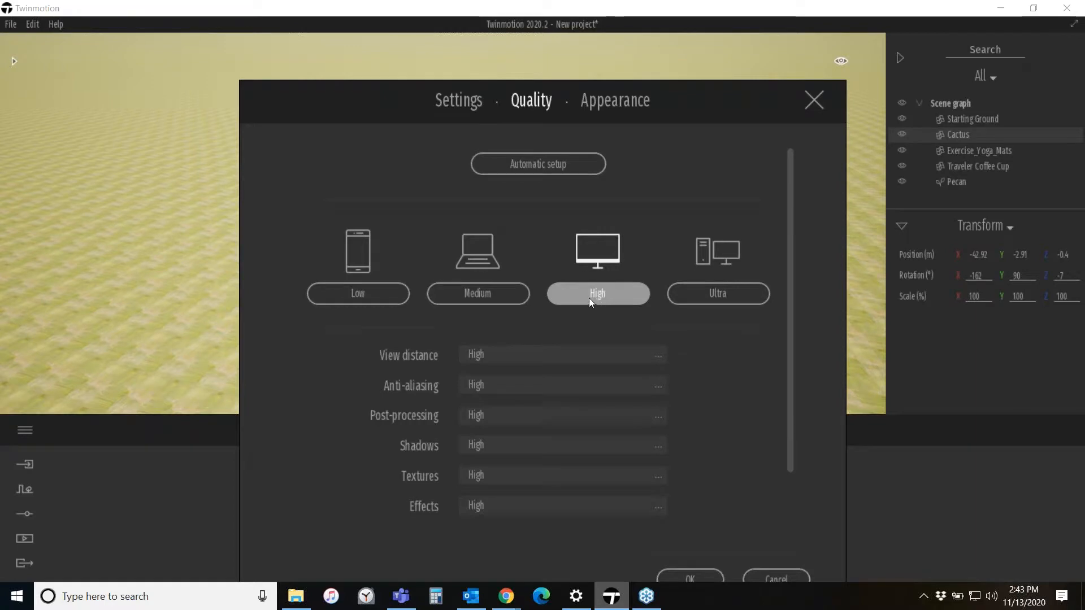
pyautogui.click(517, 290)
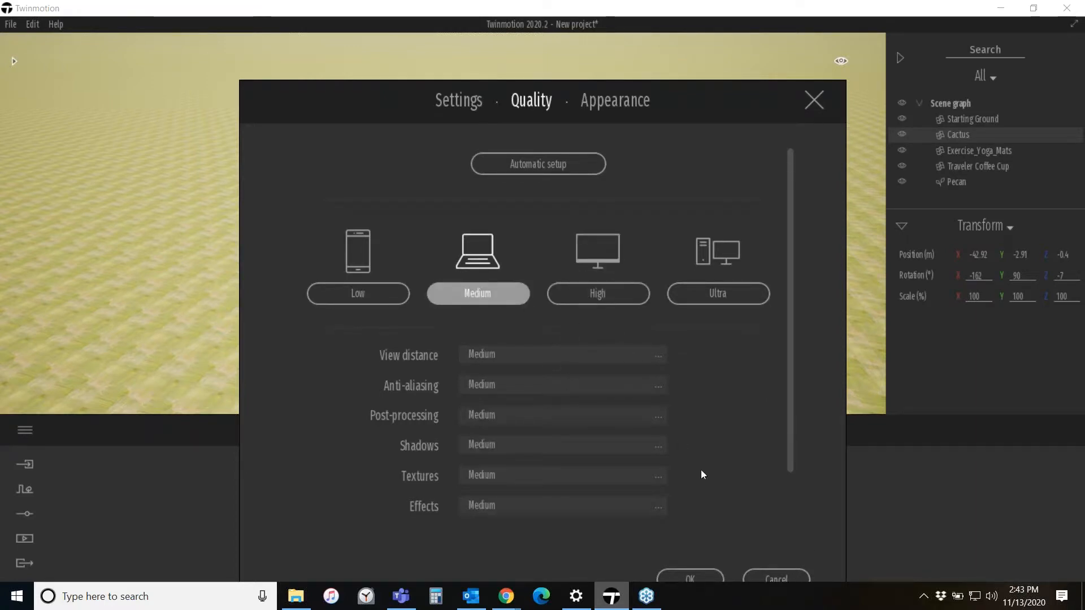
pyautogui.click(805, 578)
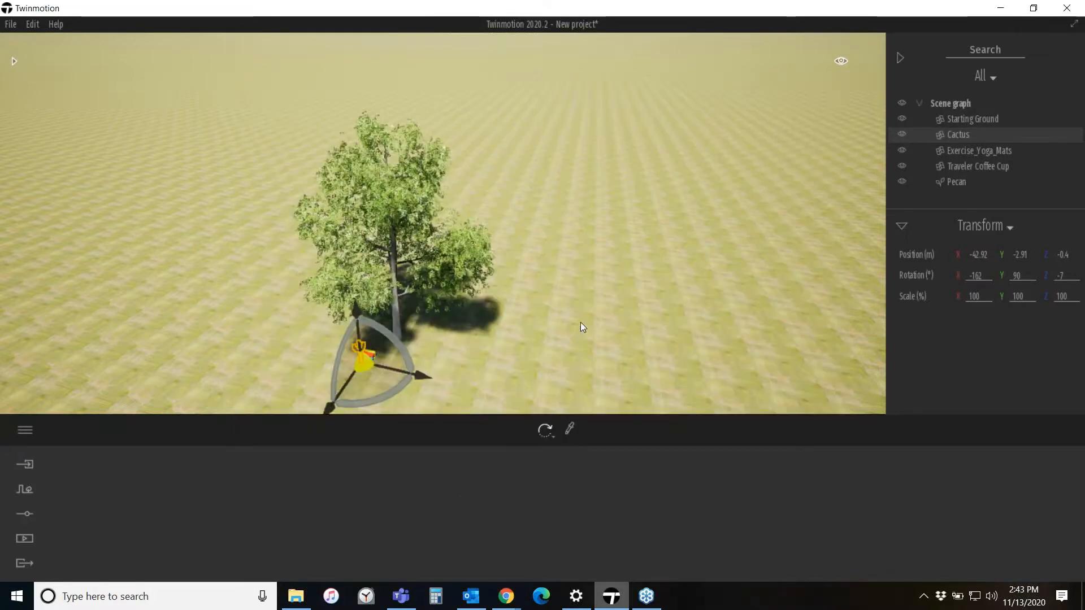
# - Reopen the Quality preferences and preview the Low preset, cancelling the dialog without applying it
pyautogui.moveTo(557, 276)
pyautogui.mouseDown(button='right')
pyautogui.moveTo(540, 270)
pyautogui.moveTo(519, 231)
pyautogui.moveTo(540, 274)
pyautogui.mouseUp(button='right')
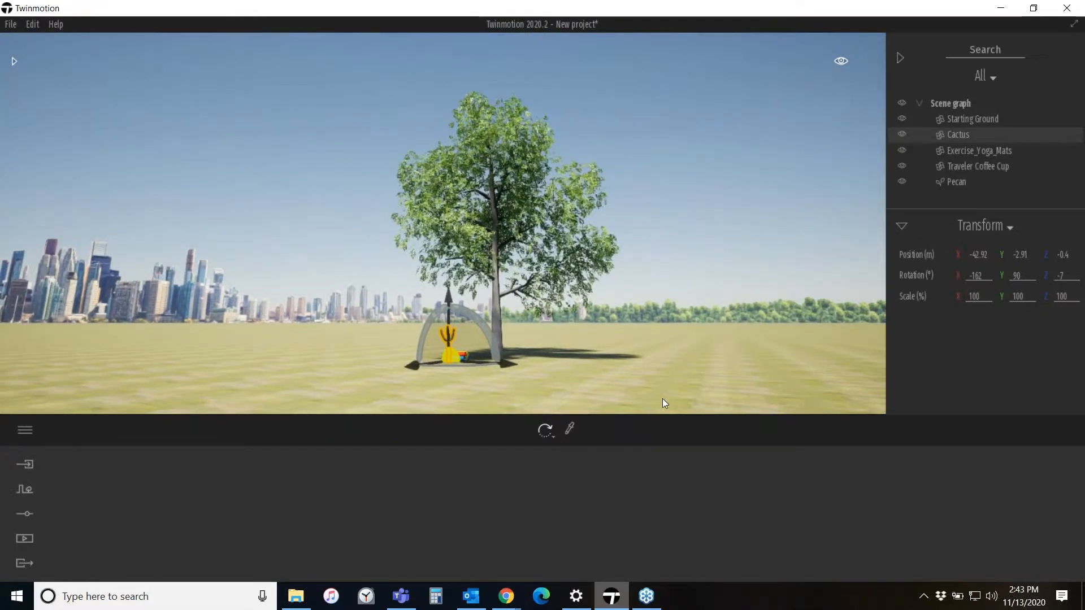
pyautogui.moveTo(652, 370); pyautogui.dragTo(517, 381, button='right')
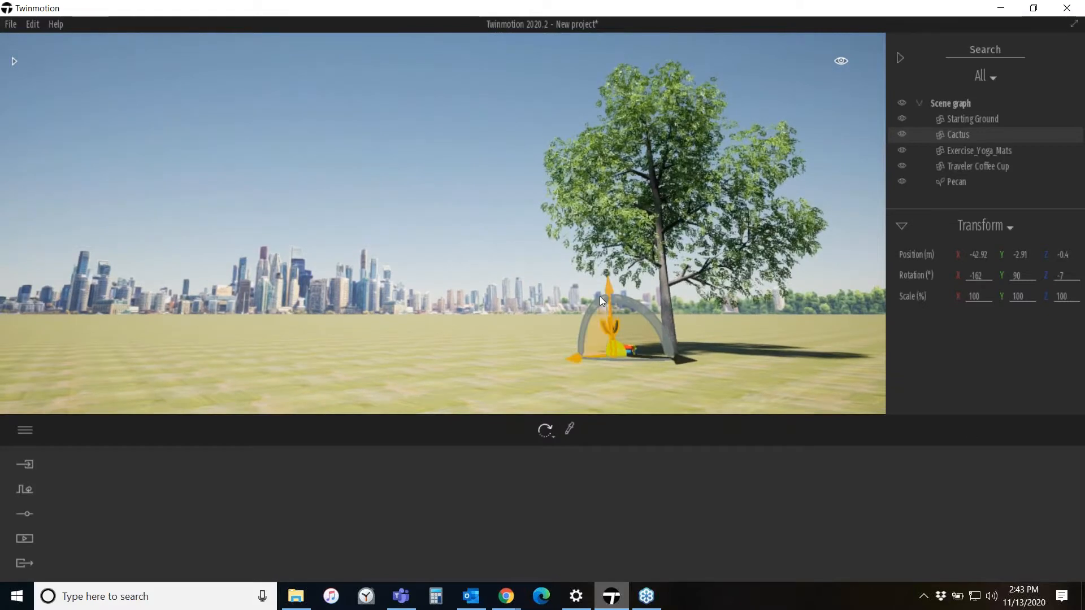
pyautogui.moveTo(542, 265); pyautogui.dragTo(542, 257, button='right')
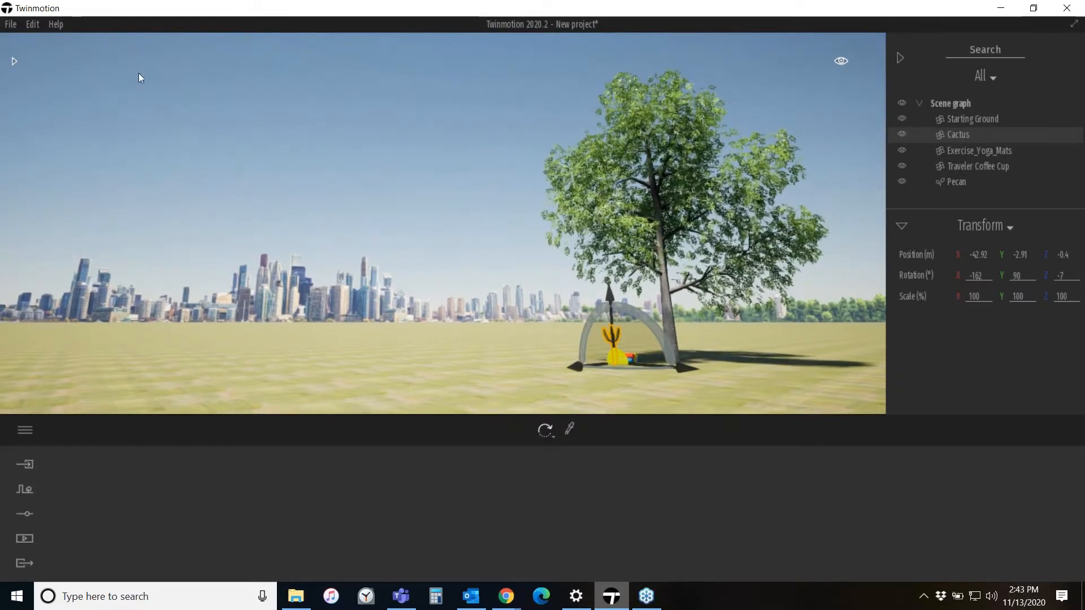
pyautogui.click(31, 24)
pyautogui.click(69, 188)
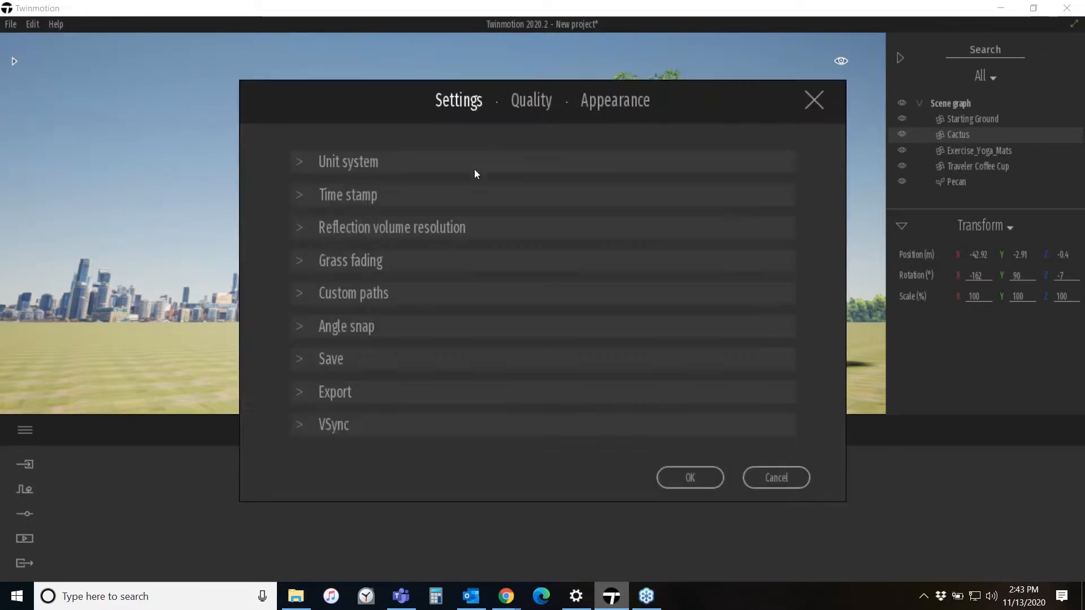
pyautogui.click(531, 107)
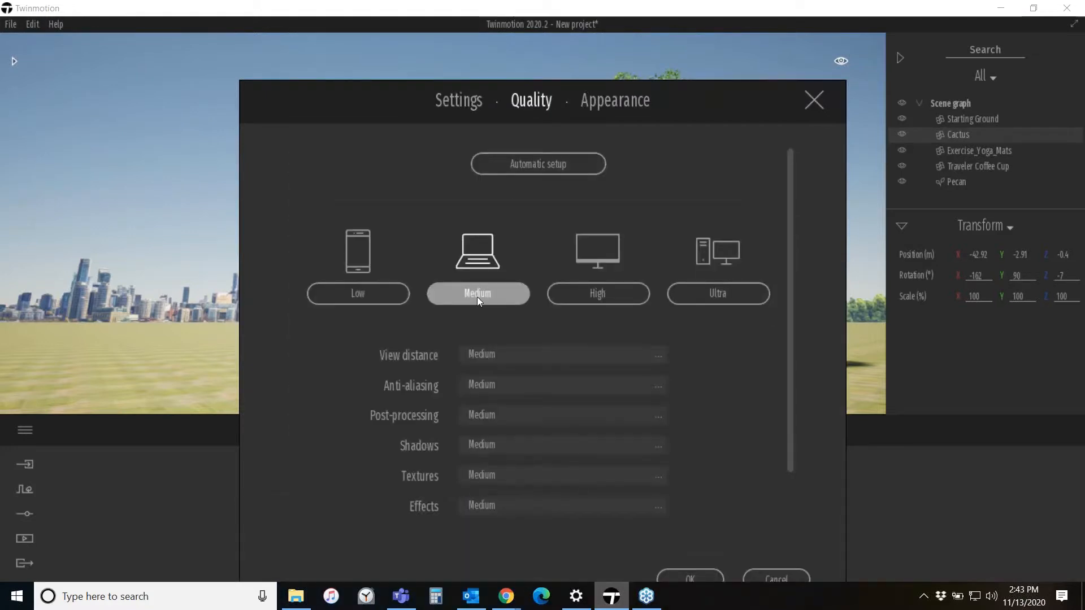
pyautogui.click(361, 298)
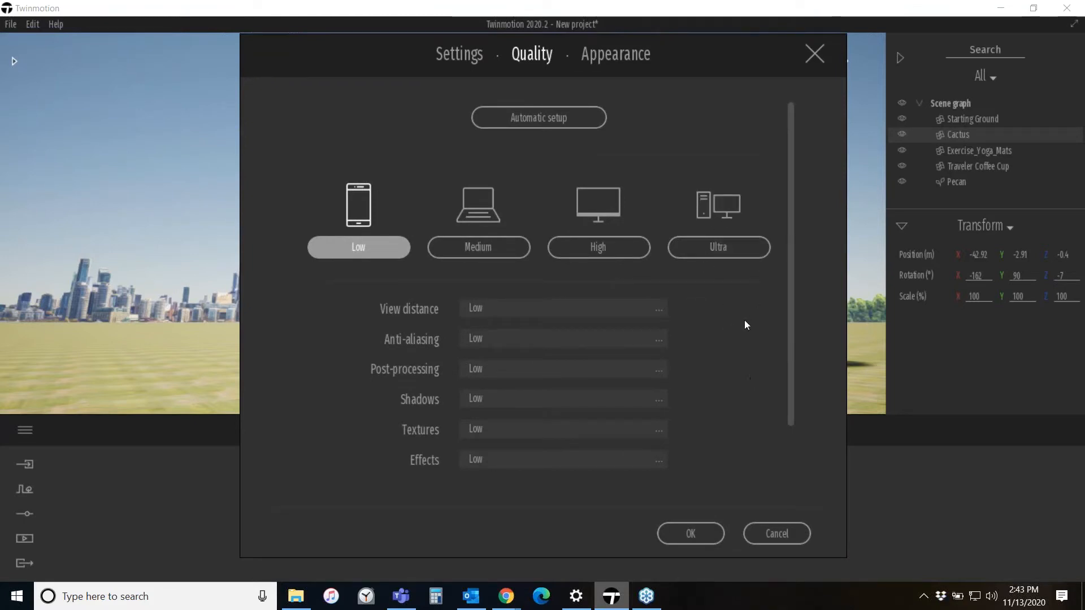
pyautogui.click(773, 535)
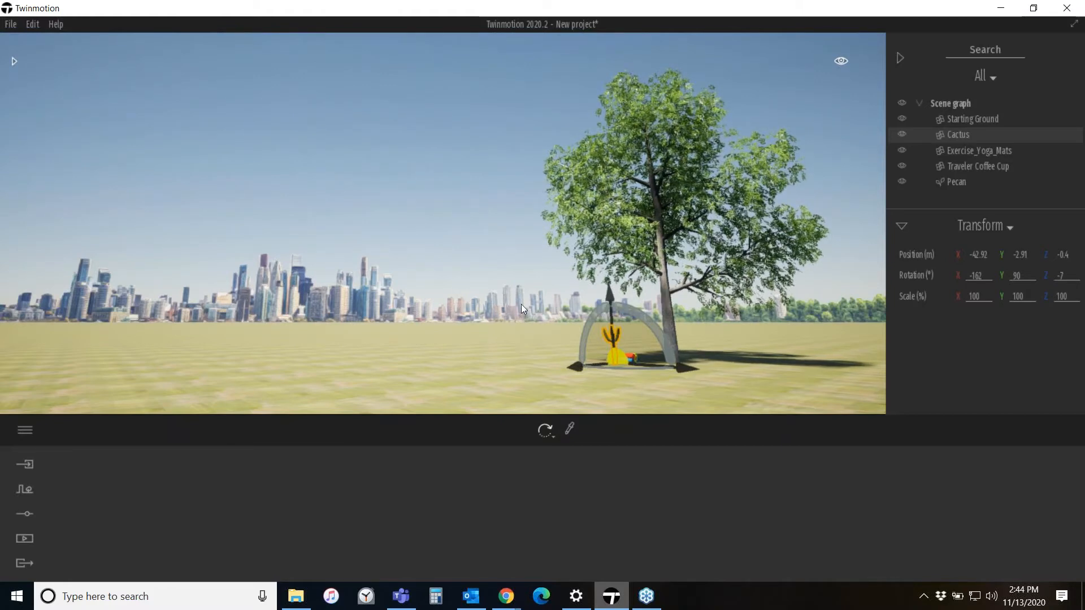
pyautogui.moveTo(526, 337); pyautogui.dragTo(492, 350, button='right')
pyautogui.moveTo(569, 240); pyautogui.dragTo(575, 227, button='right')
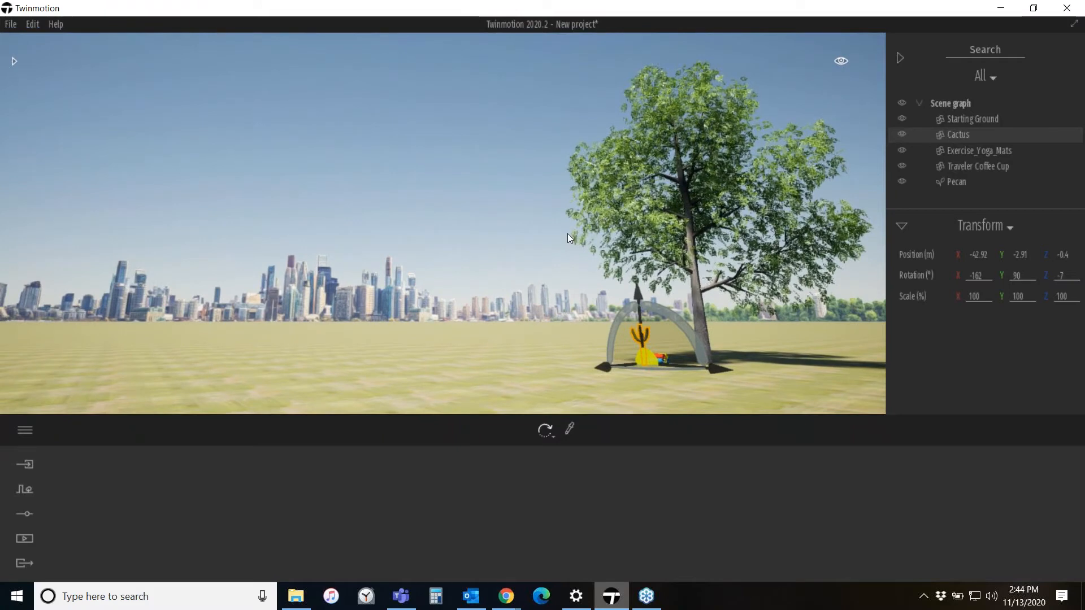